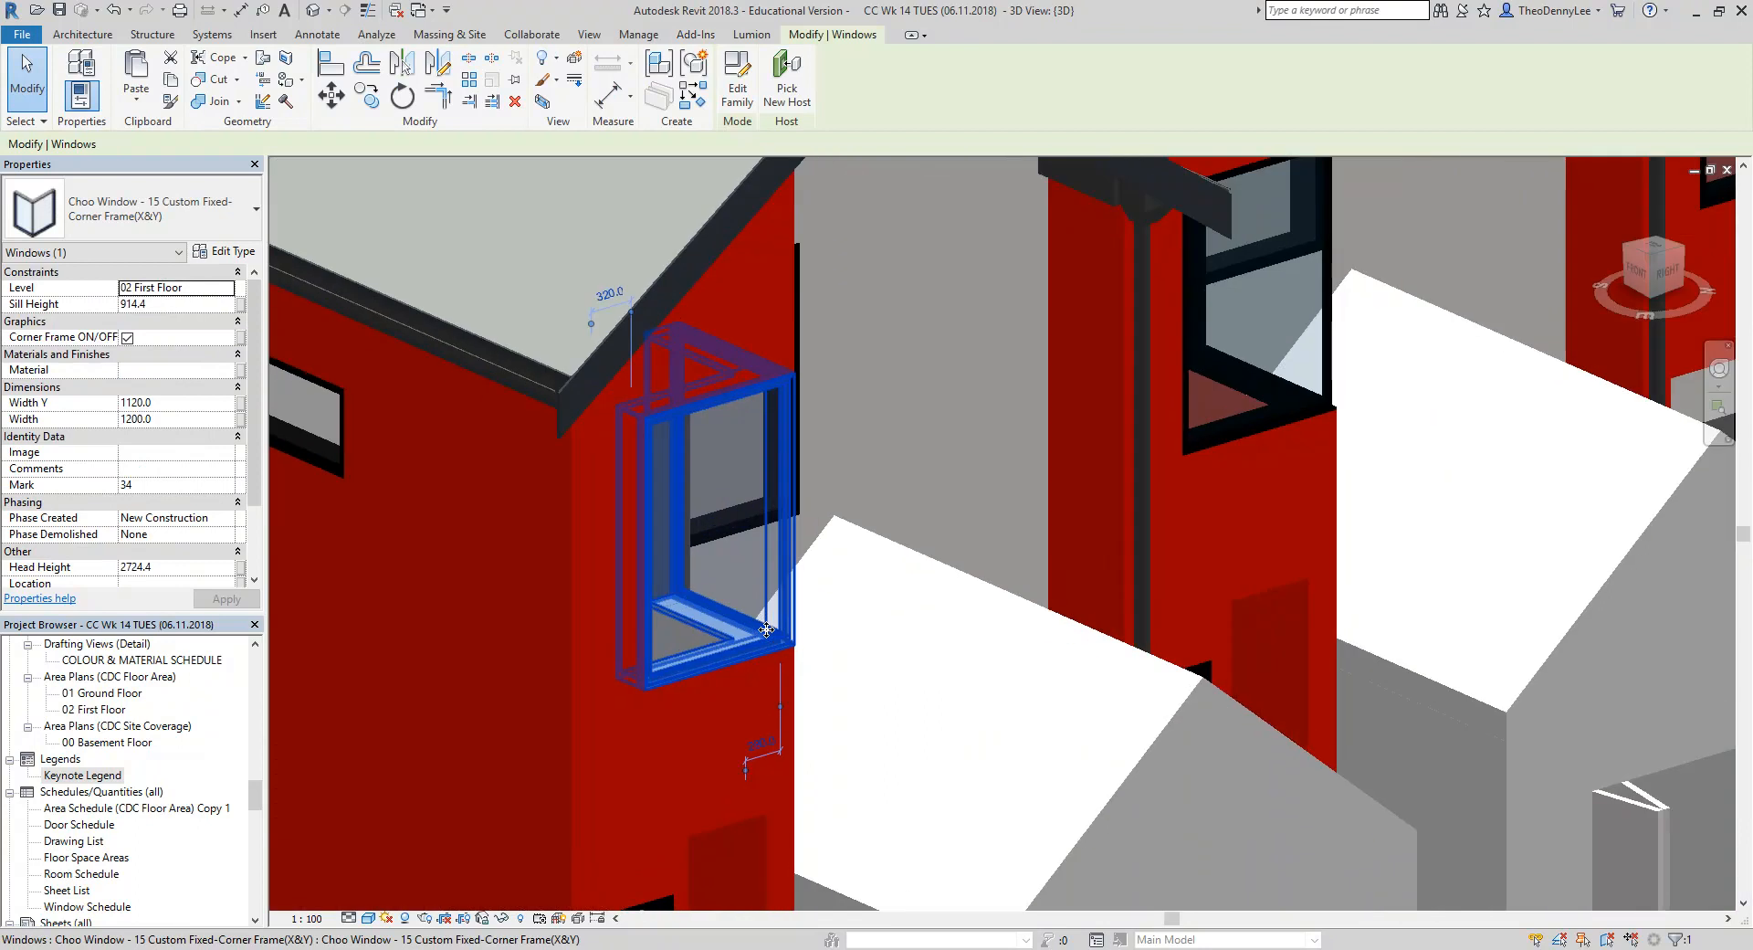
Create a new legend view named Window Schedule and set its view scale to 1:100
key(Escape)
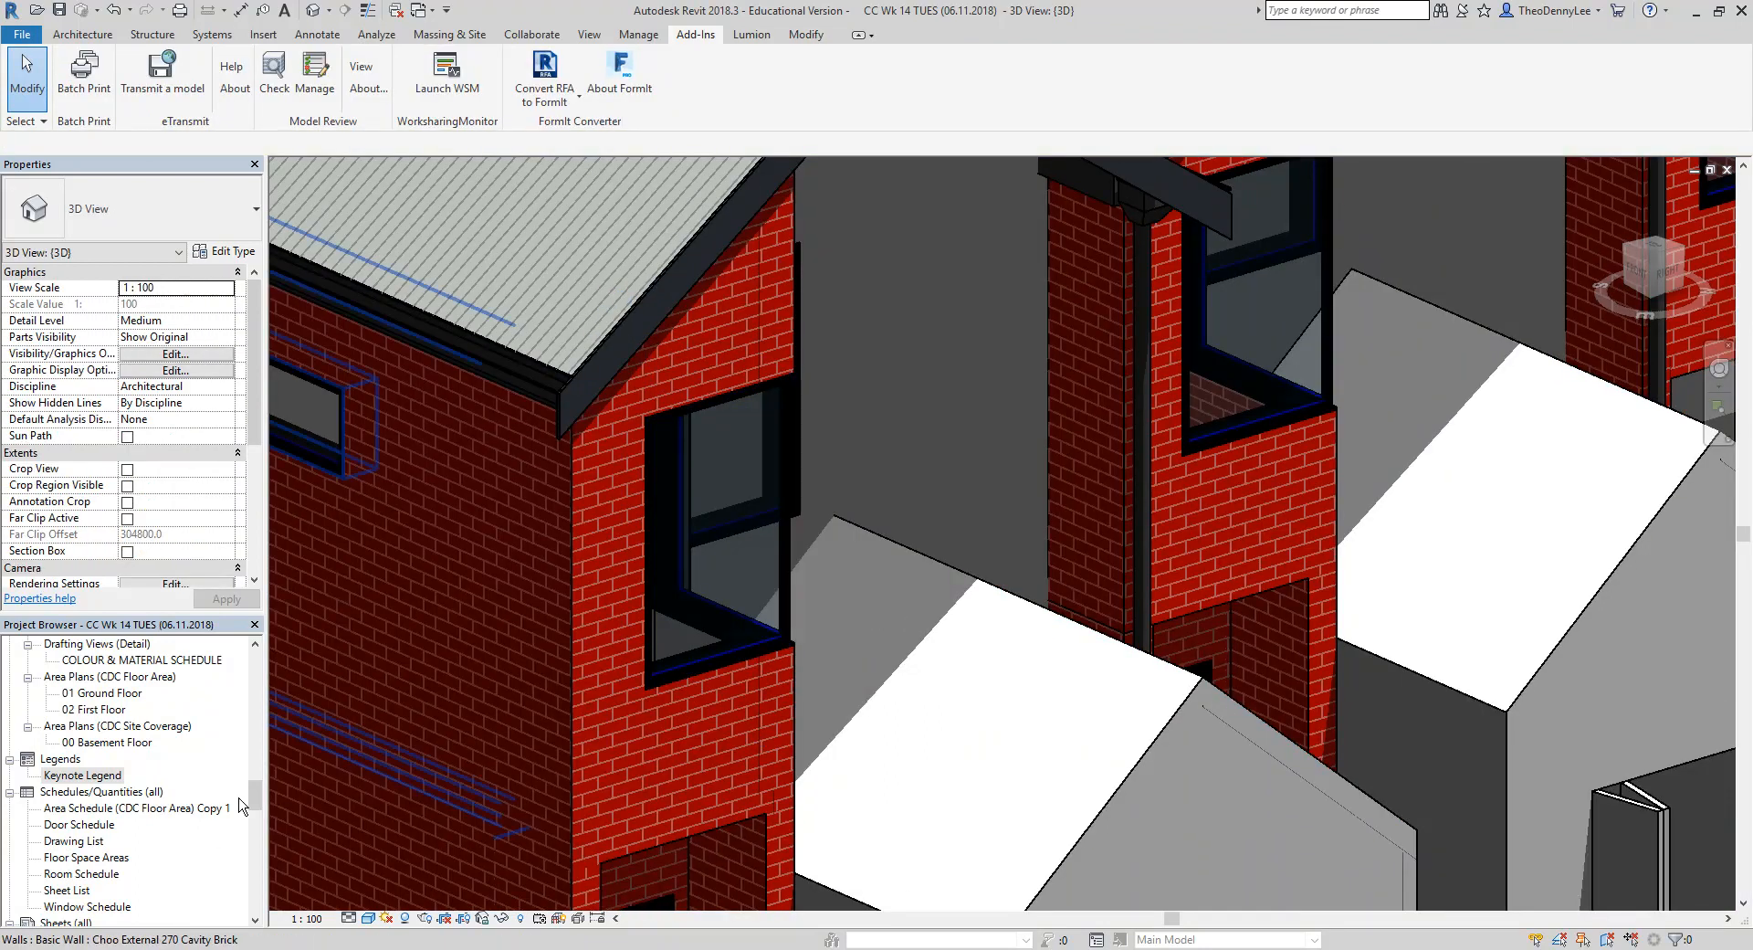
click(84, 776)
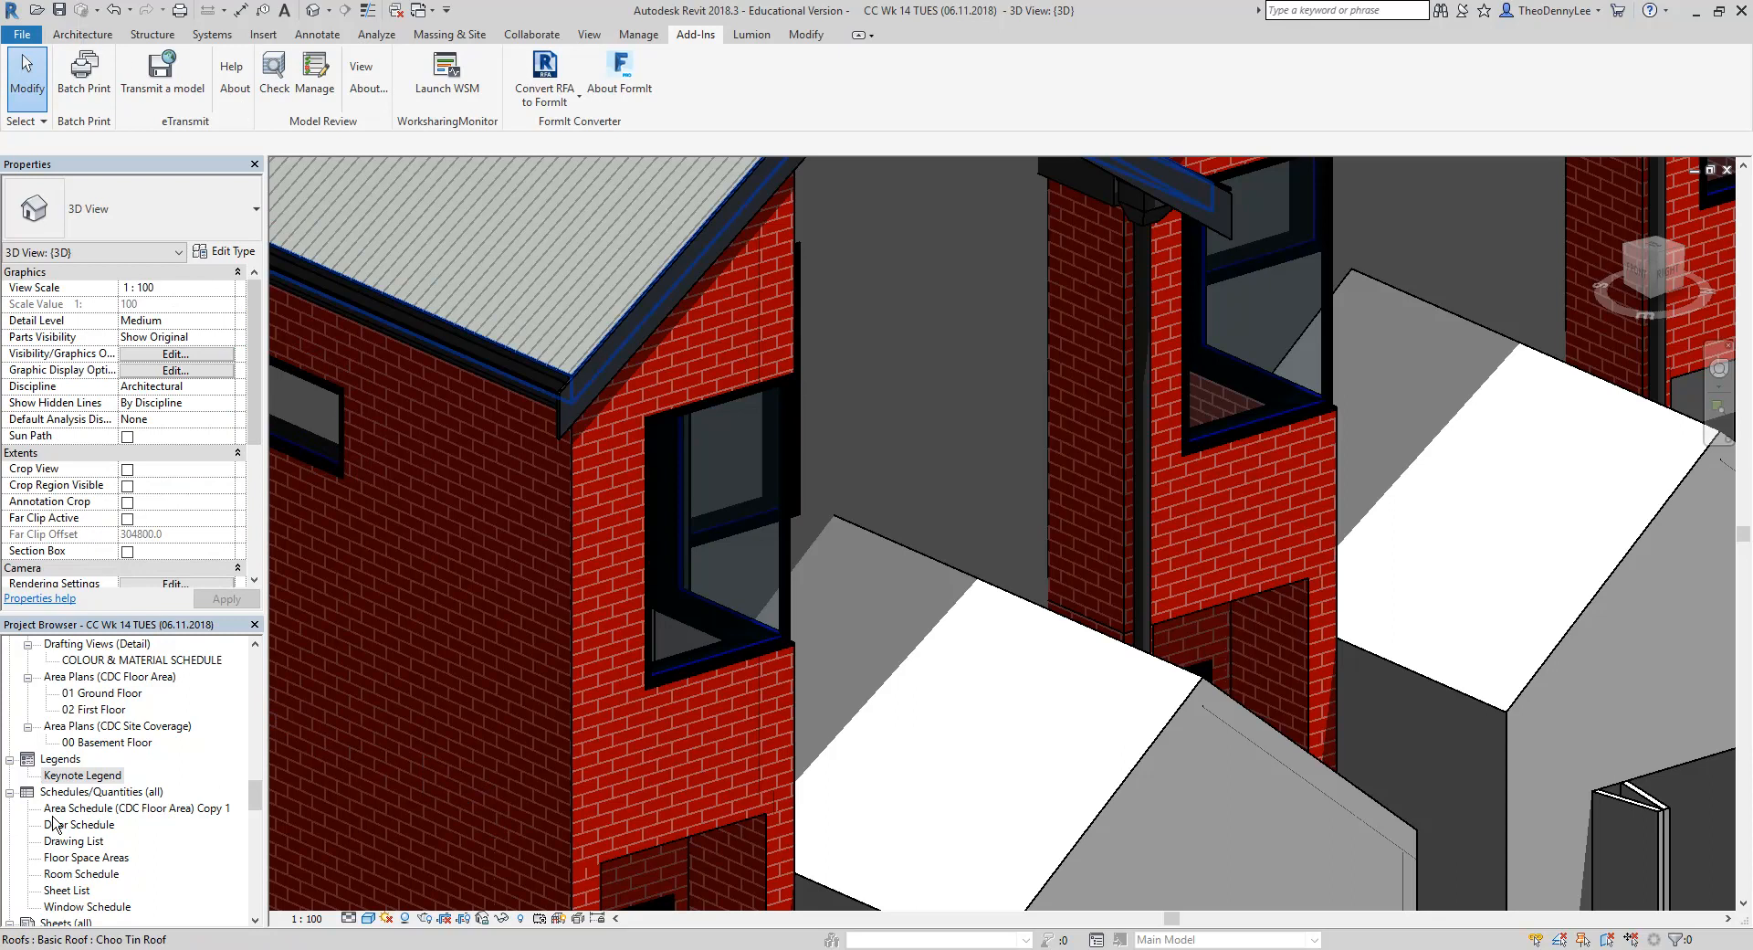
right_click(50, 767)
click(78, 775)
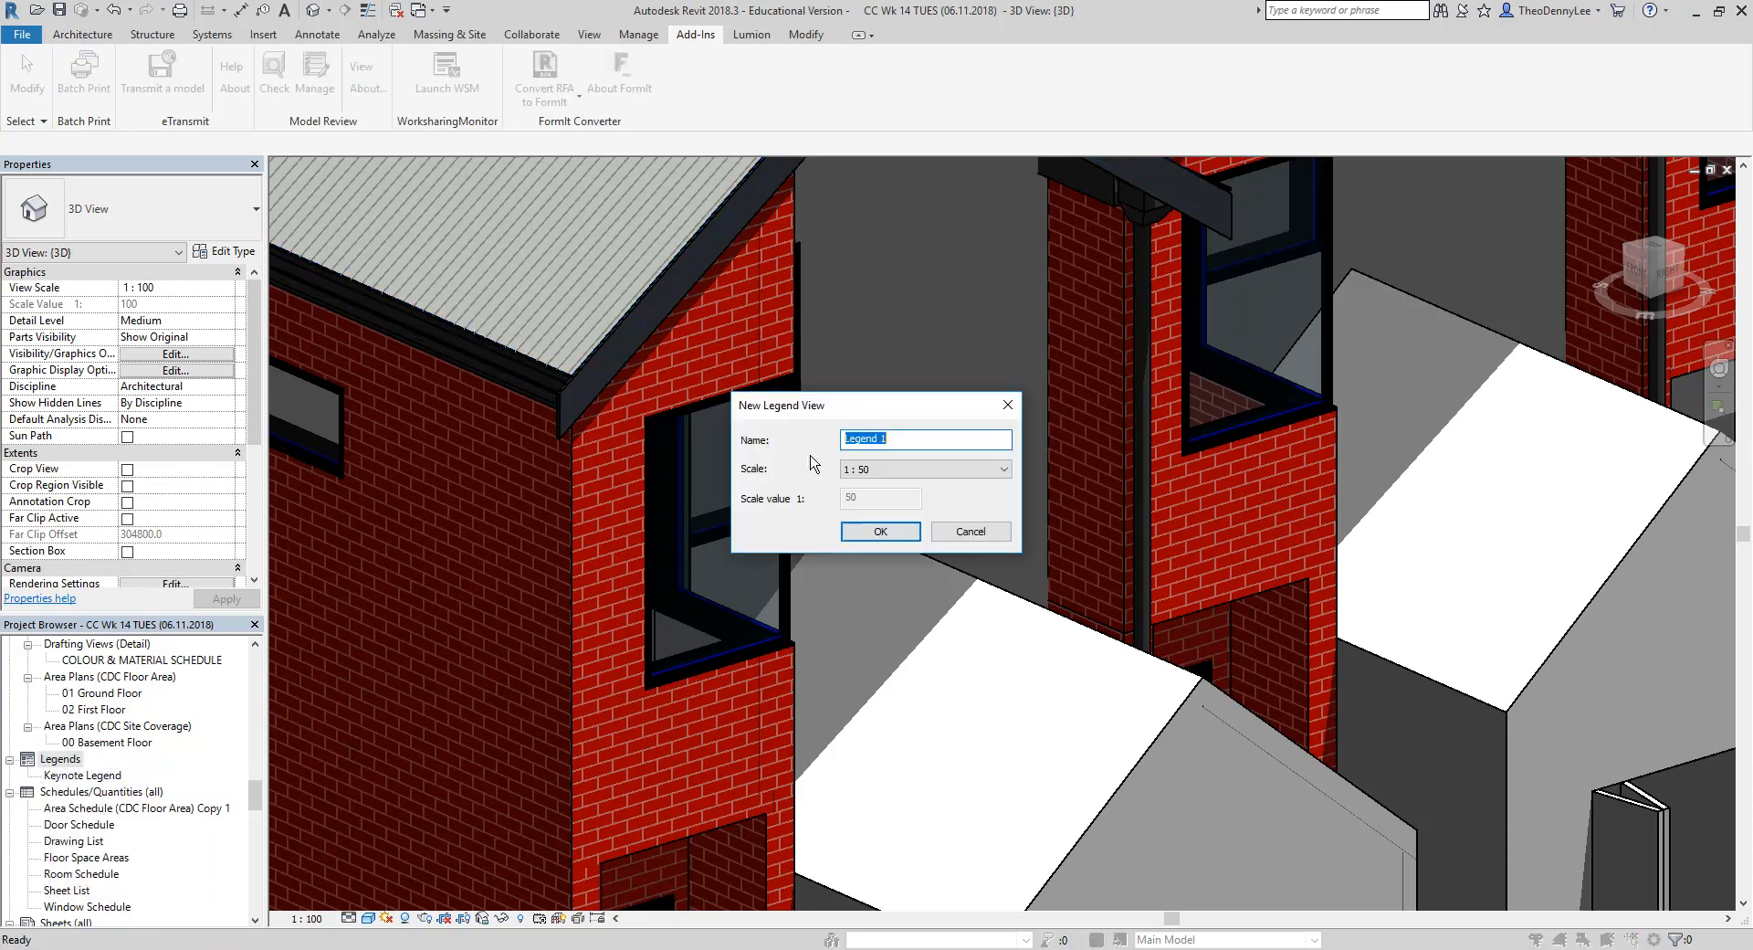
text(W)
key(Return)
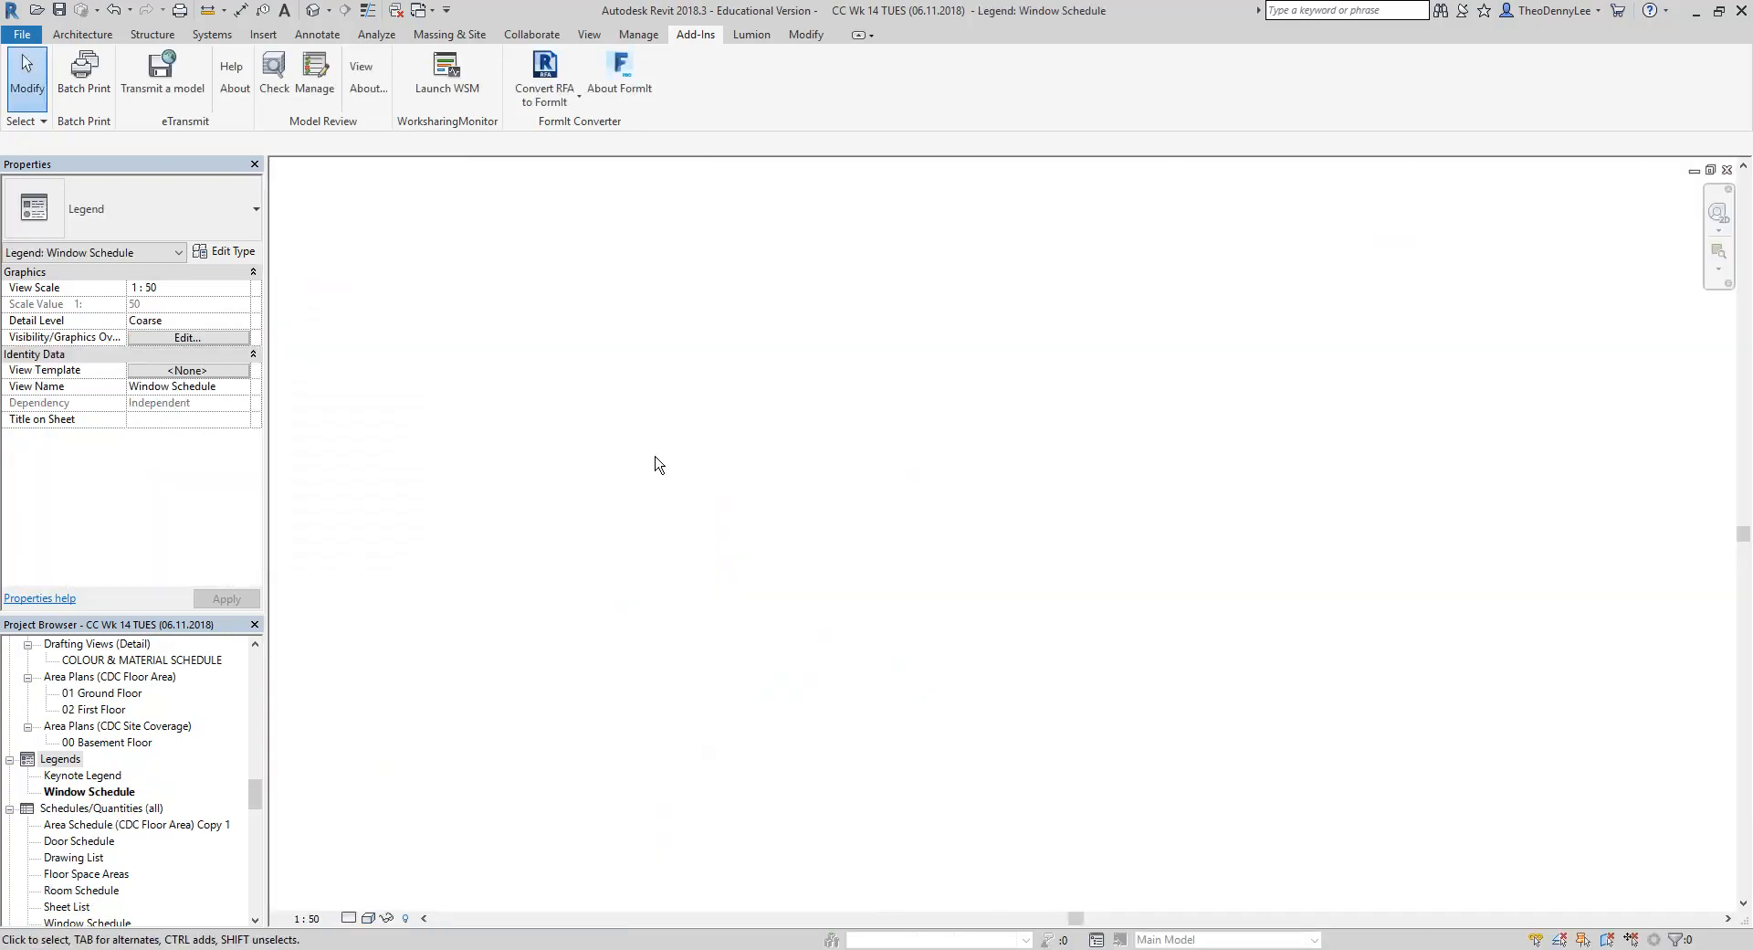
click(309, 917)
click(319, 809)
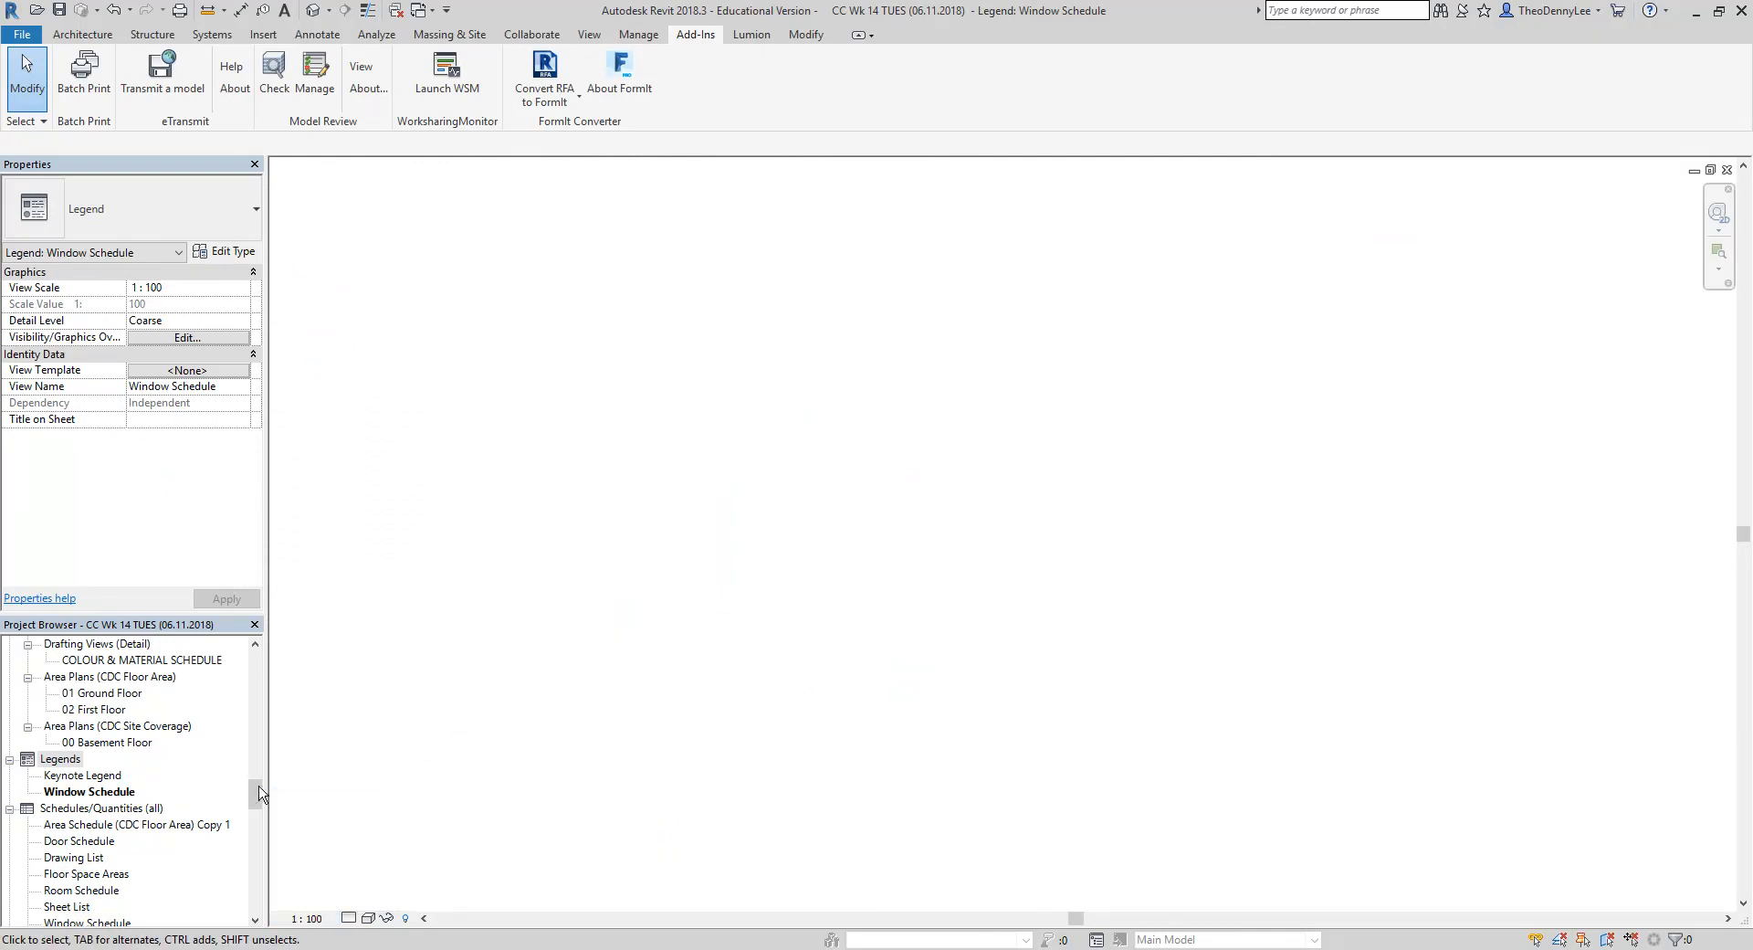
Place a front-elevation legend component of the window CE Awning 1 Pane with Sill (Adjustable) : 610X2058
drag(255, 795, 255, 720)
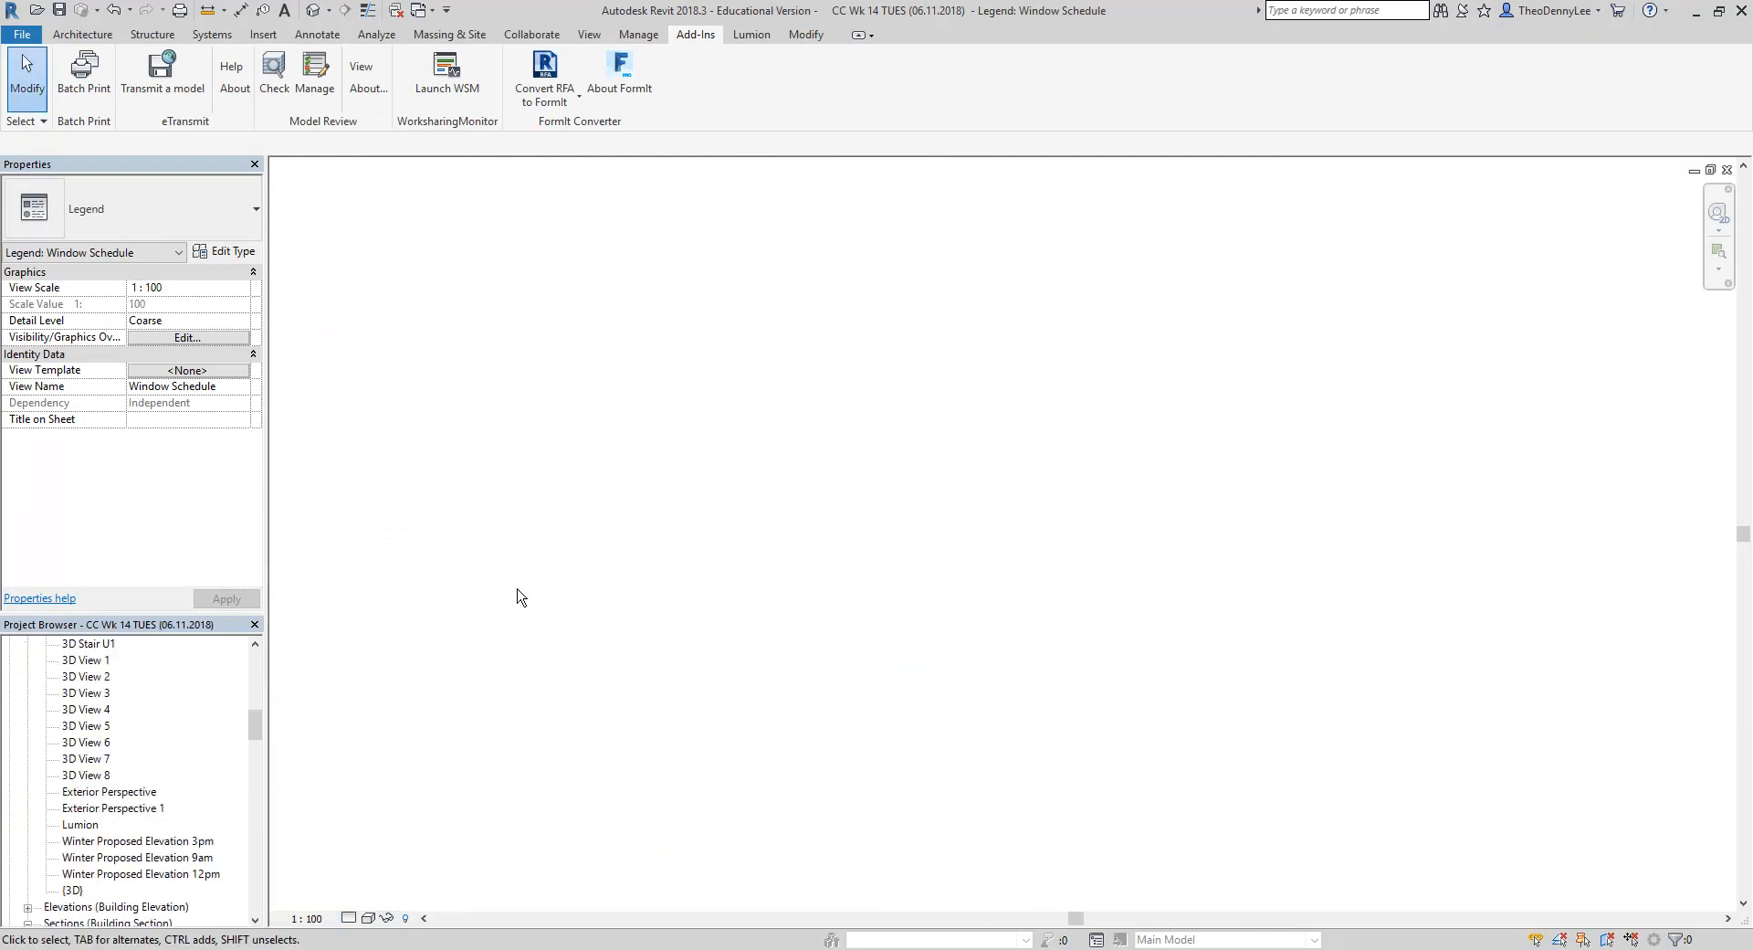
click(317, 34)
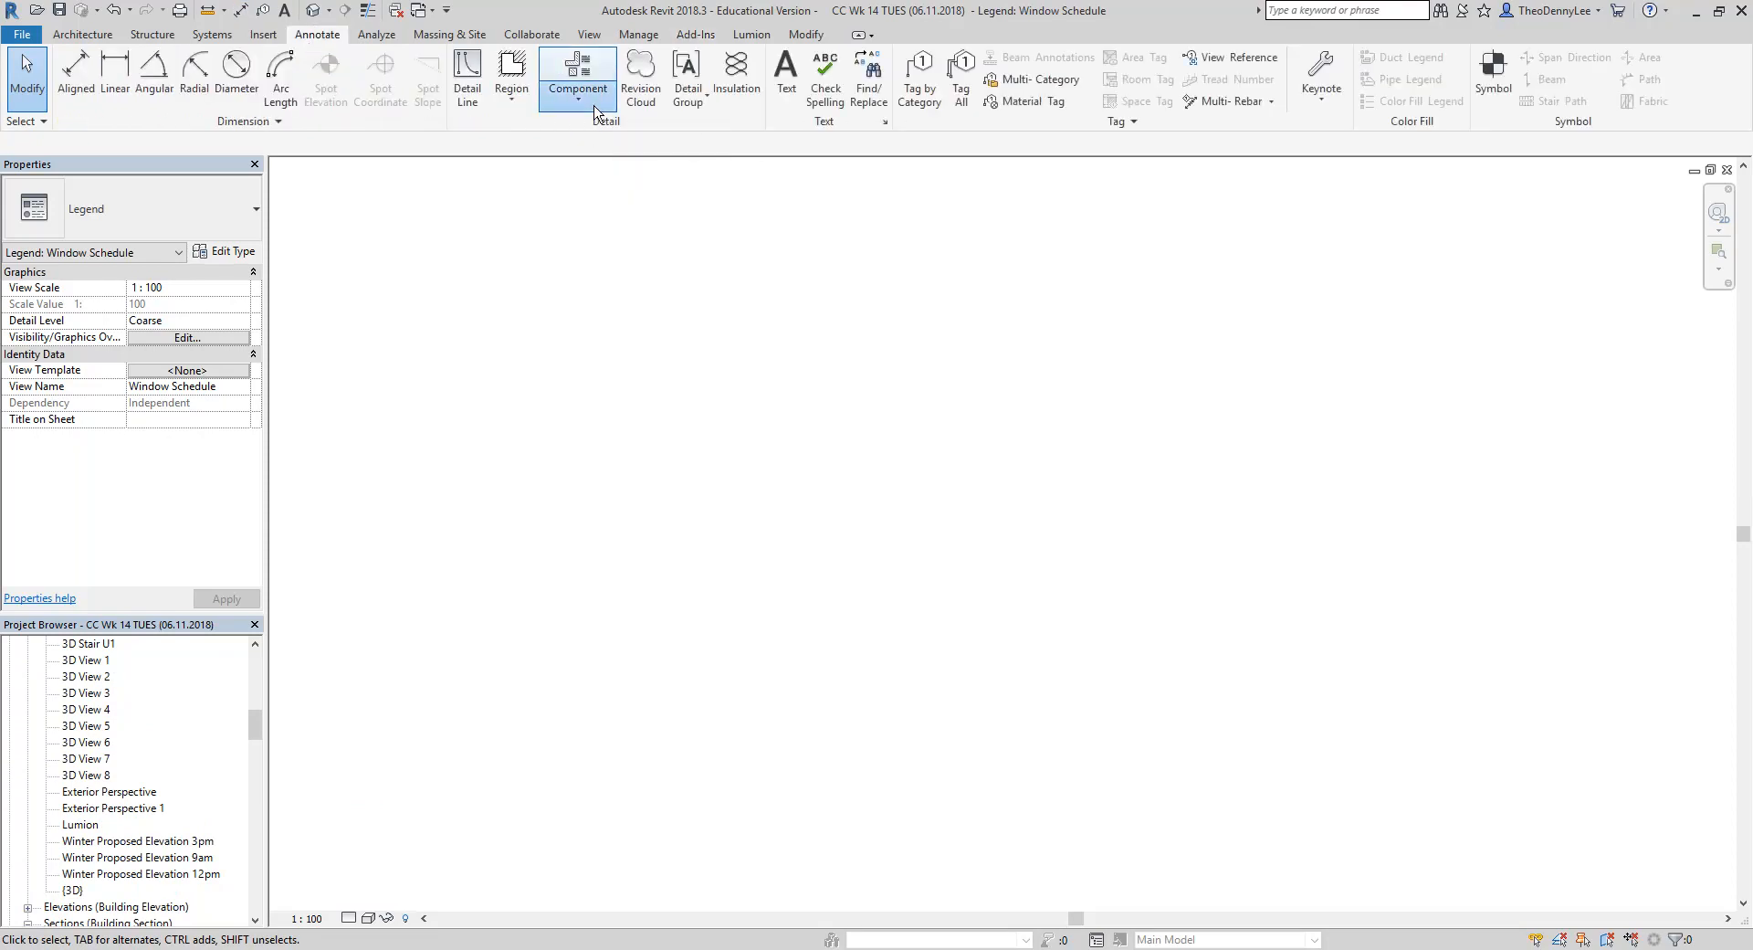
click(579, 99)
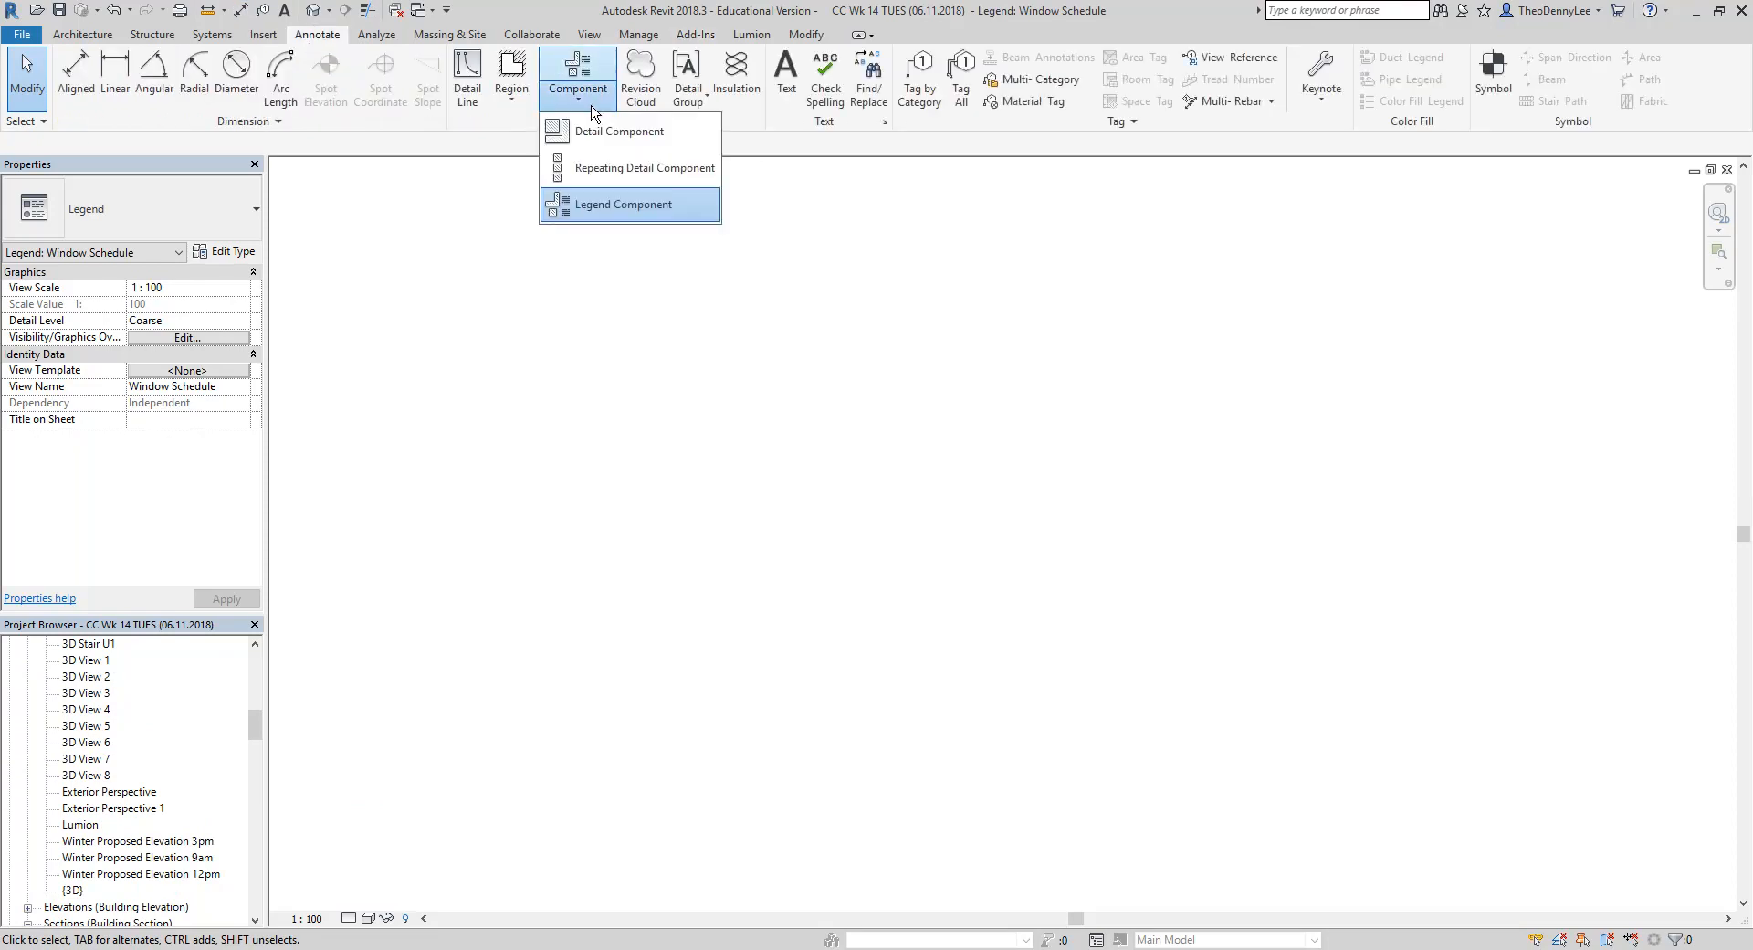
click(584, 204)
click(266, 146)
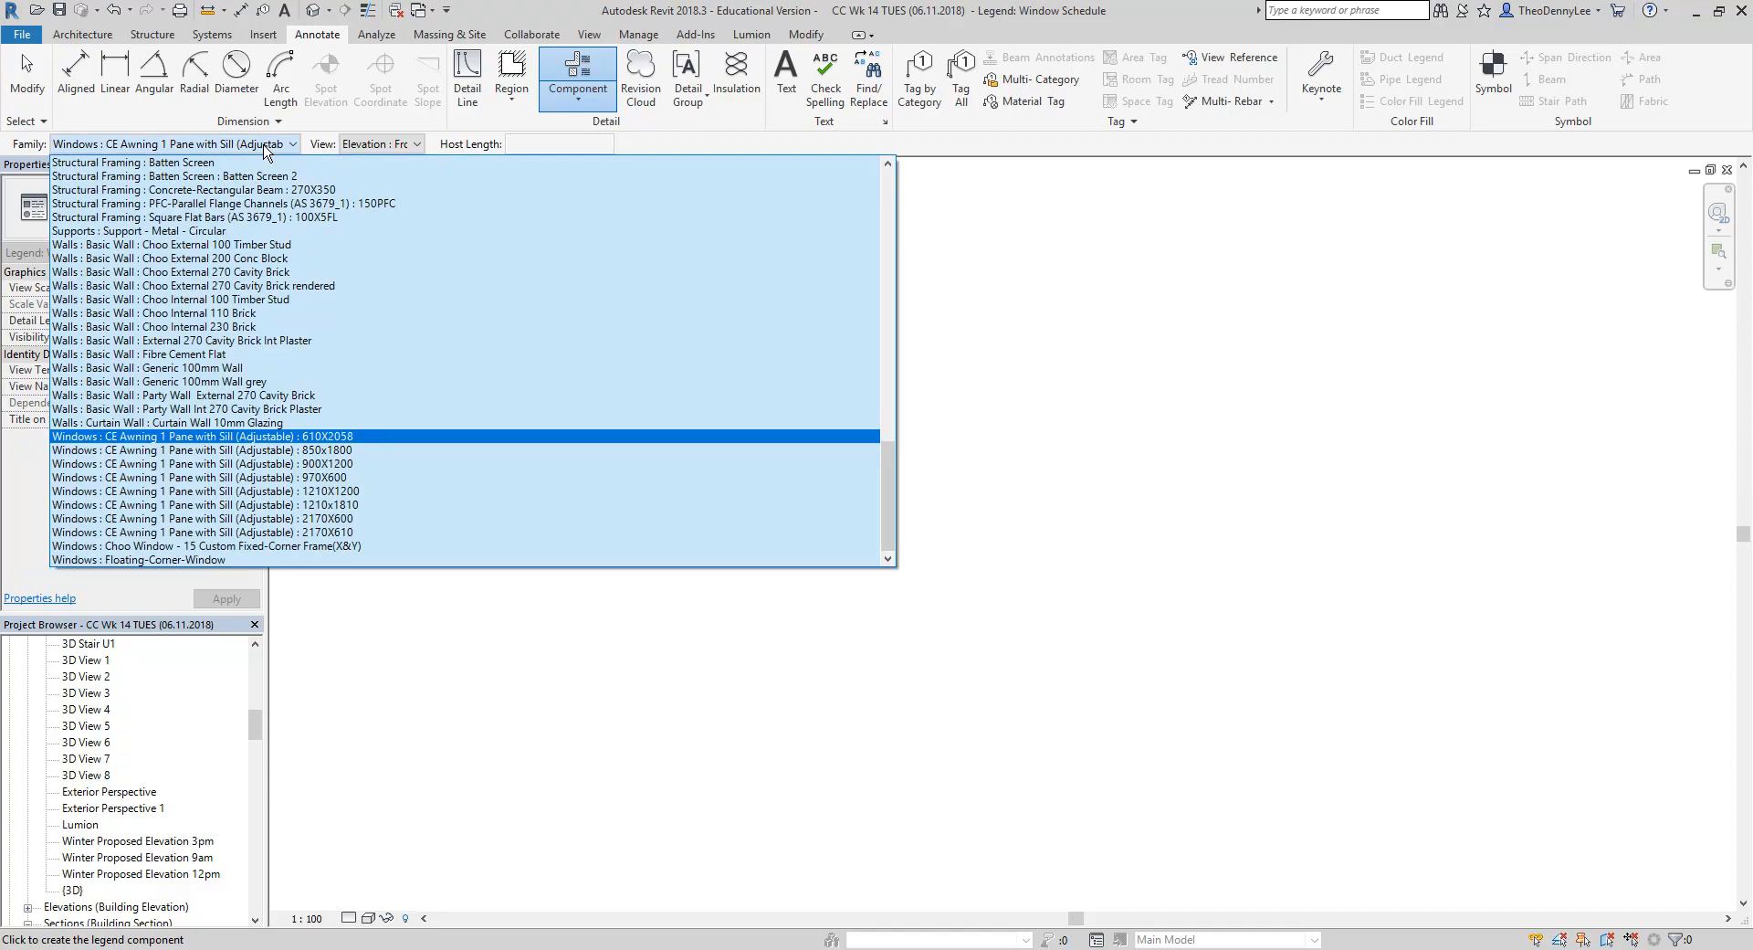
click(317, 442)
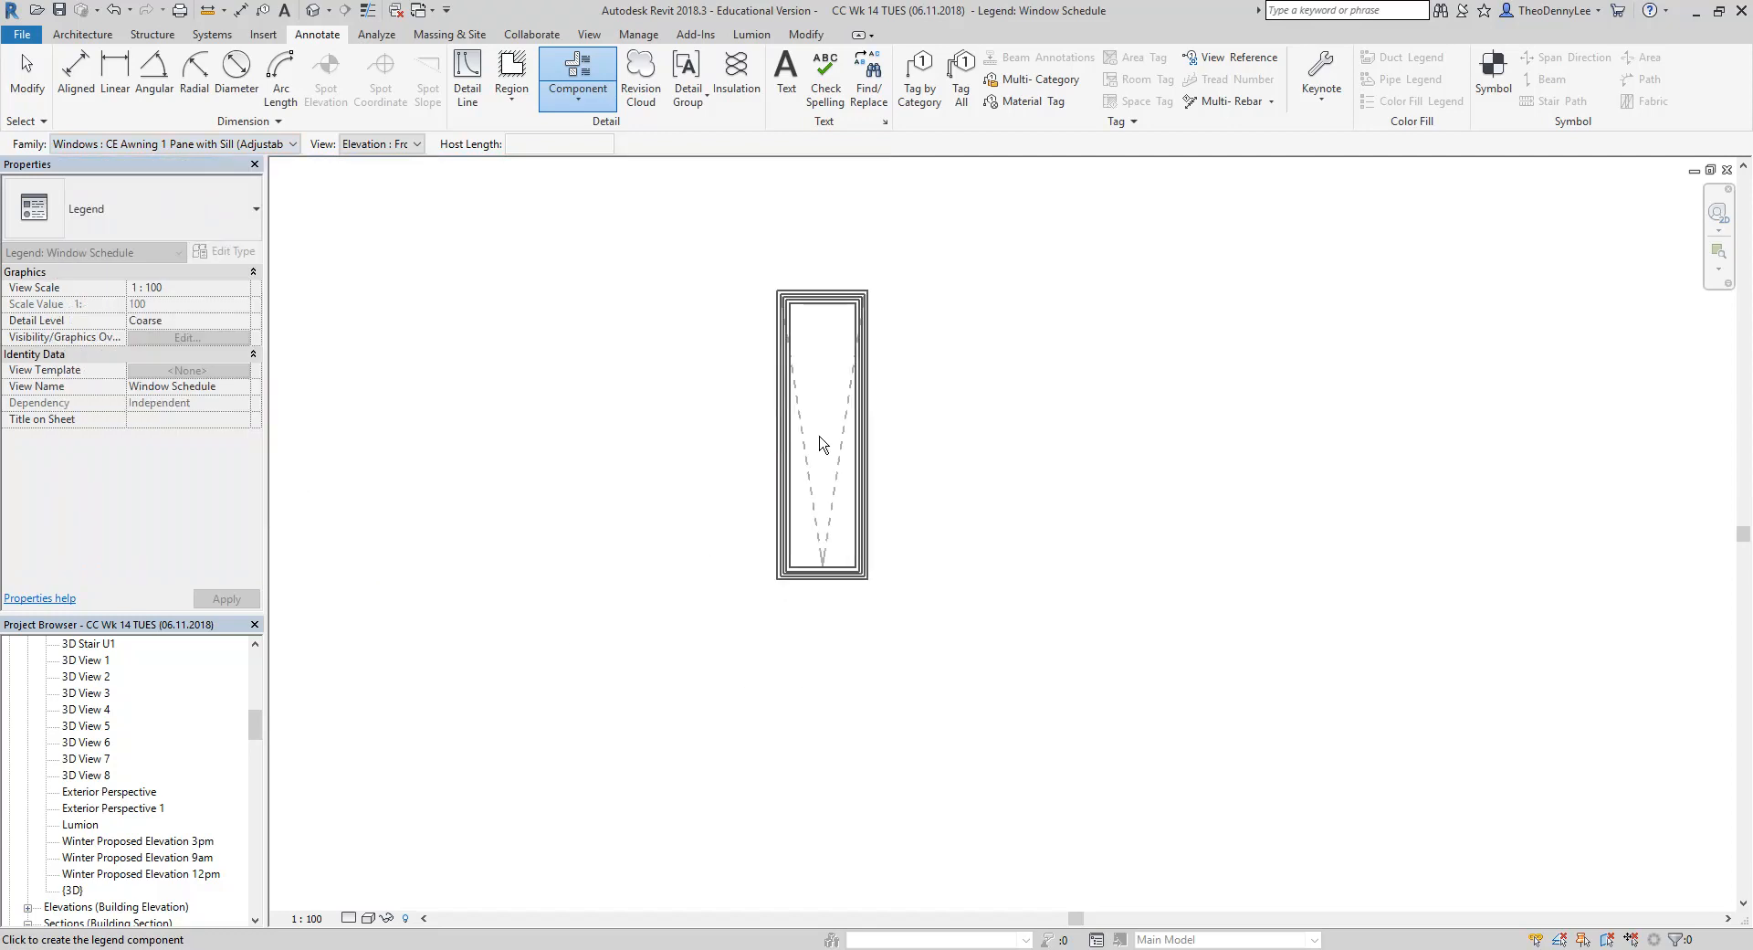
click(828, 438)
right_click(659, 380)
click(709, 391)
Draw a long horizontal reference plane below the window legend component
click(86, 36)
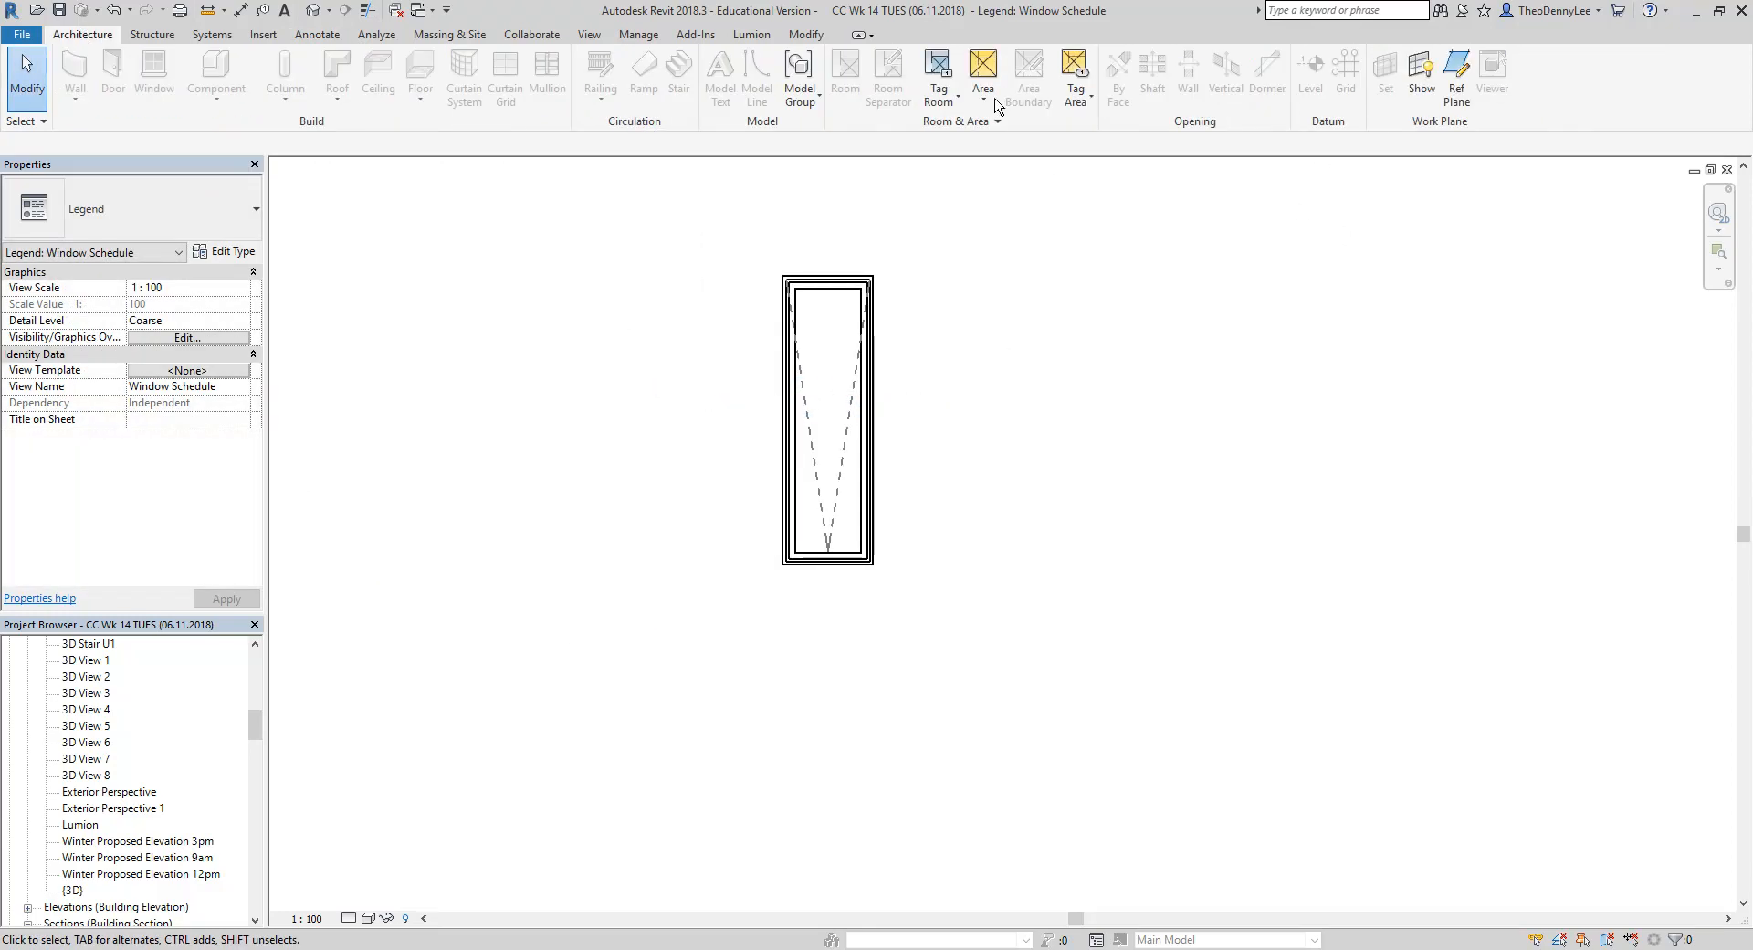
click(1456, 81)
click(515, 721)
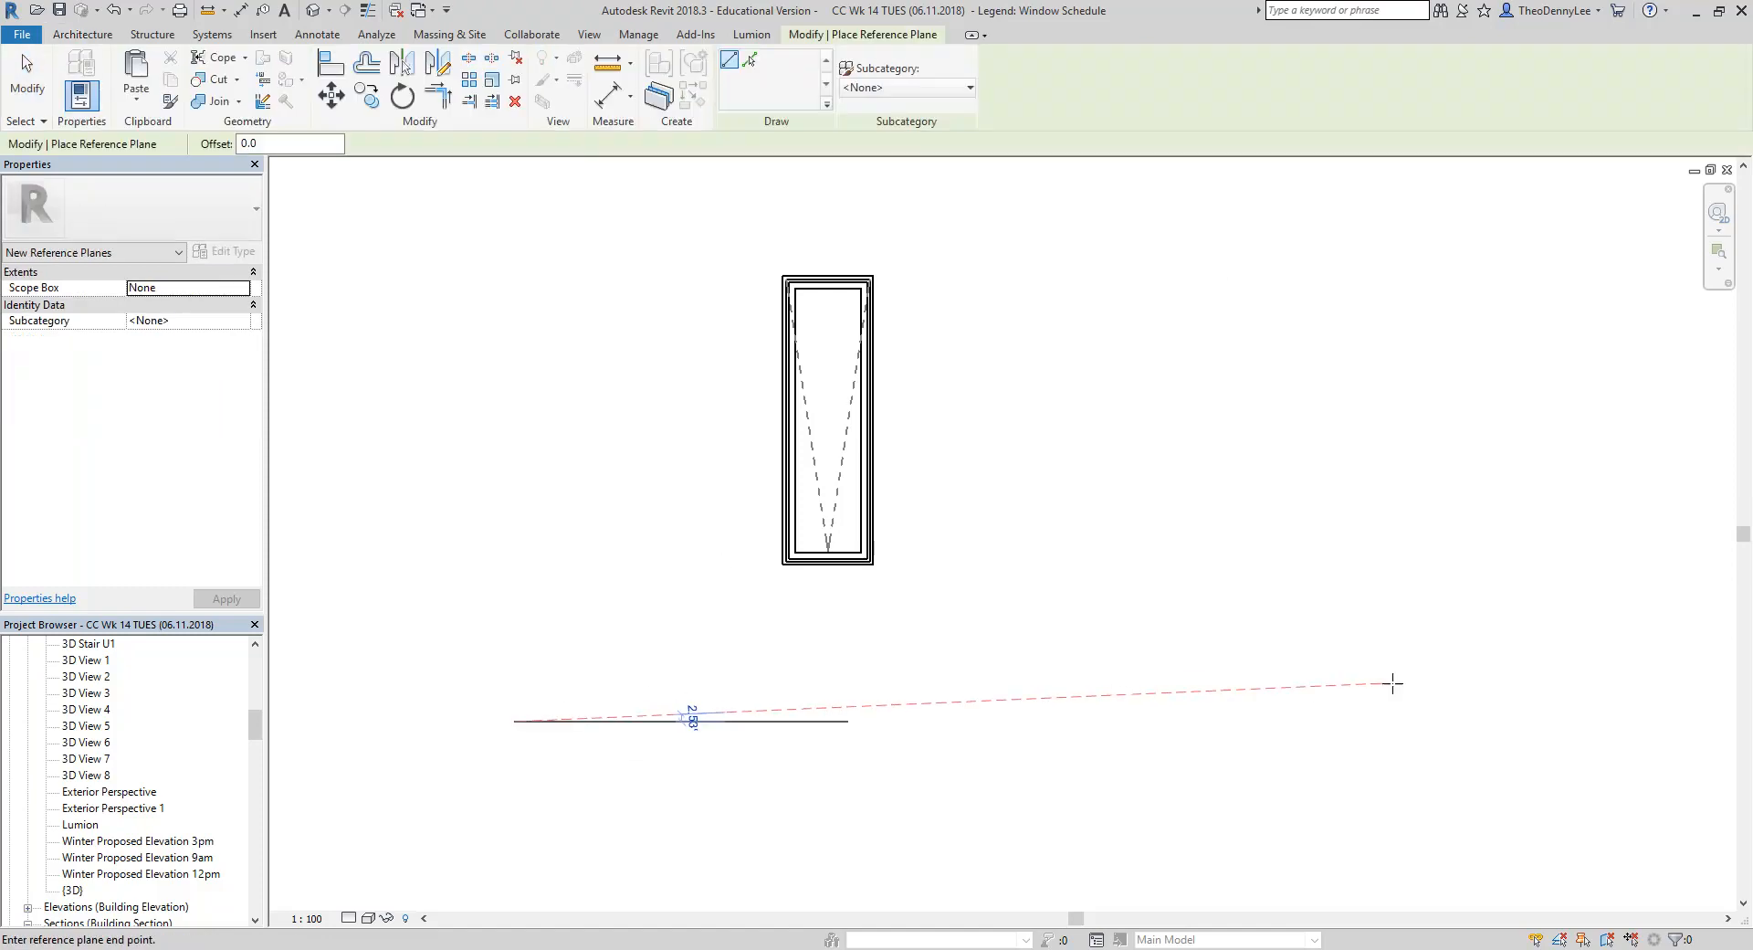
click(1535, 721)
right_click(1151, 496)
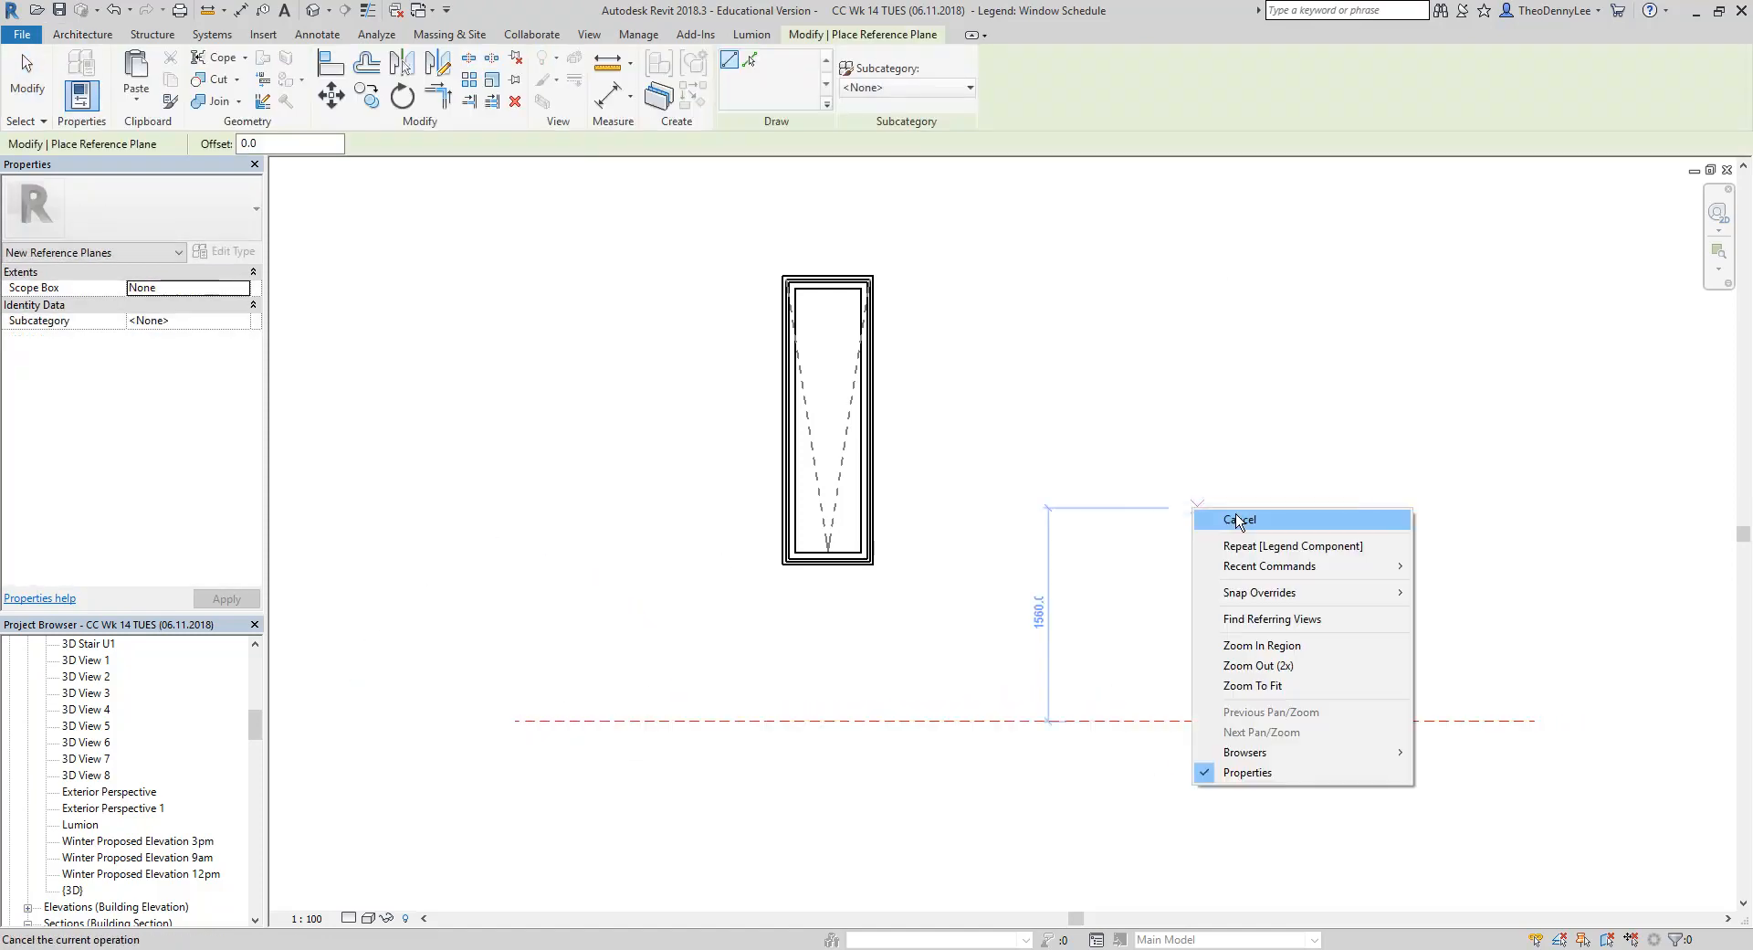
click(1189, 508)
Add an aligned dimension from the reference plane up to the window's lower frame reference
scroll(606, 603, up, 2)
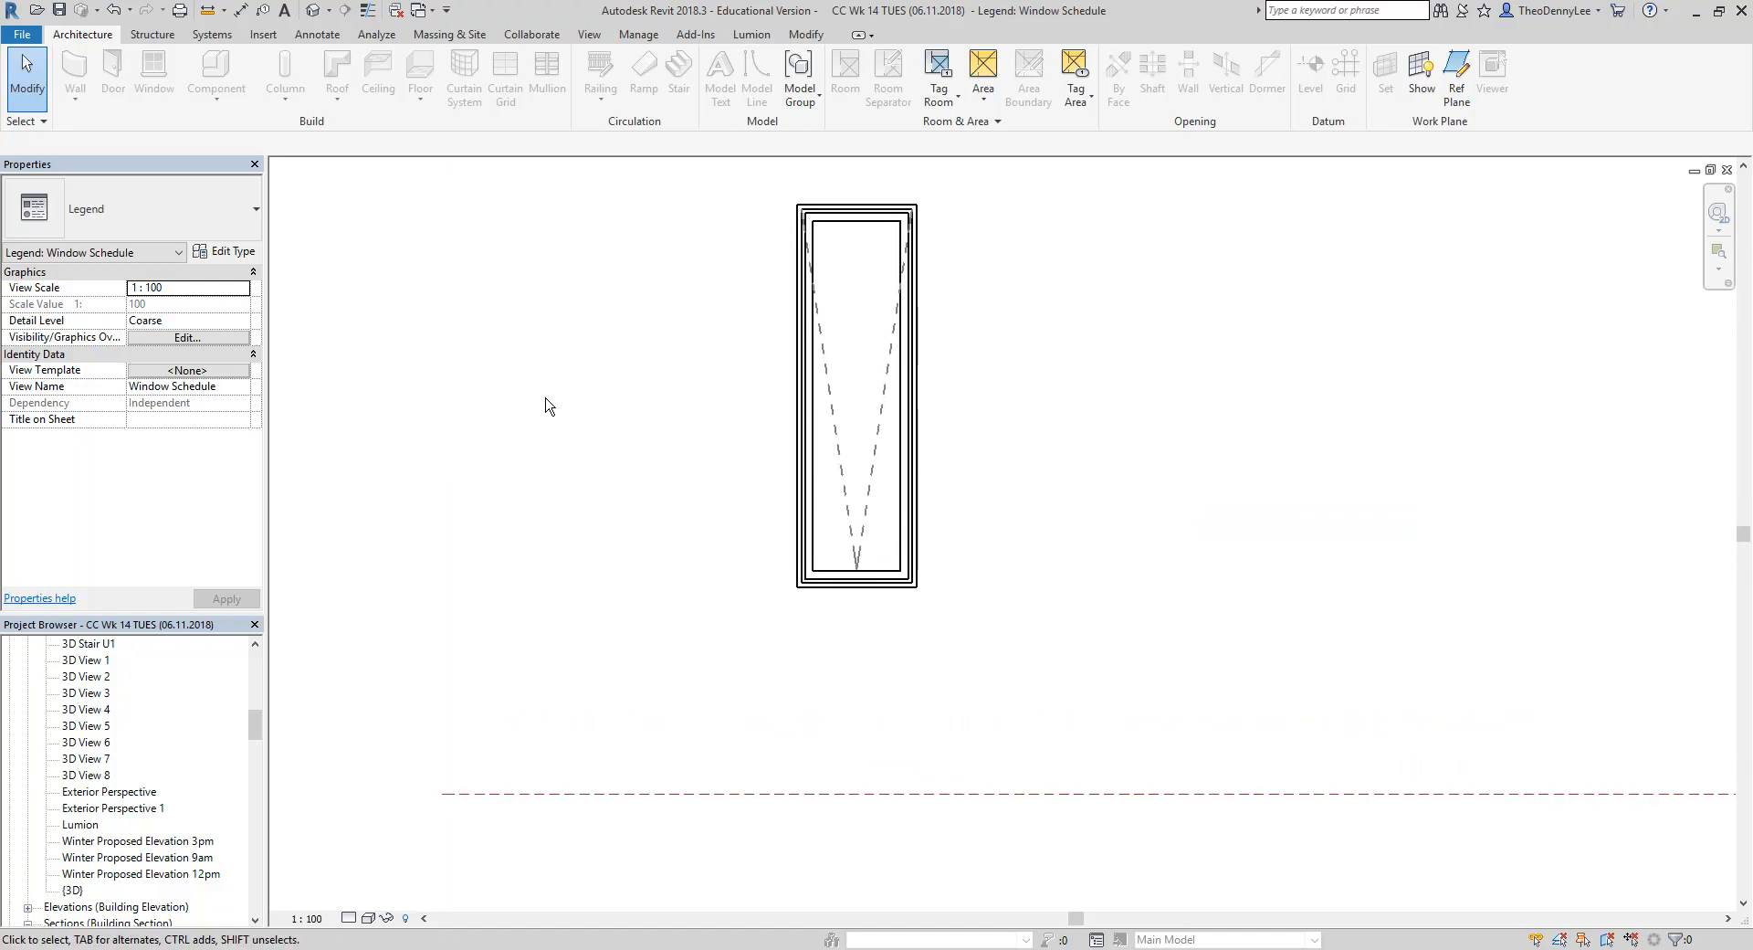
click(241, 10)
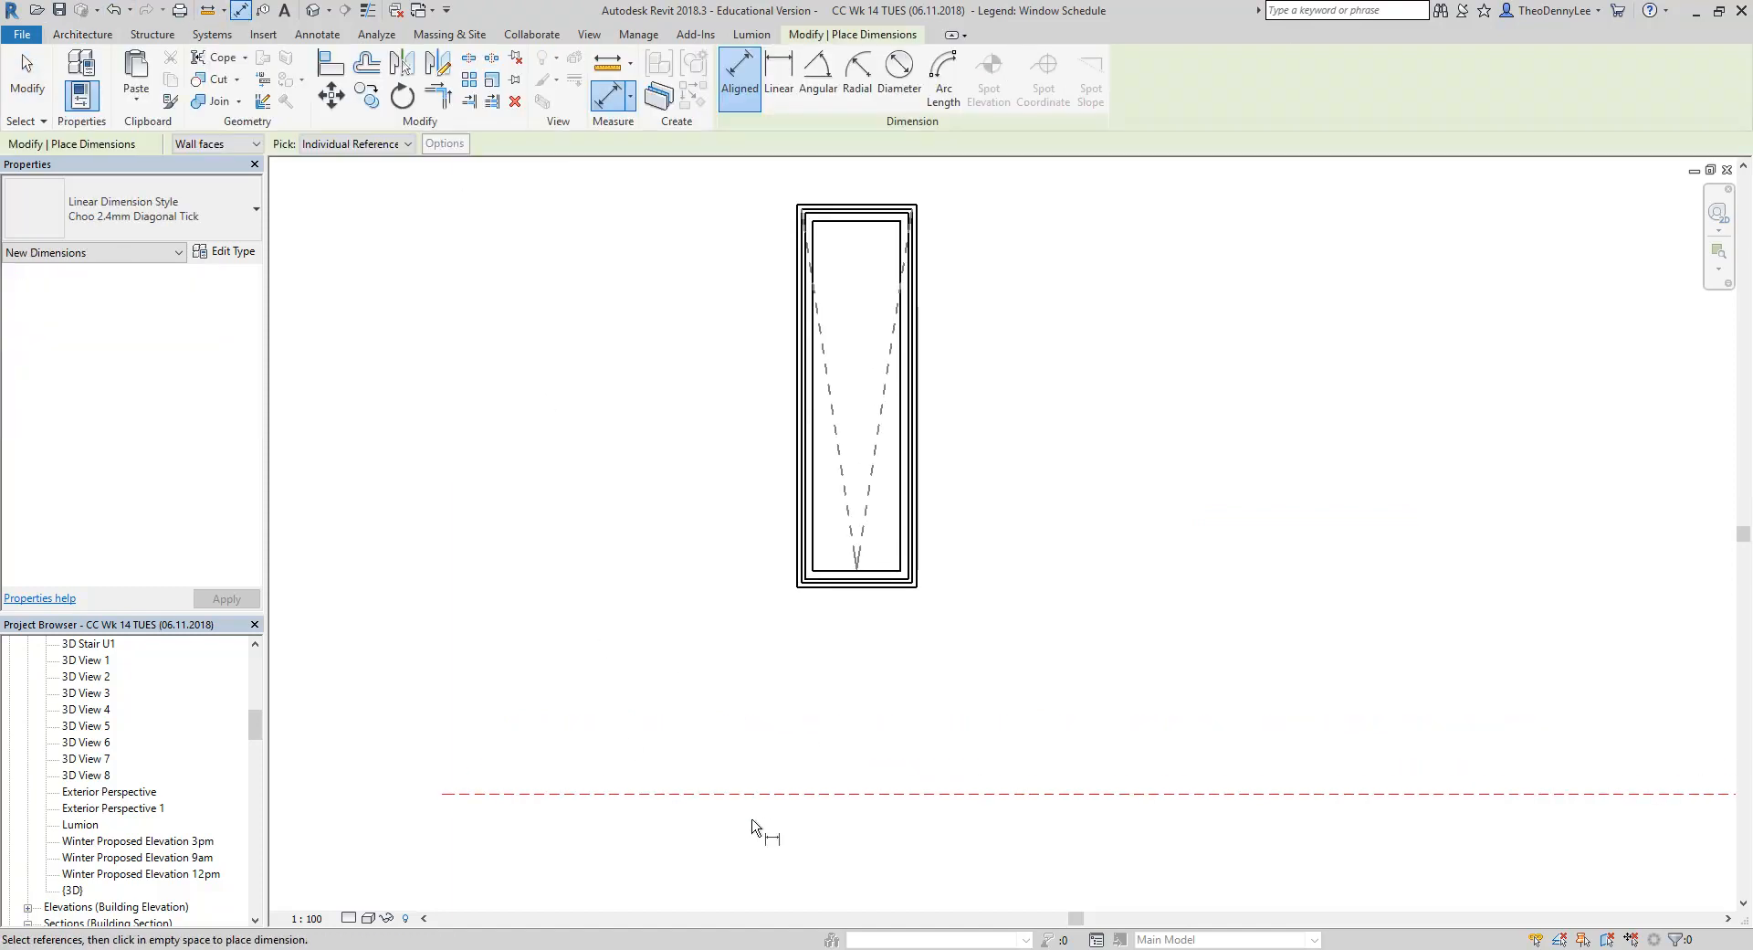
click(697, 801)
scroll(806, 566, up, 4)
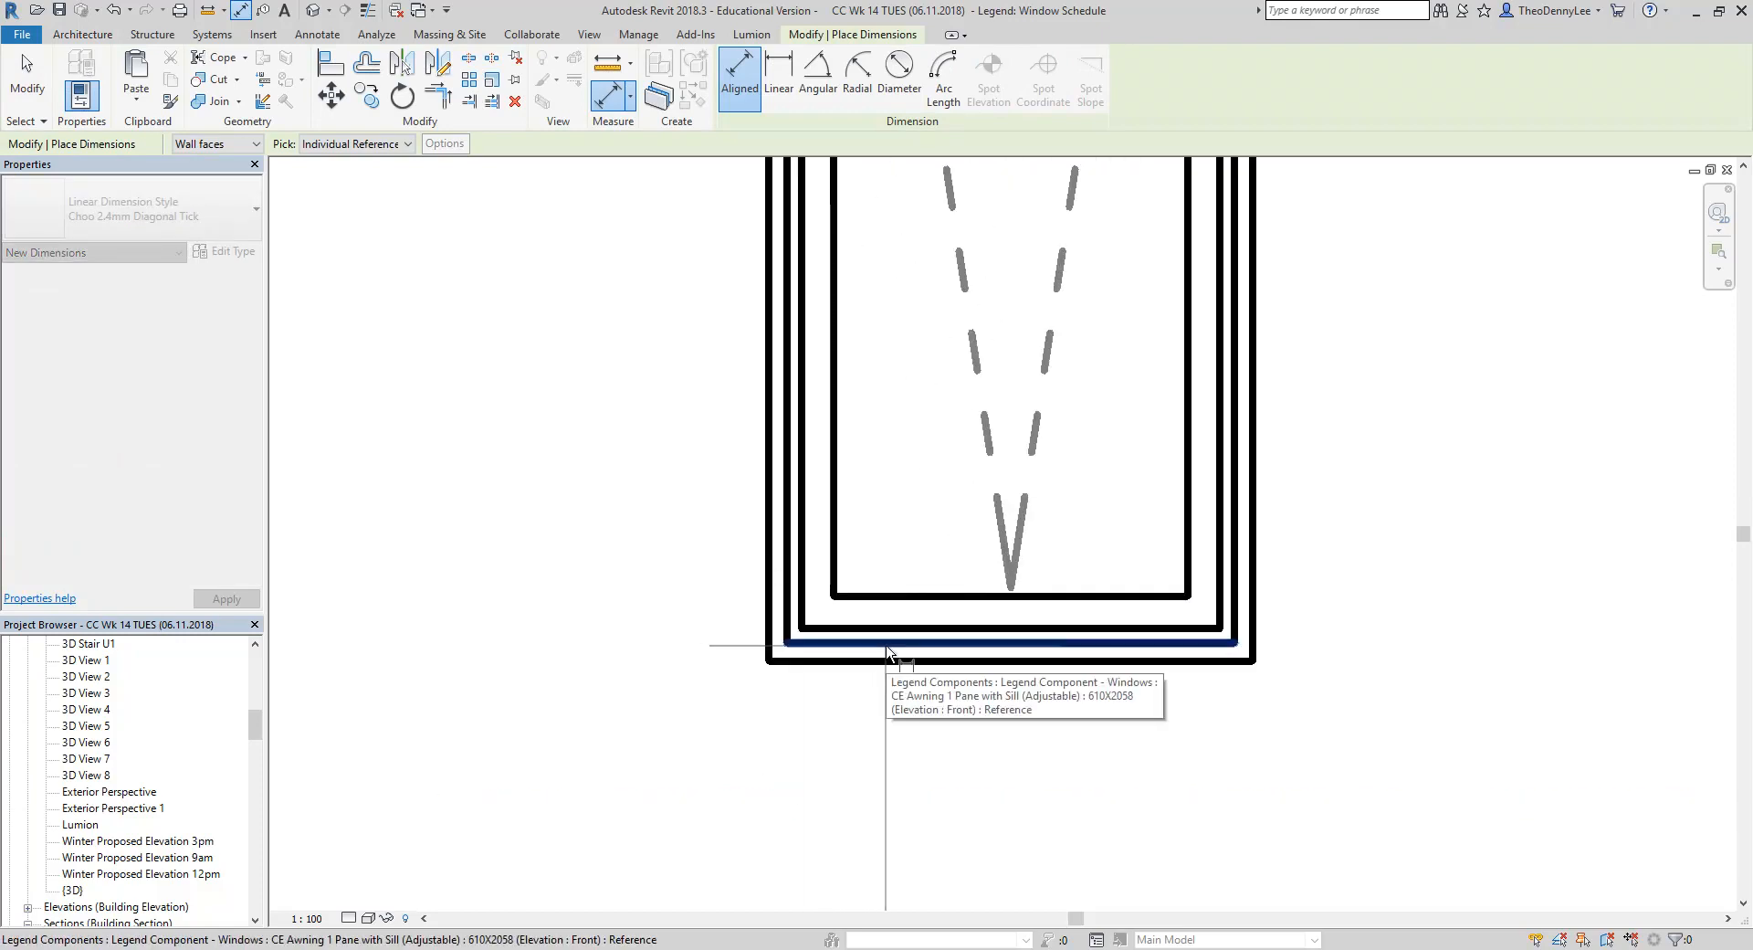
click(891, 653)
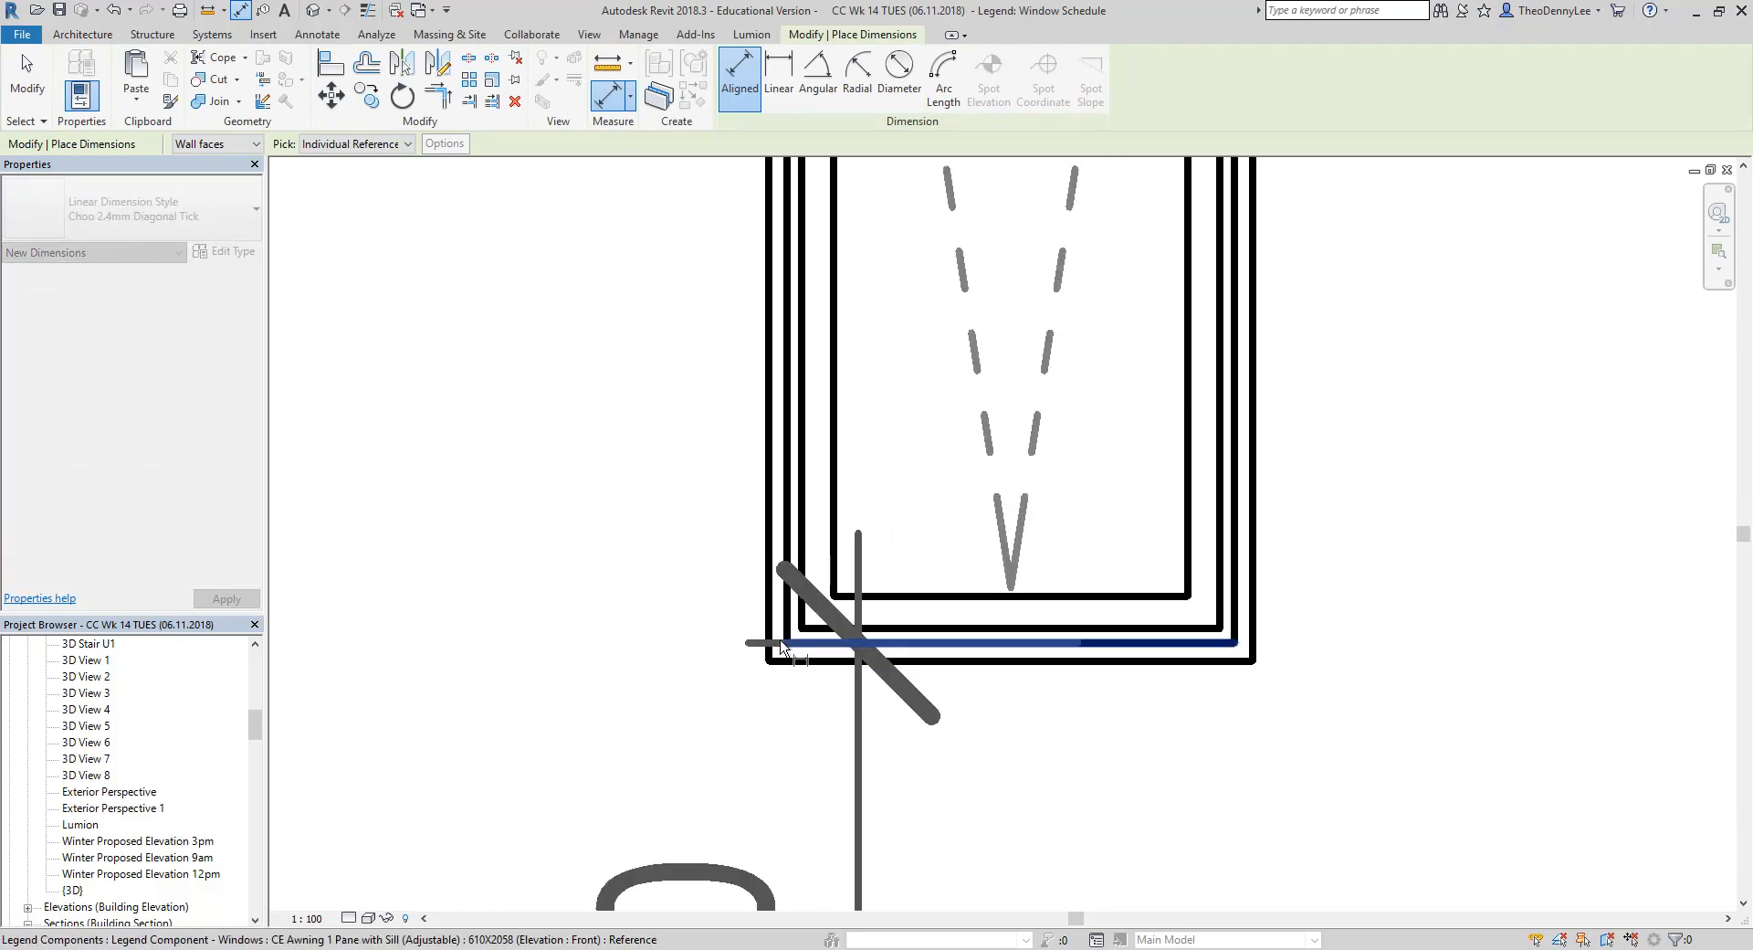
right_click(568, 320)
click(559, 329)
scroll(611, 333, down, 4)
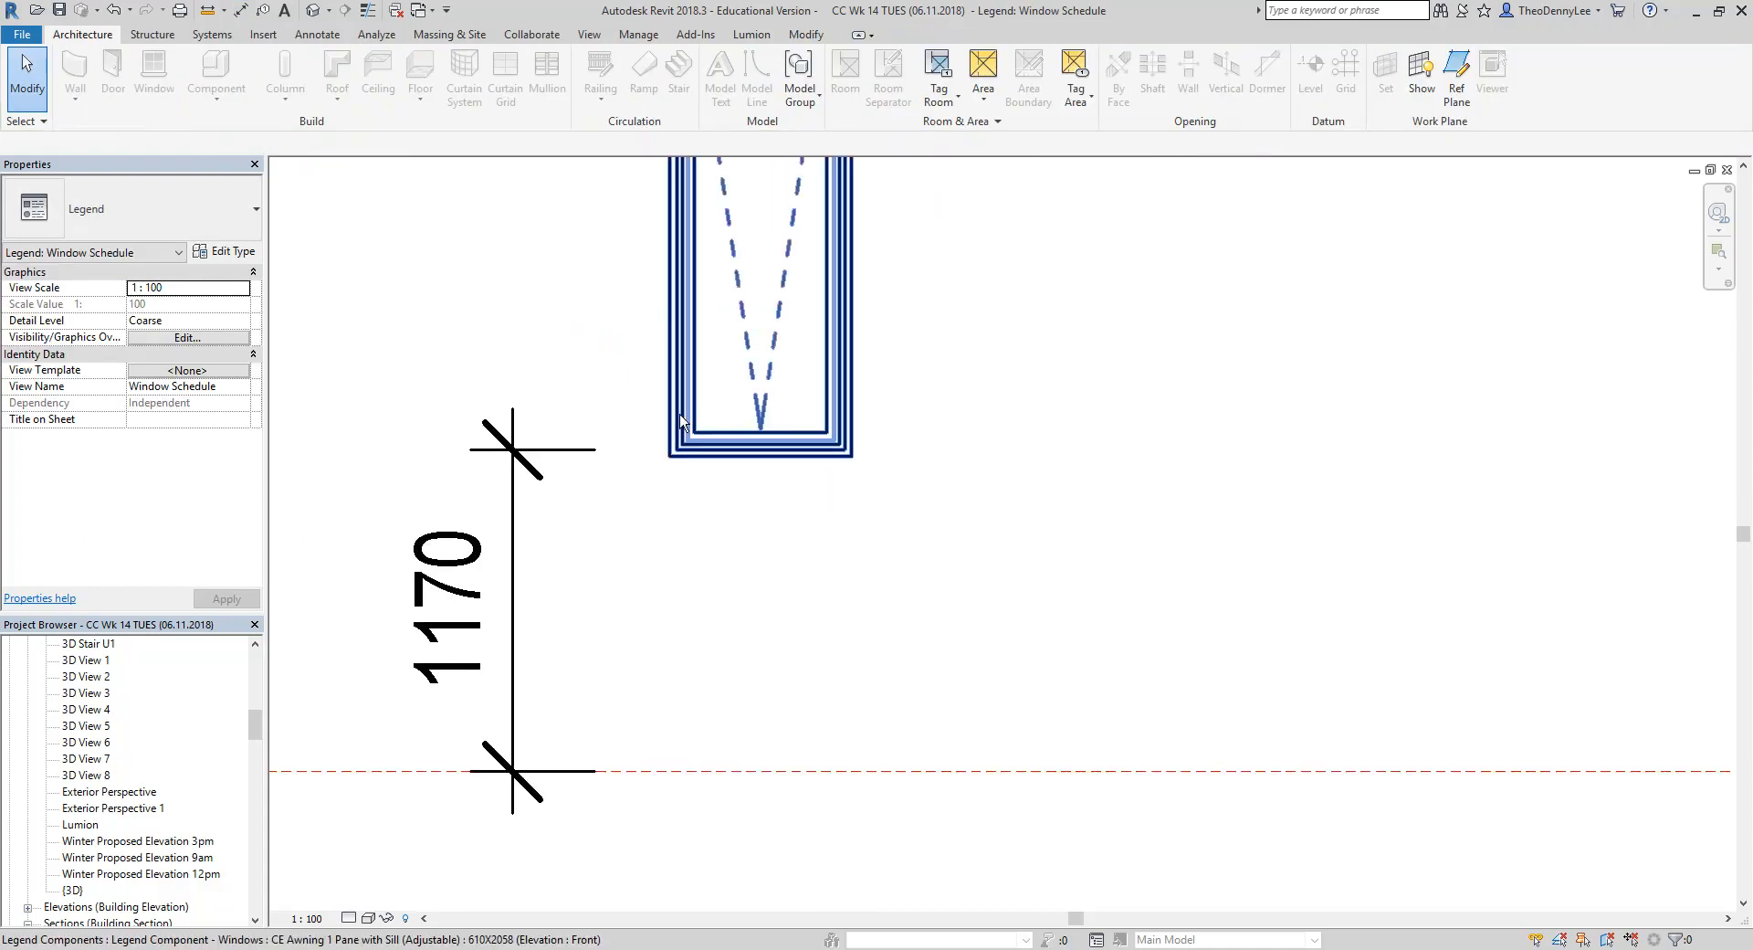
Select all instances of the legend component's 610X2058 window type in the entire project
click(680, 413)
scroll(693, 571, down, 4)
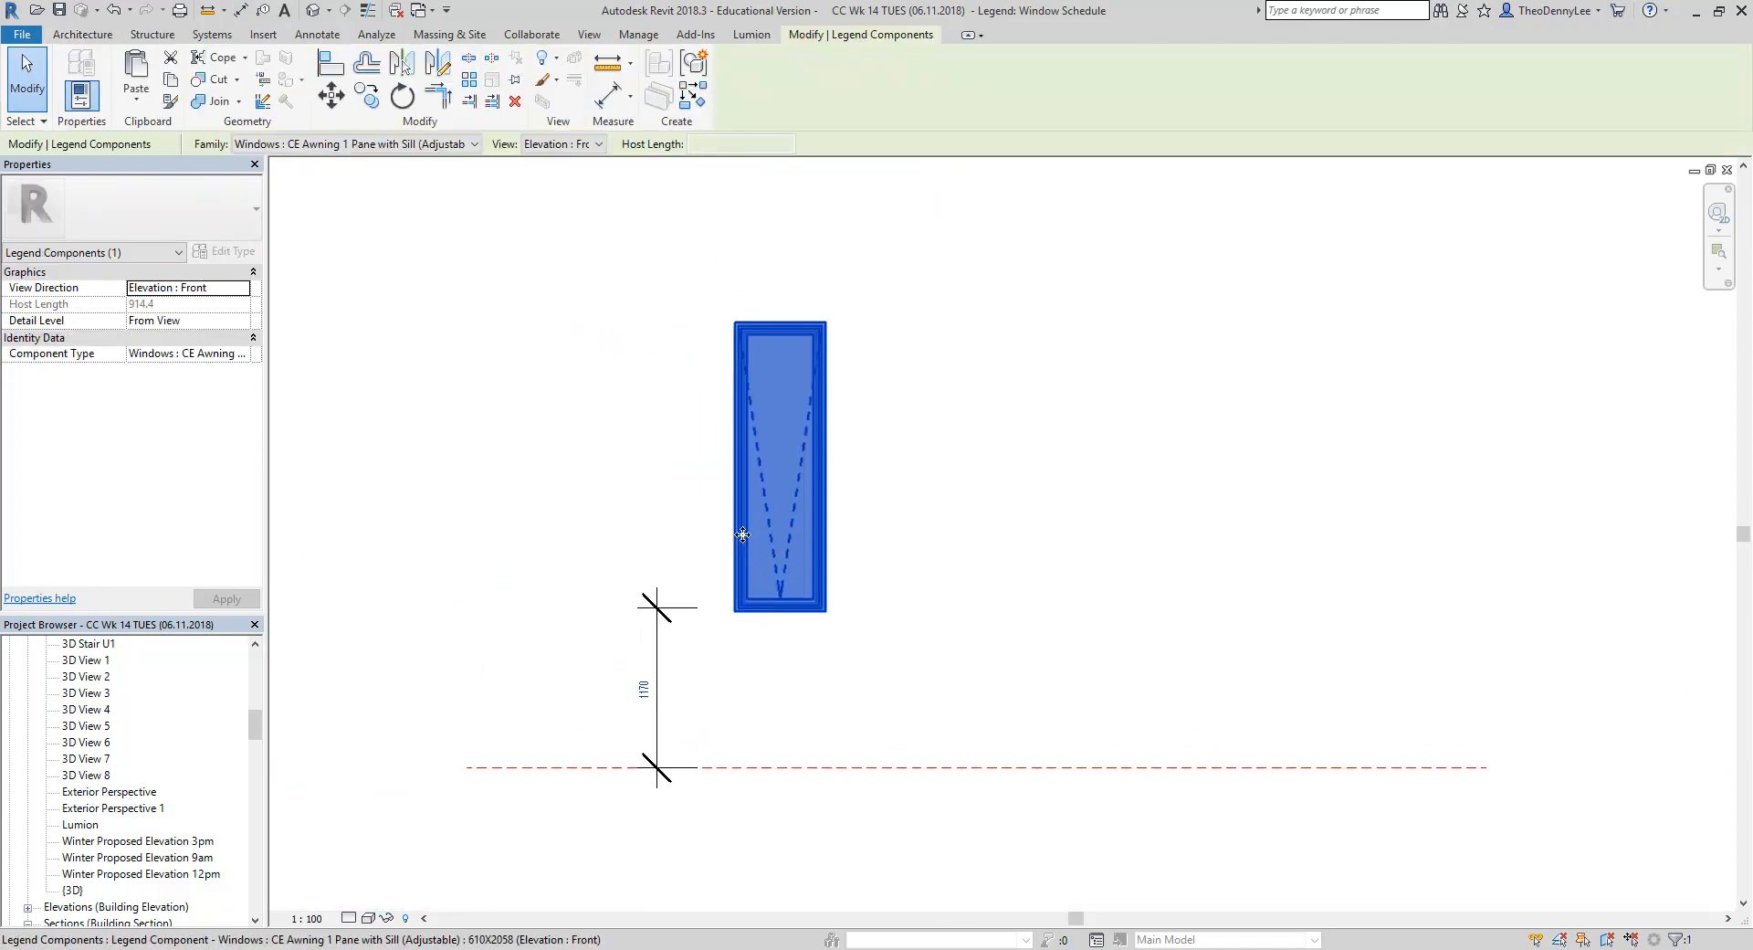
scroll(745, 532, up, 1)
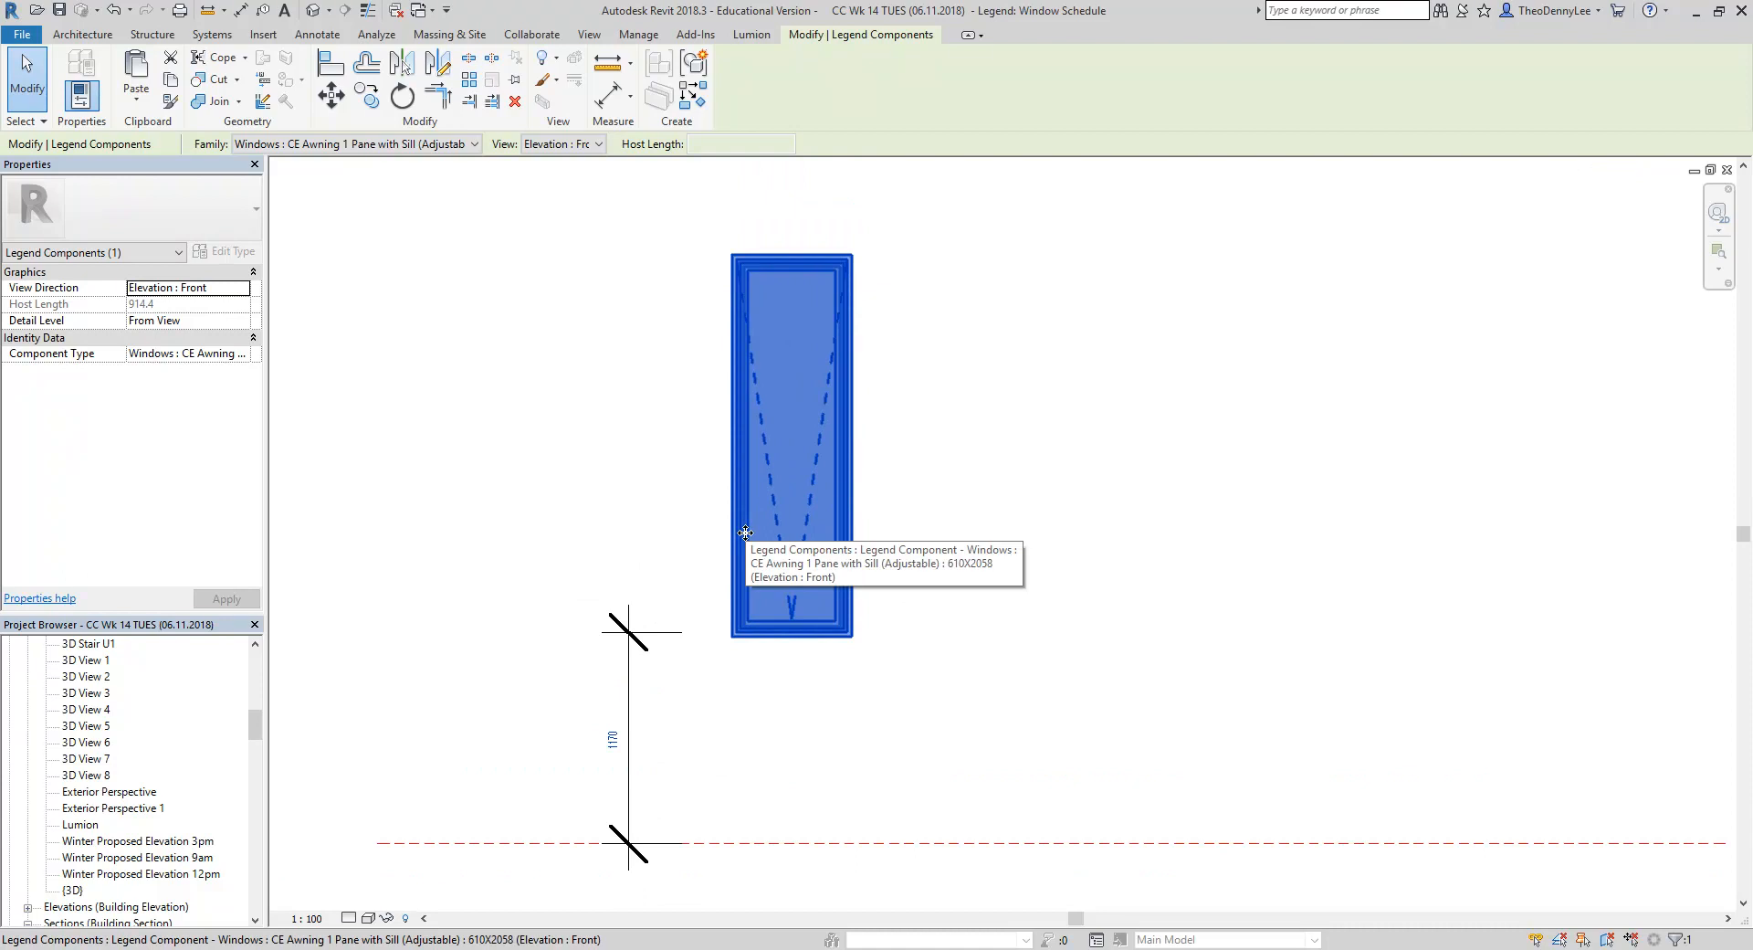
right_click(745, 532)
mouse_move(820, 728)
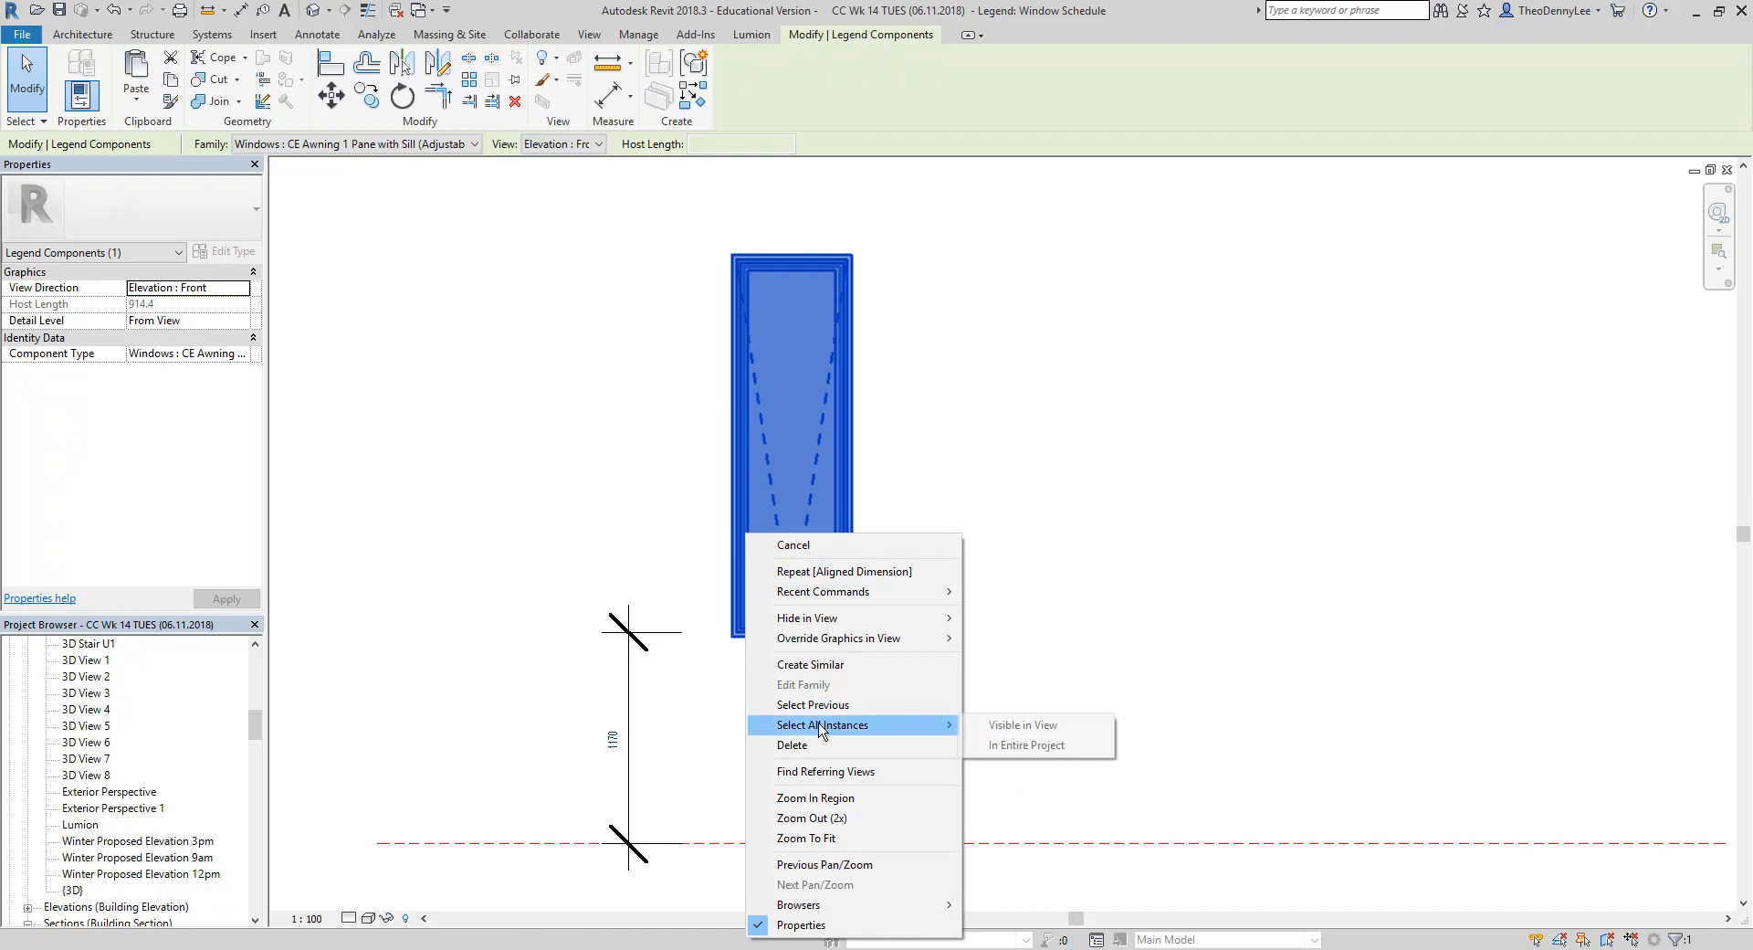
click(1025, 746)
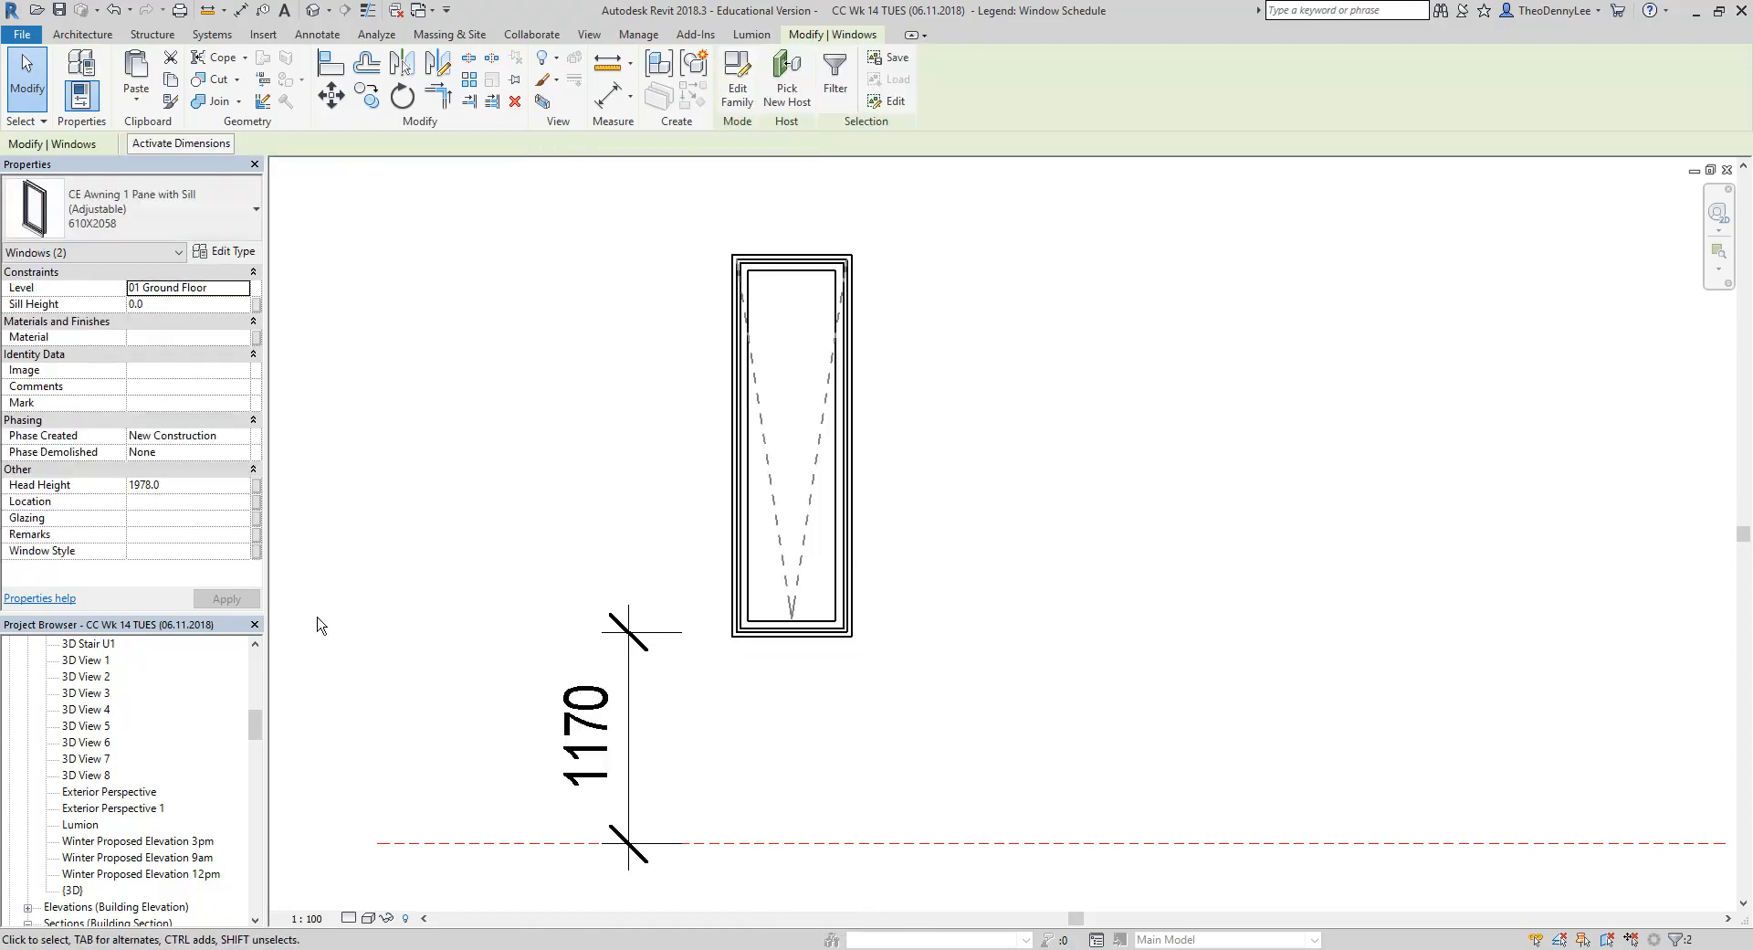
Open the {3D} view and examine the selected windows' sill height and how their bottom frame meets the wall and floor
mouse_move(256, 724)
mouse_down()
mouse_move(247, 666)
mouse_move(252, 735)
mouse_up()
double_click(73, 858)
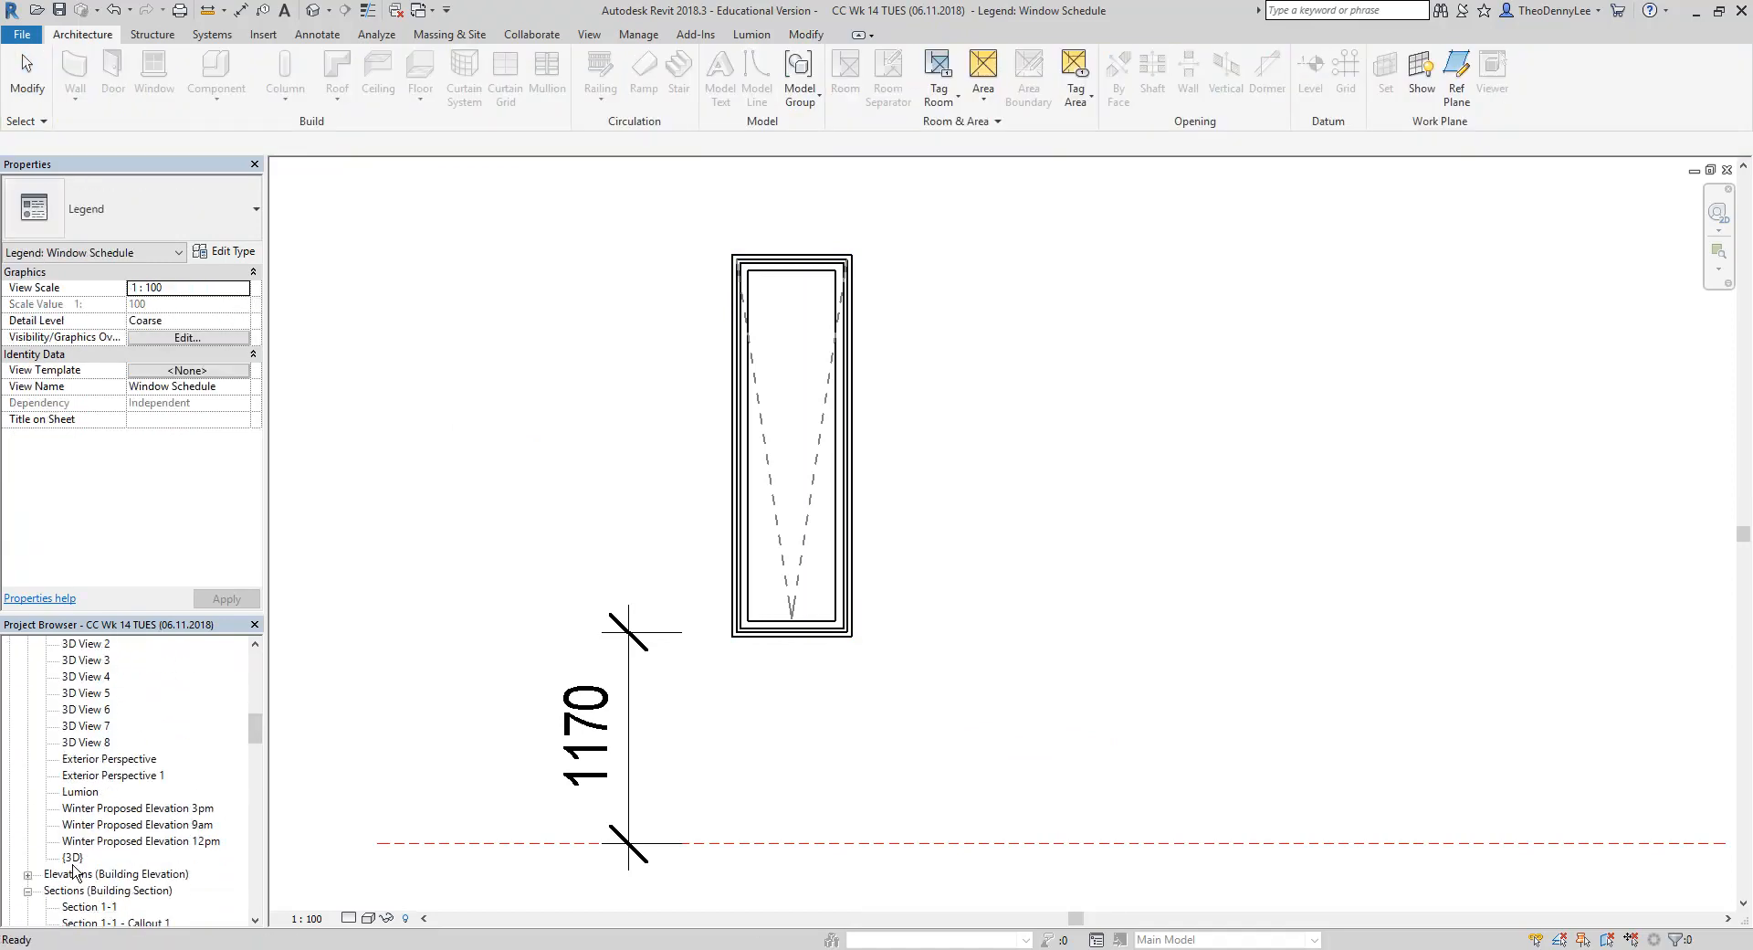
scroll(960, 625, down, 5)
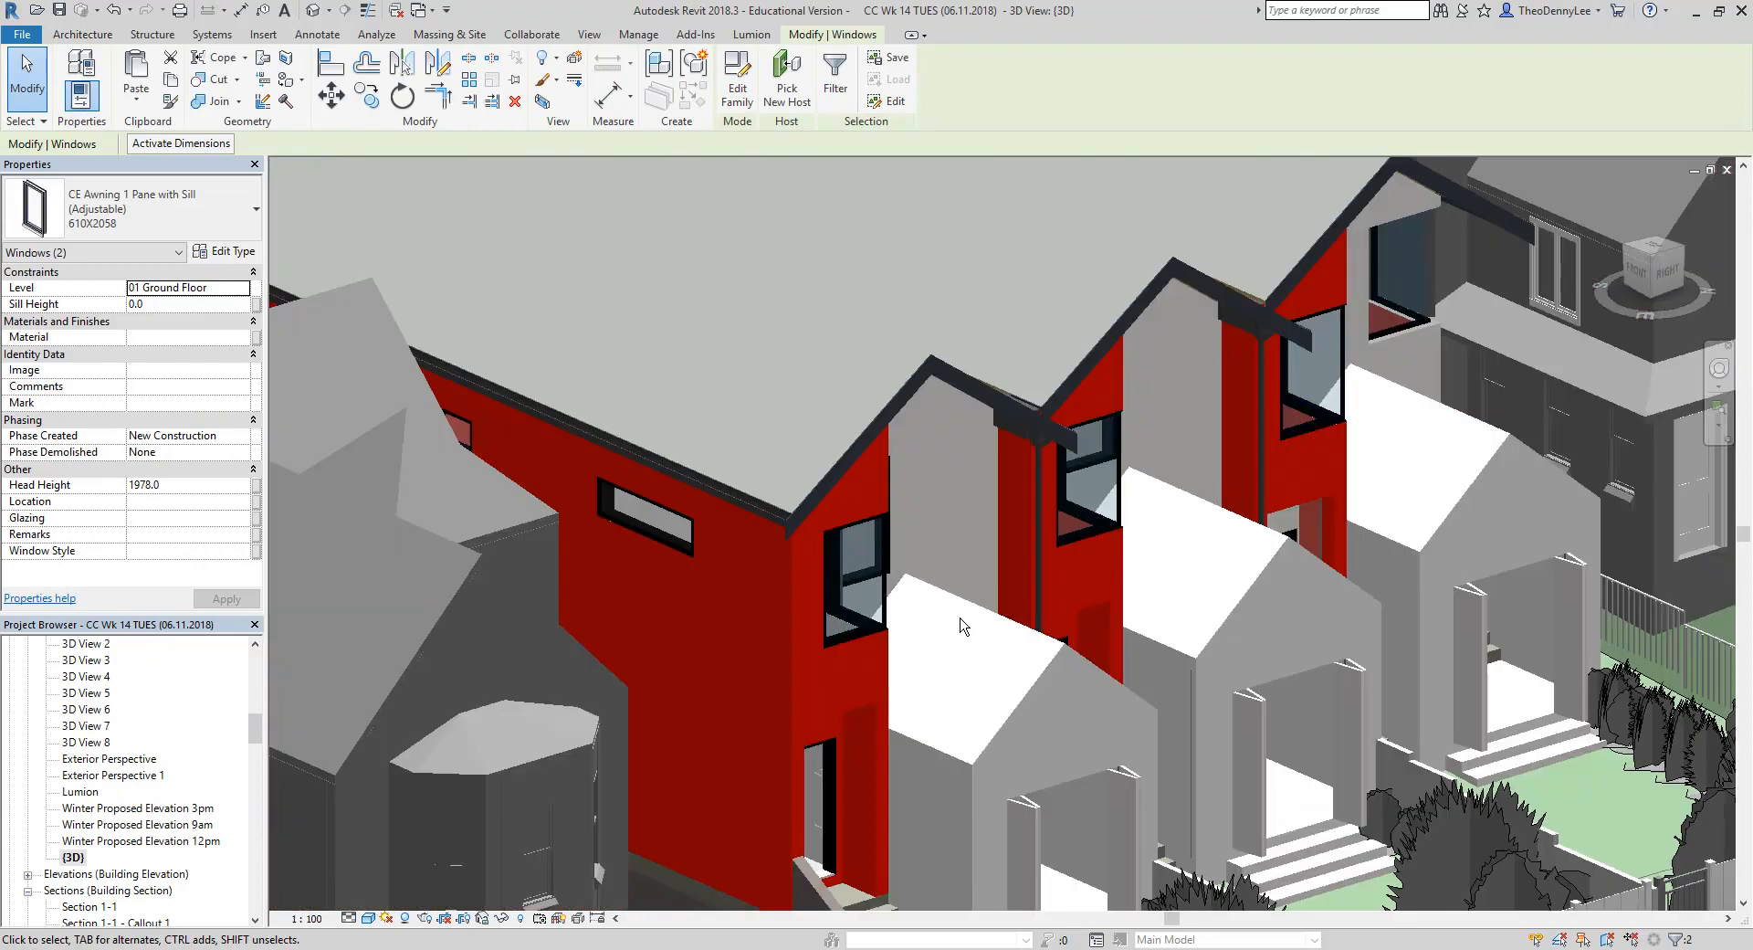
shift+middle_drag(1089, 603, 1159, 744)
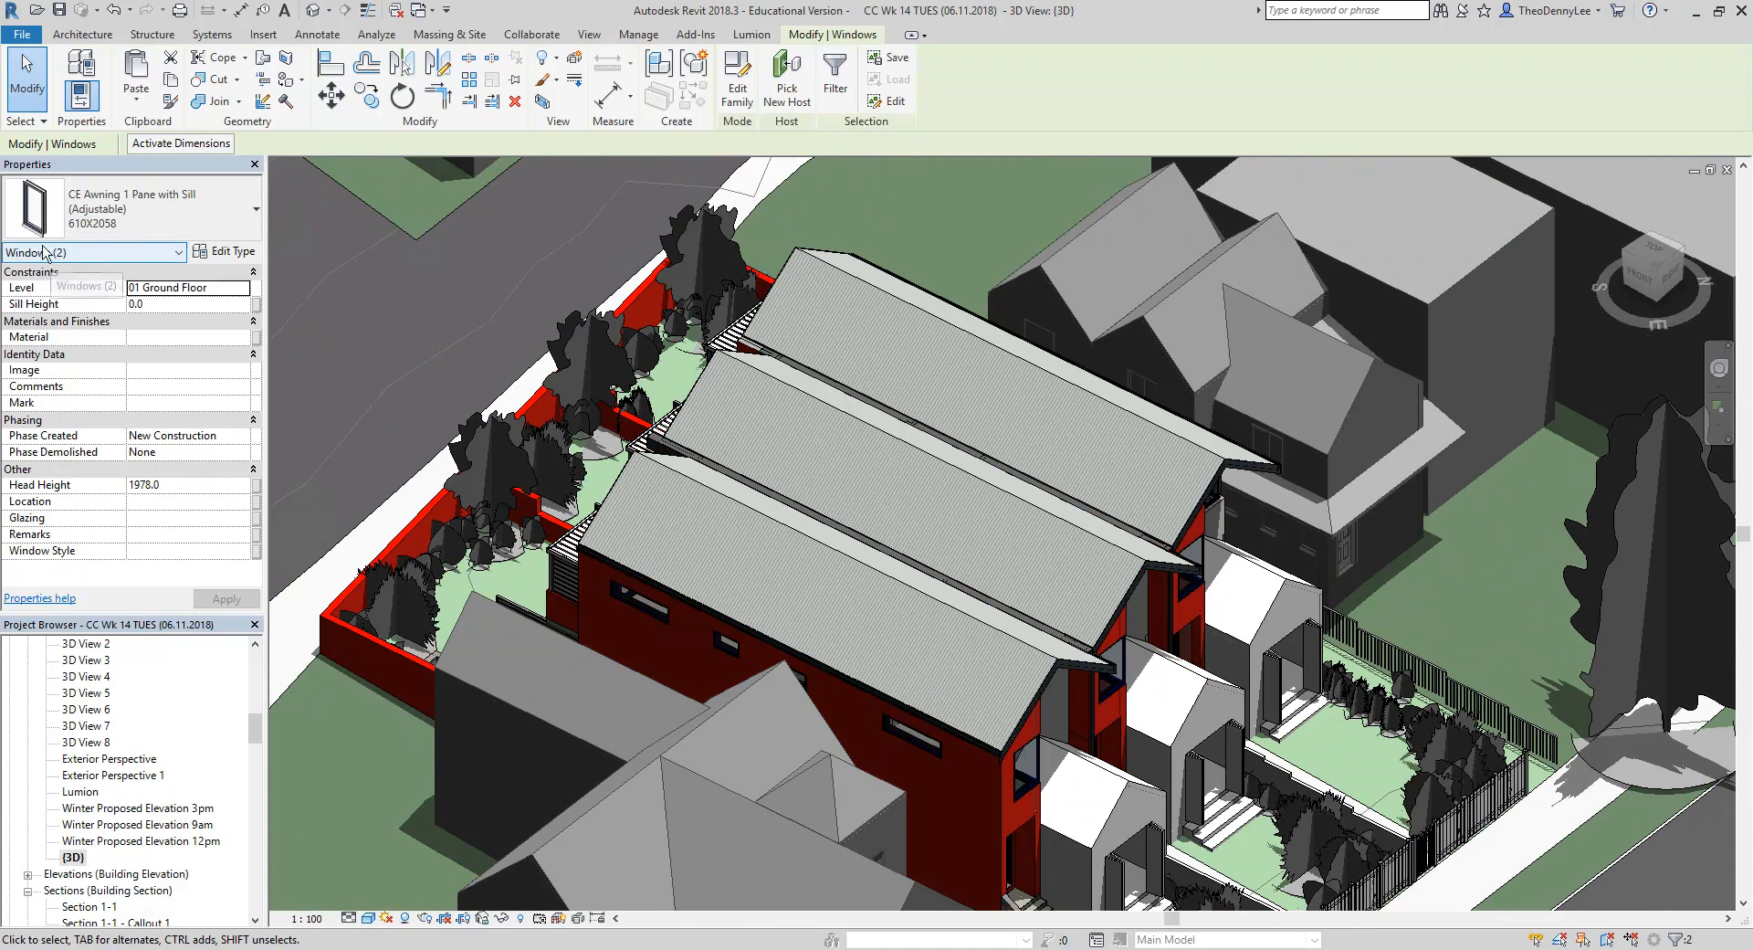
shift+middle_drag(767, 614, 907, 600)
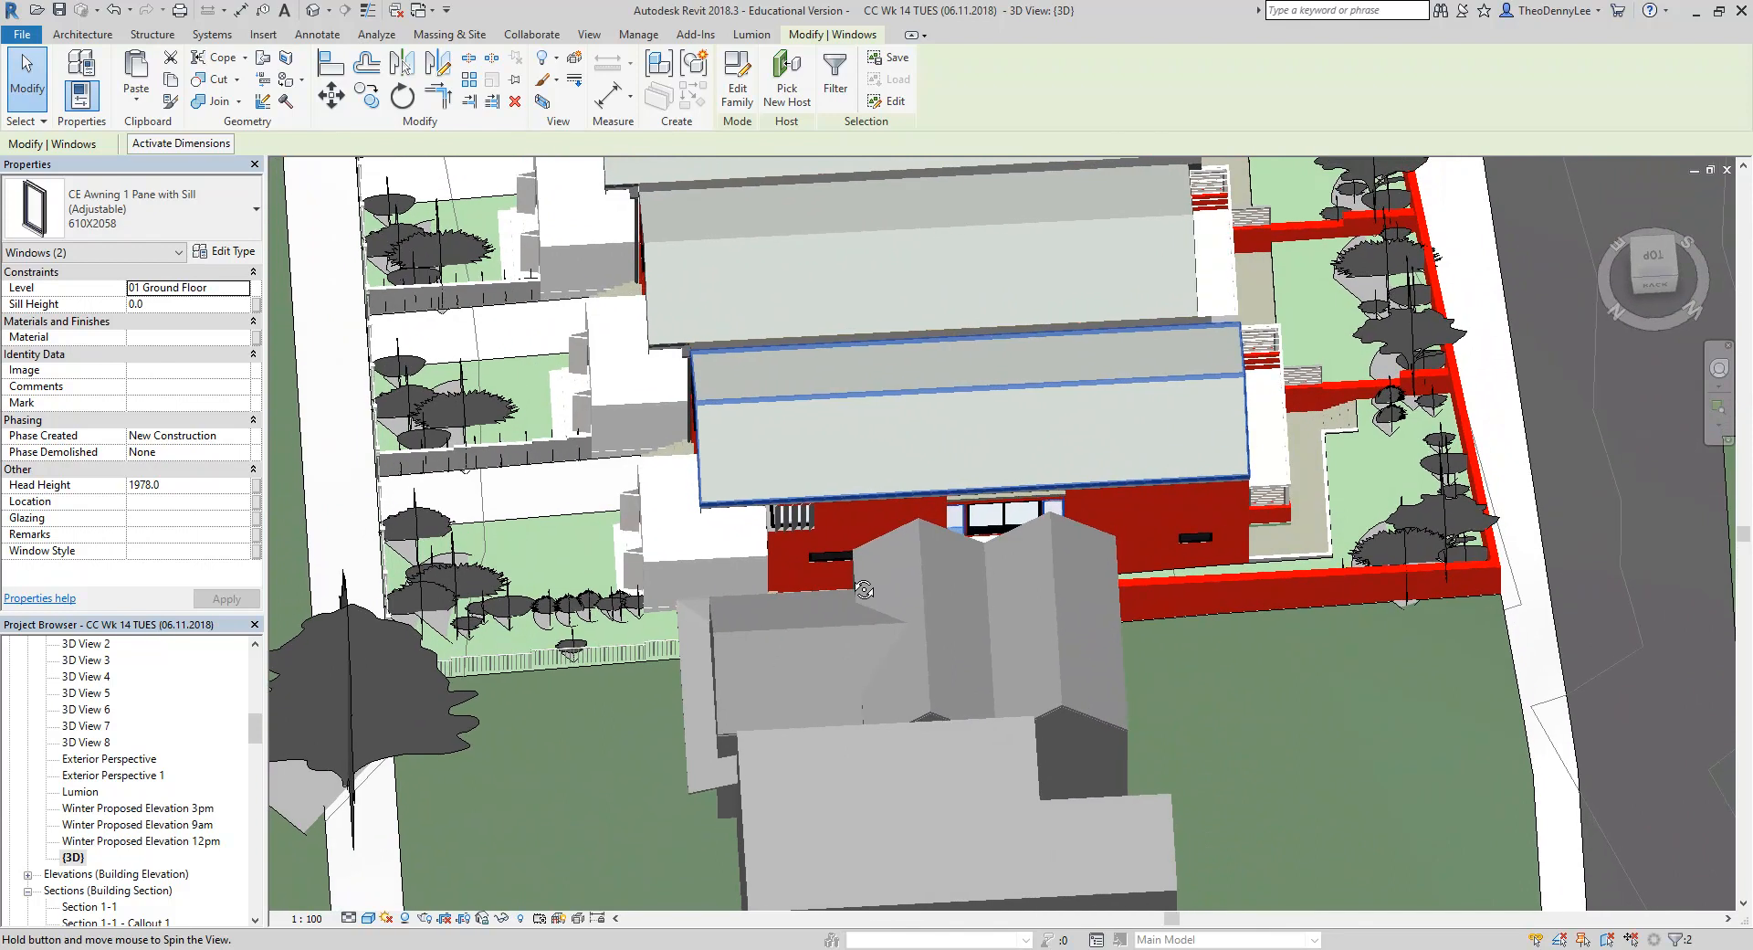
scroll(907, 600, up, 6)
scroll(801, 605, up, 5)
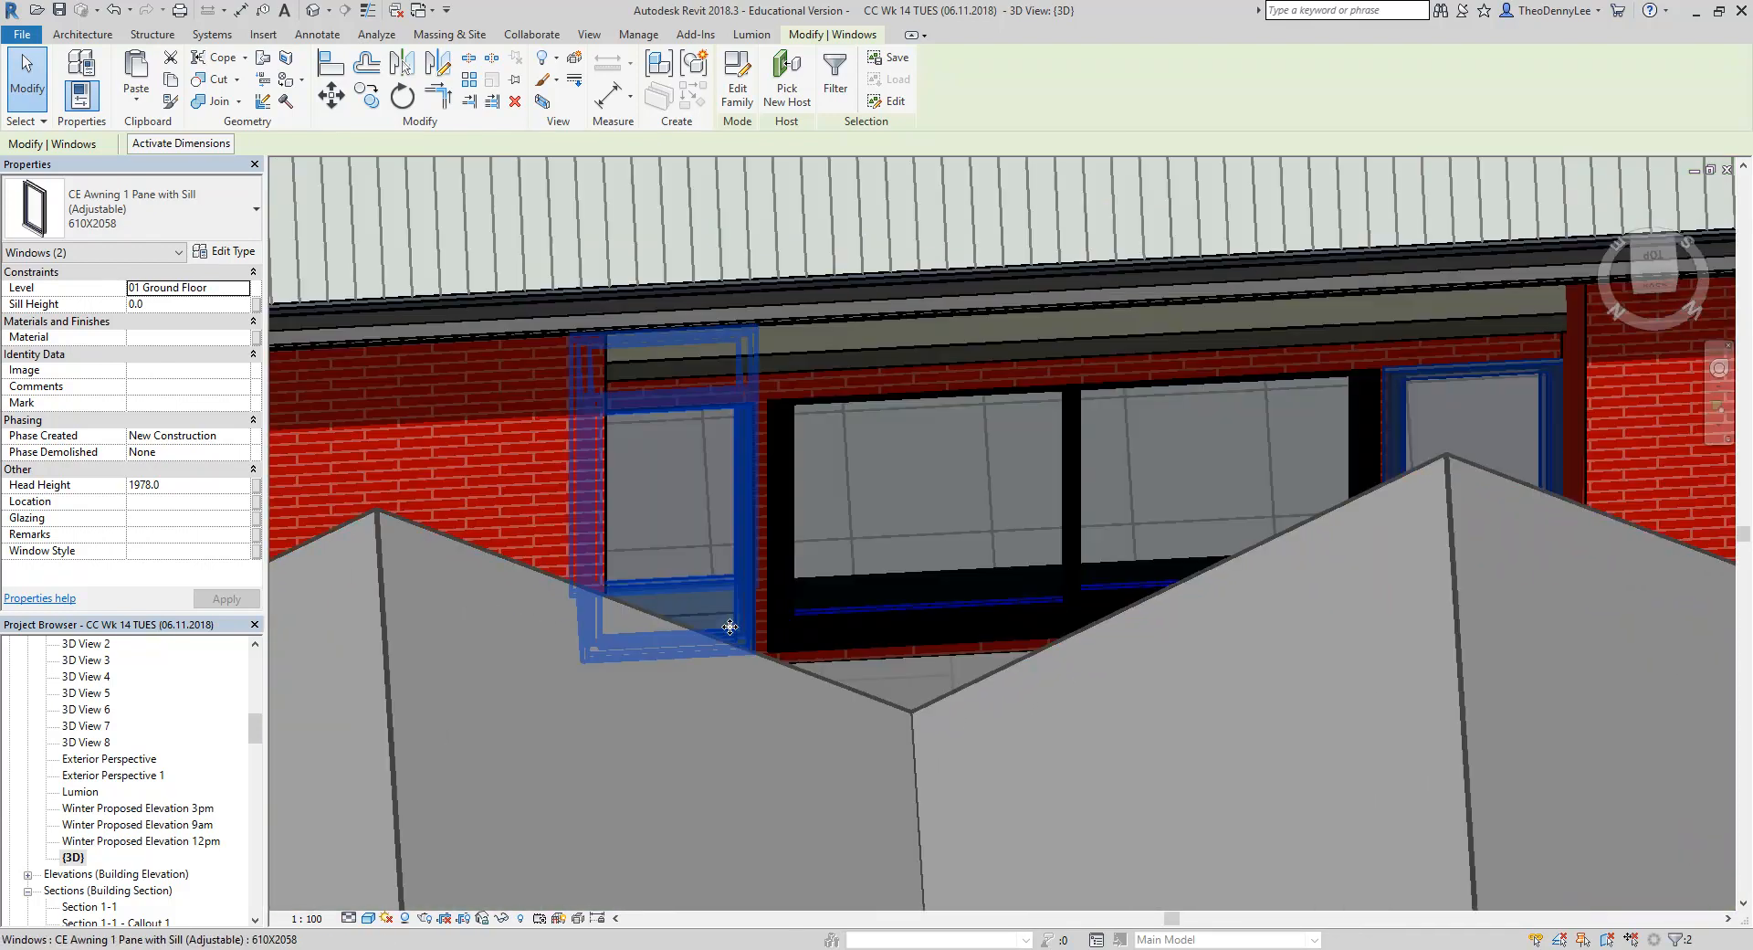
shift+middle_drag(742, 656, 642, 564)
scroll(643, 564, up, 3)
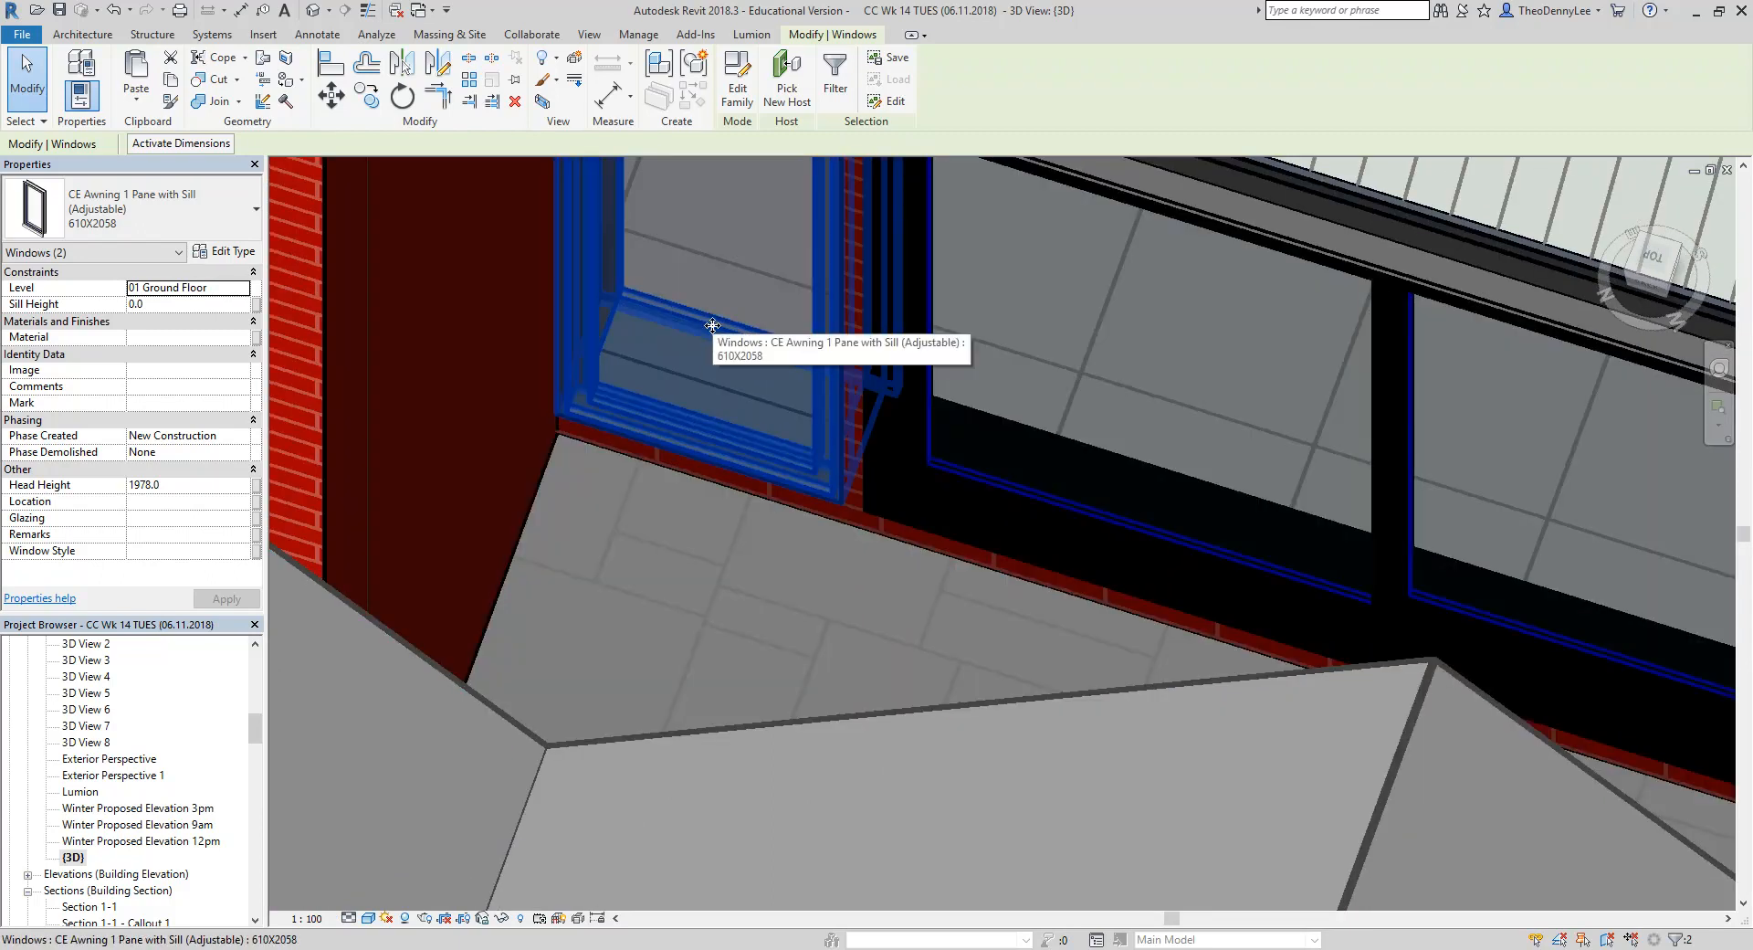
scroll(729, 508, up, 4)
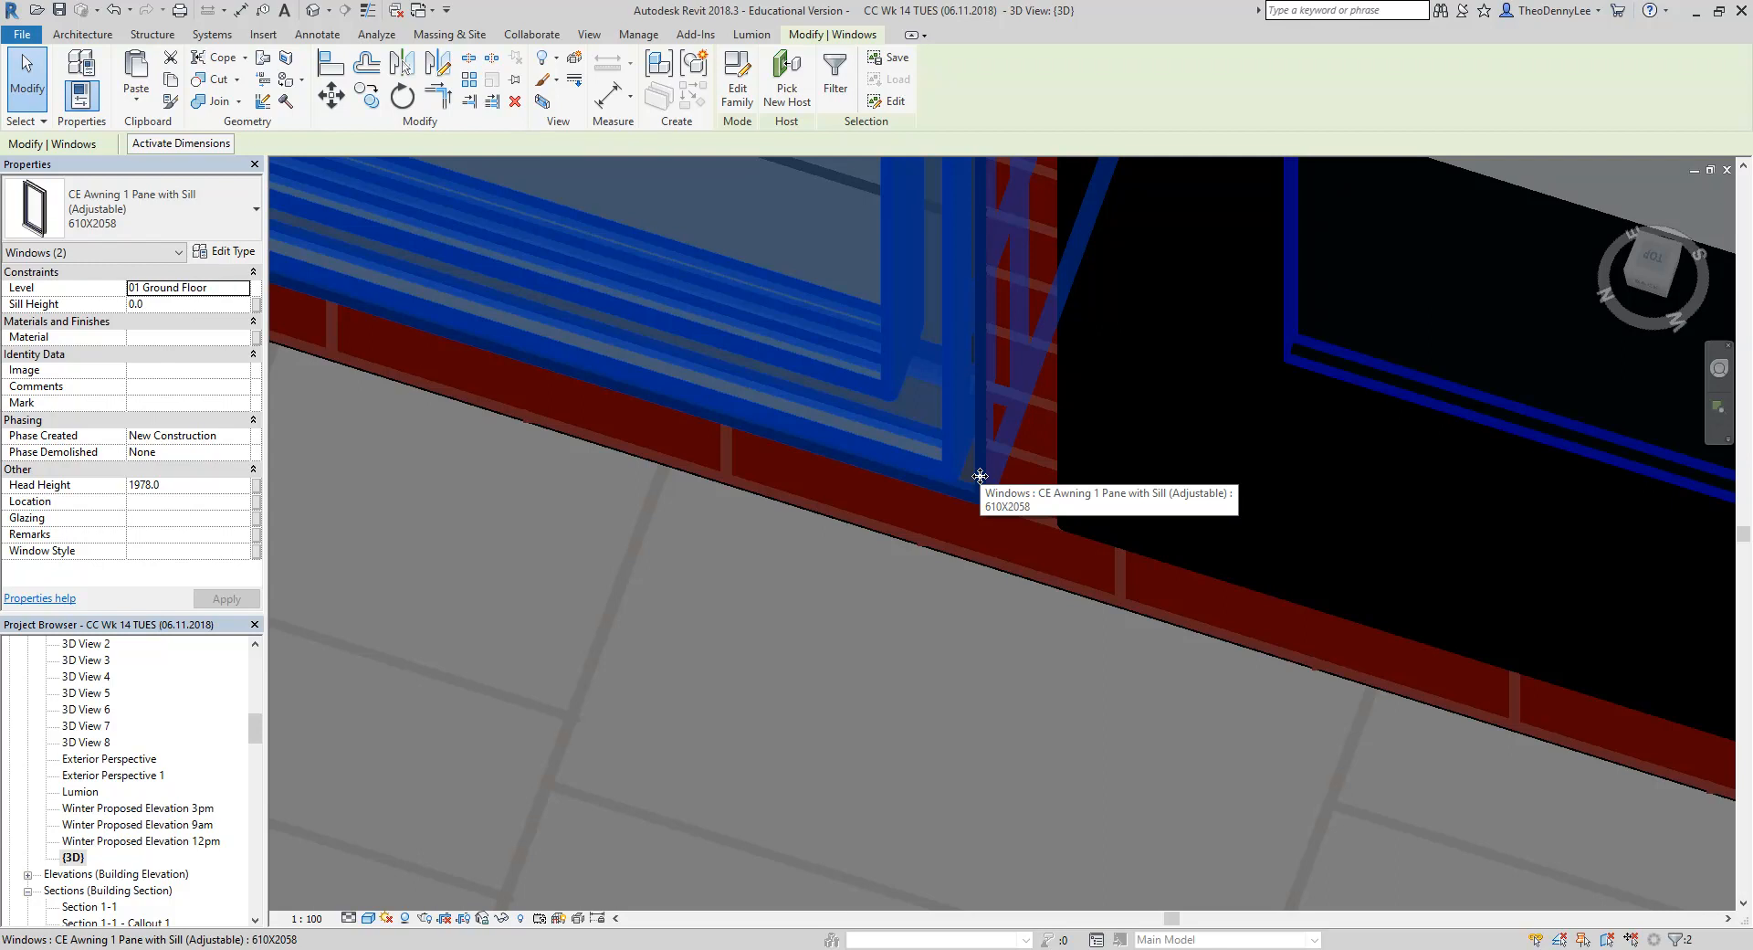
scroll(980, 476, down, 2)
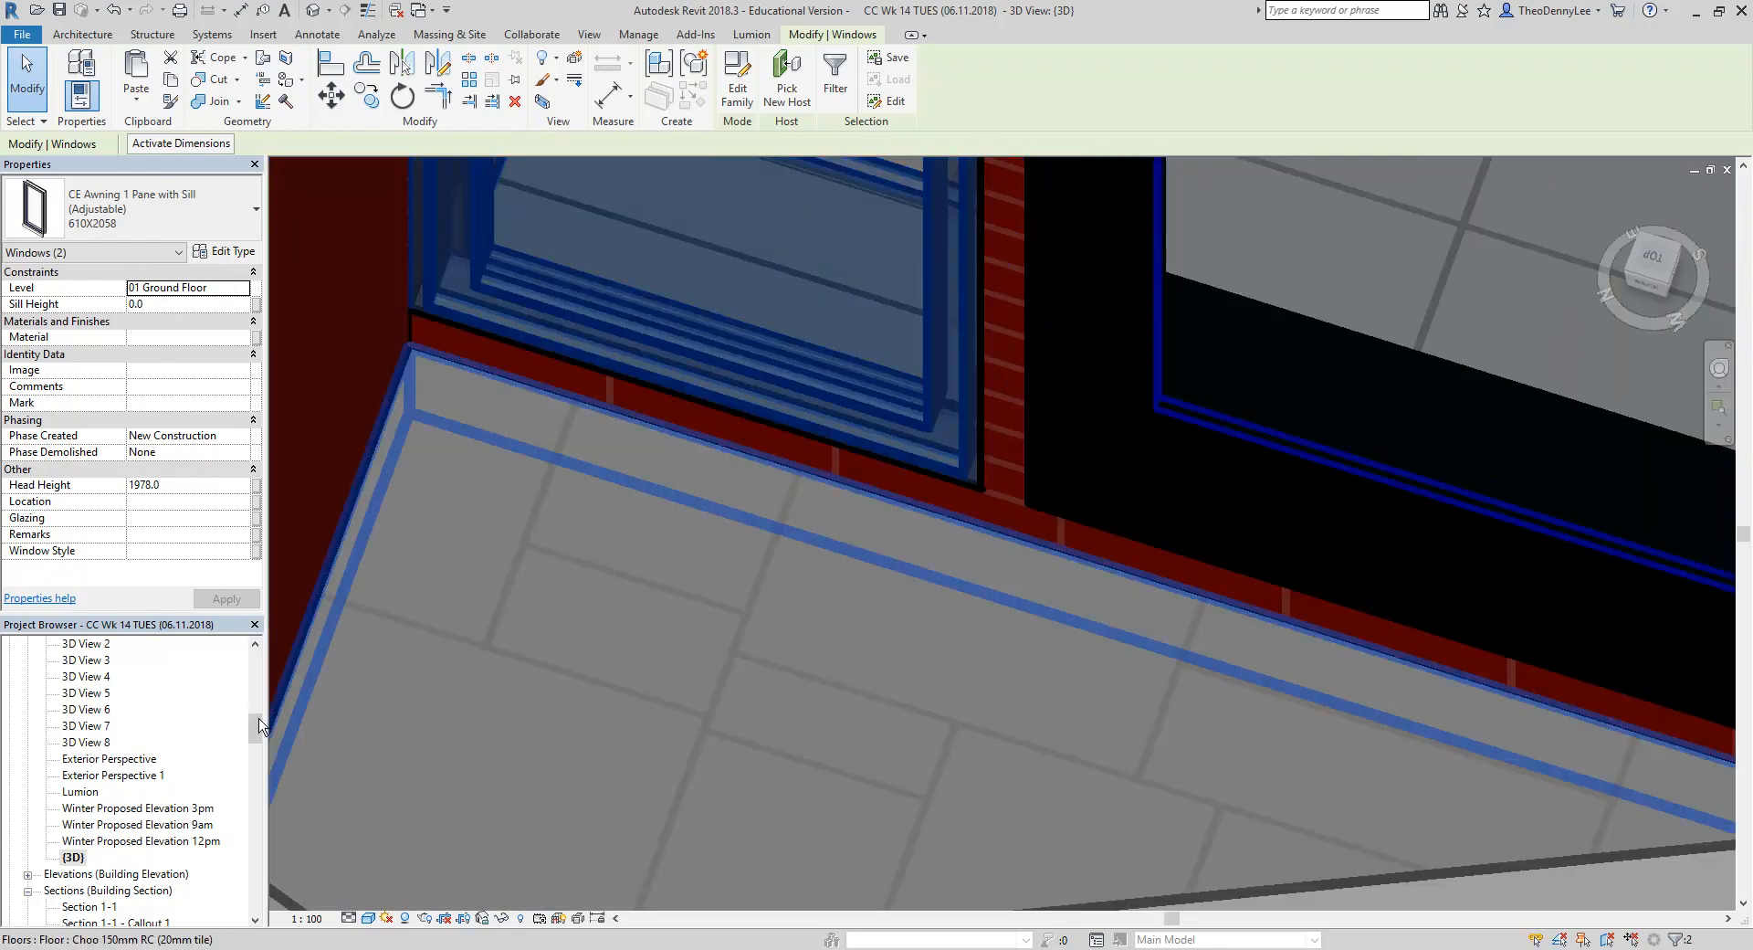
Return to the Window Schedule legend and move the dimension's upper witness line to the window's outer bottom edge
drag(255, 730, 255, 807)
double_click(87, 692)
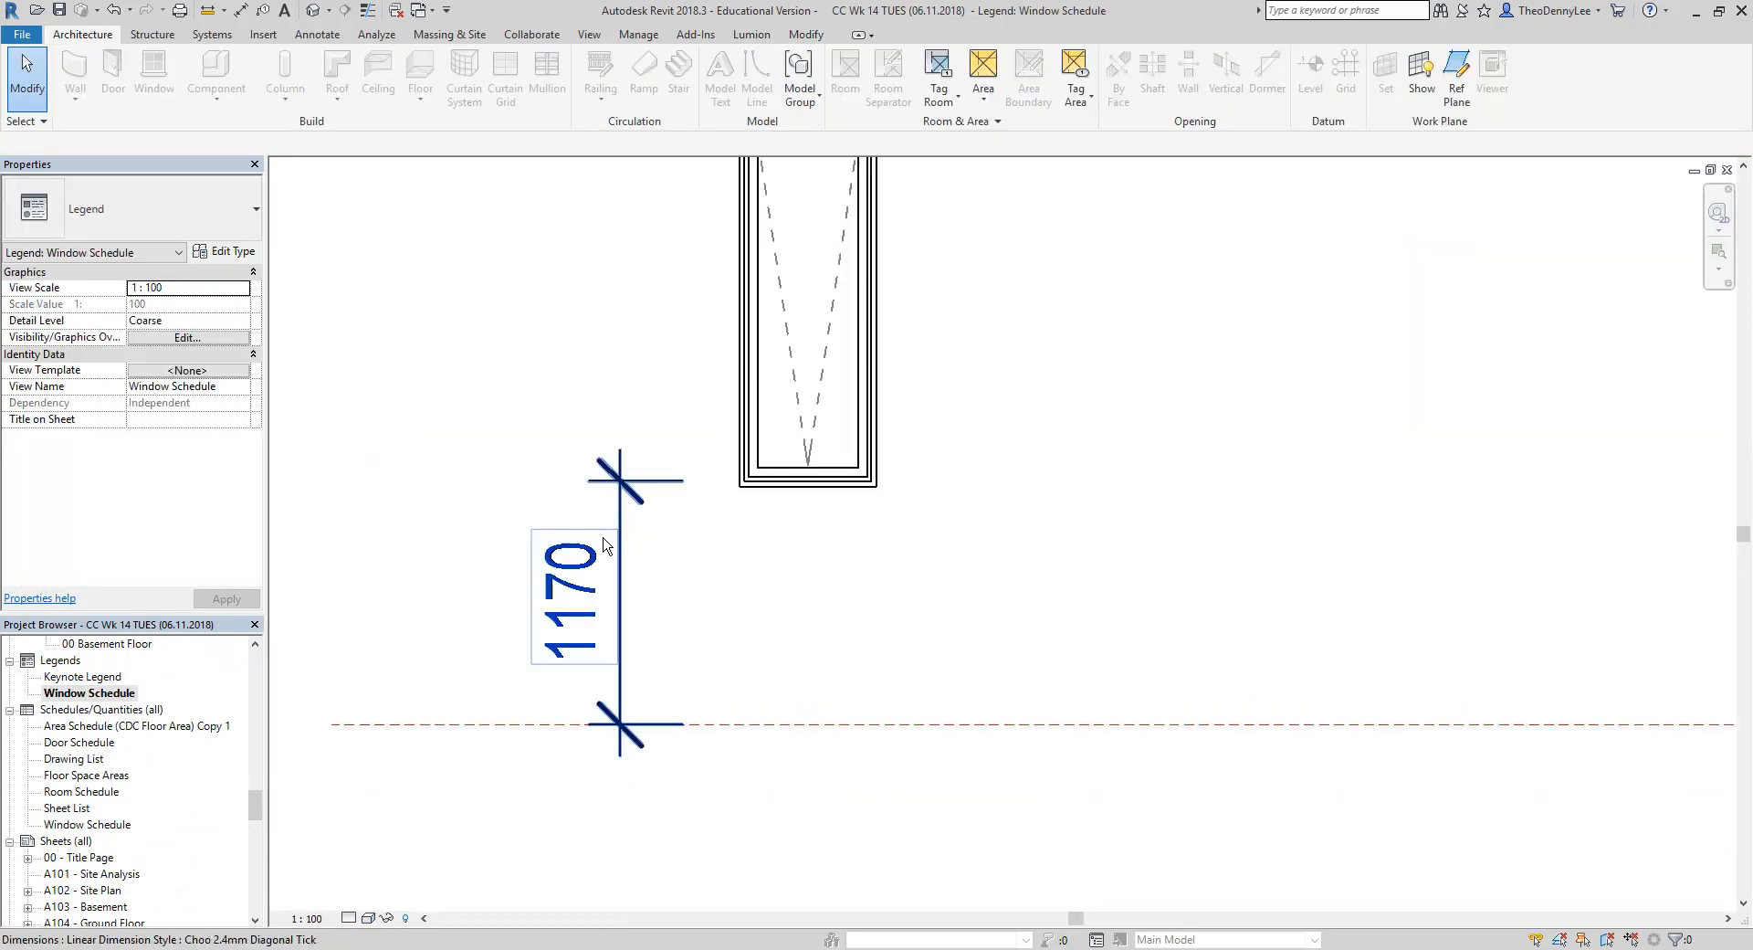
click(640, 489)
scroll(666, 509, up, 2)
drag(645, 472, 847, 479)
click(644, 370)
click(770, 395)
scroll(732, 552, down, 1)
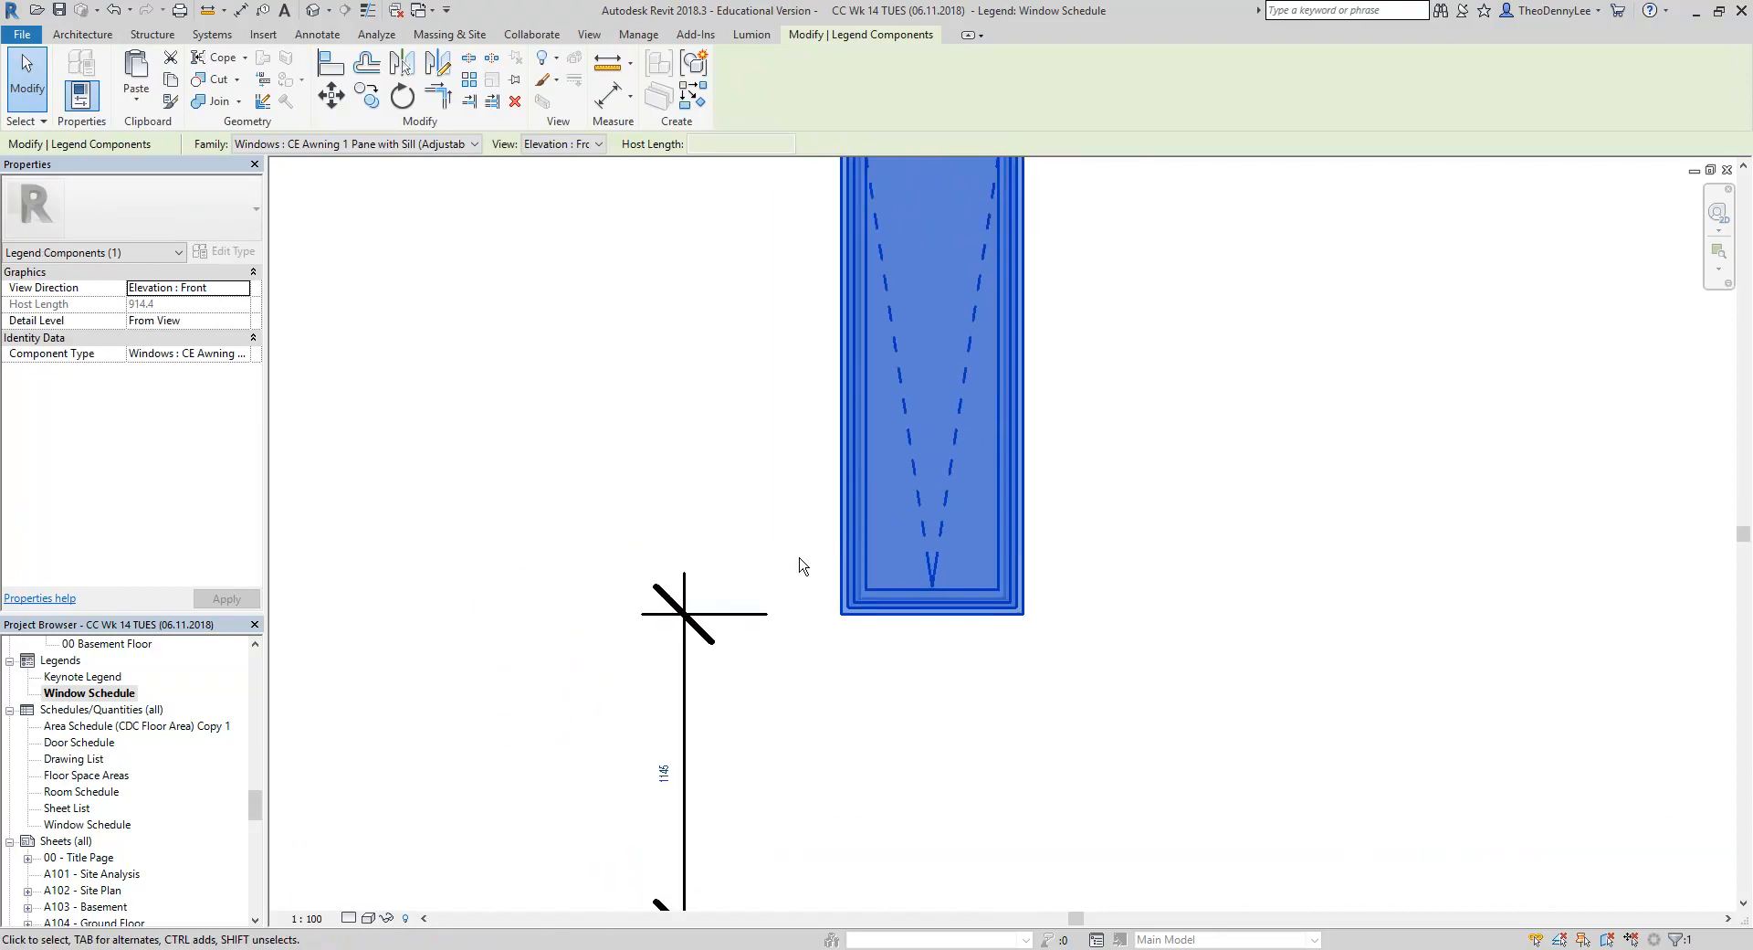
click(587, 356)
Delete the vertical dimension between the reference plane and the window
scroll(556, 337, up, 2)
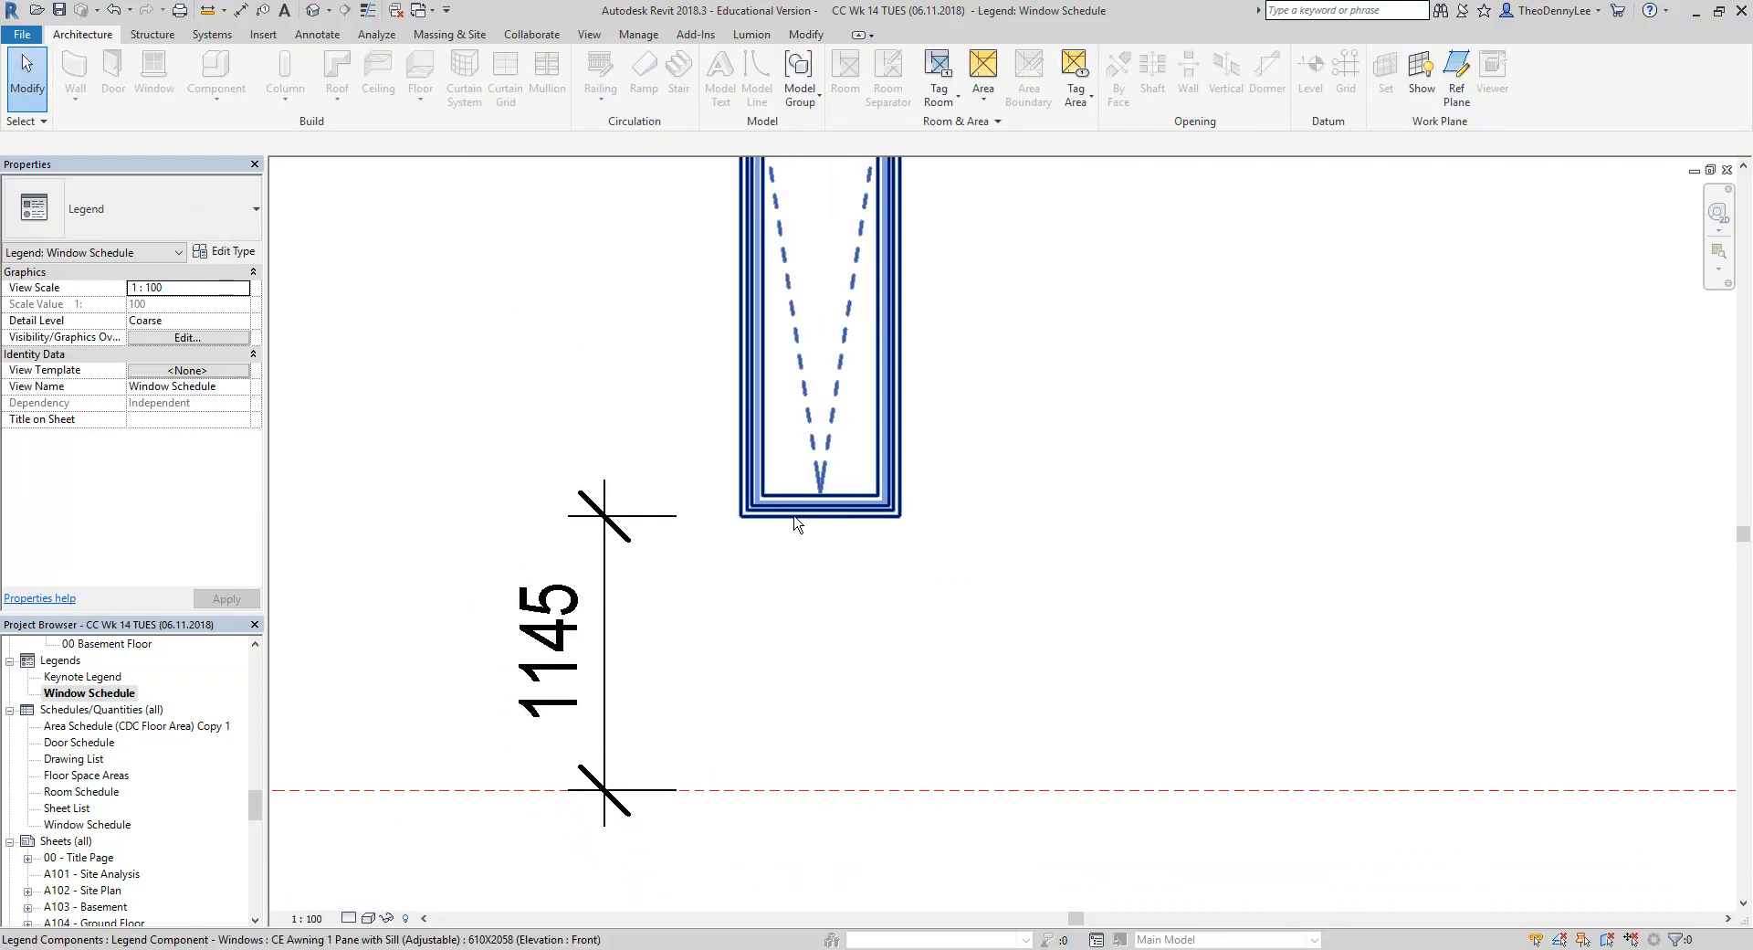
click(603, 591)
key(Delete)
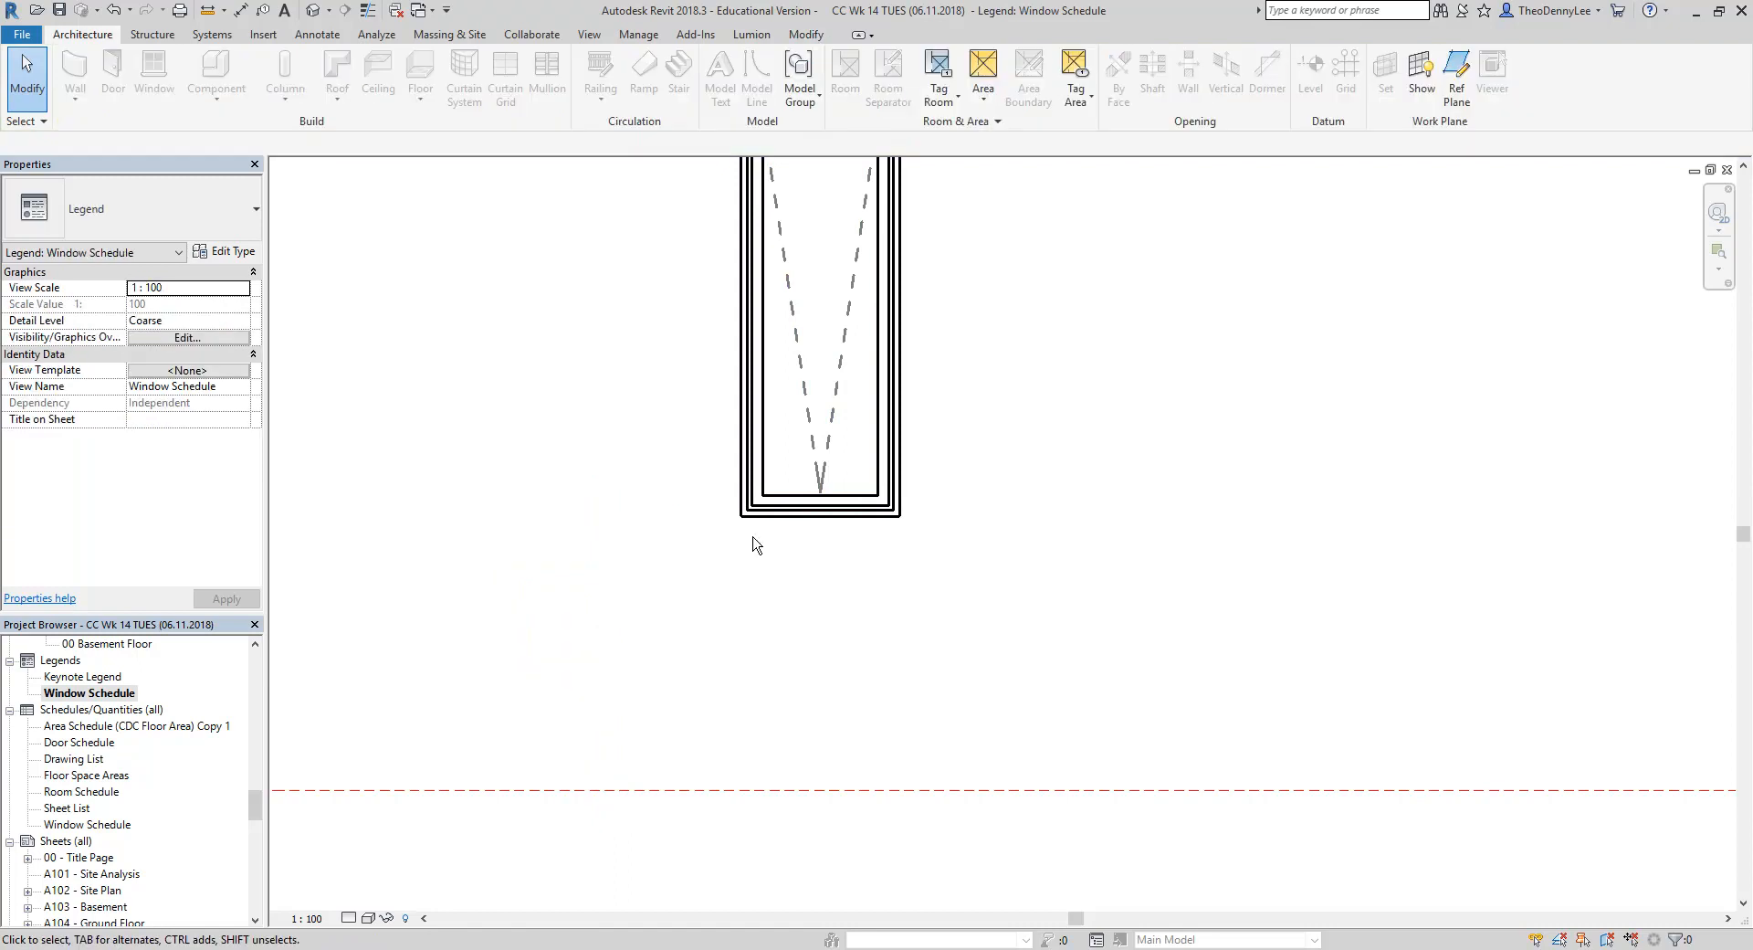
Move the legend's window straight down so its outer bottom edge sits on the floor reference plane
click(808, 518)
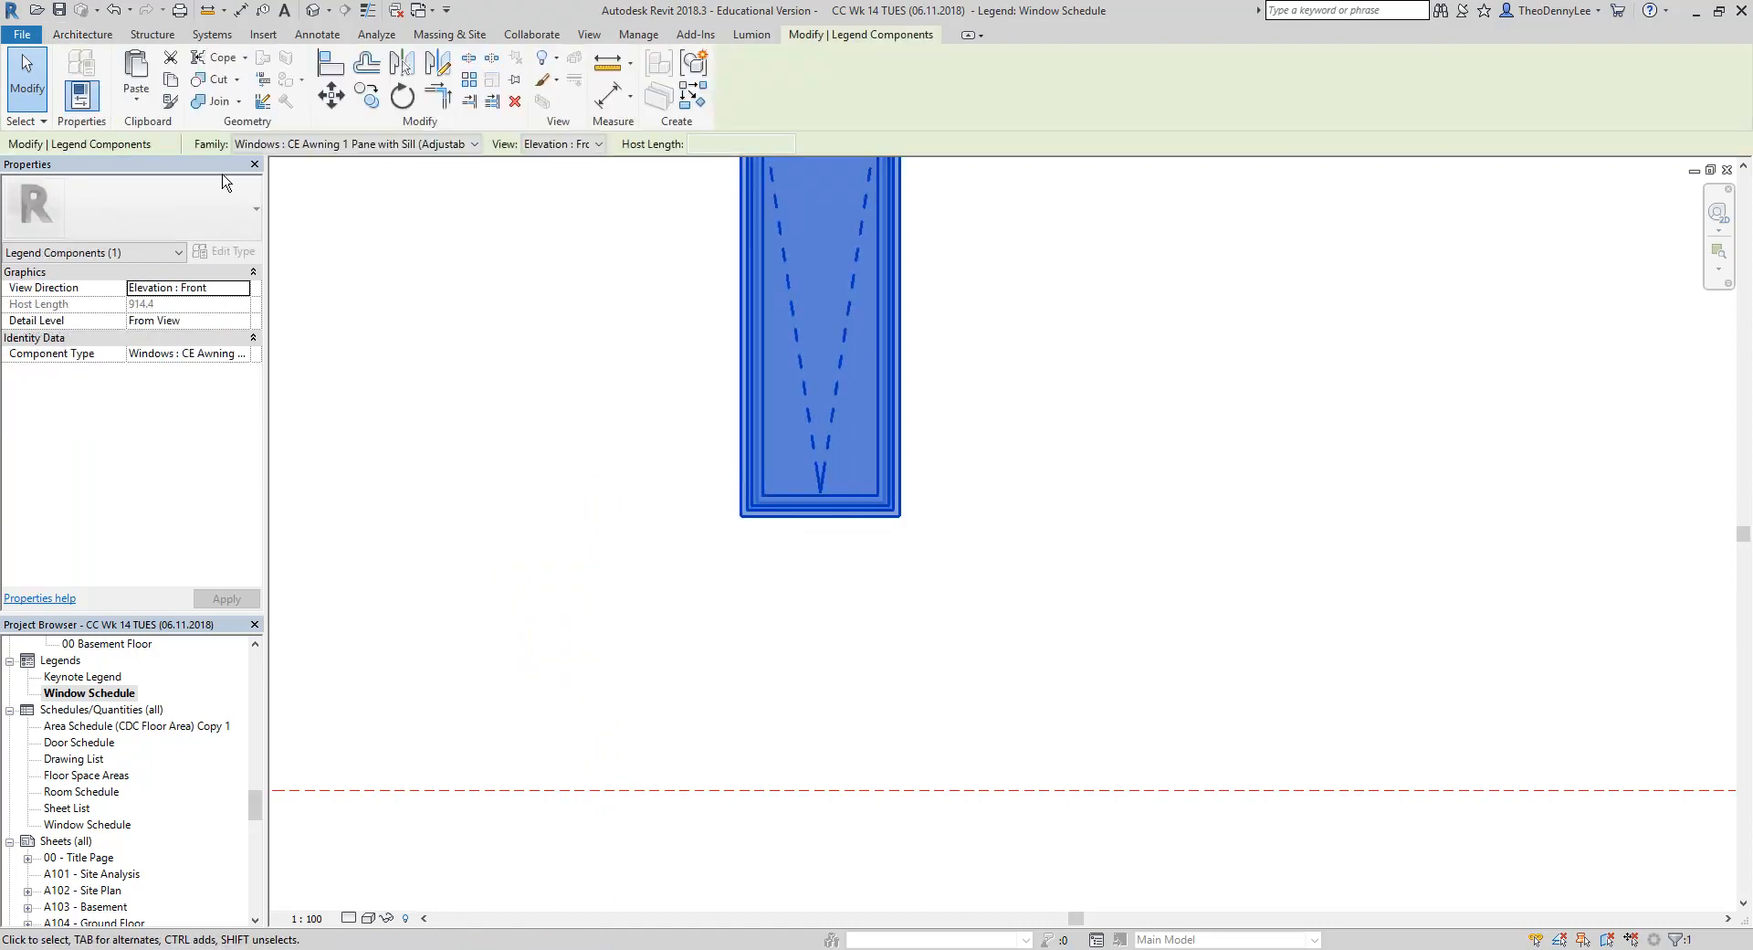
click(331, 95)
click(822, 517)
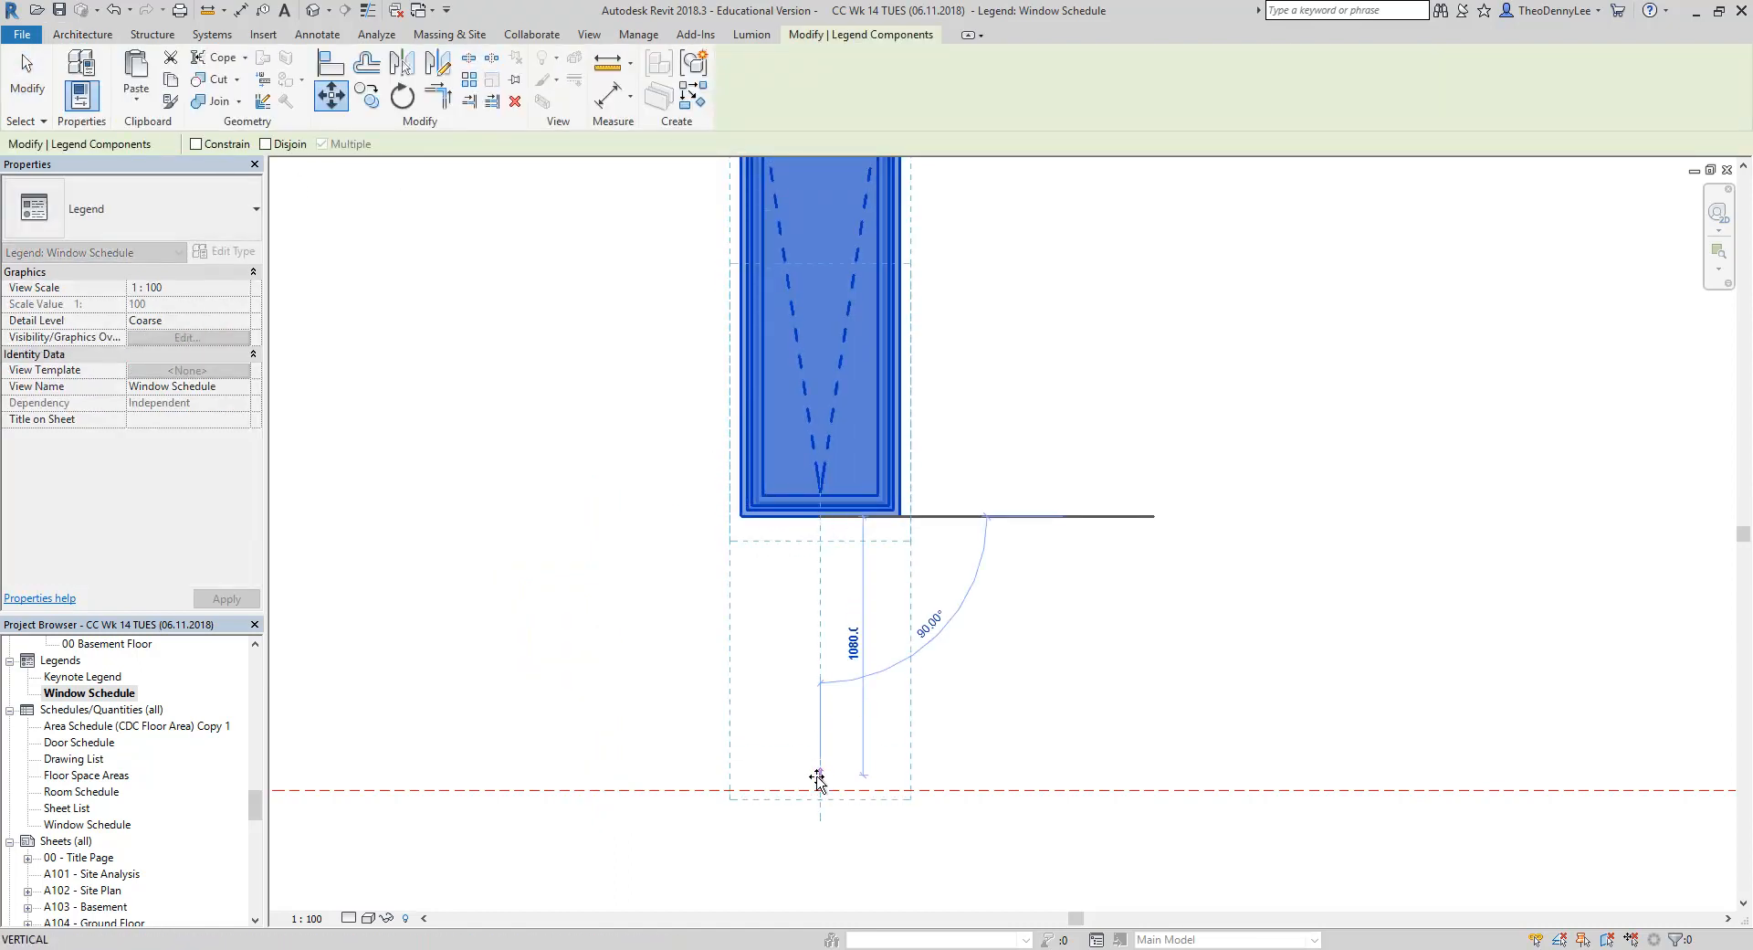
click(818, 791)
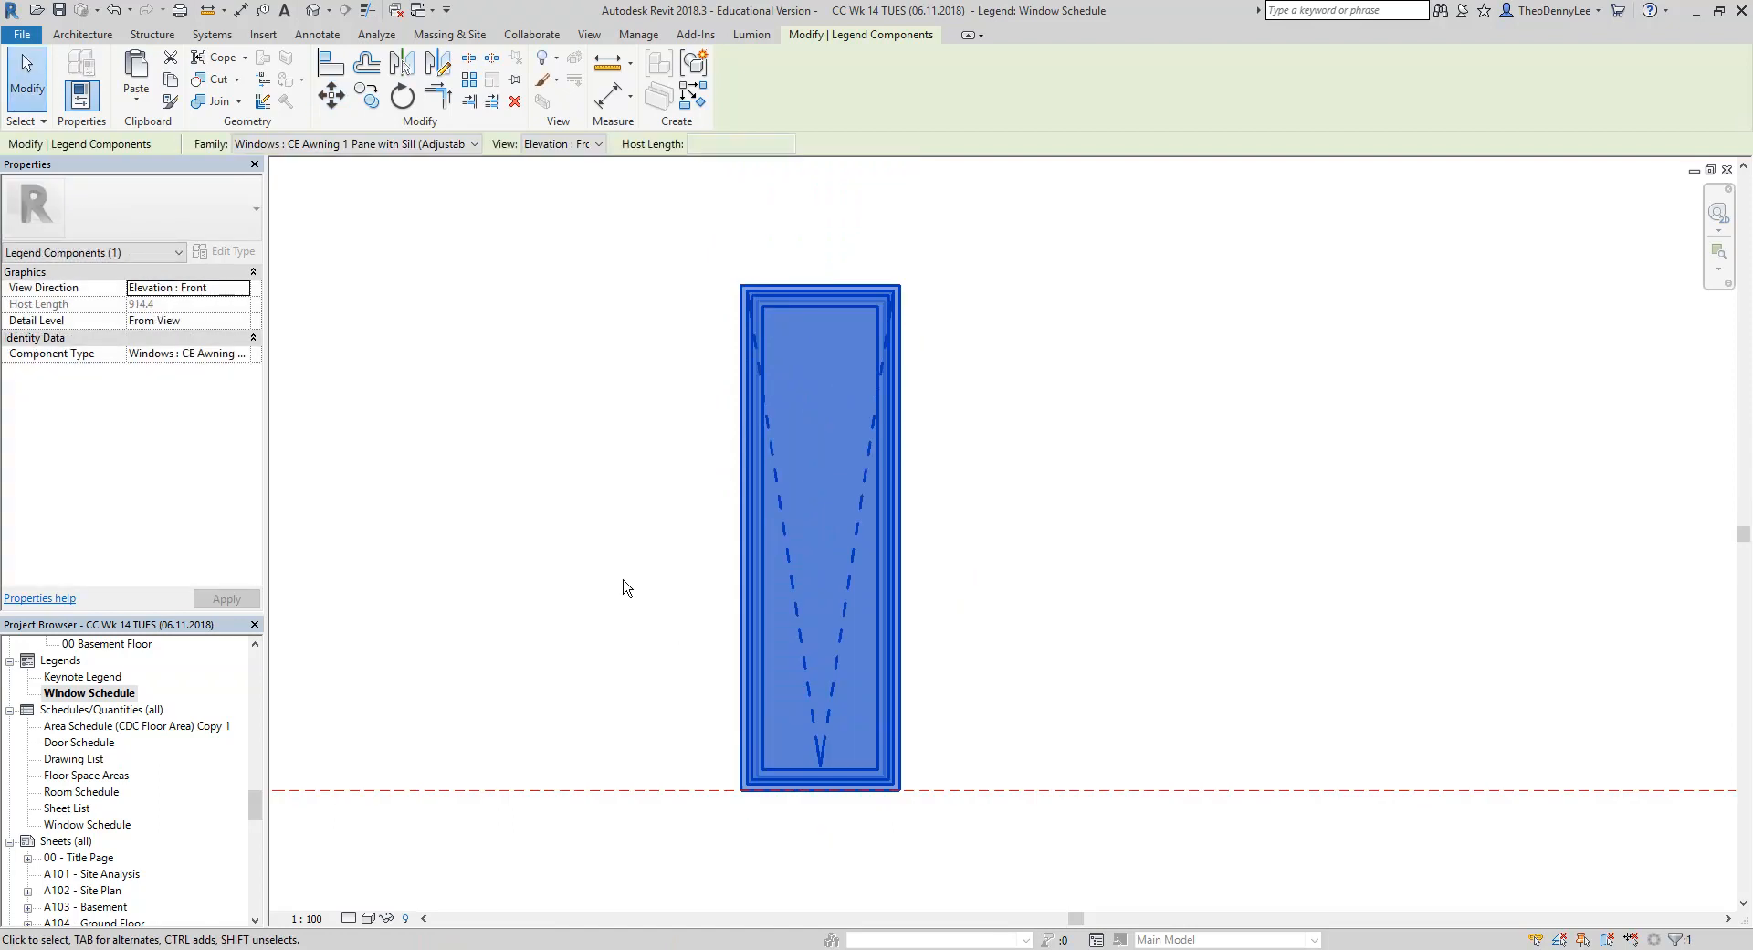
click(624, 587)
scroll(618, 512, down, 2)
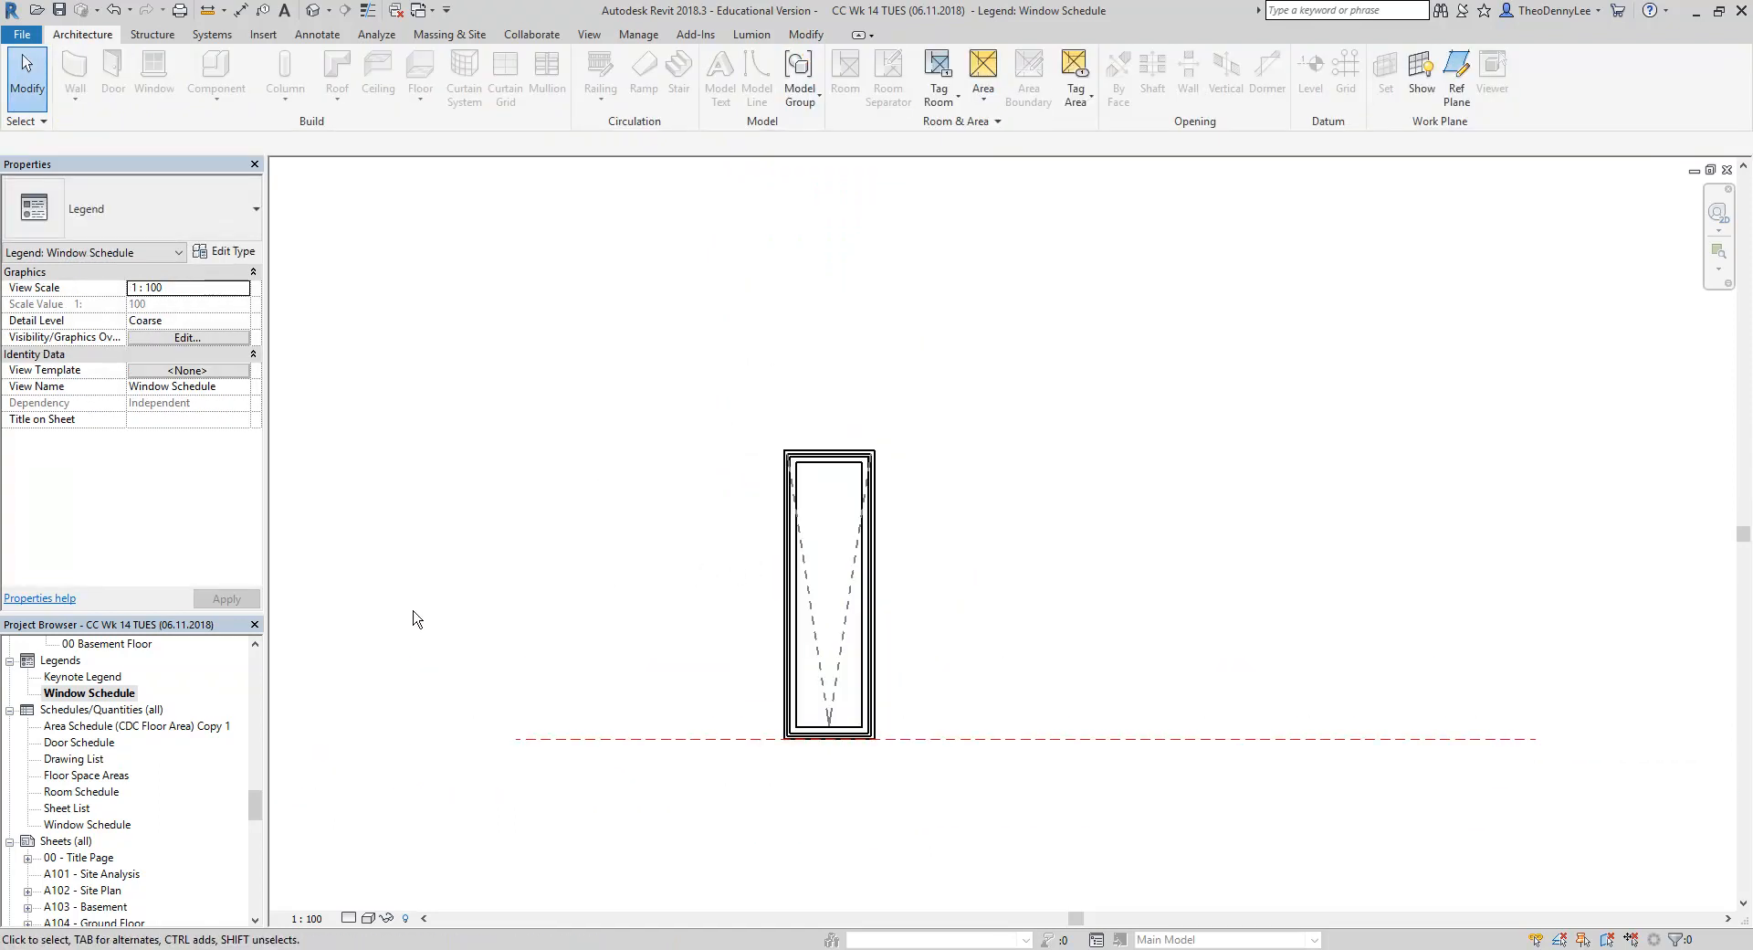
Check which window family and type is assigned to the legend component
click(813, 560)
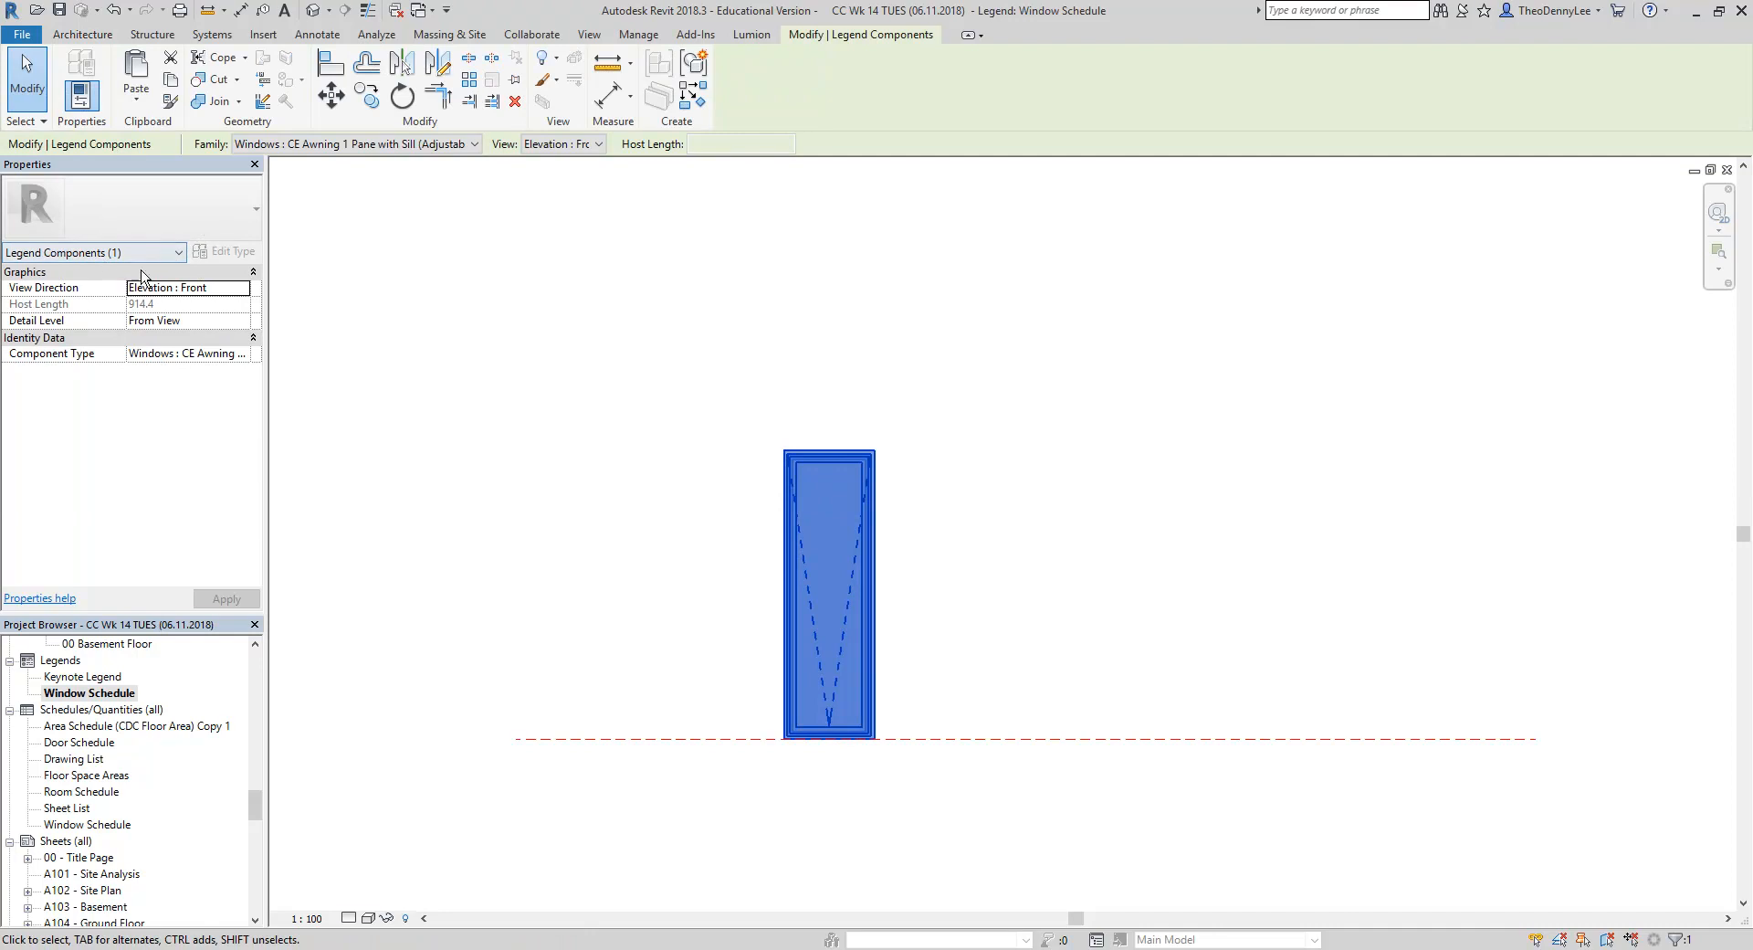
click(407, 145)
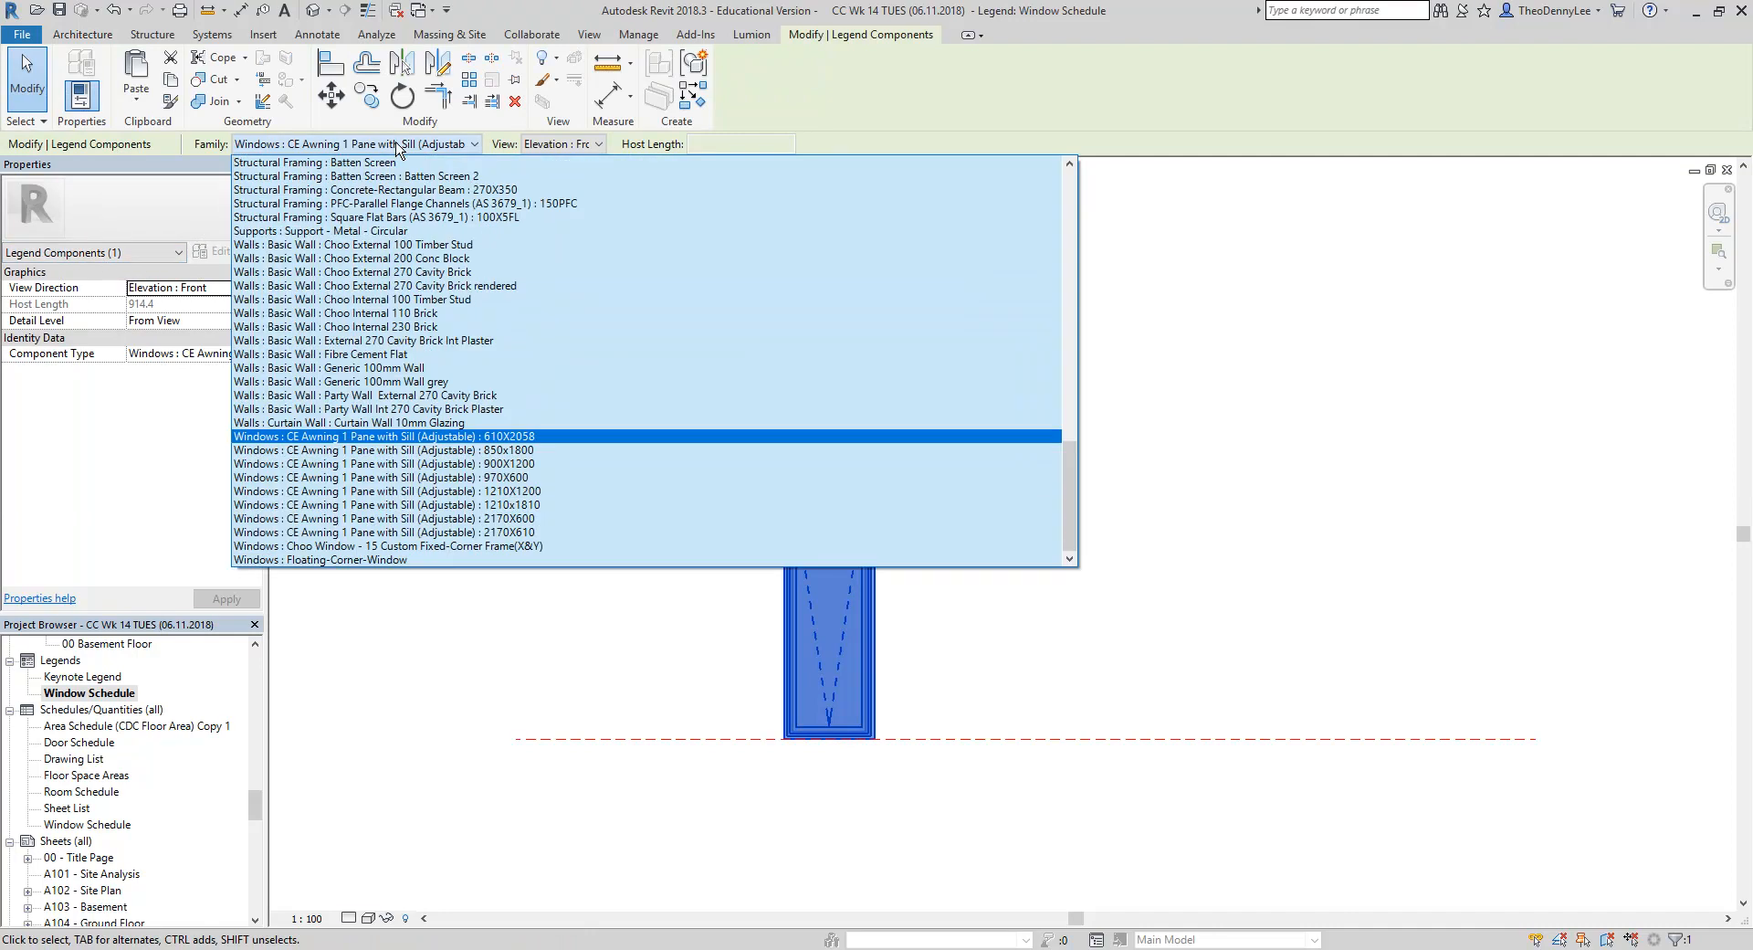
click(399, 146)
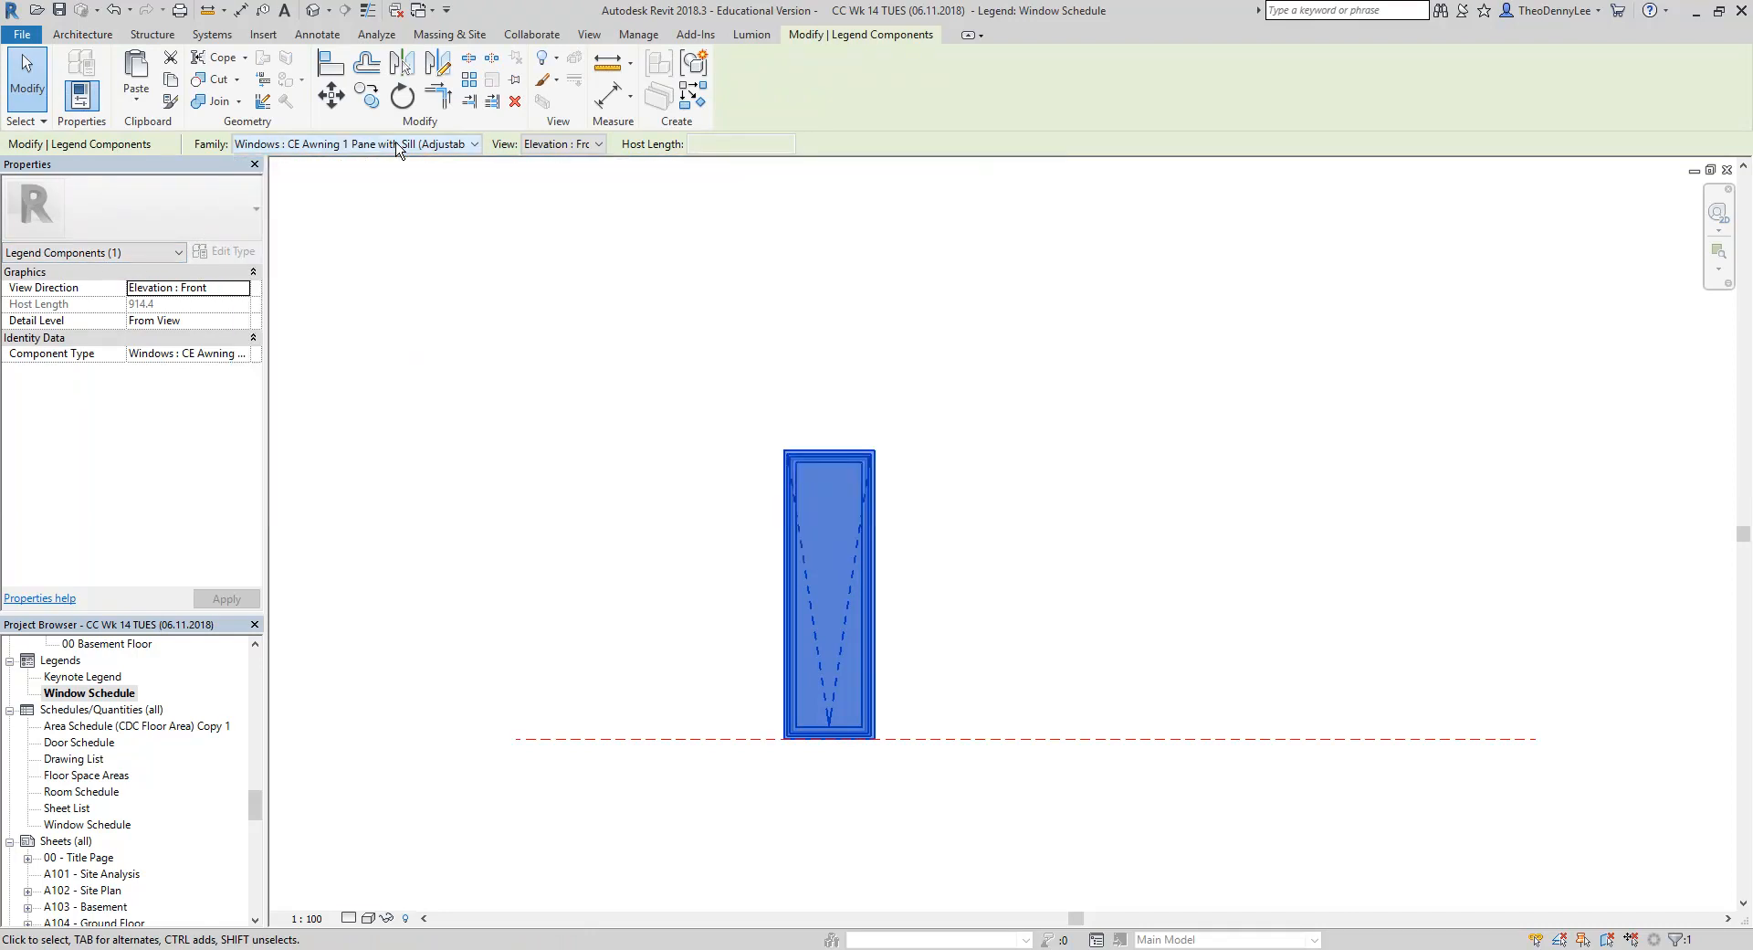
click(728, 622)
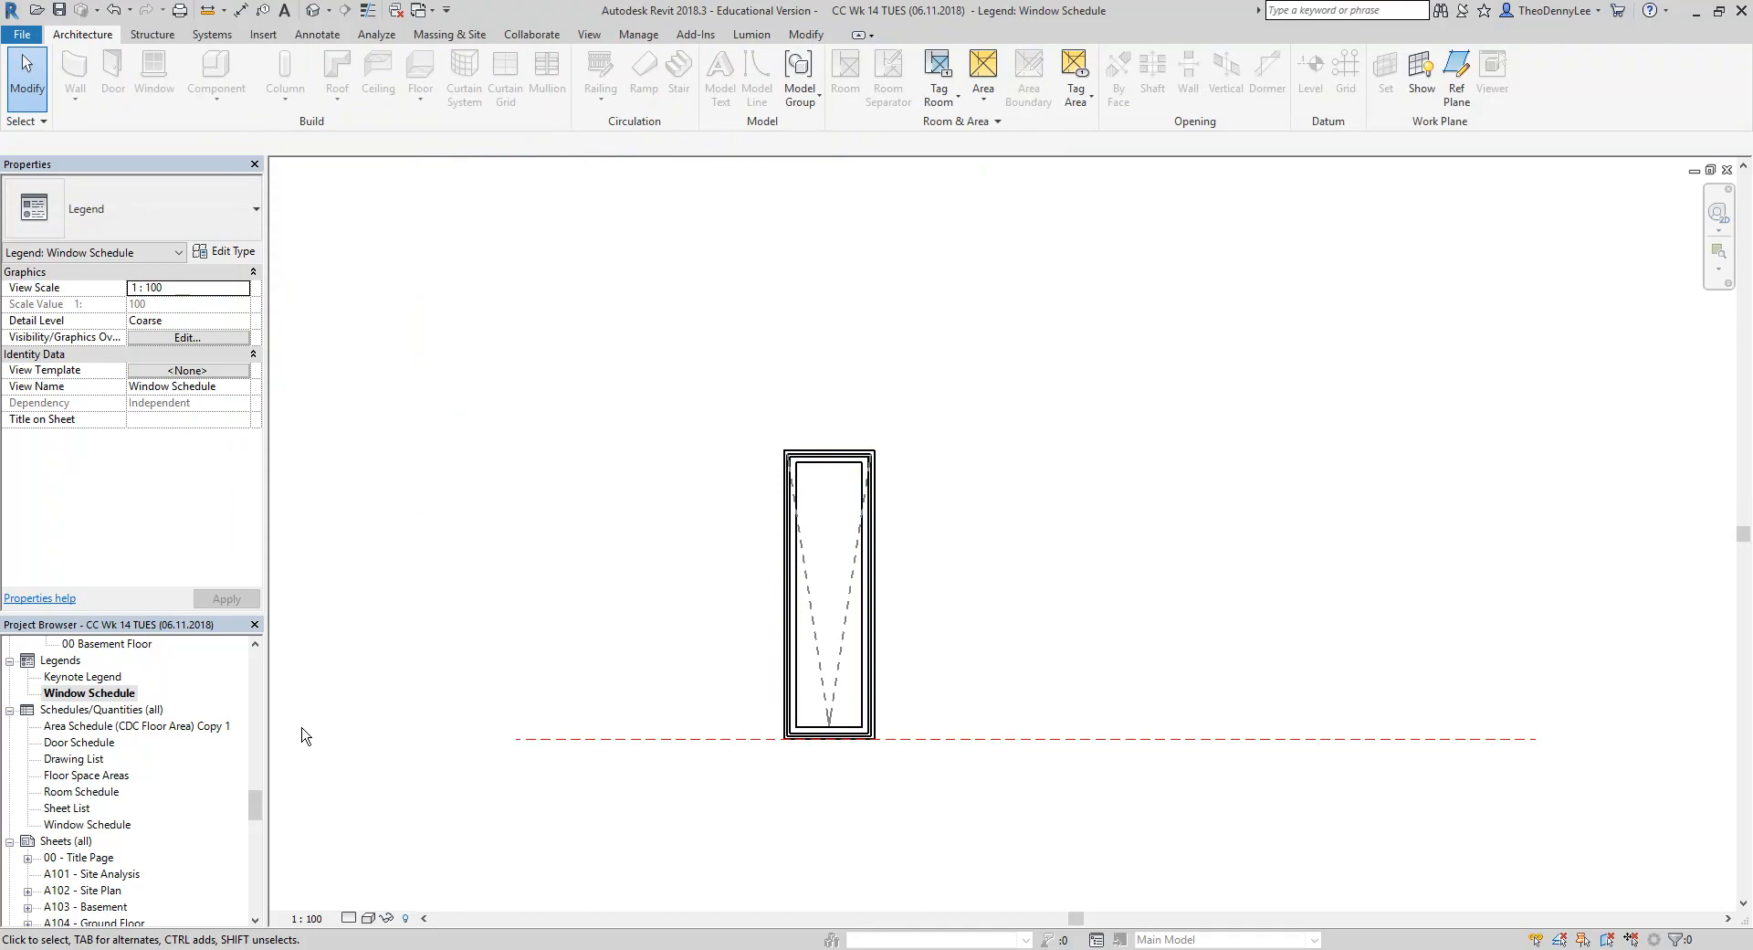
Select all instances of the legend's window in the entire project and examine their sill height and type properties
right_click(786, 643)
mouse_move(913, 430)
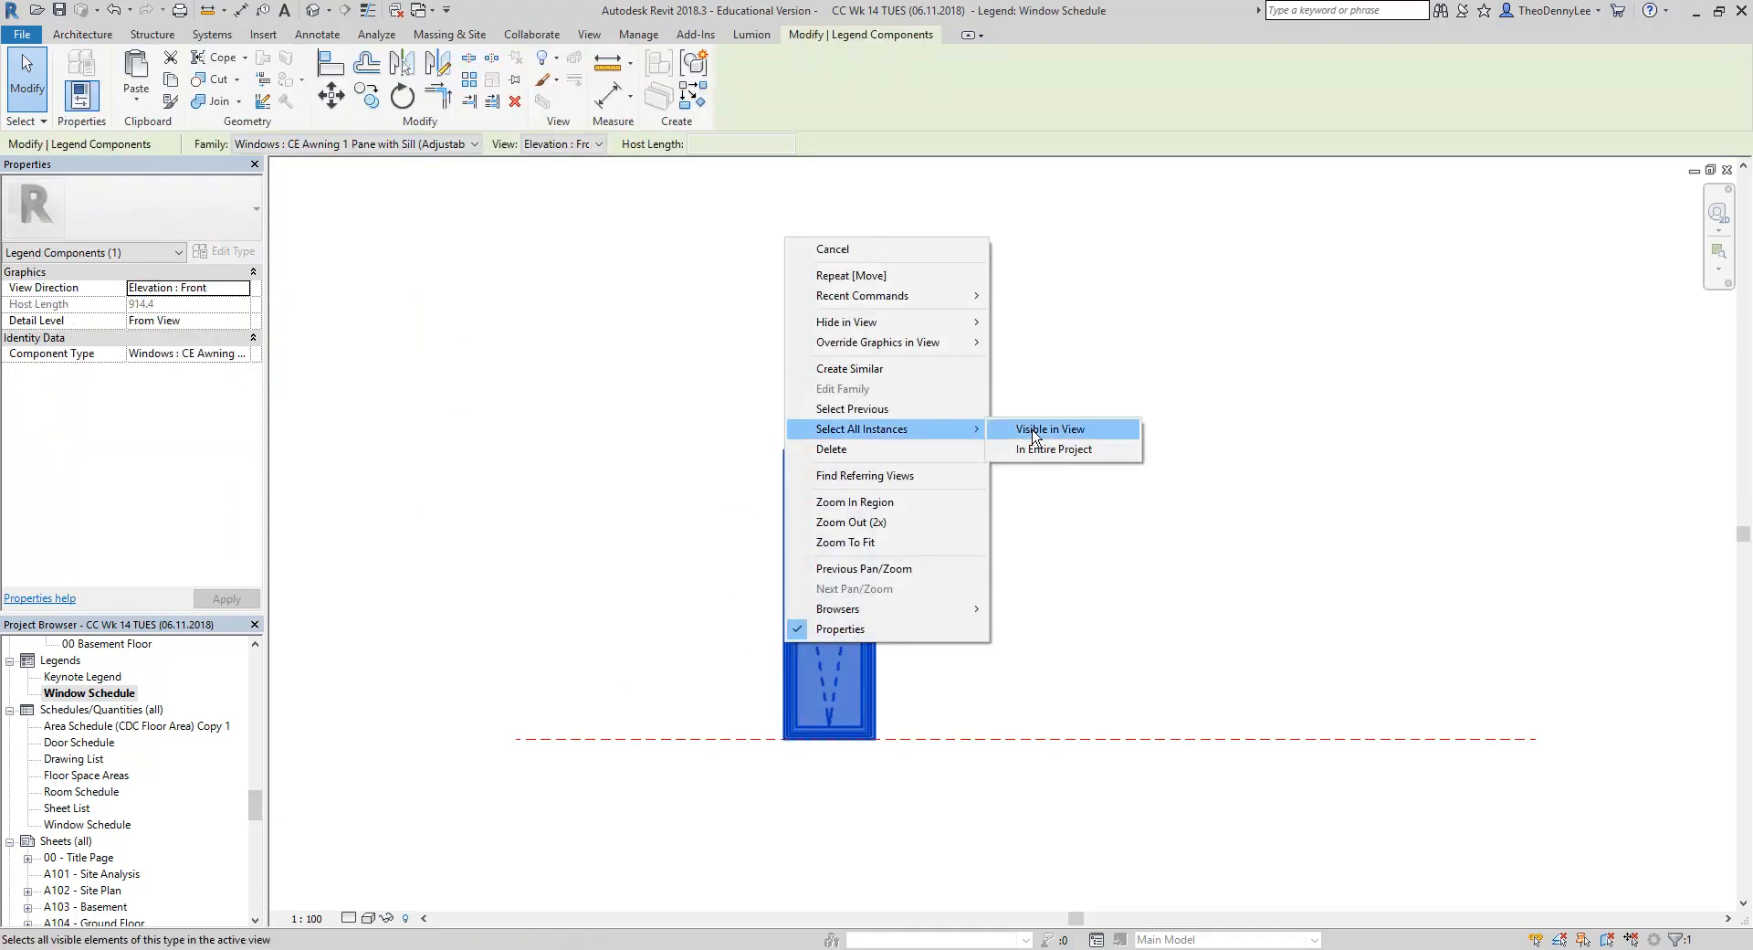
click(1051, 450)
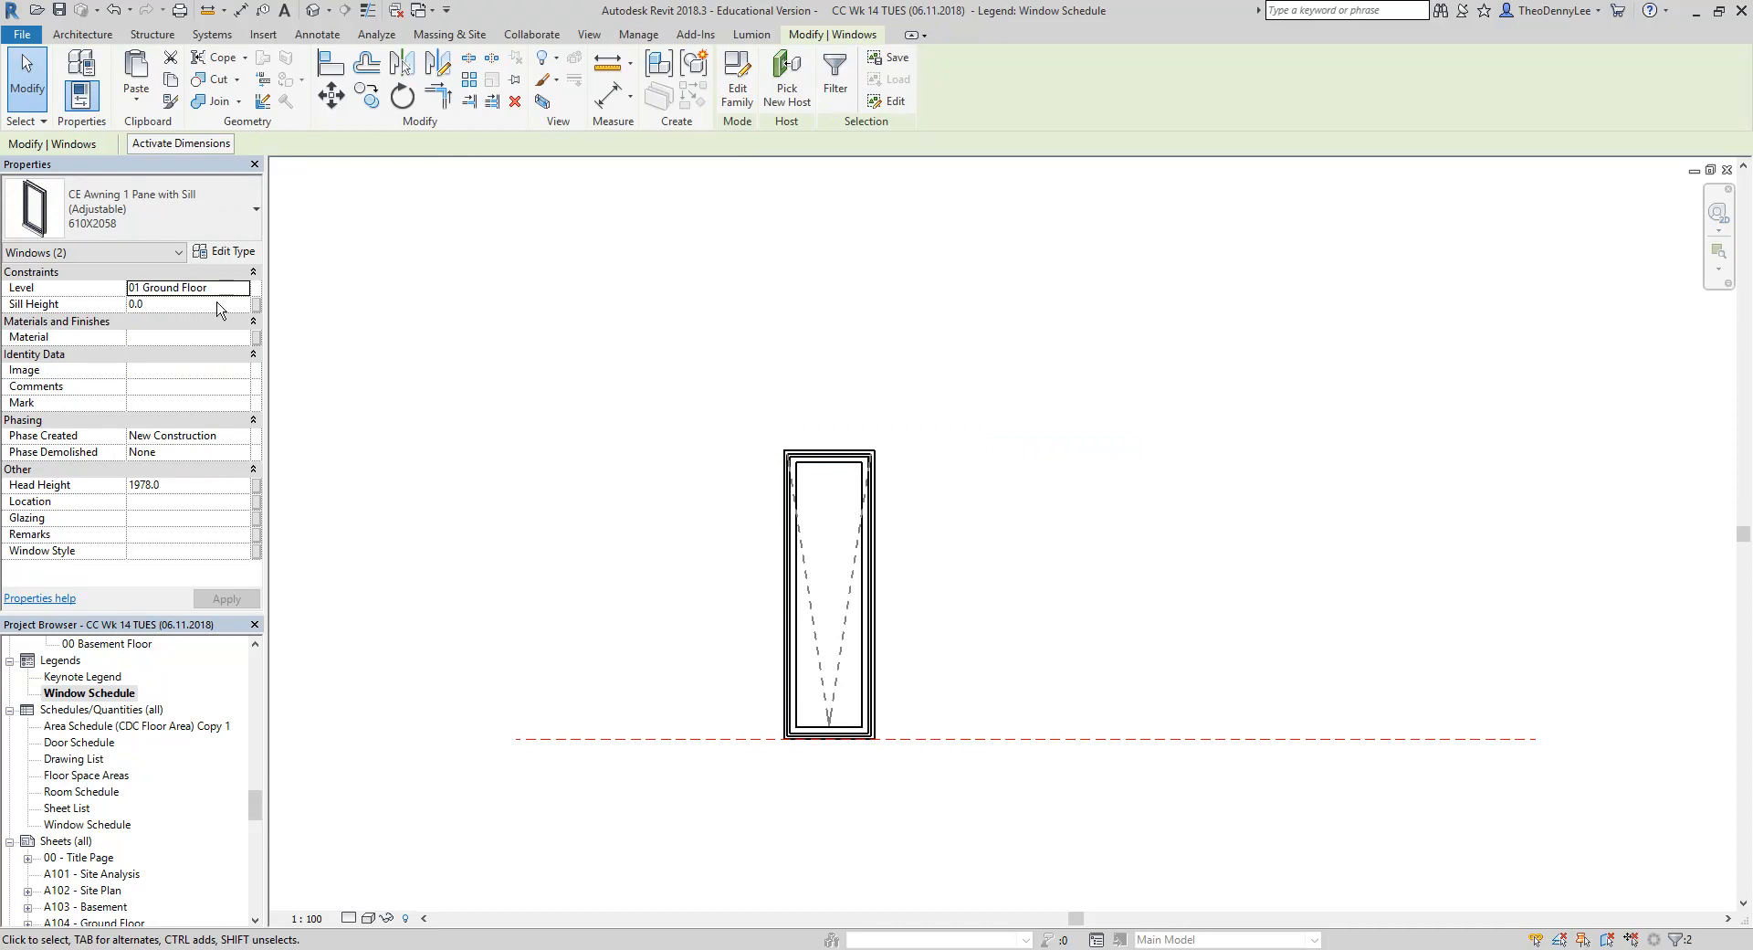
click(228, 254)
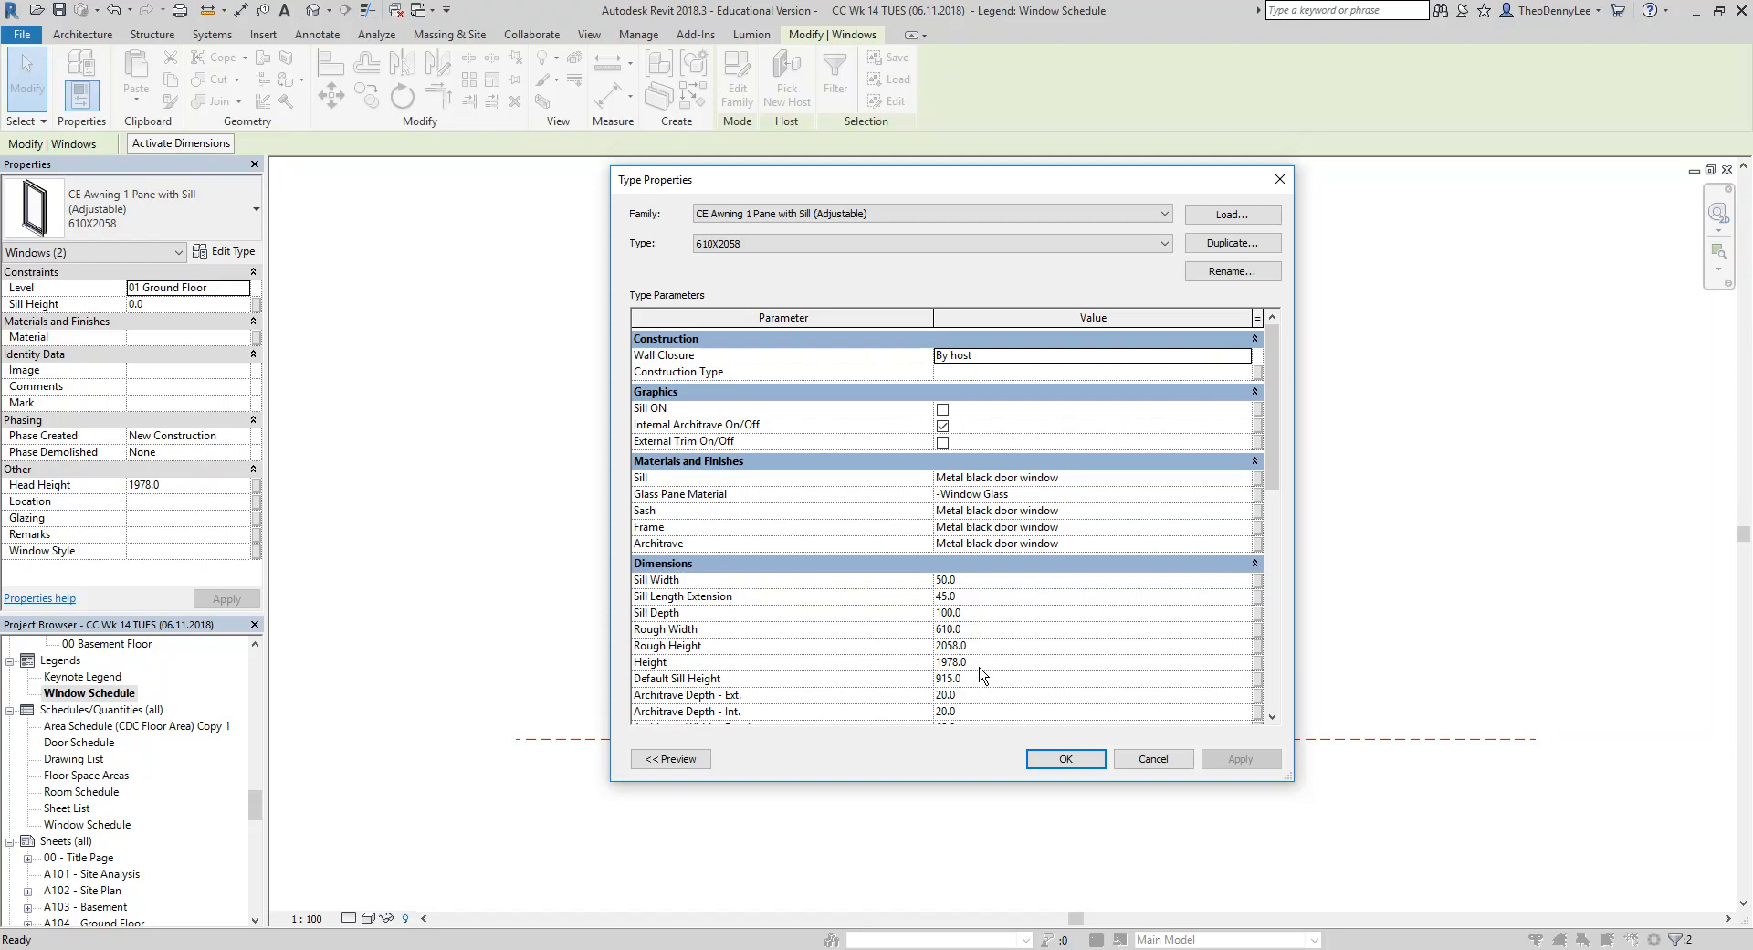
click(1153, 758)
Reselect the legend component and examine the CE Awning 1 Pane with Sill types available for it
click(804, 603)
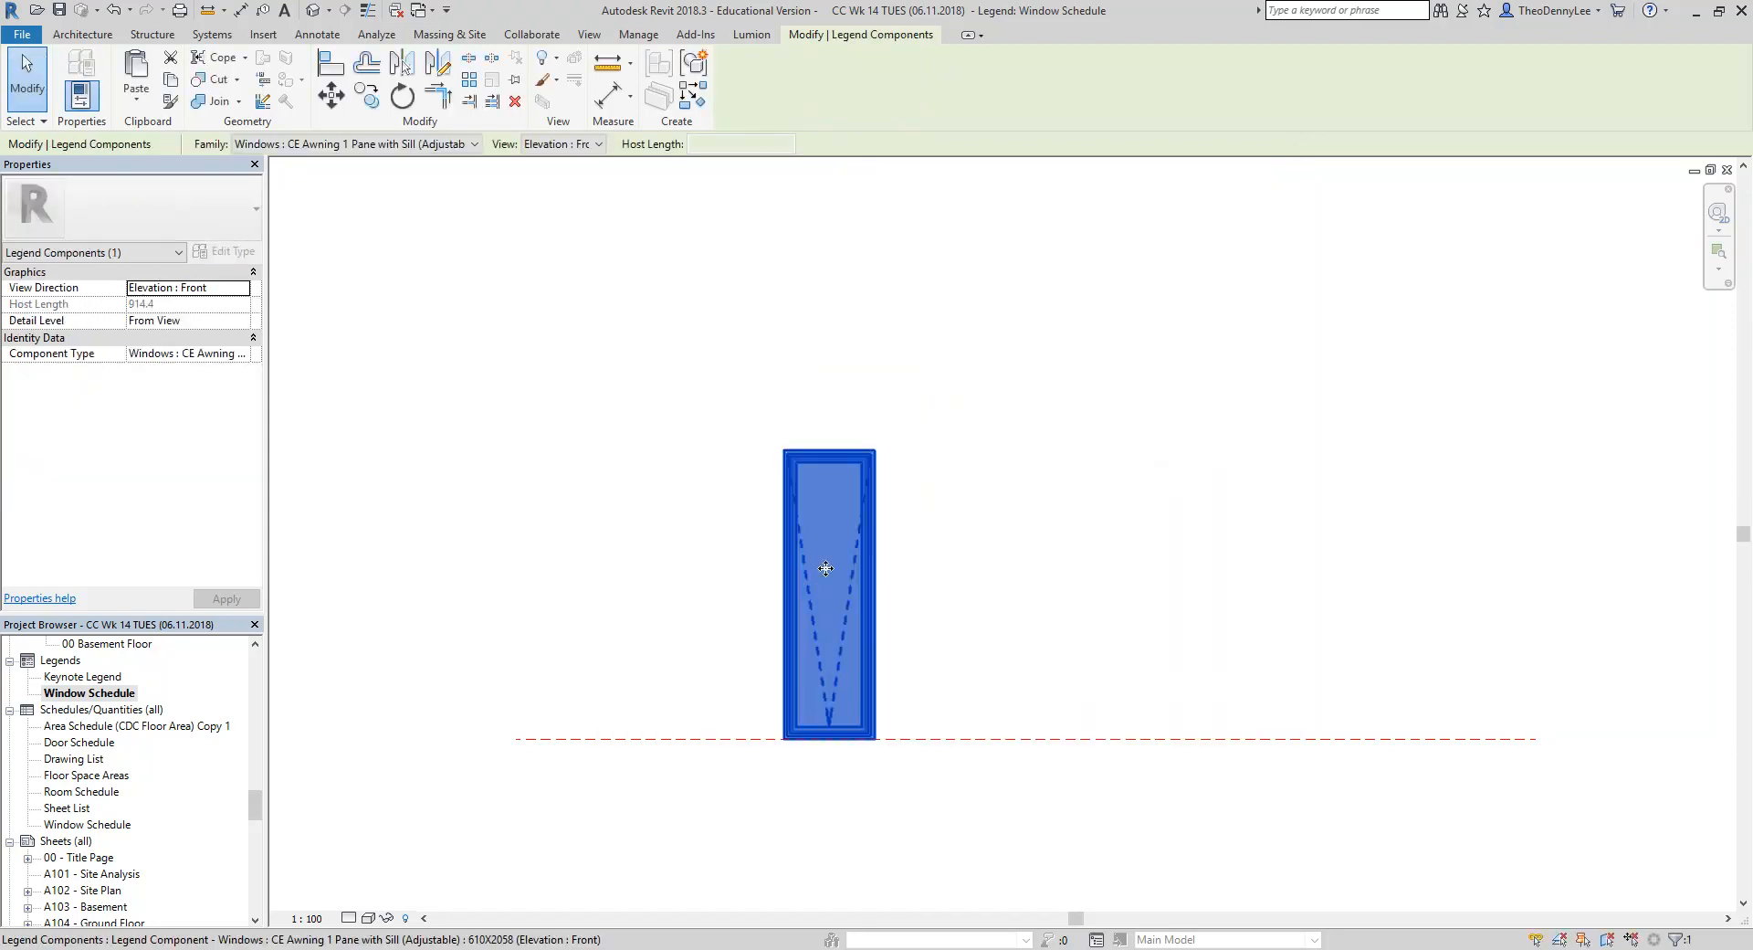
click(756, 534)
click(786, 528)
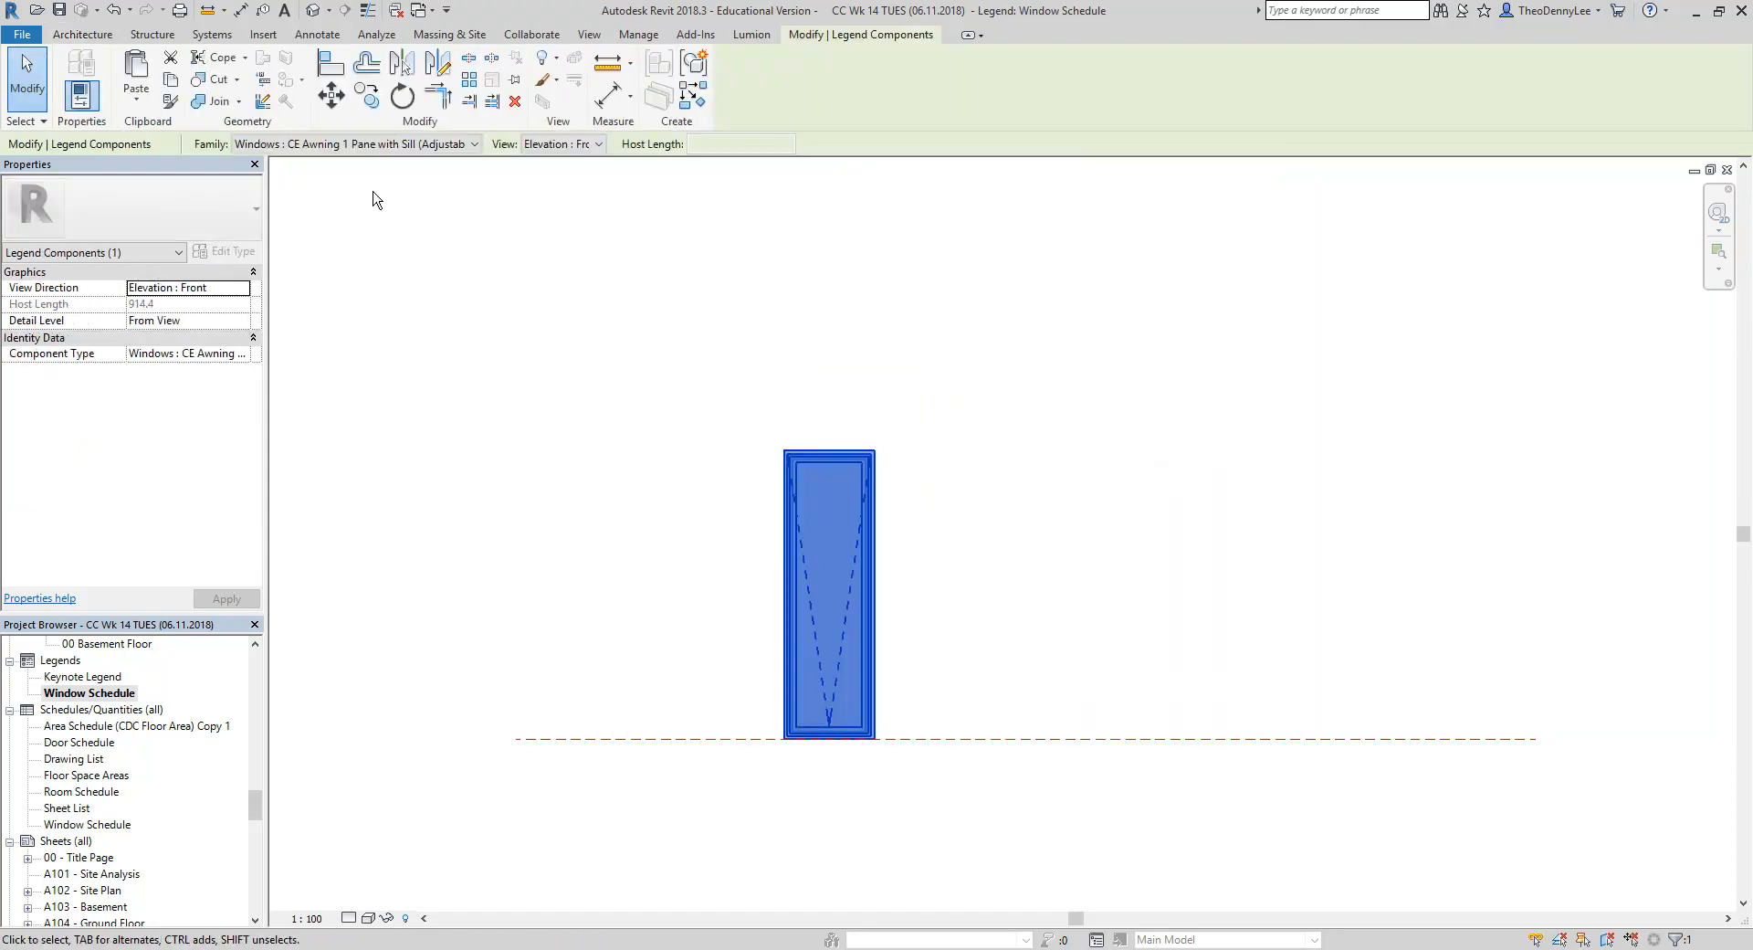
click(354, 146)
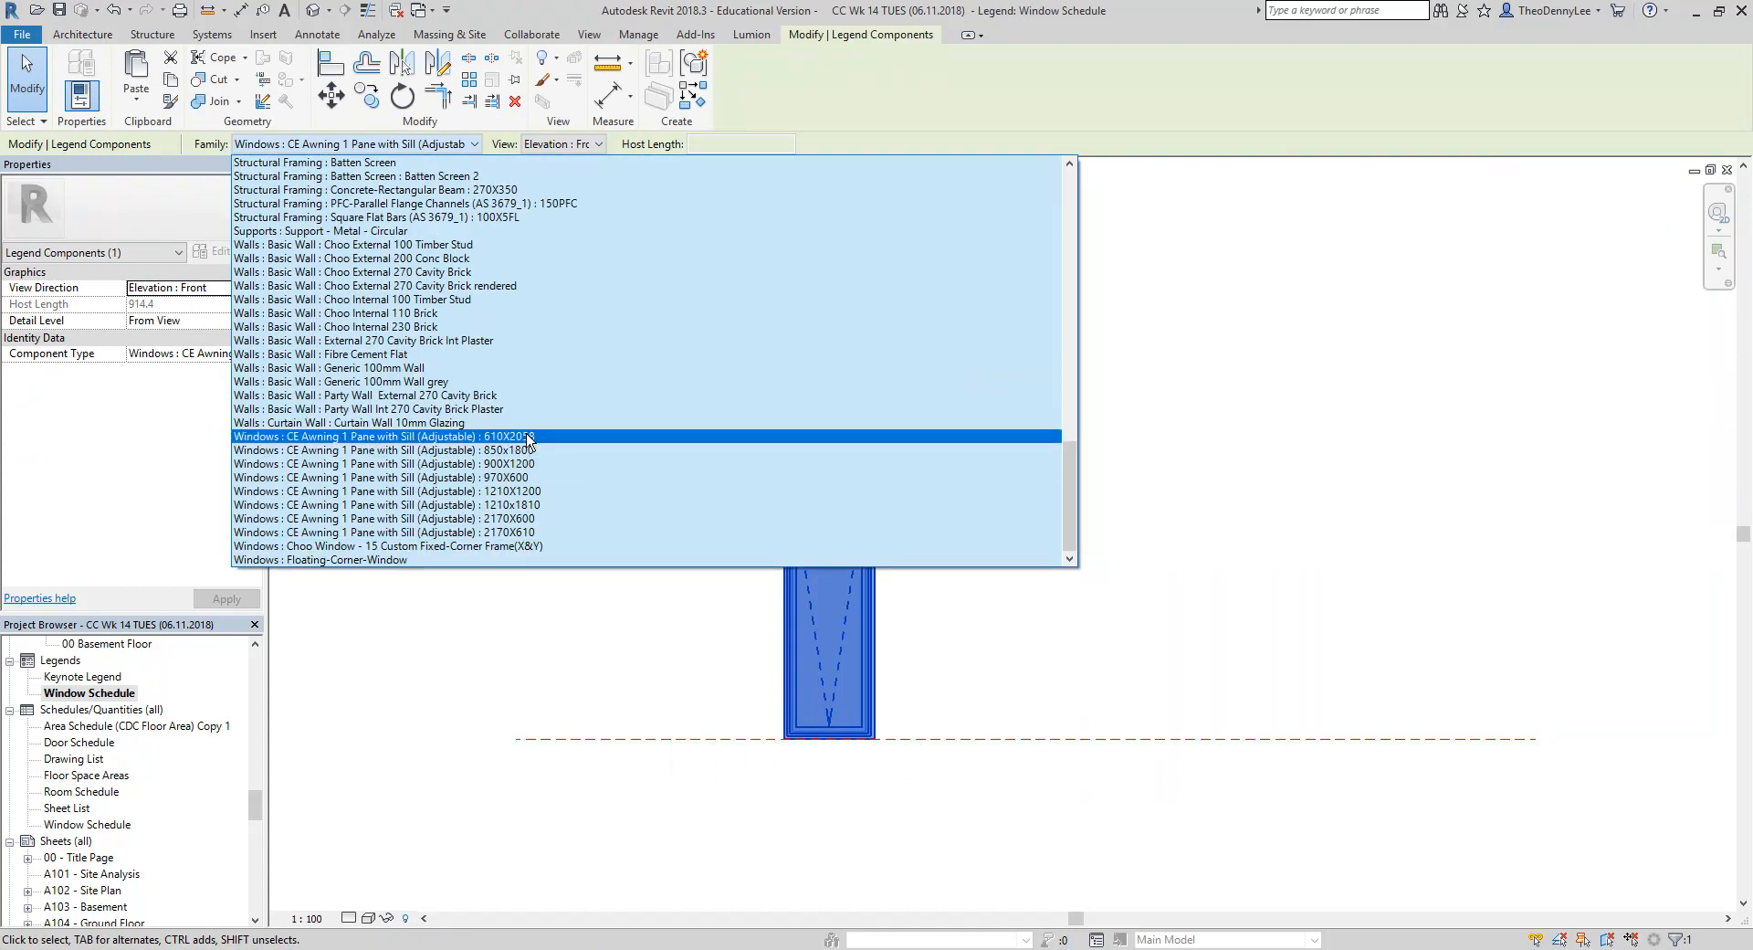
click(671, 645)
click(680, 641)
scroll(712, 618, down, 1)
middle_drag(714, 615, 555, 544)
scroll(782, 512, up, 1)
middle_drag(839, 536, 896, 435)
middle_drag(512, 511, 554, 519)
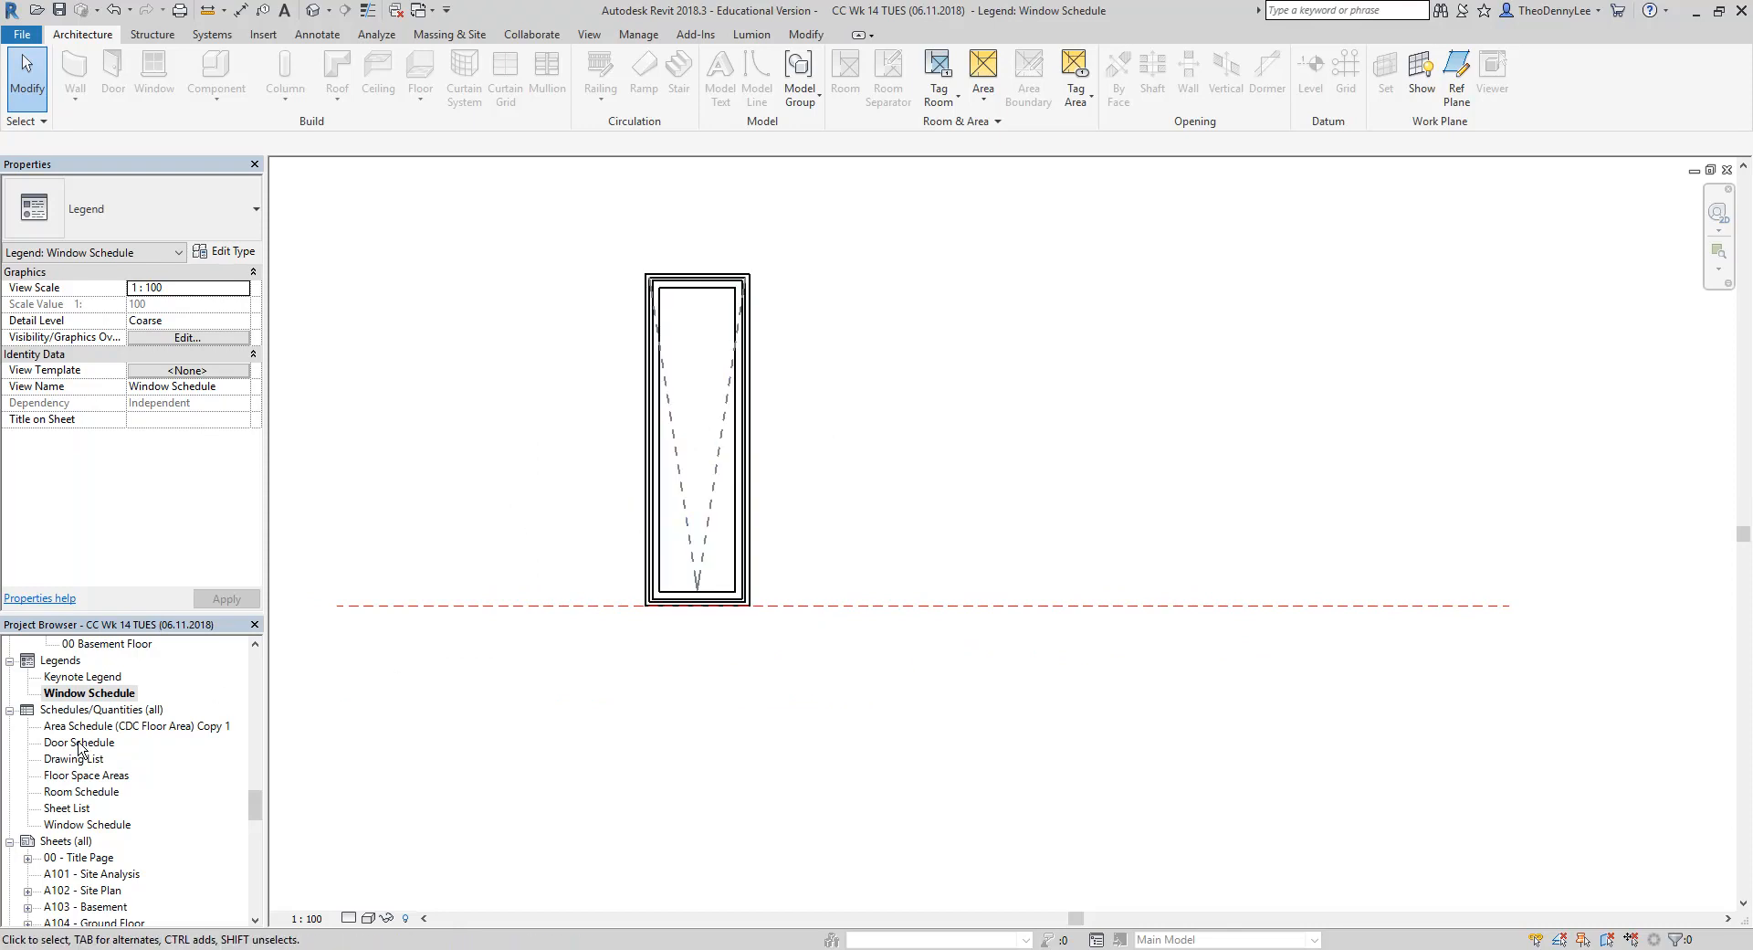
Open the Window Schedule under Schedules/Quantities and add the Family and Type field to it
double_click(66, 825)
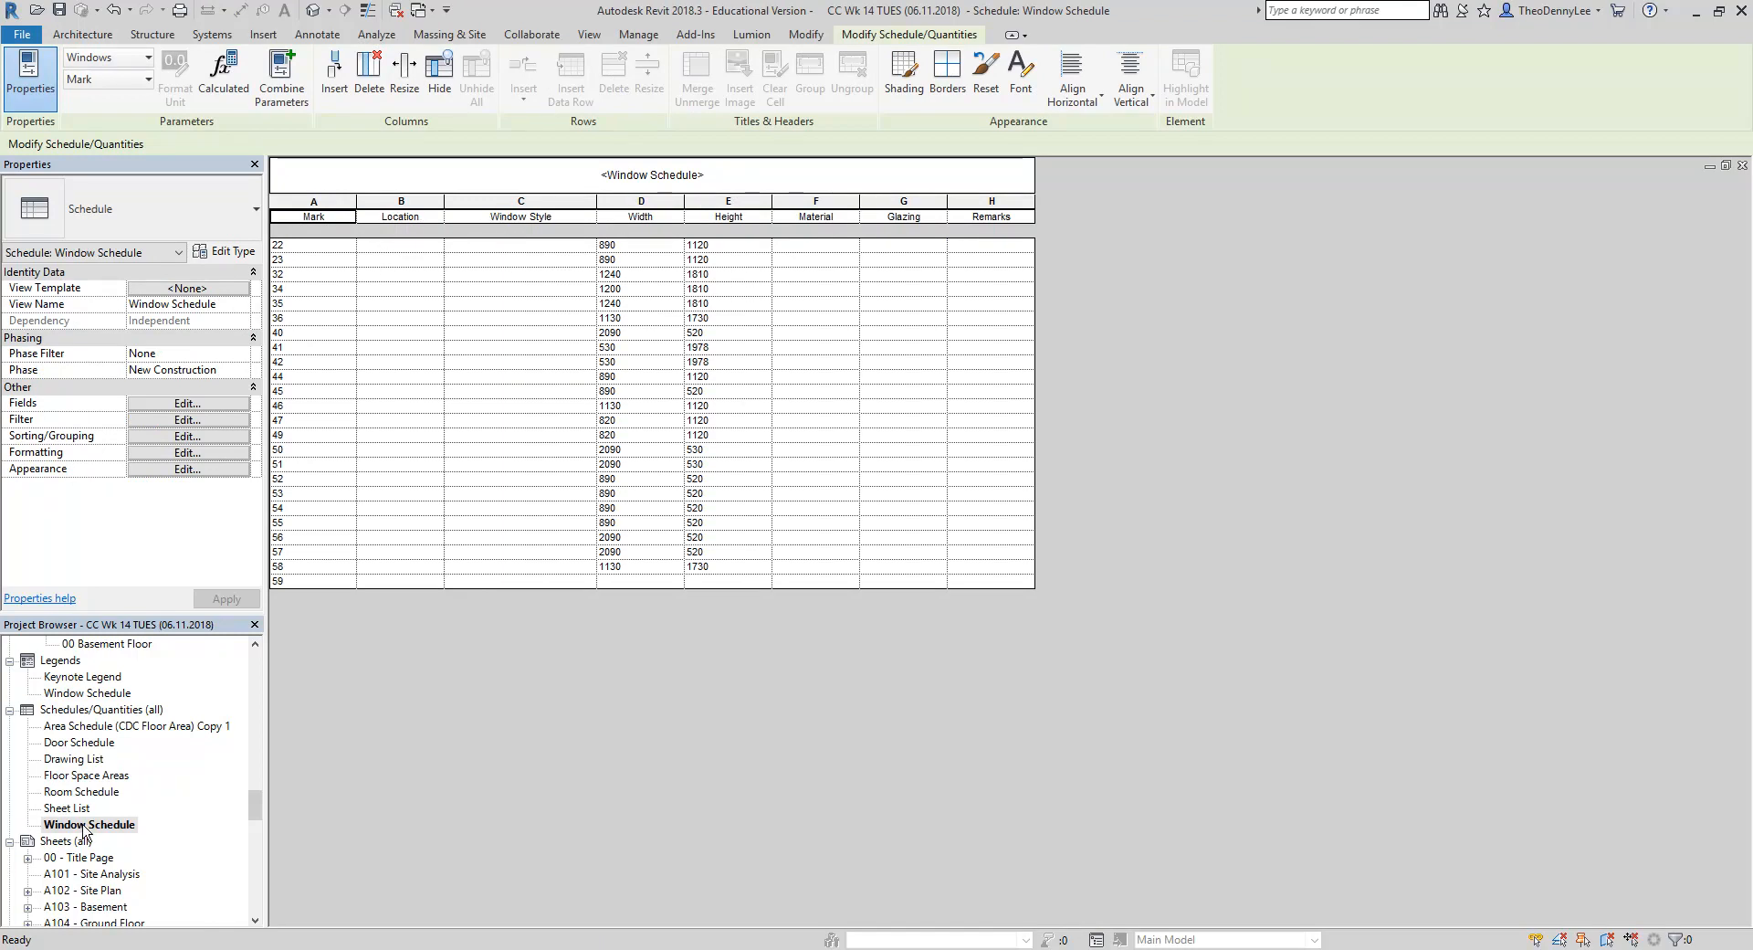
click(186, 404)
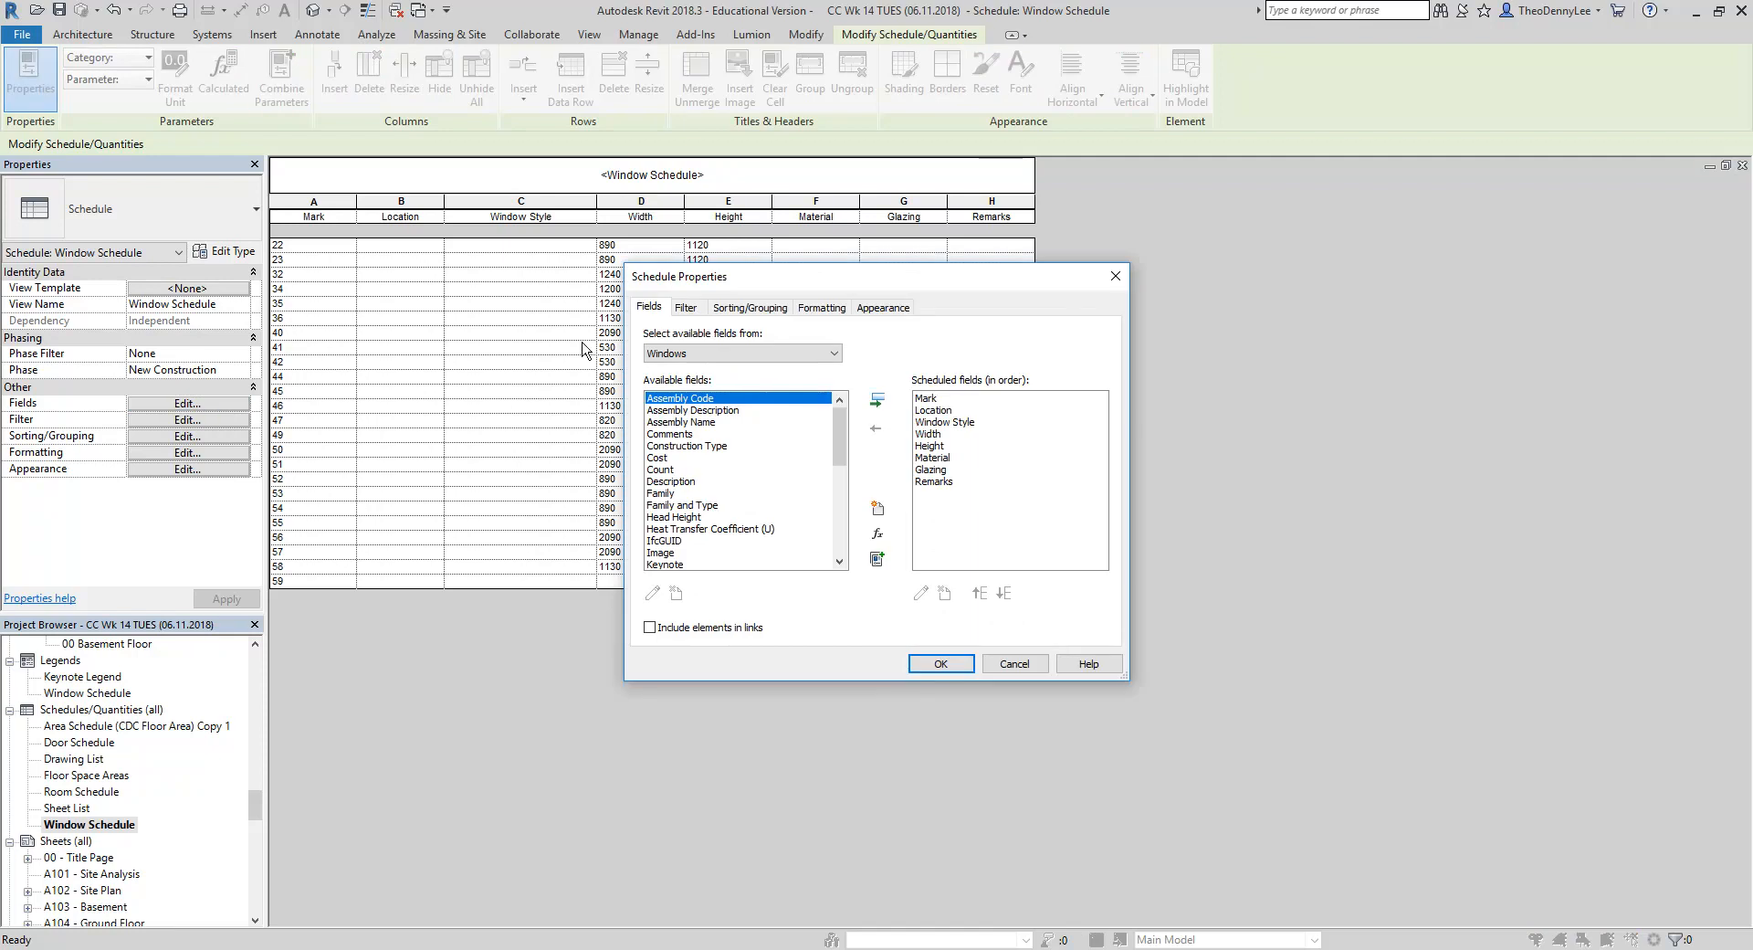
click(680, 507)
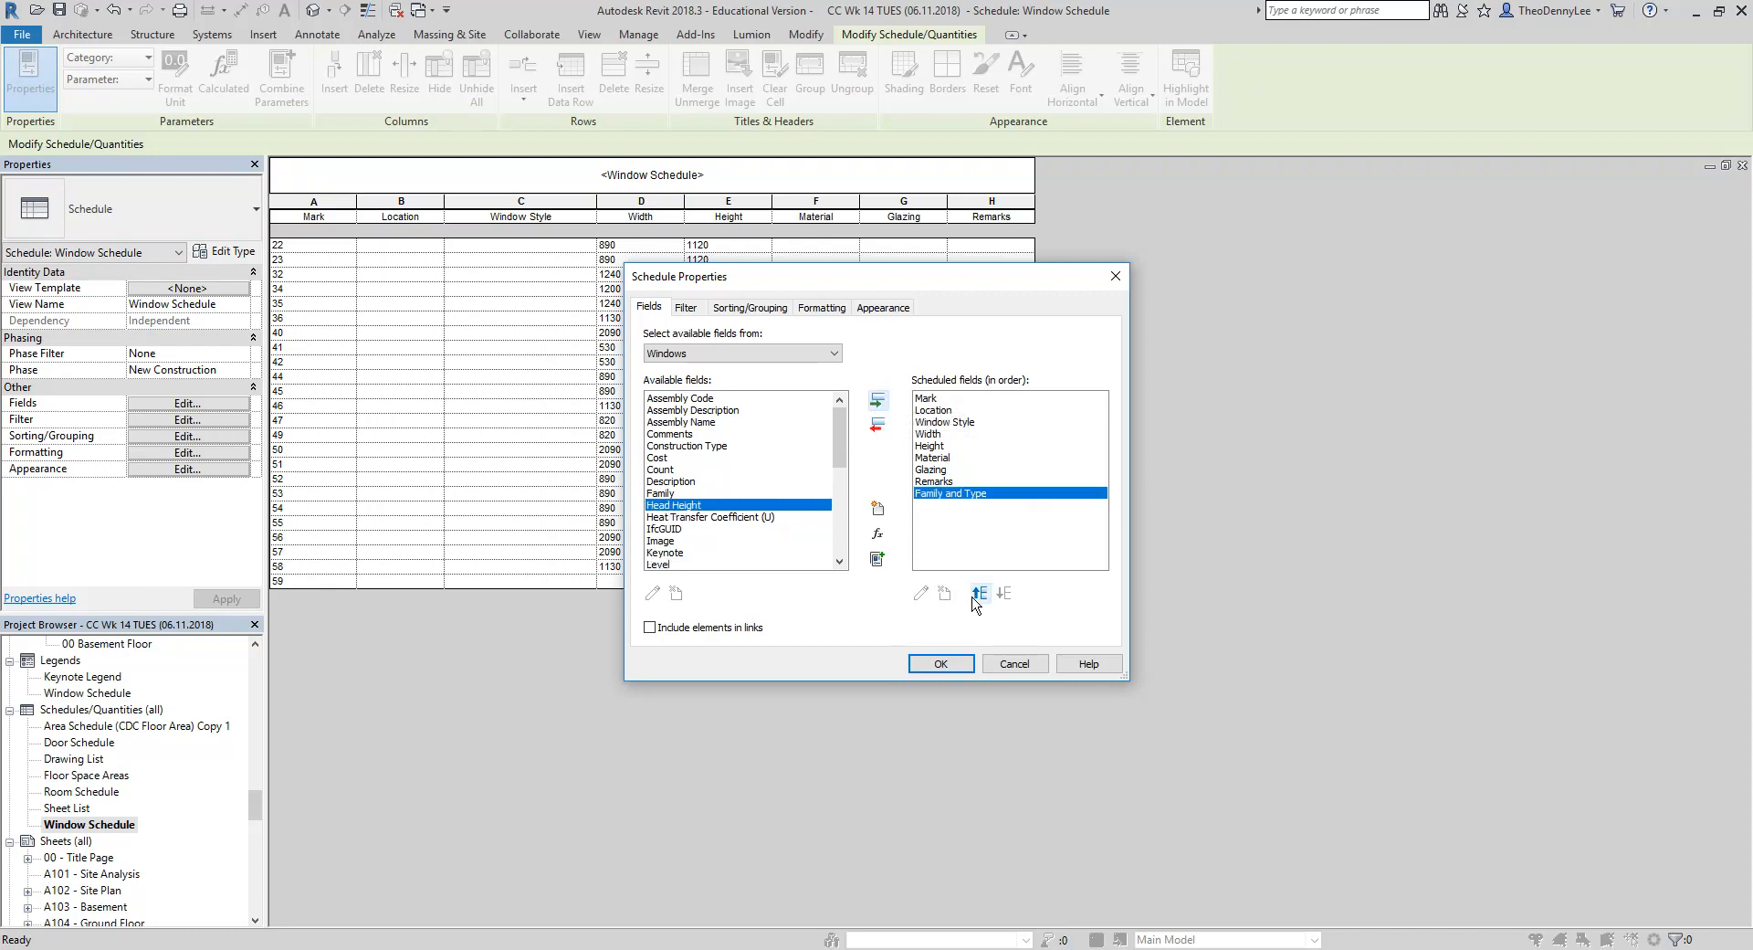
Move the Family and Type field up to directly after Mark and apply the schedule's field changes
click(975, 599)
click(979, 594)
click(980, 594)
click(980, 594)
click(979, 594)
click(979, 594)
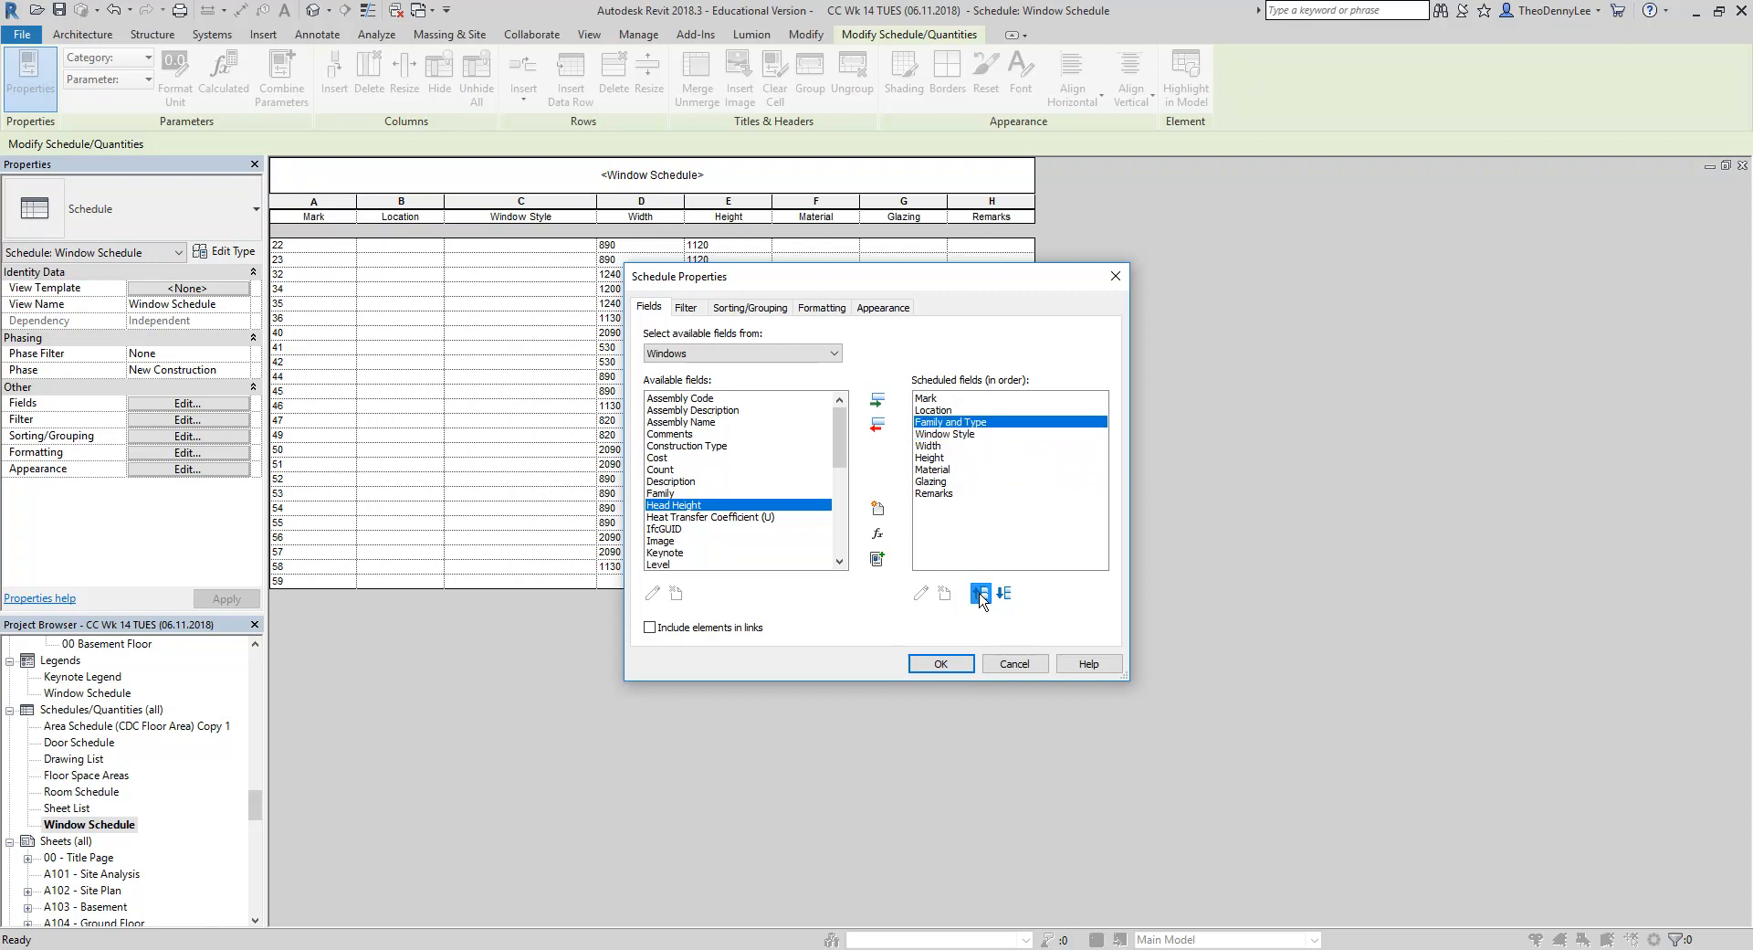
click(980, 594)
click(924, 672)
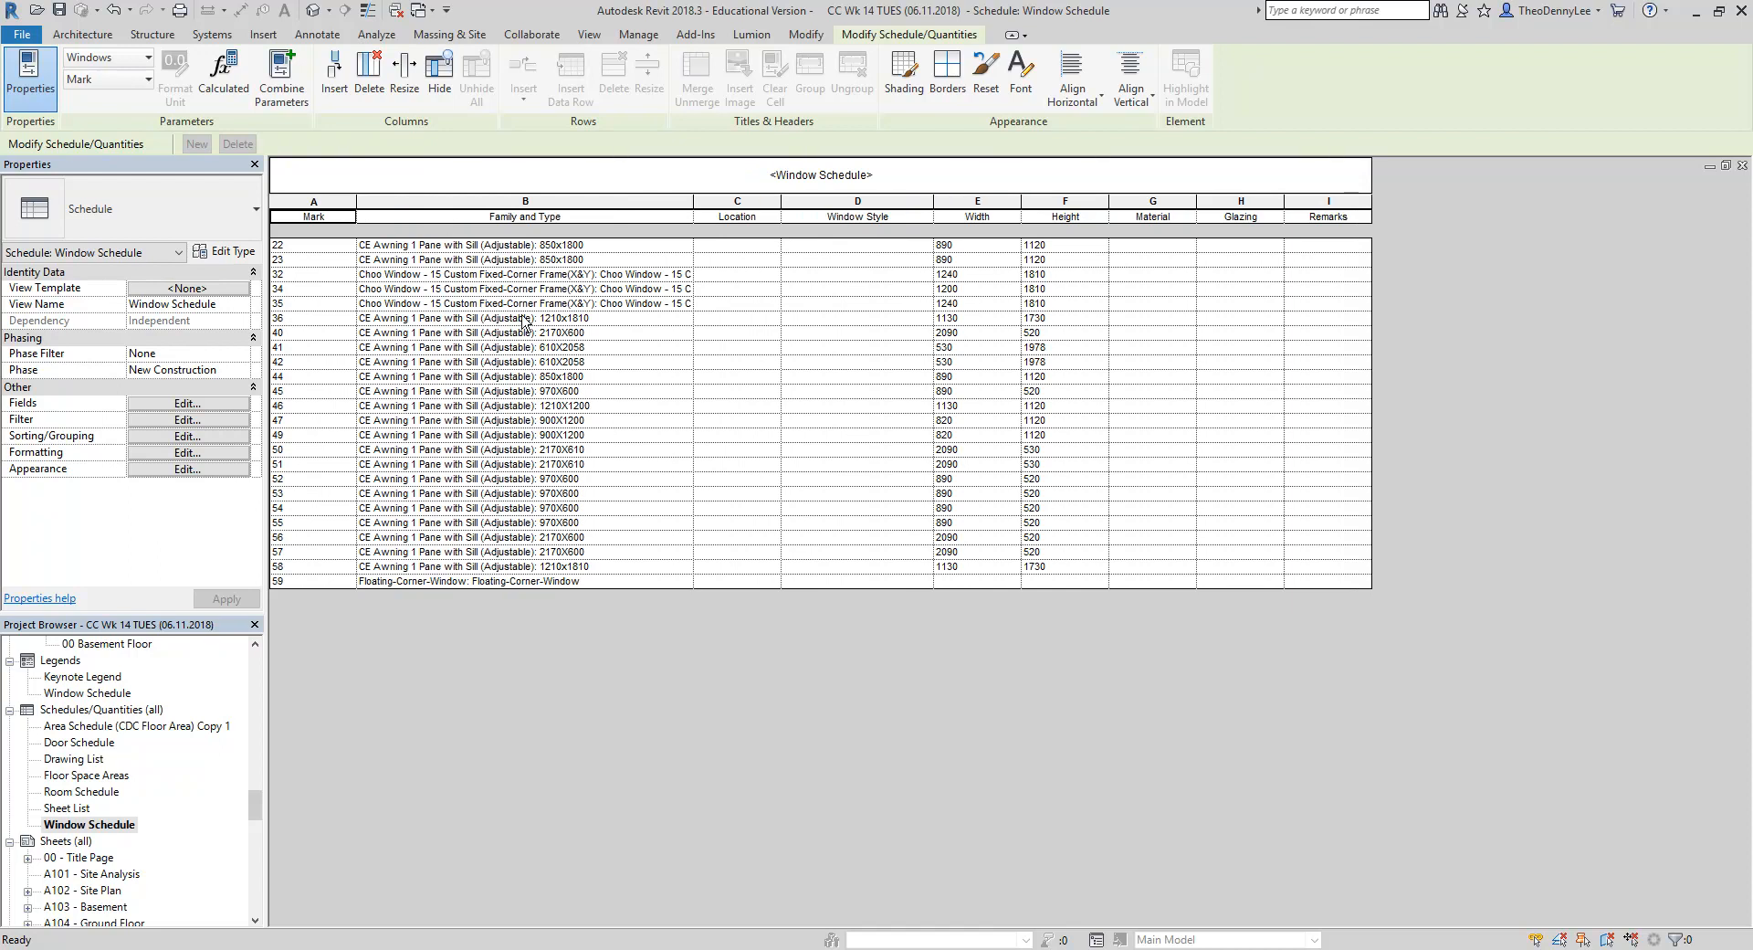
Select the 610X2058 window with mark 41 in the schedule and locate it in the 01 Ground Floor plan
click(553, 348)
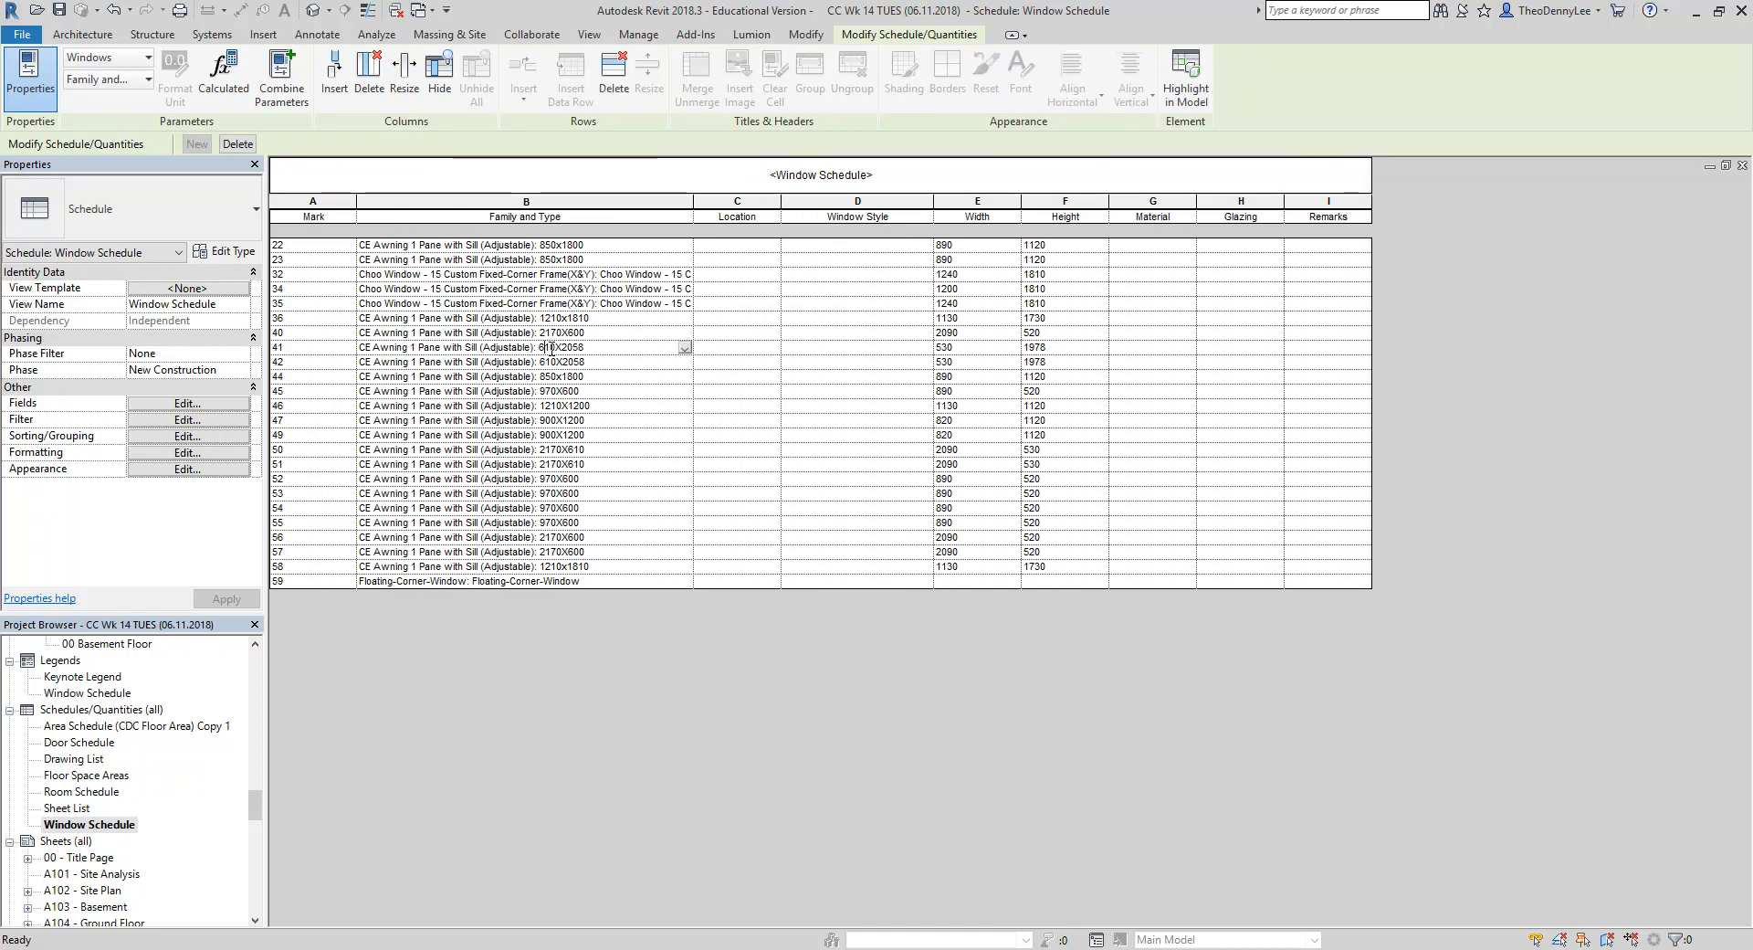
click(294, 348)
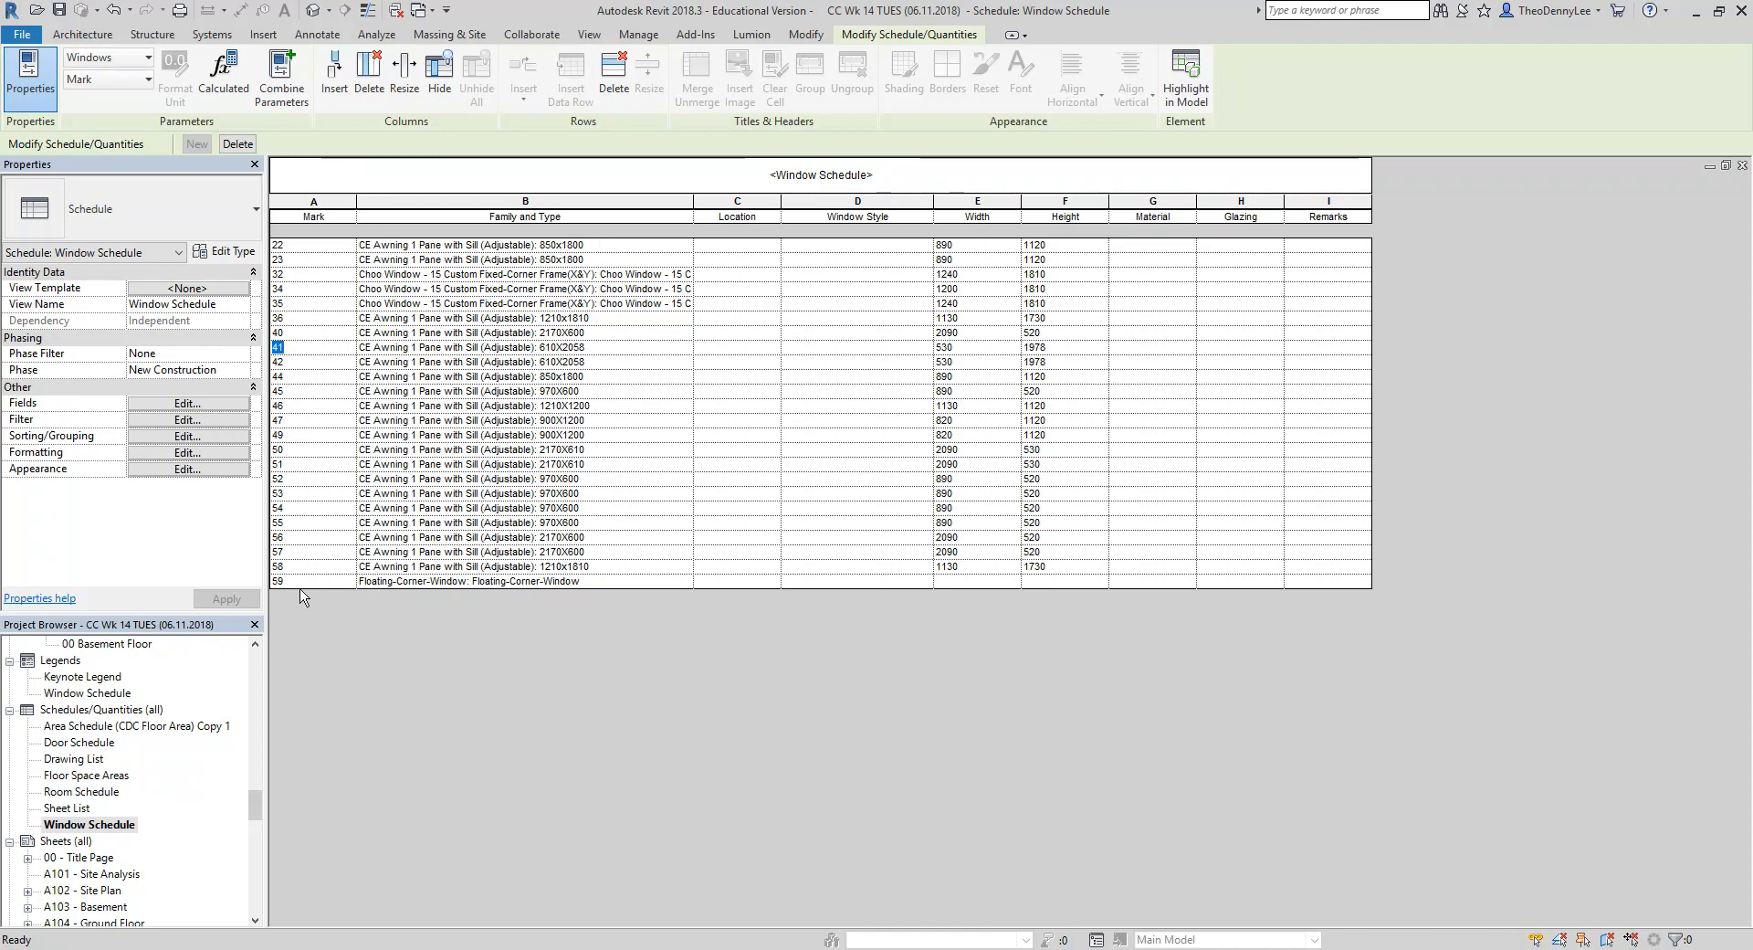
drag(256, 808, 256, 671)
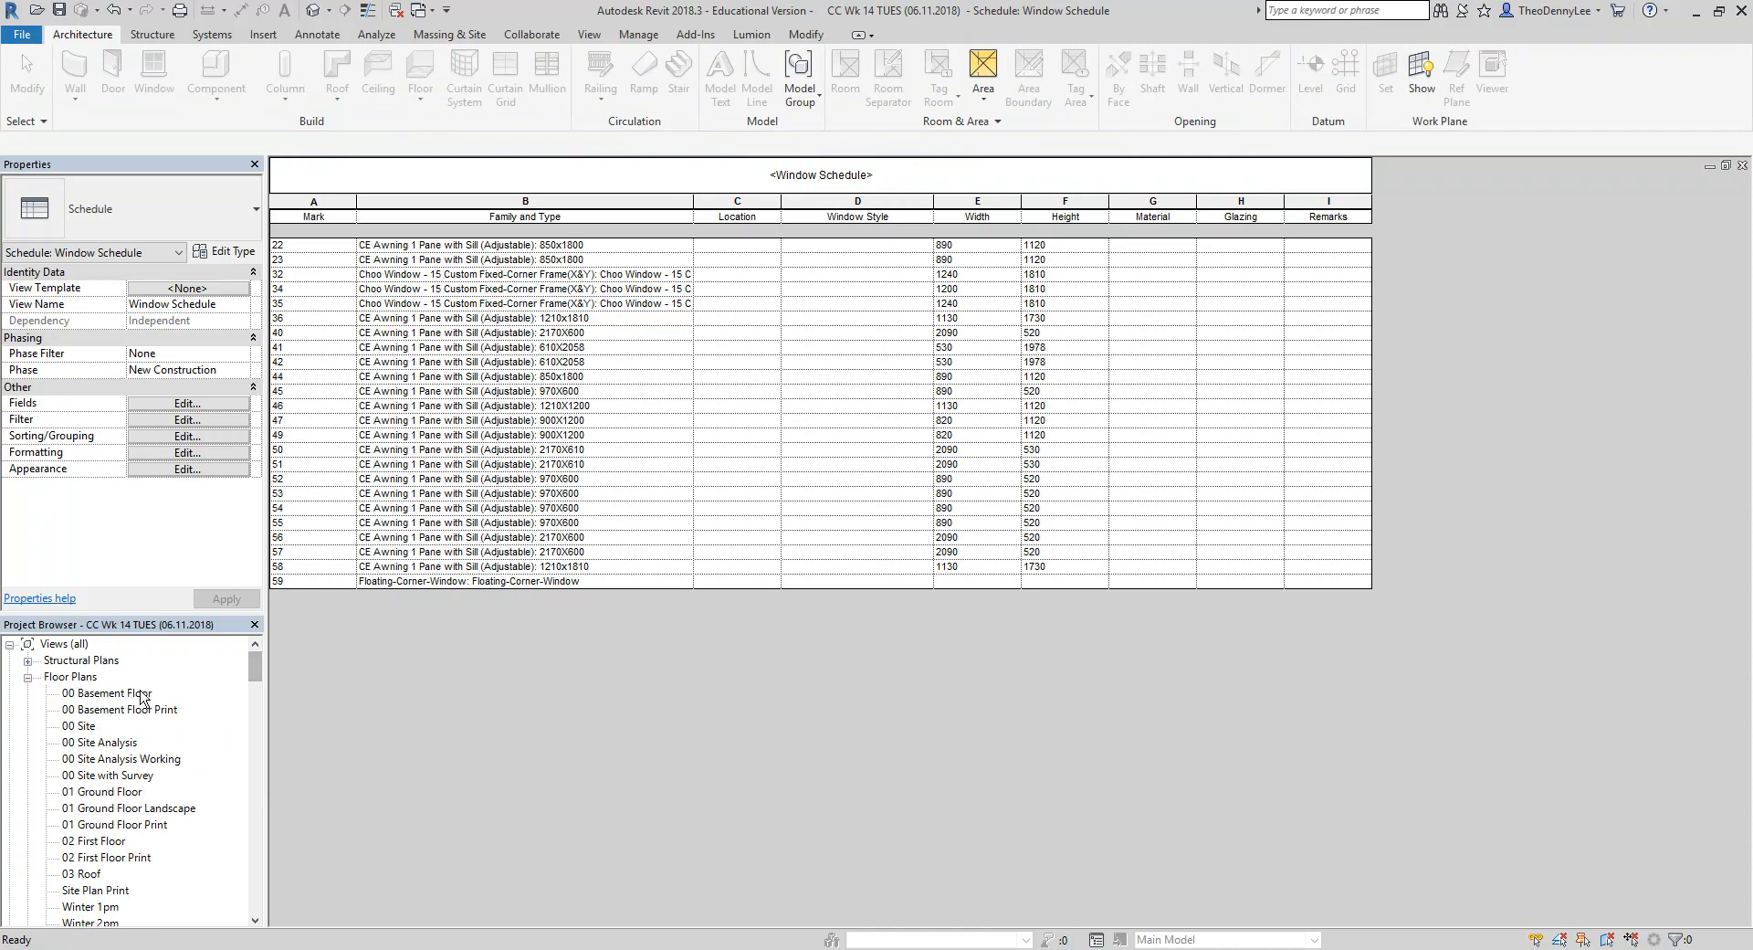
double_click(91, 792)
click(927, 493)
scroll(930, 500, up, 1)
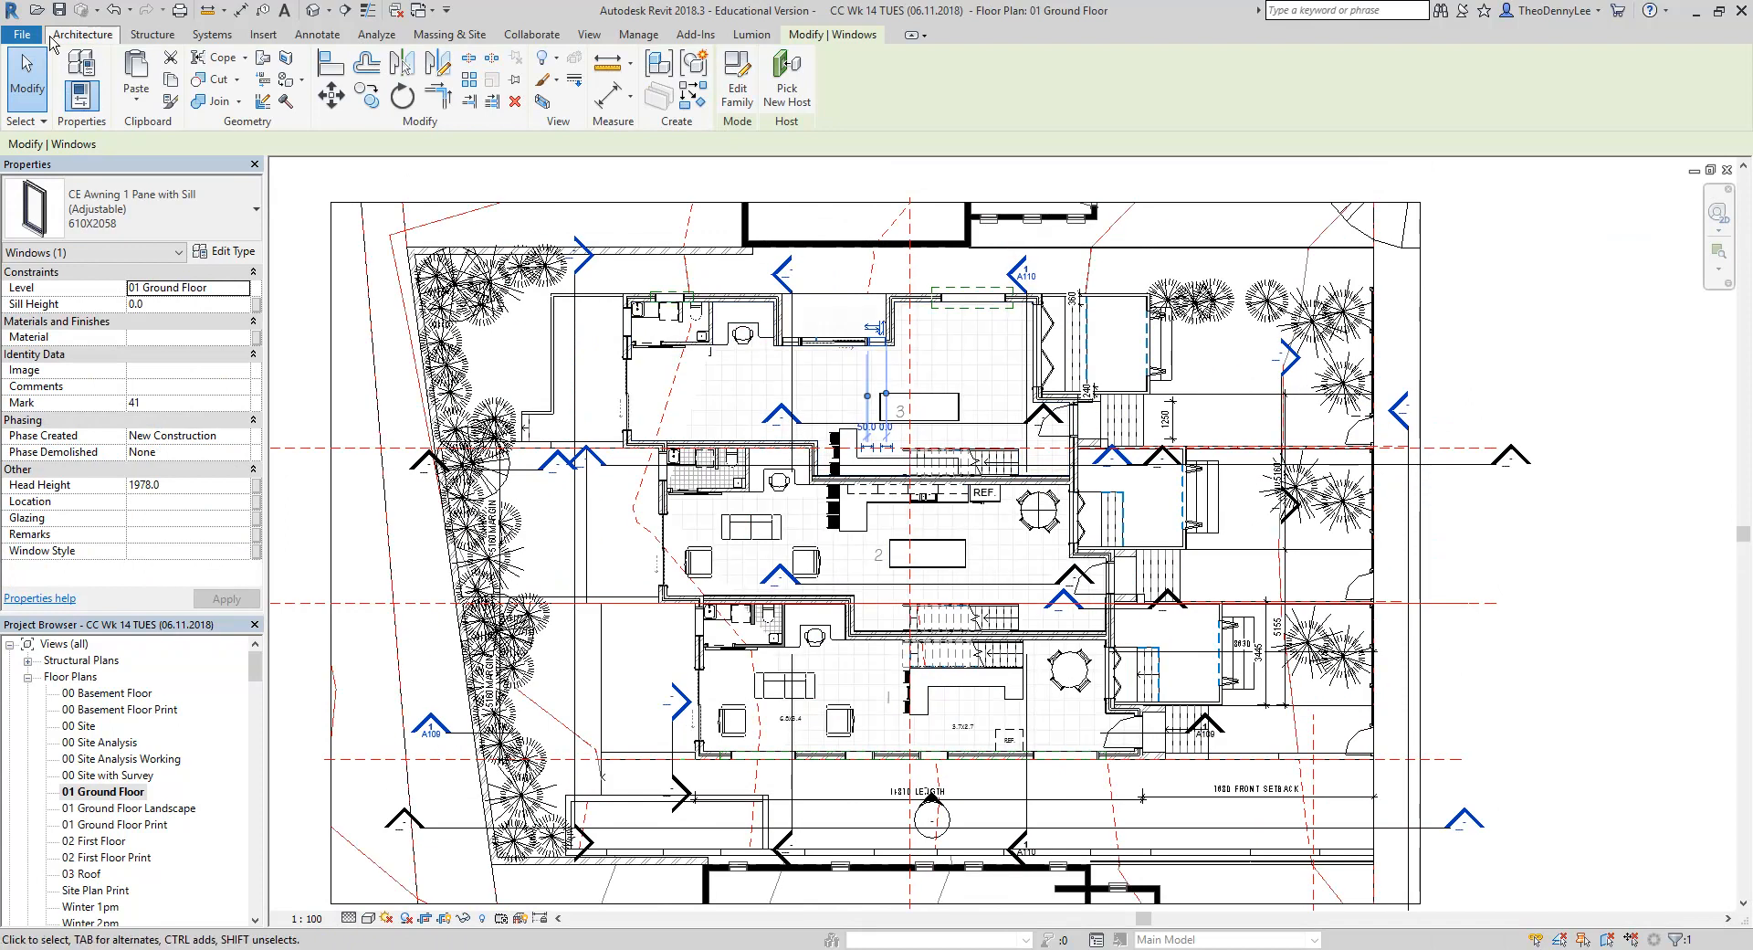
Start tagging by category and save the project
click(83, 35)
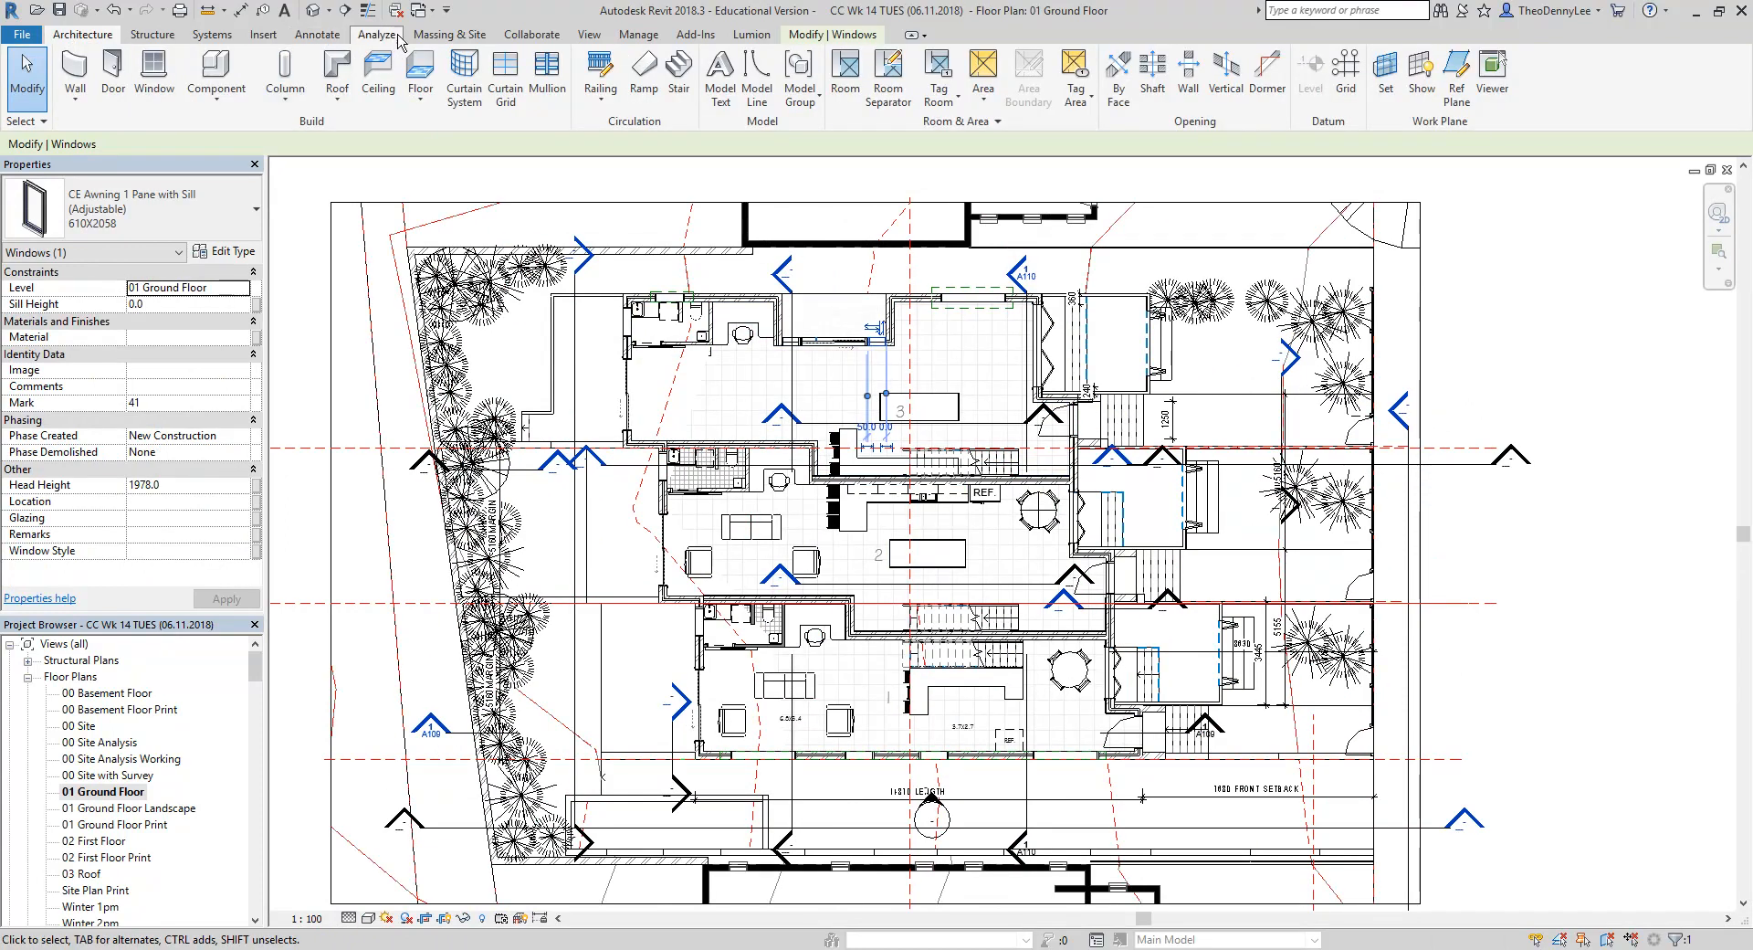
click(317, 34)
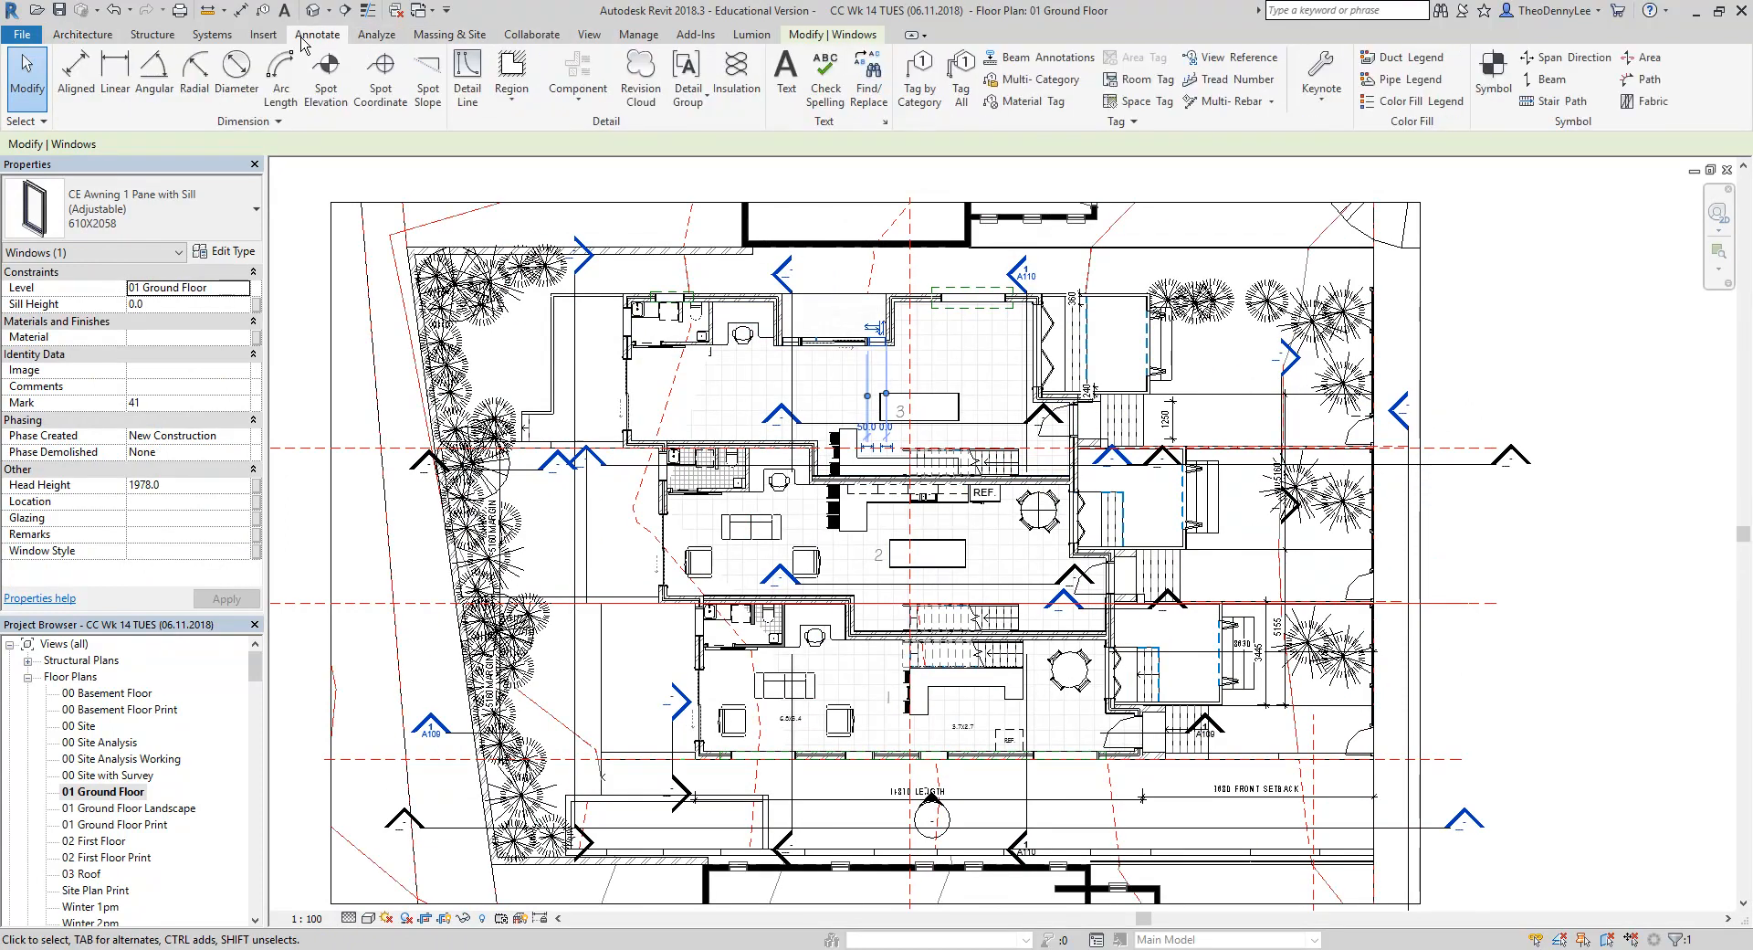
click(919, 73)
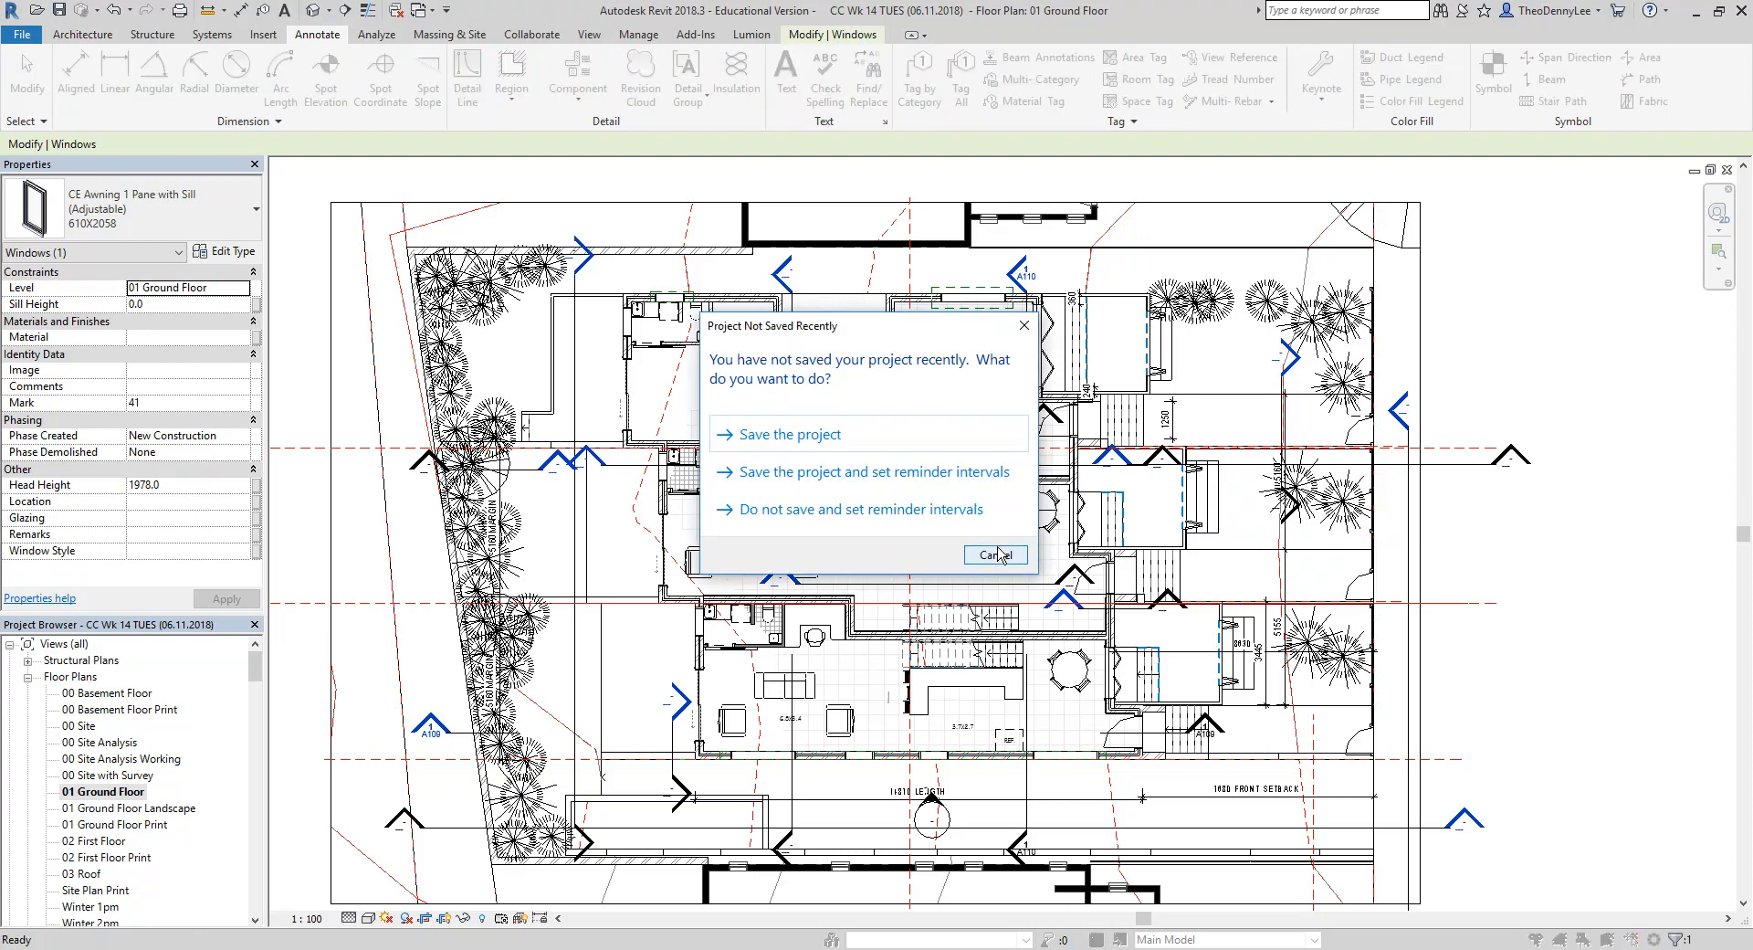
click(850, 440)
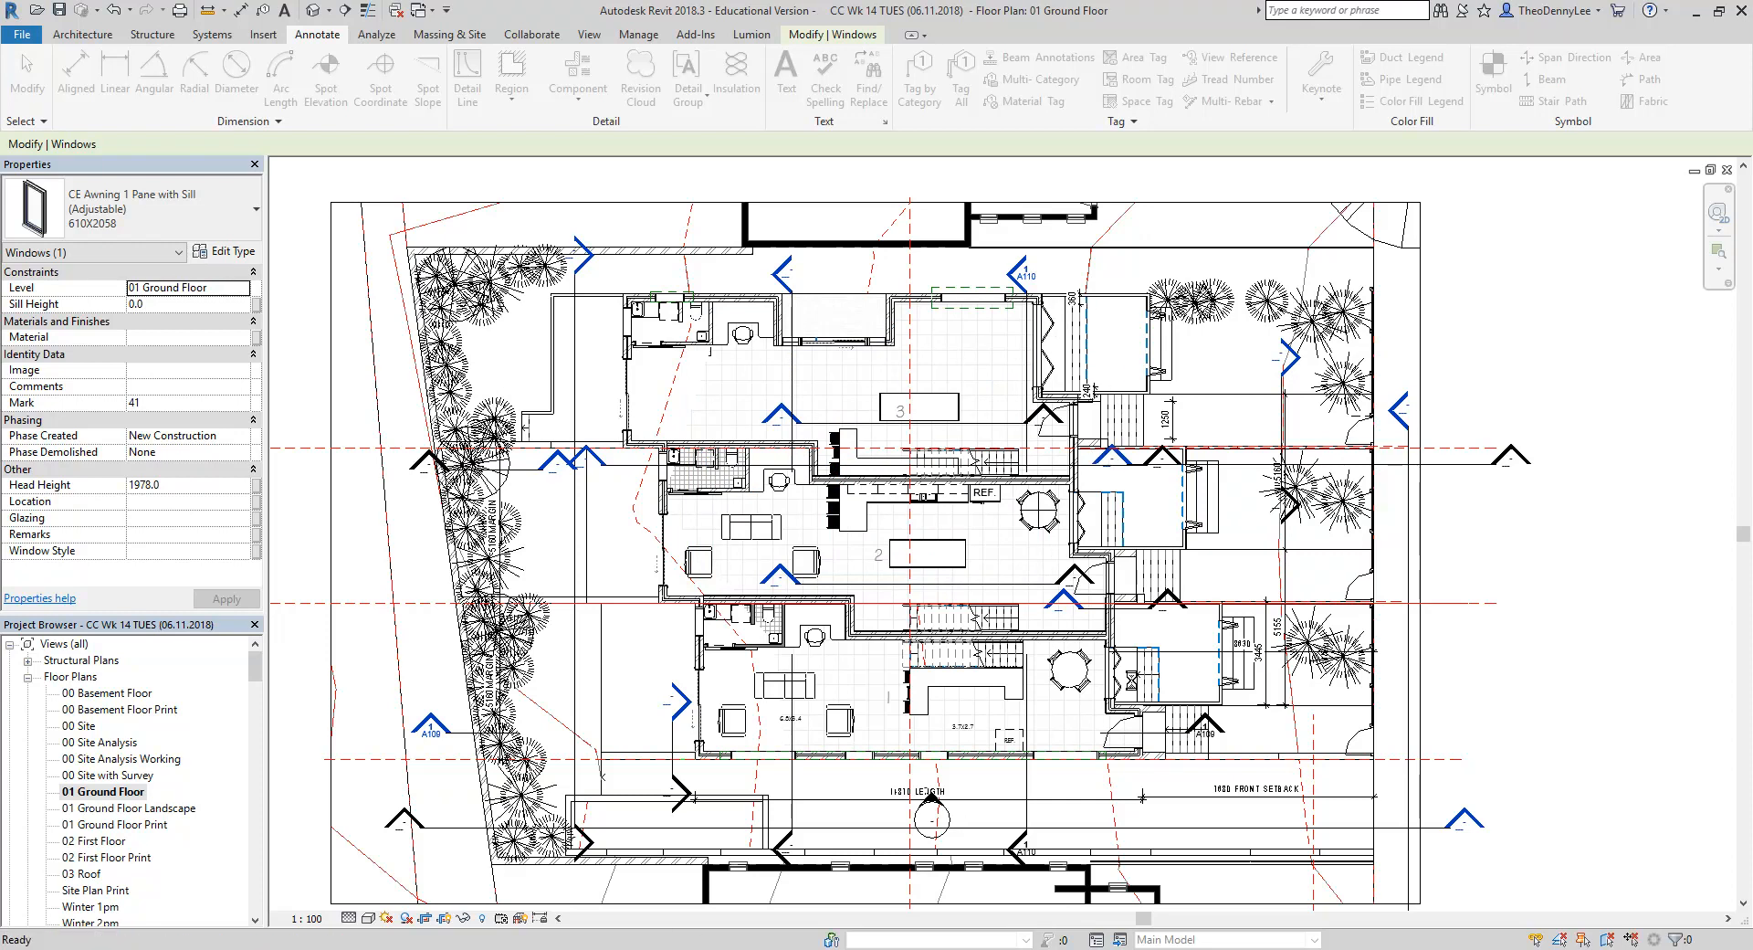
Tag the two 610X2058 windows on either side of unit 3's sliding door by category, without leaders
key(t)
key(g)
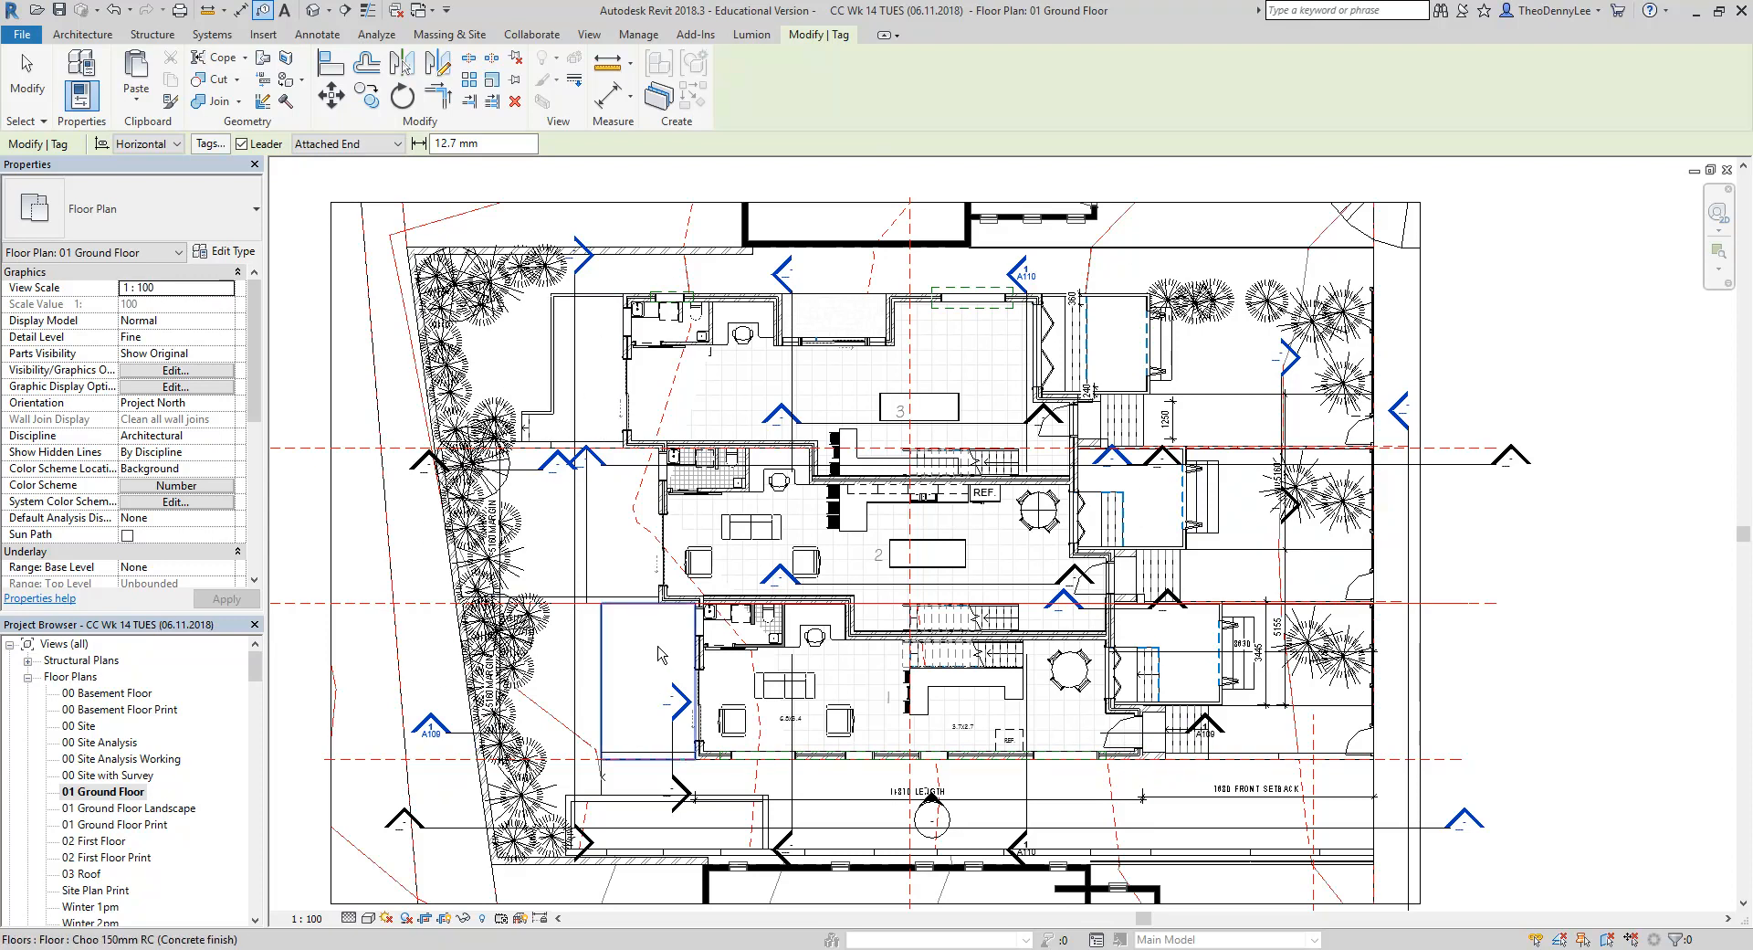
click(241, 143)
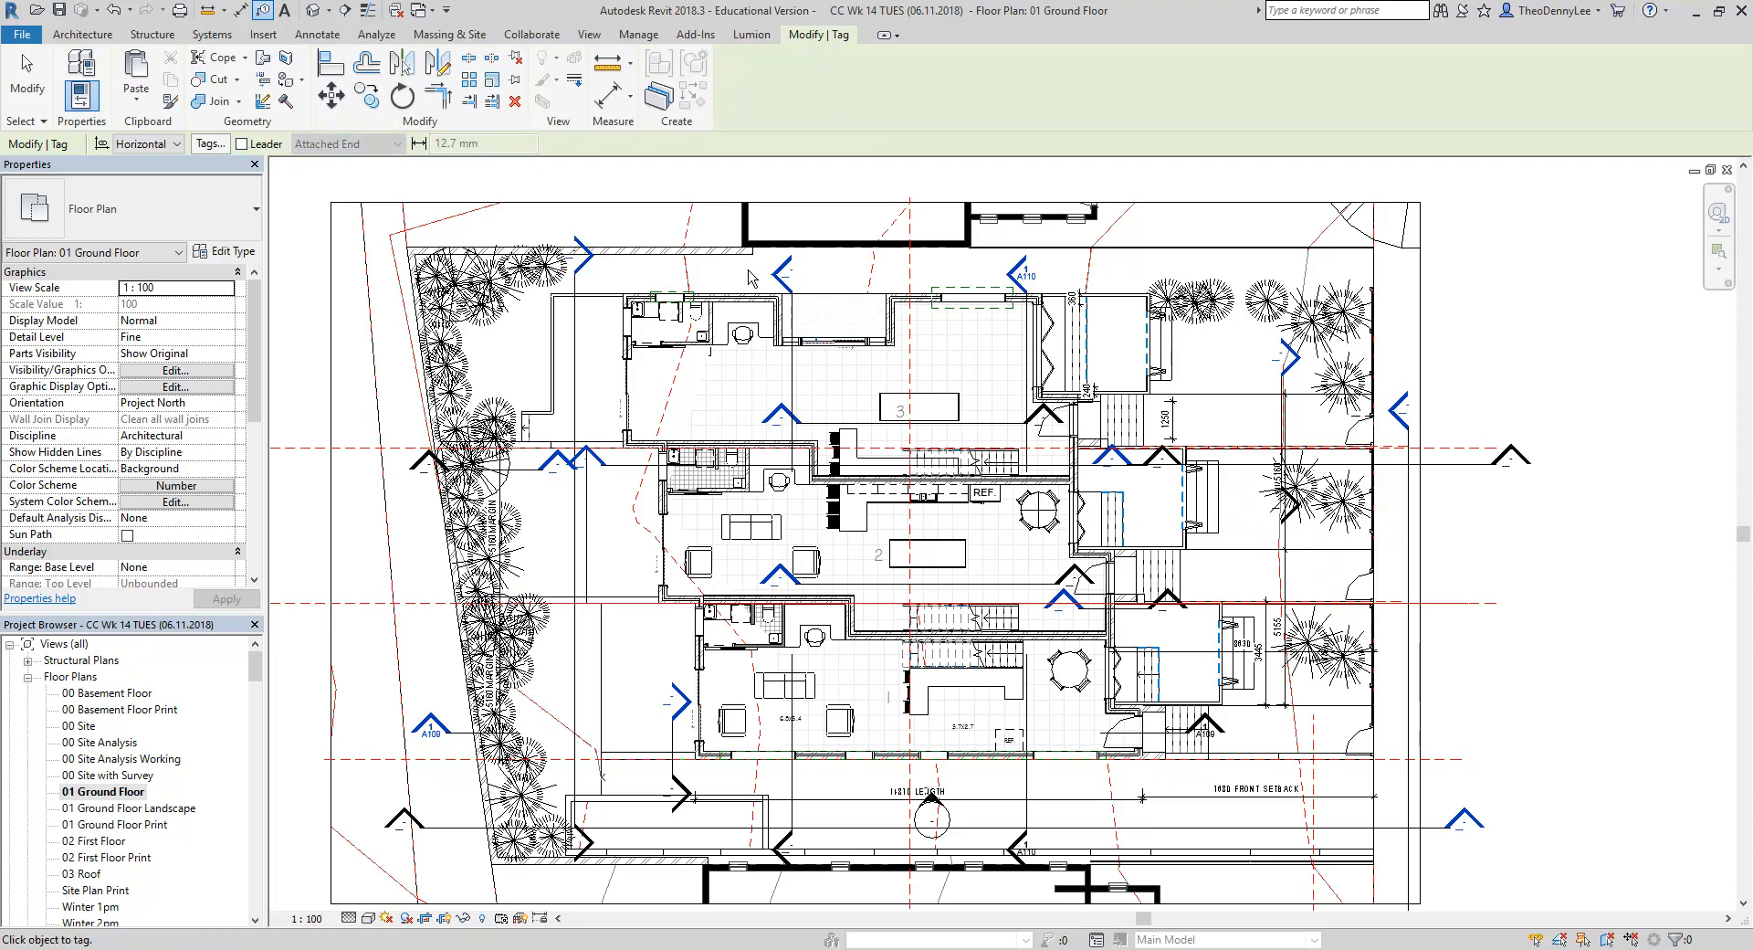
scroll(787, 274, up, 3)
scroll(878, 365, up, 3)
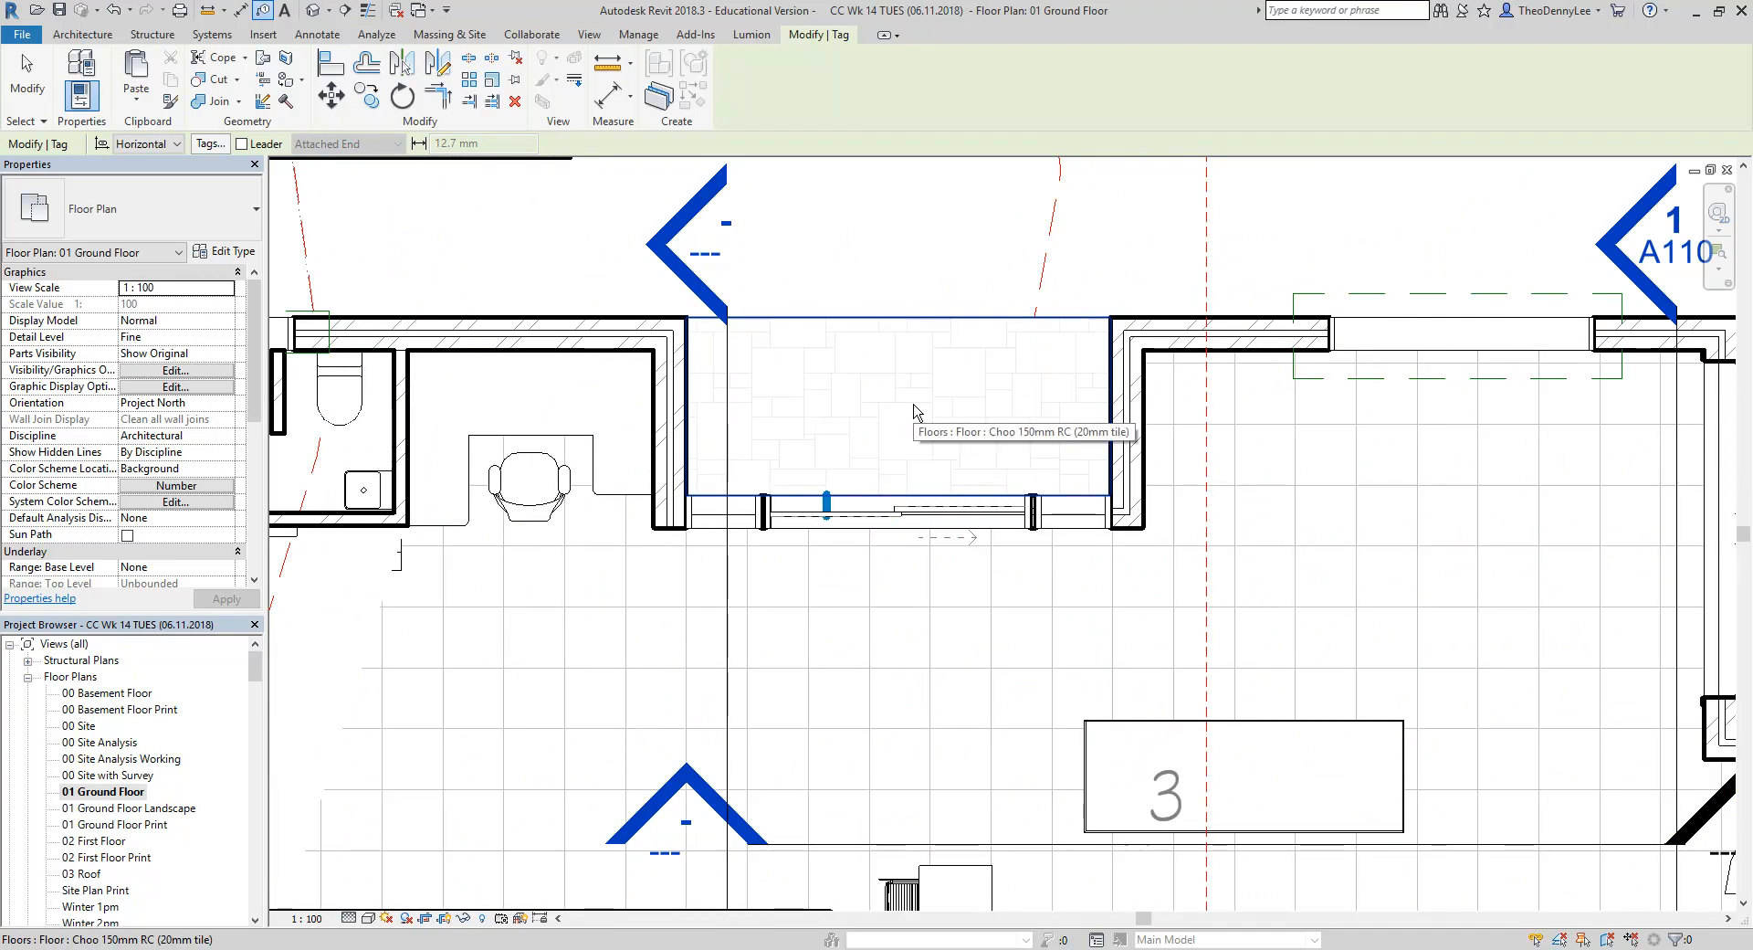
scroll(872, 399, up, 1)
click(664, 580)
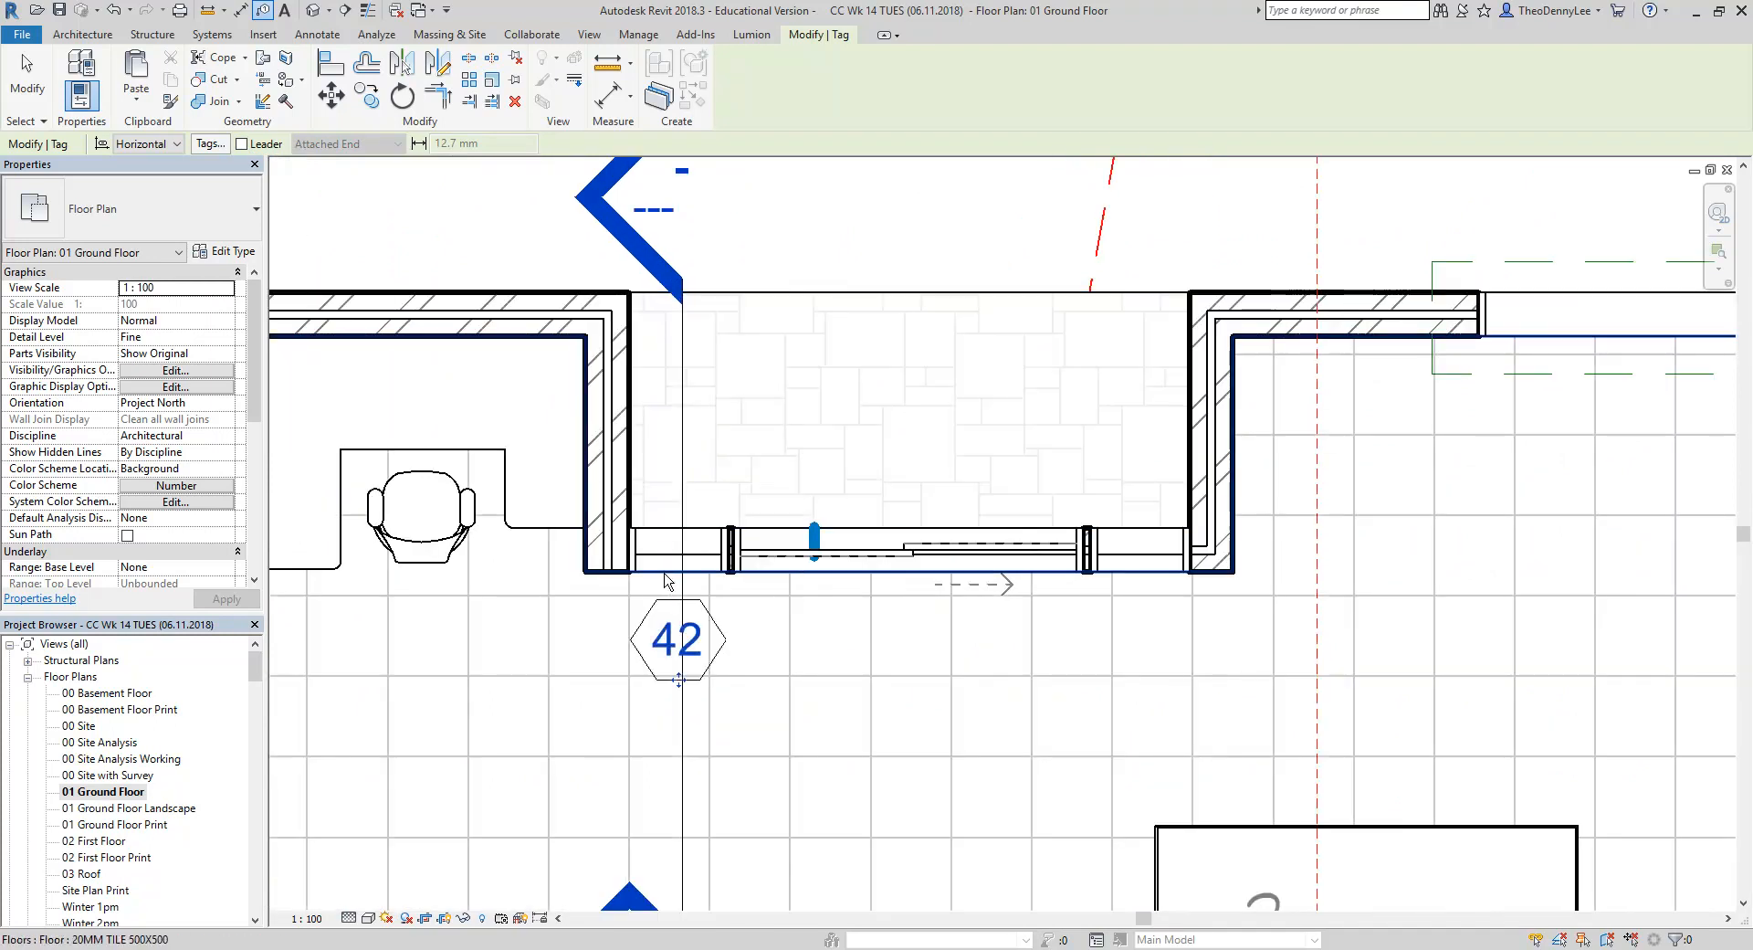
click(1139, 539)
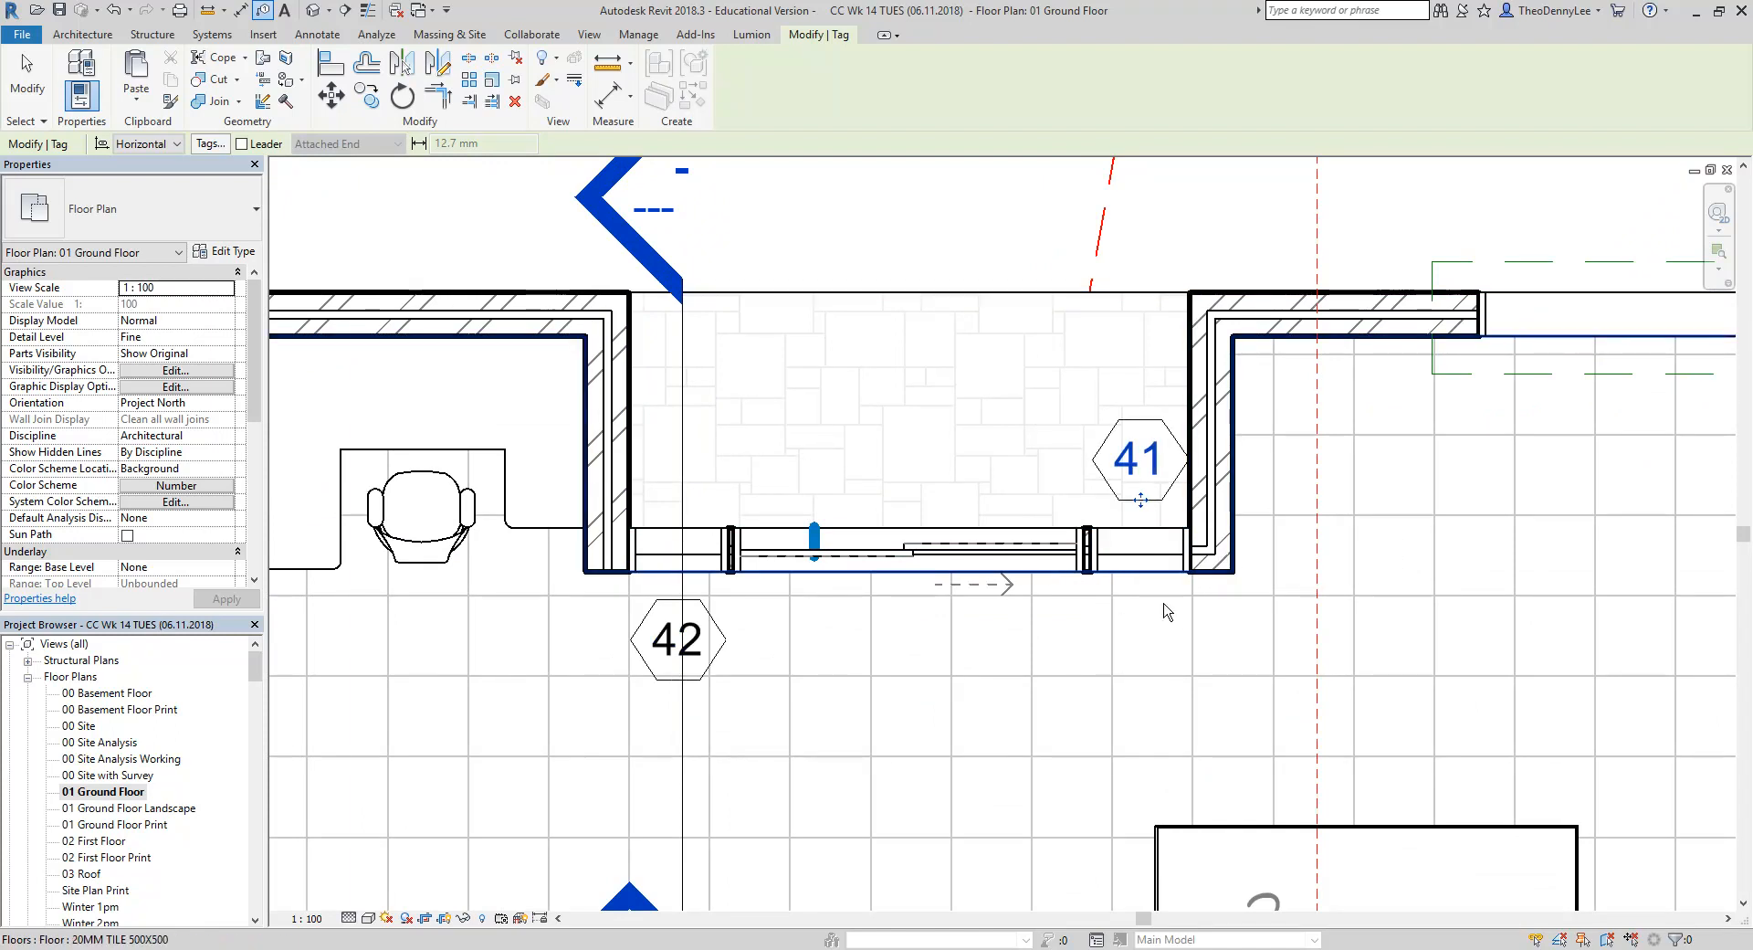
key(Escape)
key(Escape)
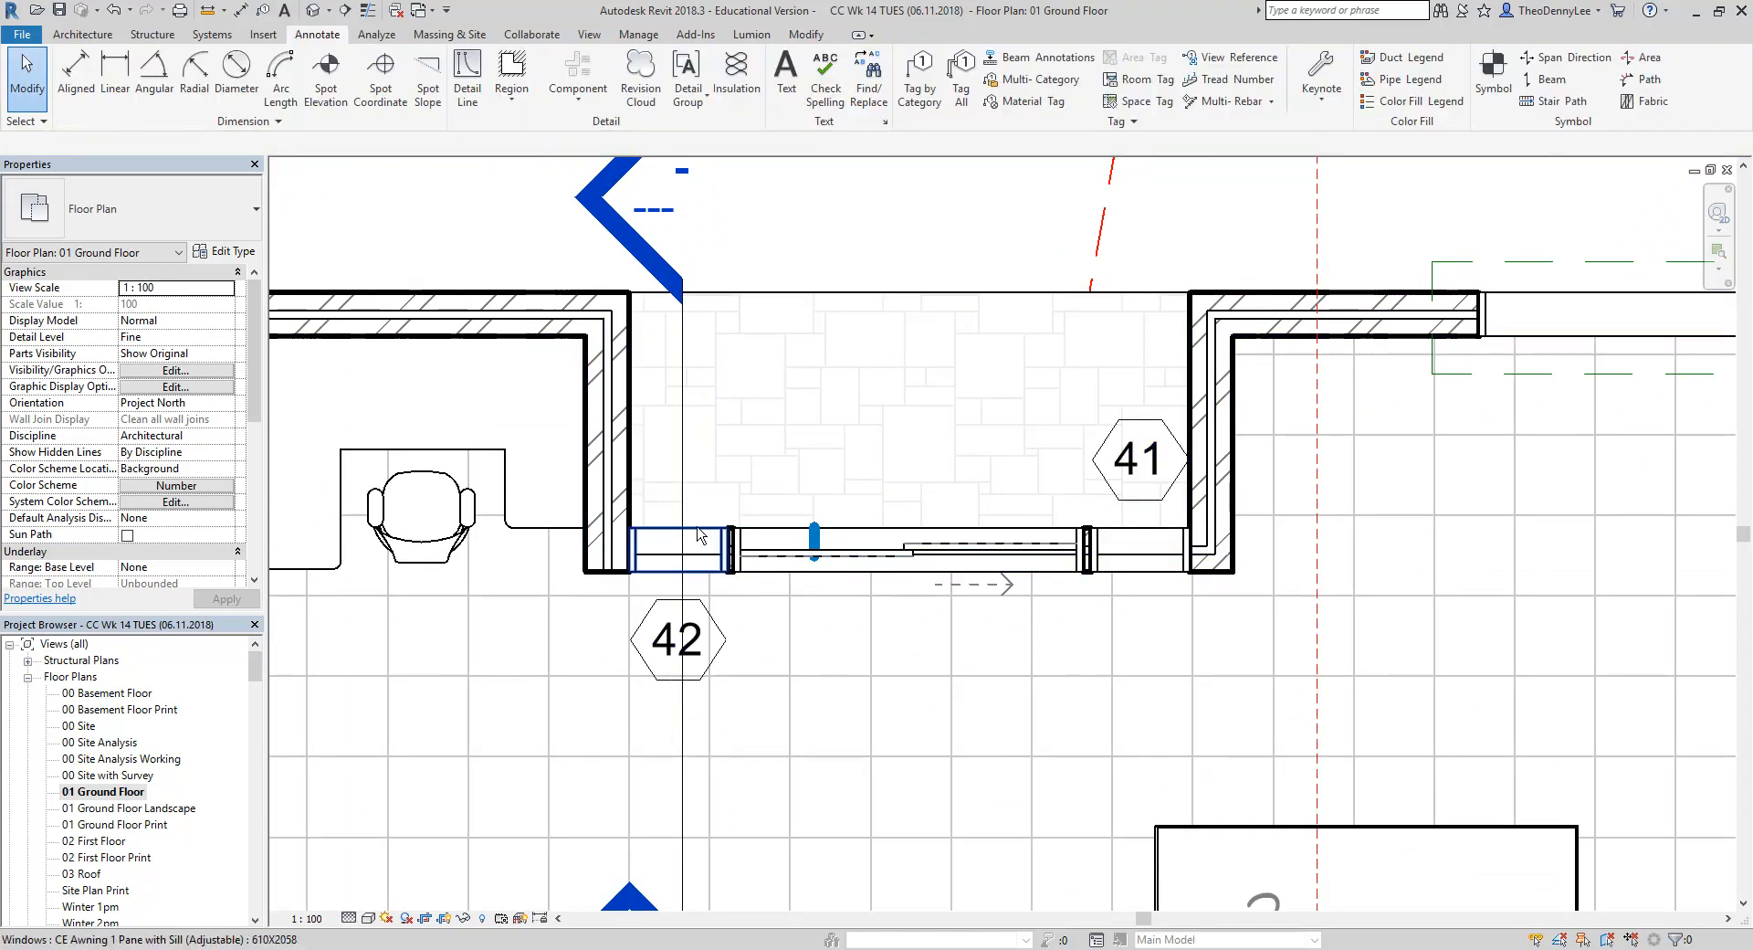
Delete the number 42 tag and retag that 610X2058 window by category on the terrace side of the wall
click(696, 564)
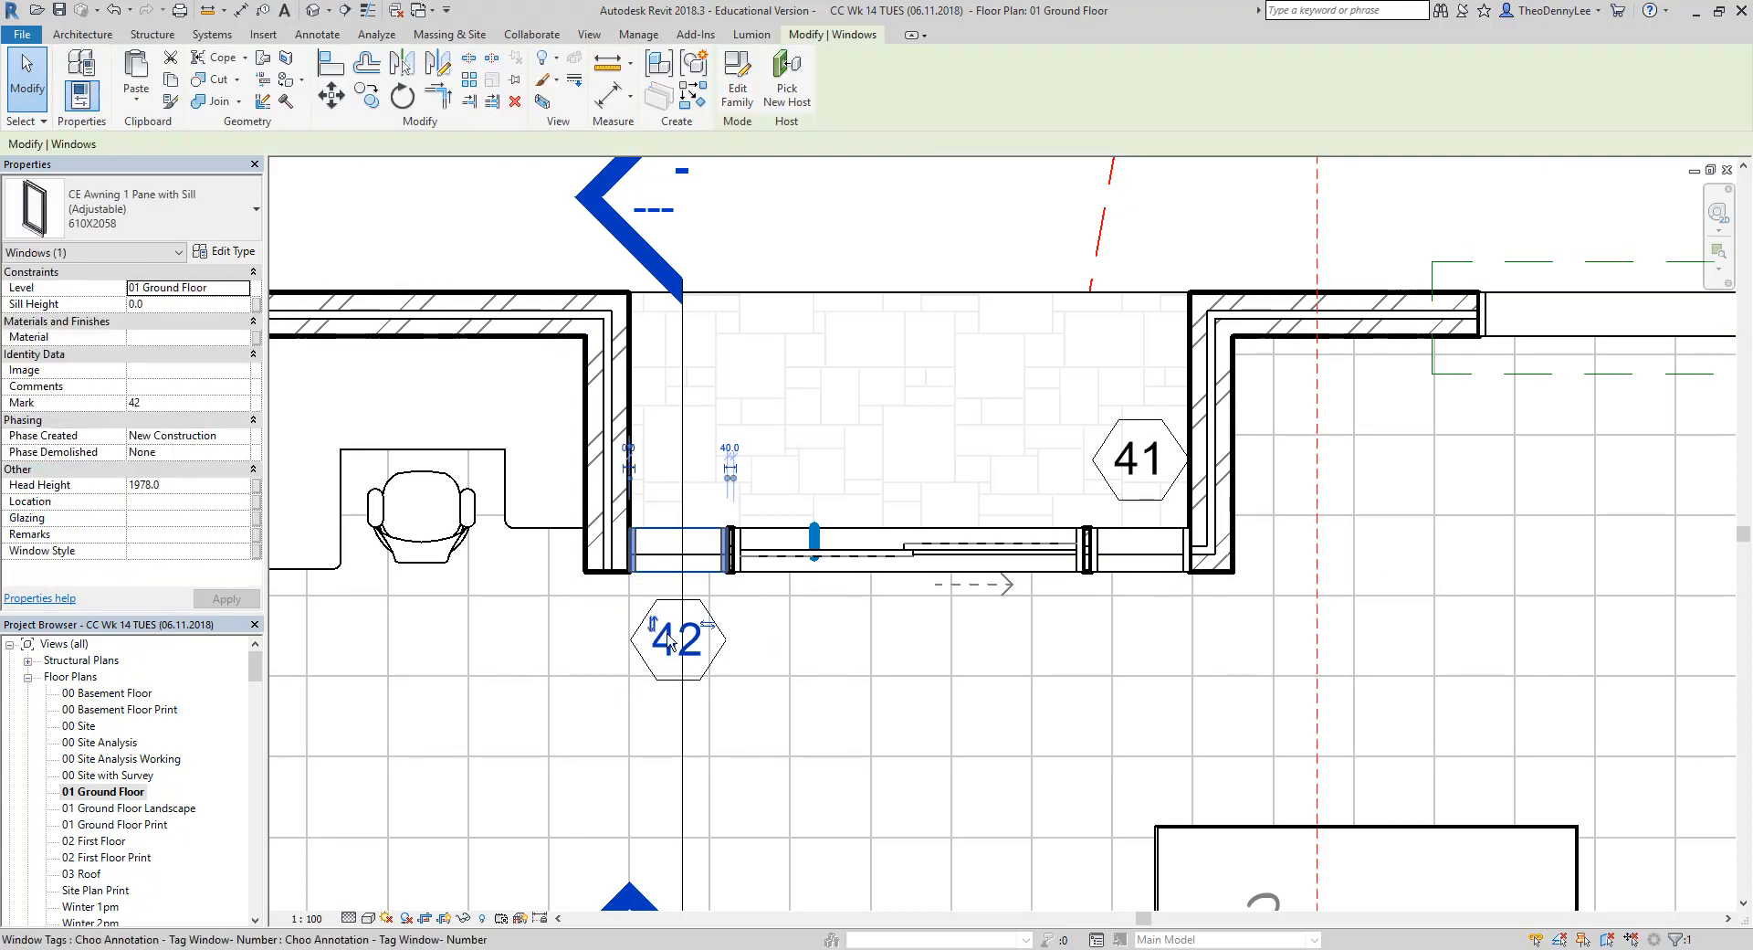
click(726, 657)
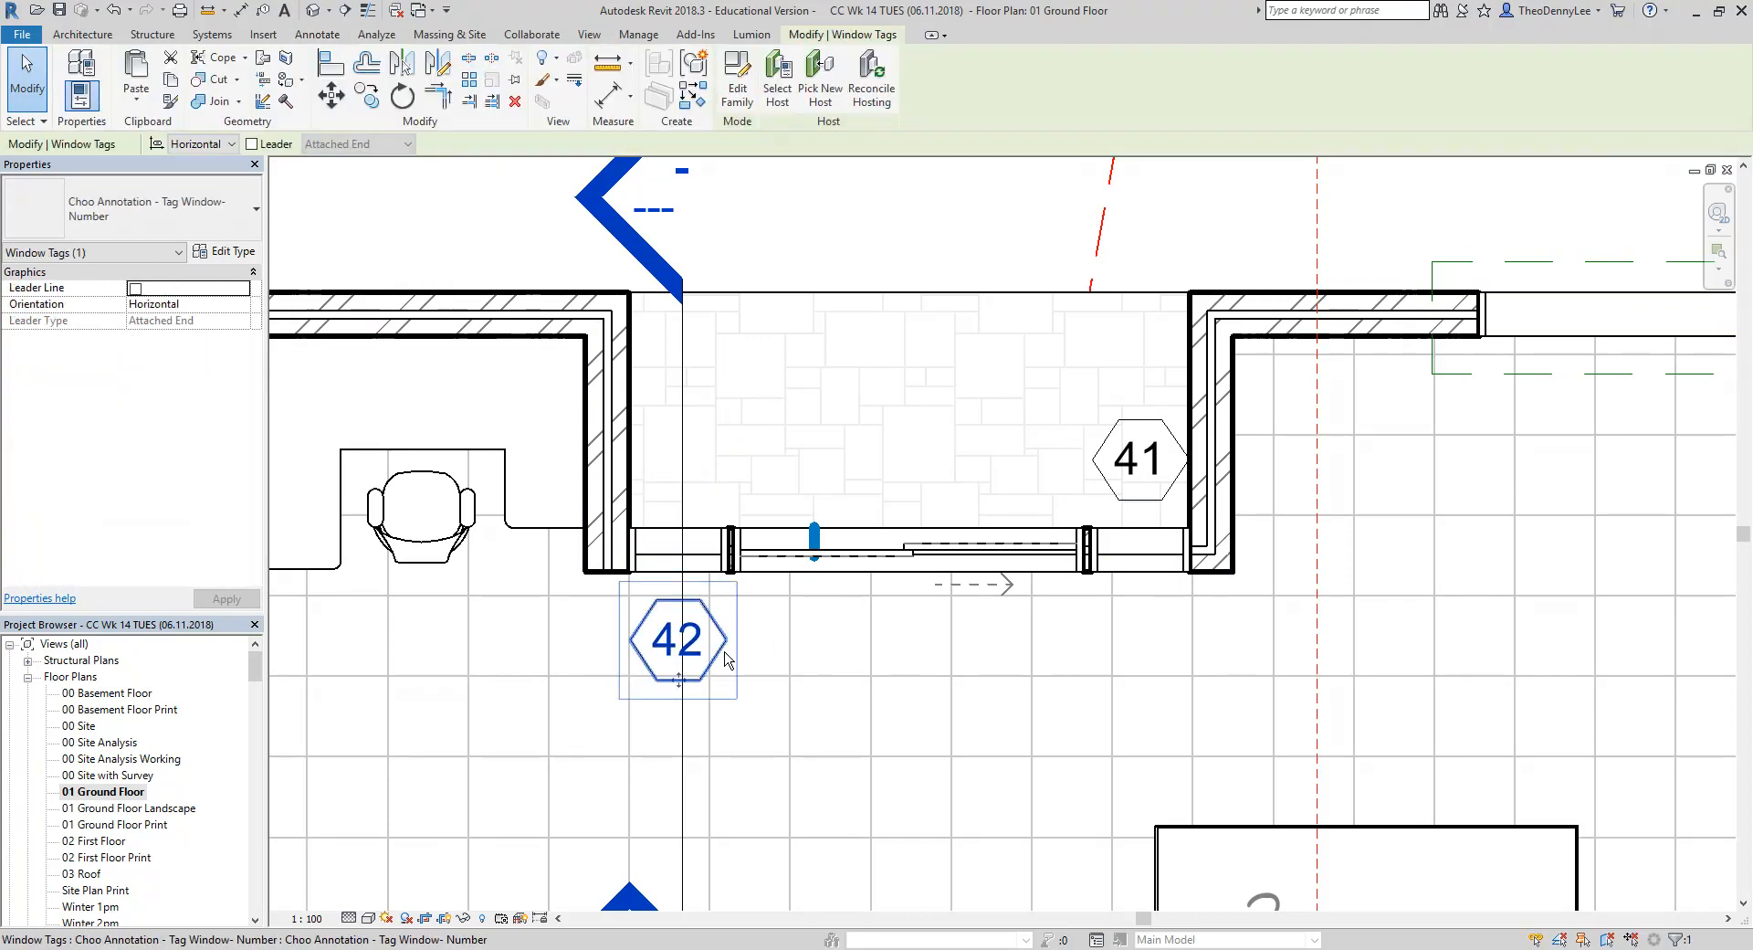
key(Delete)
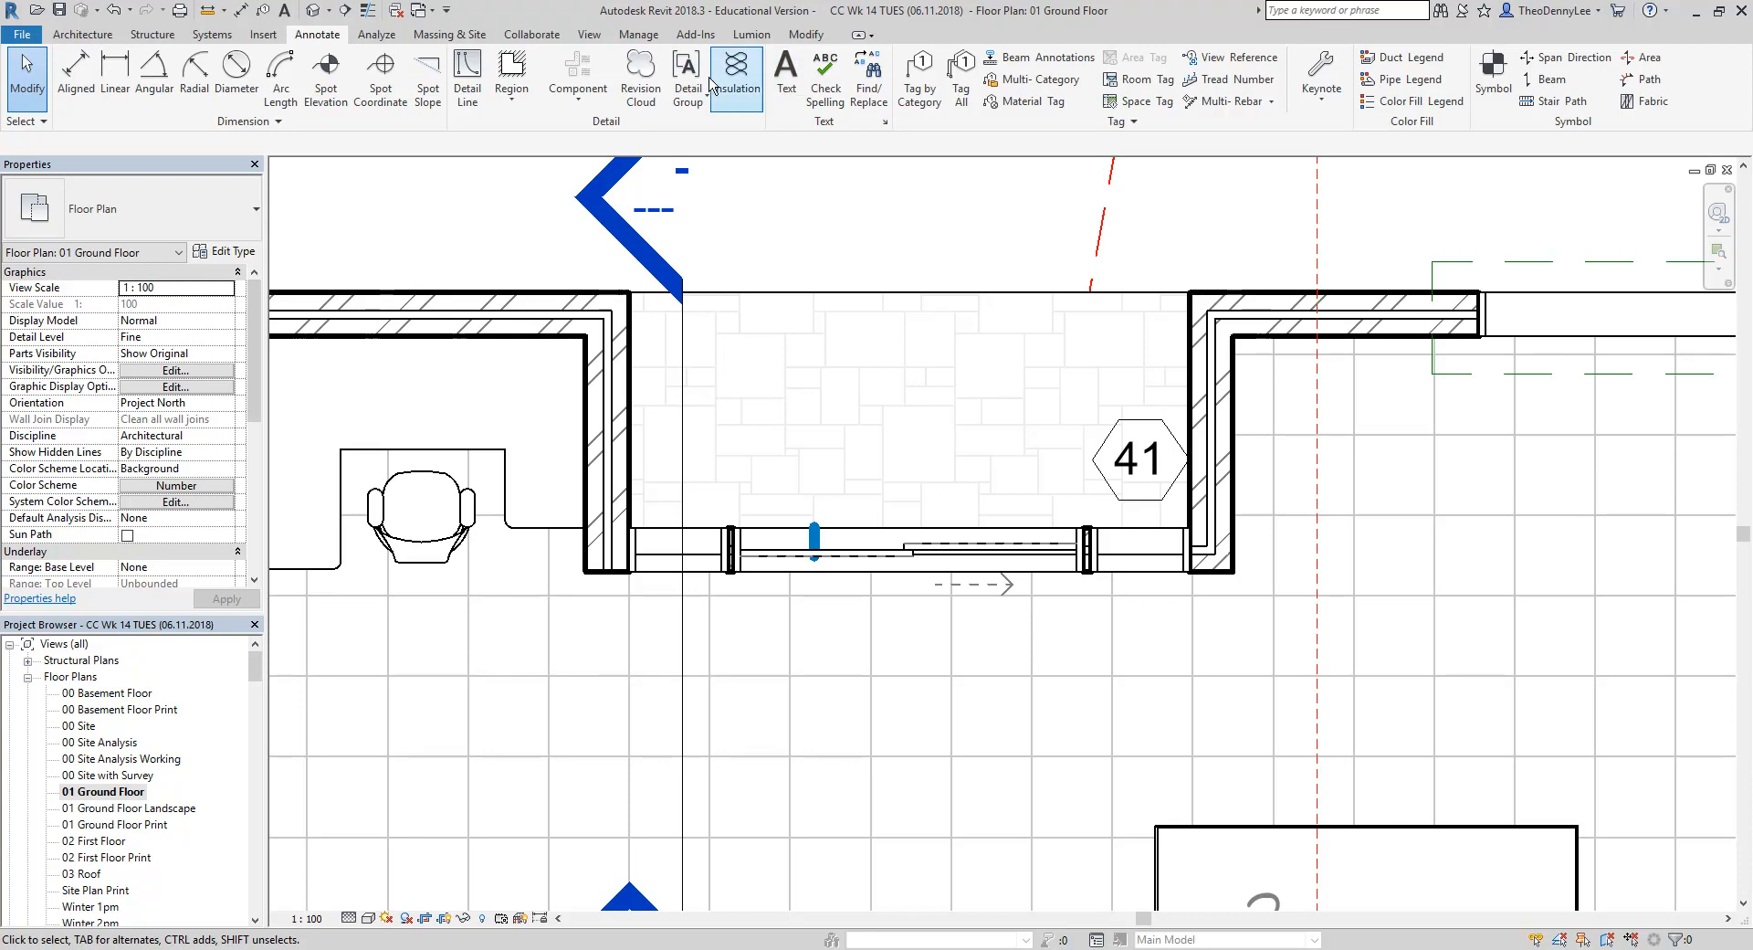
click(907, 76)
click(695, 534)
key(Escape)
Tag the four windows along unit 1's long exterior side wall by category, without leaders
scroll(887, 601, down, 2)
middle_drag(884, 597, 823, 566)
scroll(823, 566, down, 5)
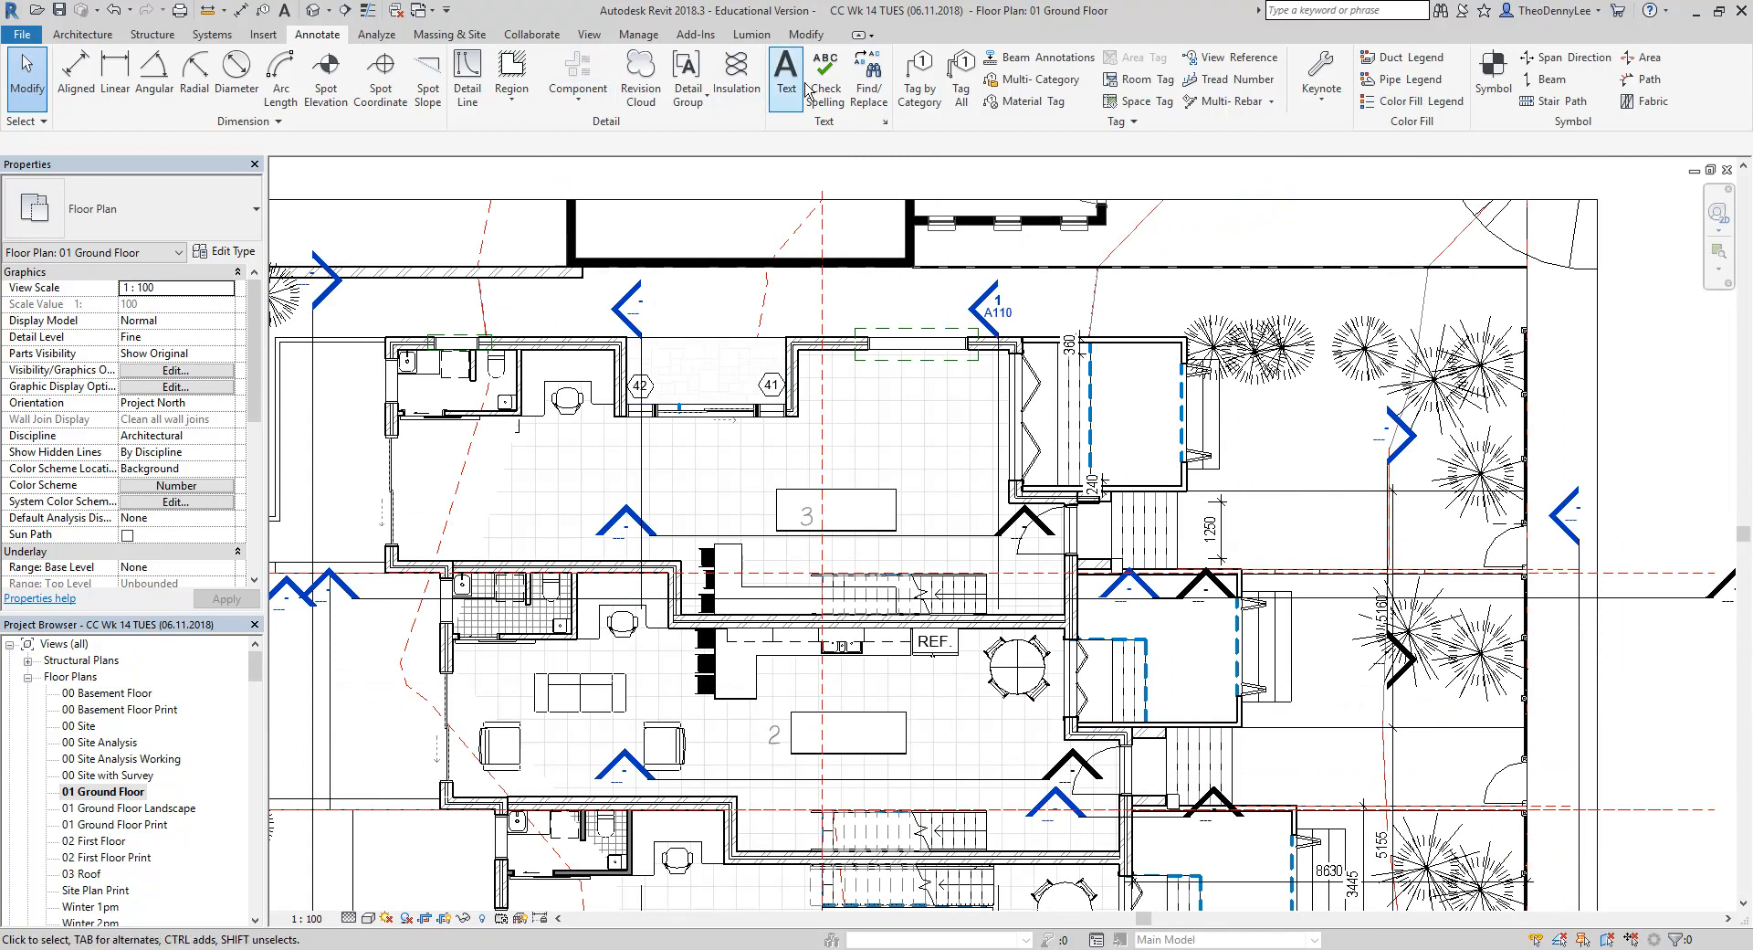
click(920, 81)
middle_drag(1208, 760, 1029, 571)
scroll(1029, 570, down, 3)
scroll(1093, 730, up, 5)
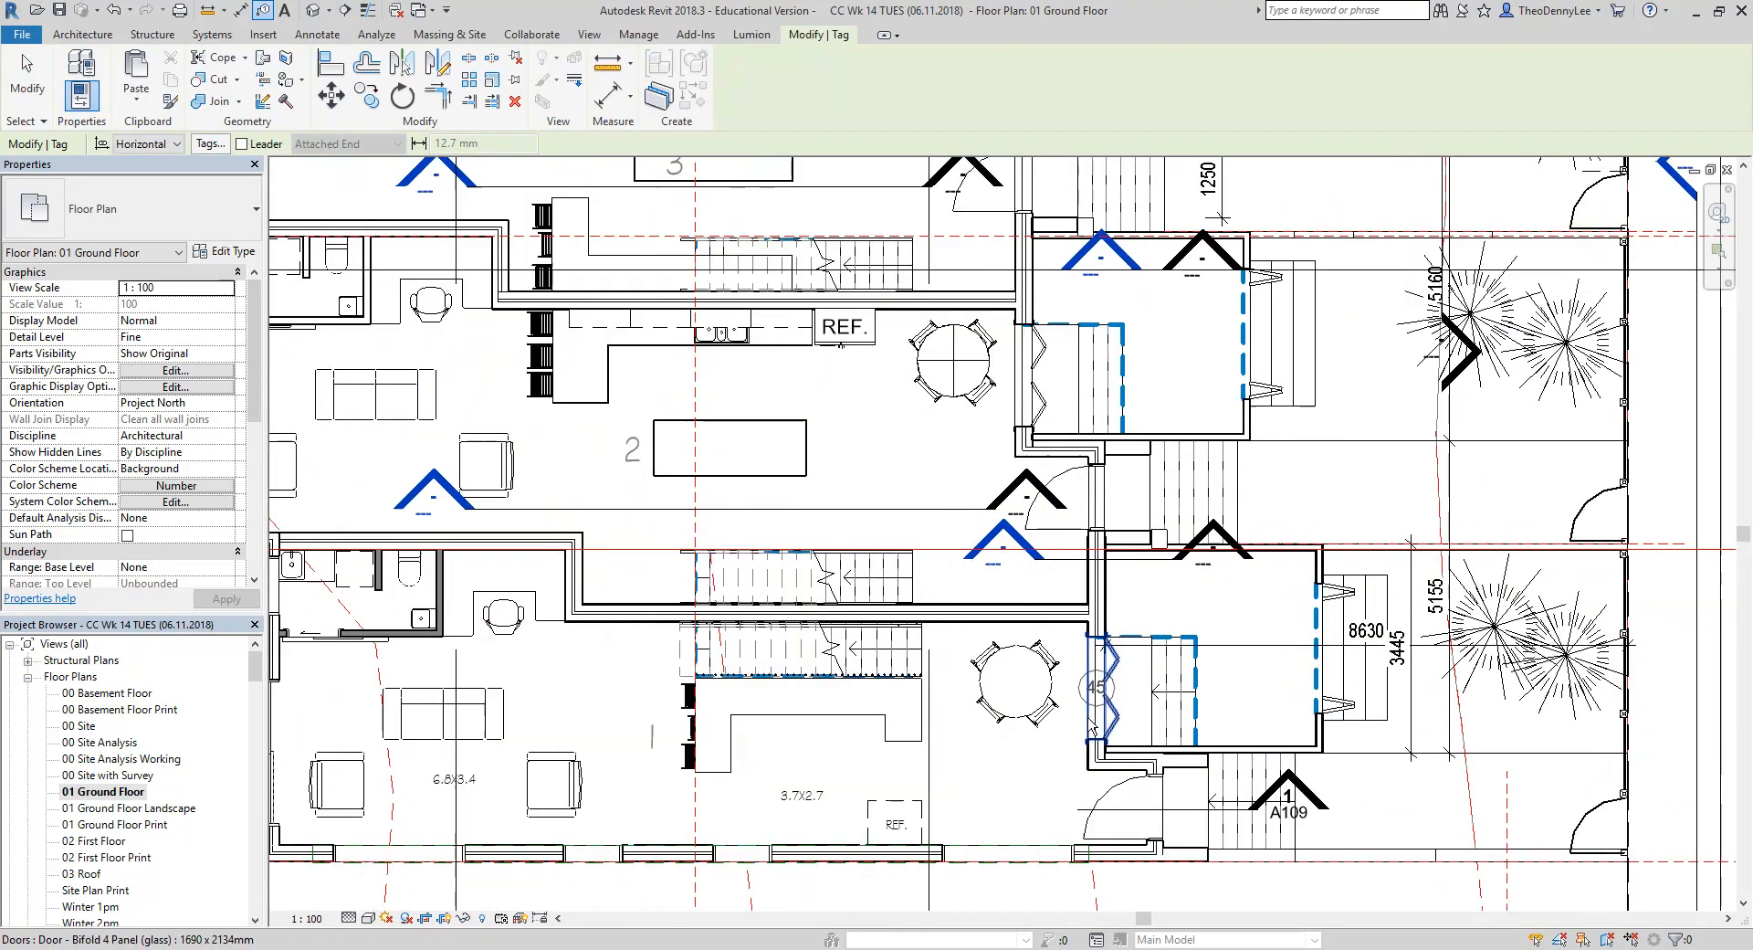
scroll(1092, 694, up, 2)
middle_drag(1024, 687, 1249, 433)
click(1214, 646)
click(855, 664)
click(658, 663)
middle_drag(422, 671, 913, 671)
click(902, 665)
Flip the facing of unit 1's 850x1800 bathroom window and tag it by category outside the wall
scroll(807, 561, down, 4)
middle_drag(807, 560, 757, 716)
scroll(663, 578, up, 3)
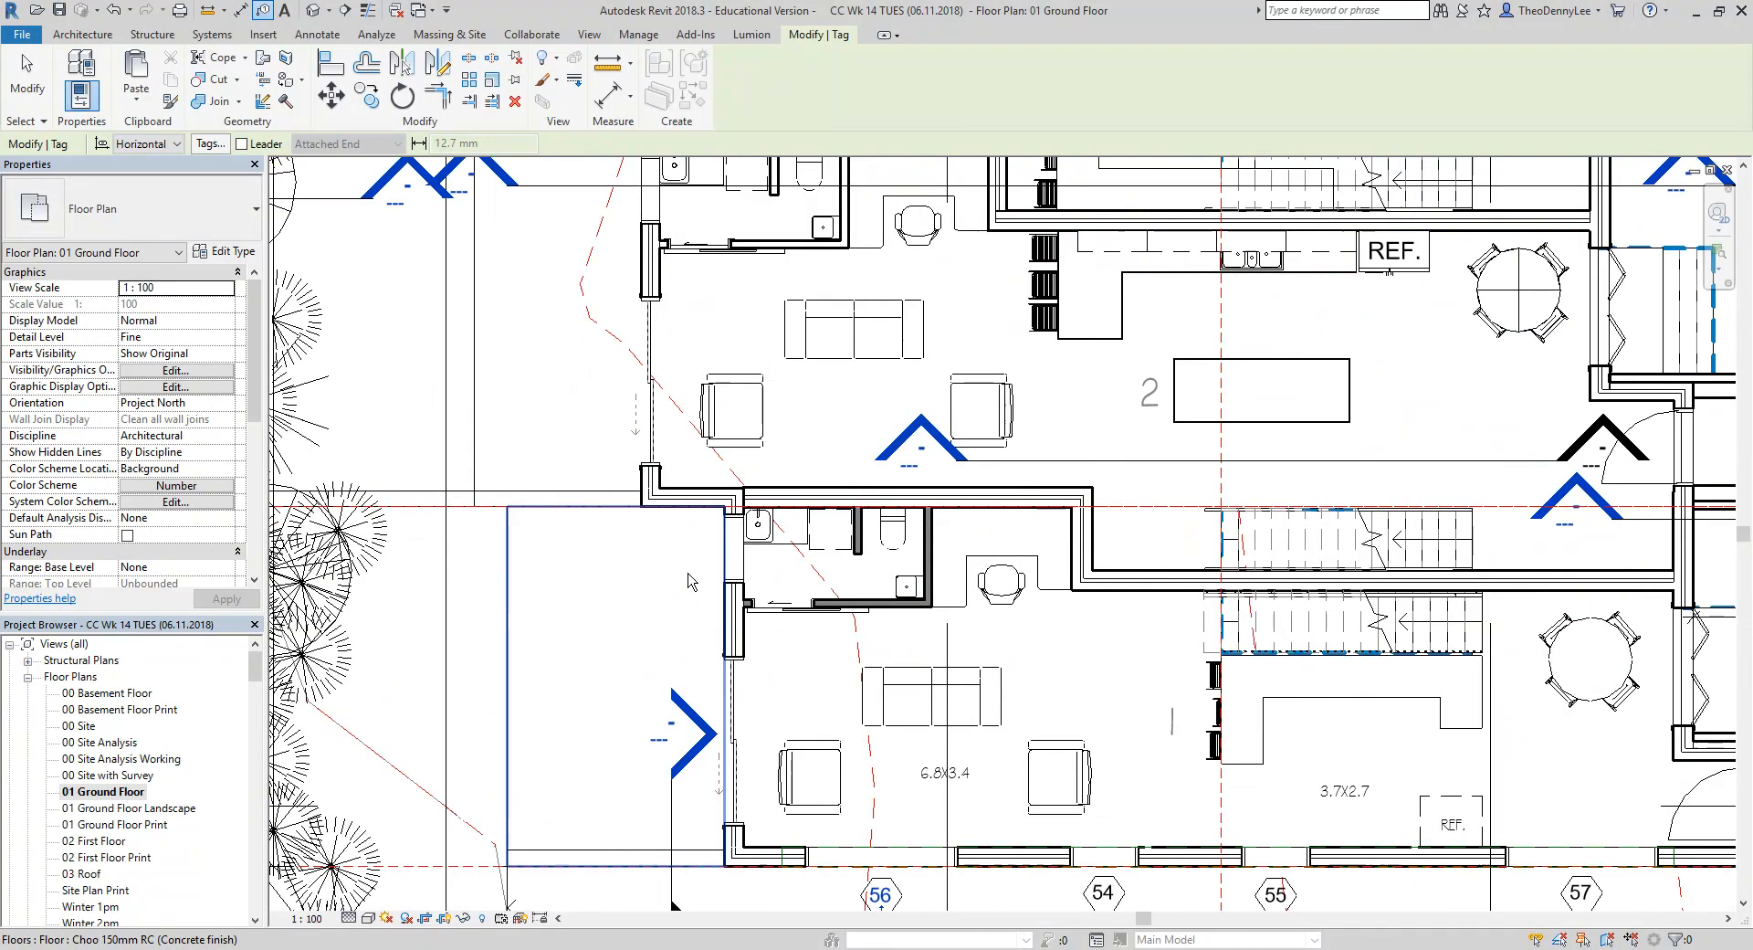
scroll(676, 575, up, 3)
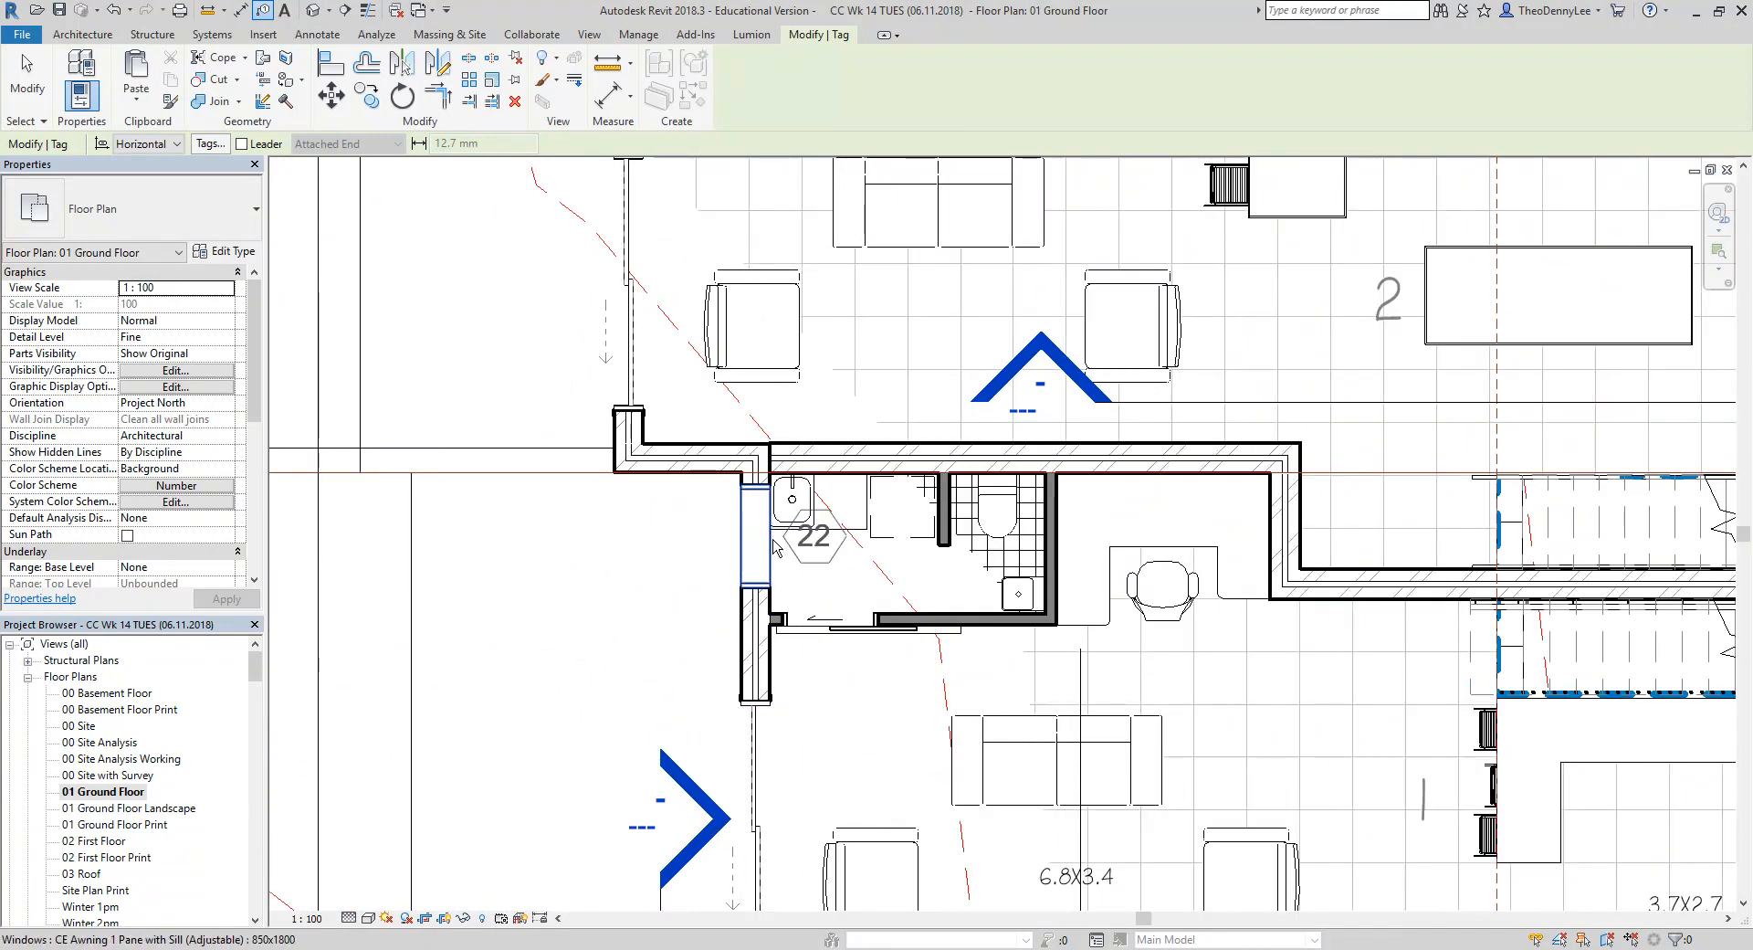
key(Escape)
click(771, 546)
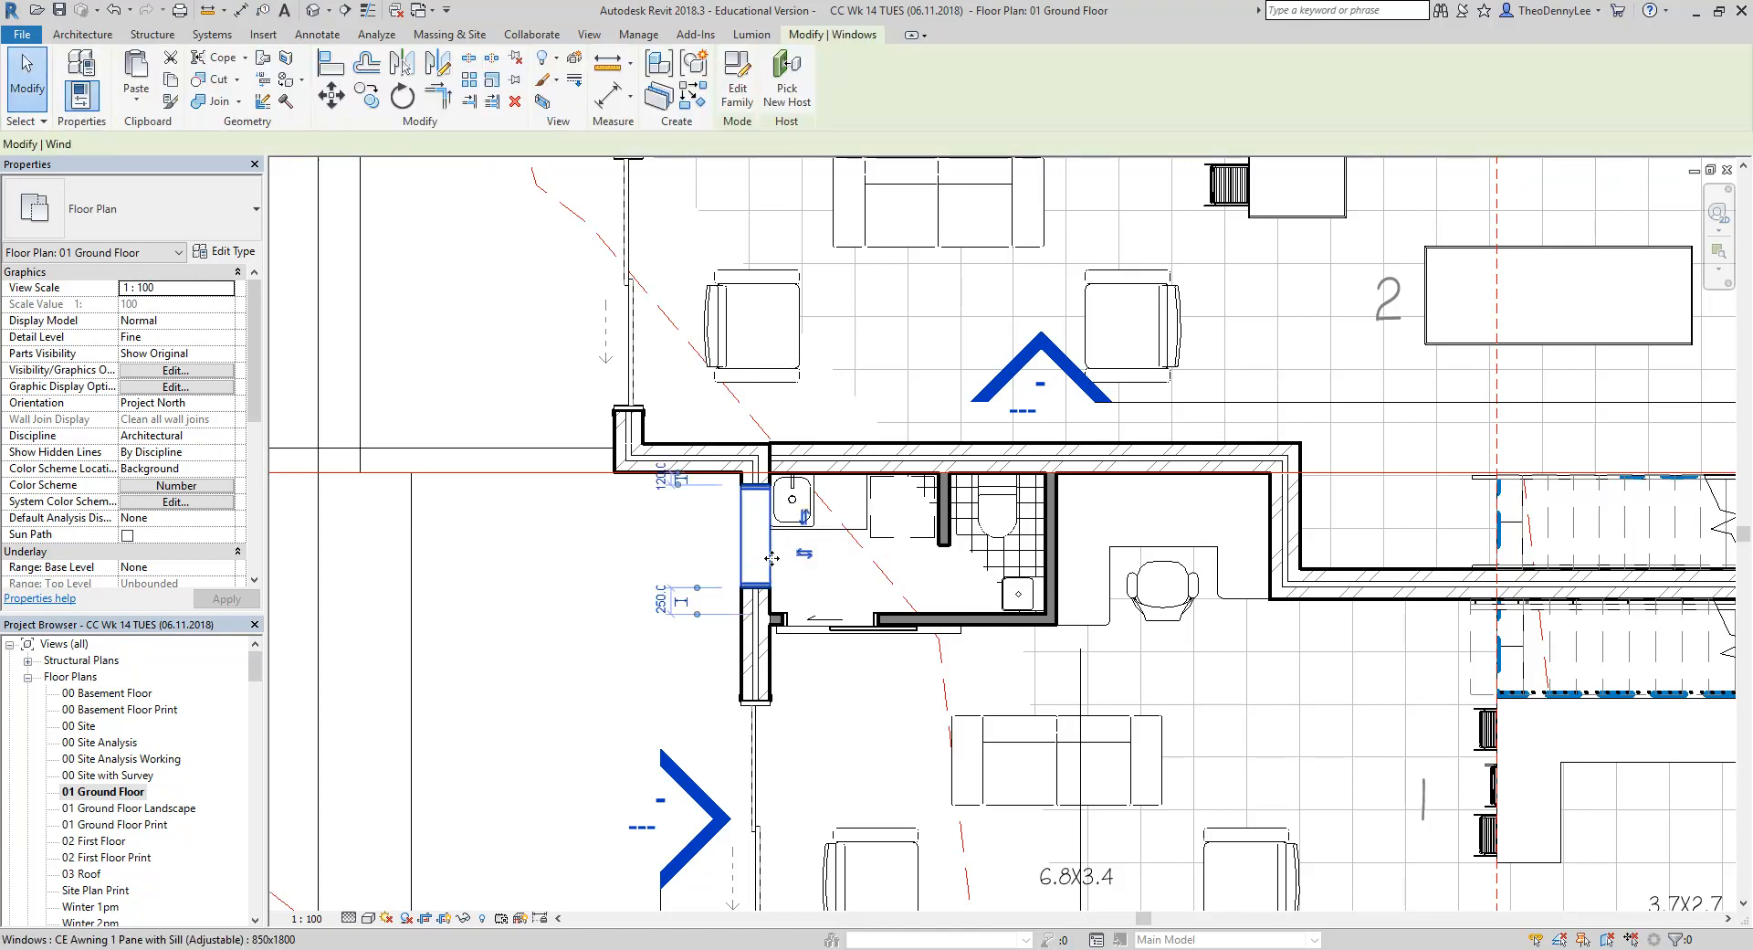
click(804, 553)
key(Escape)
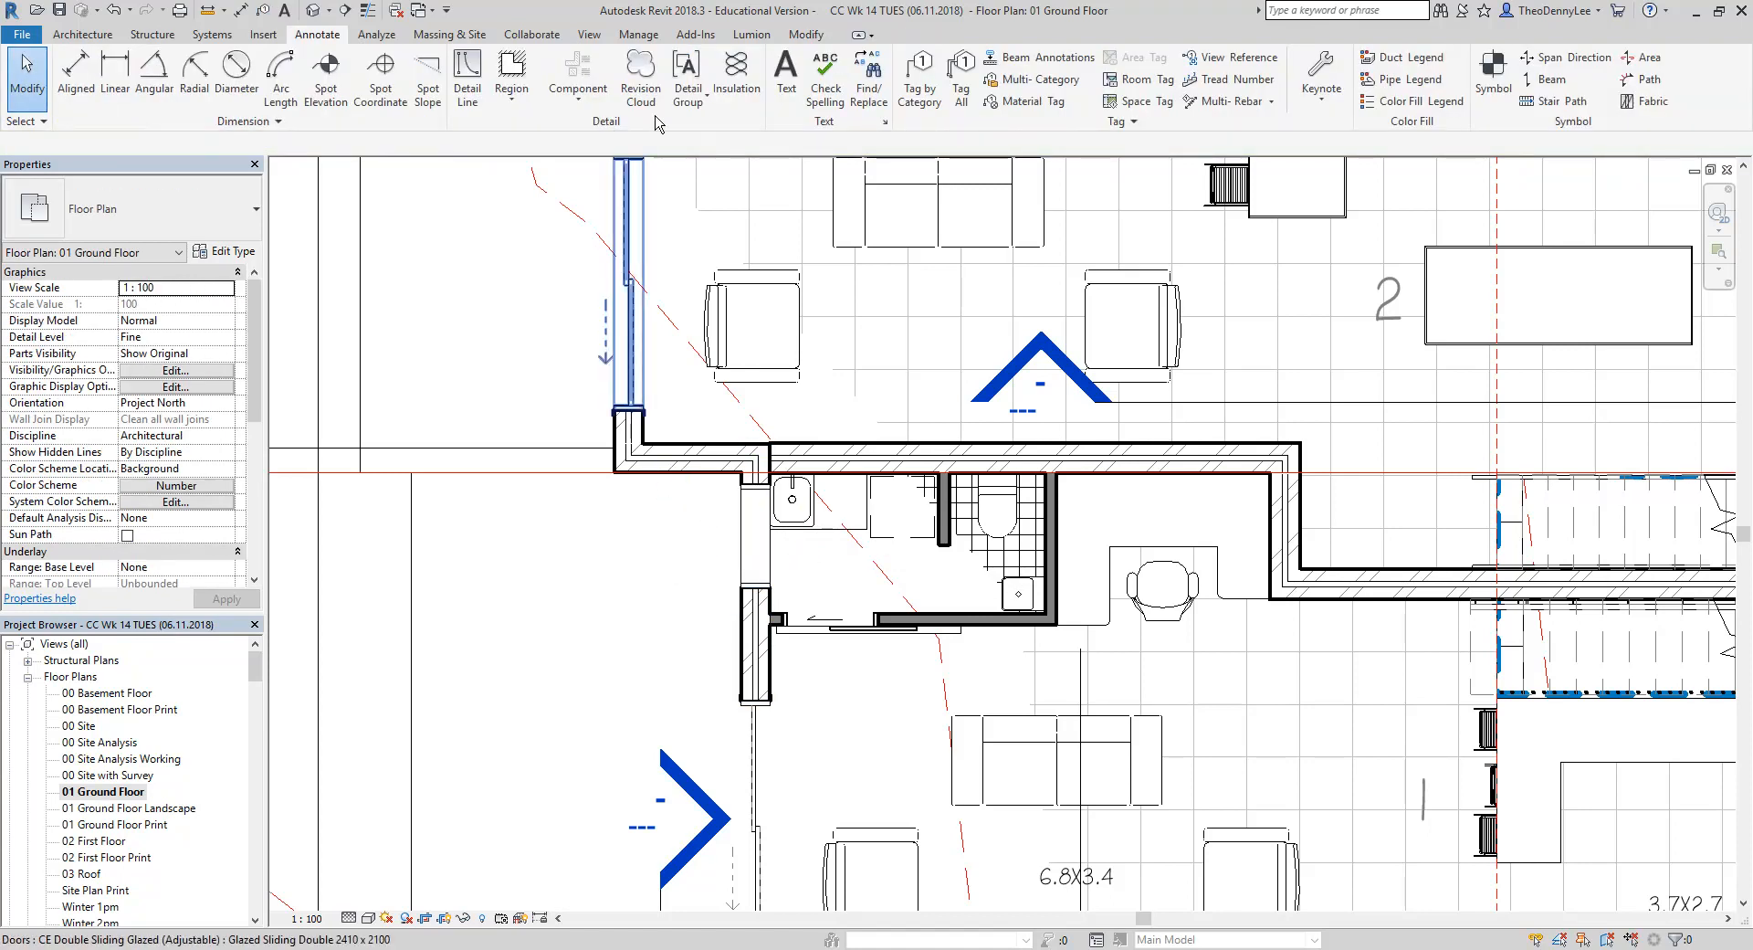
click(920, 84)
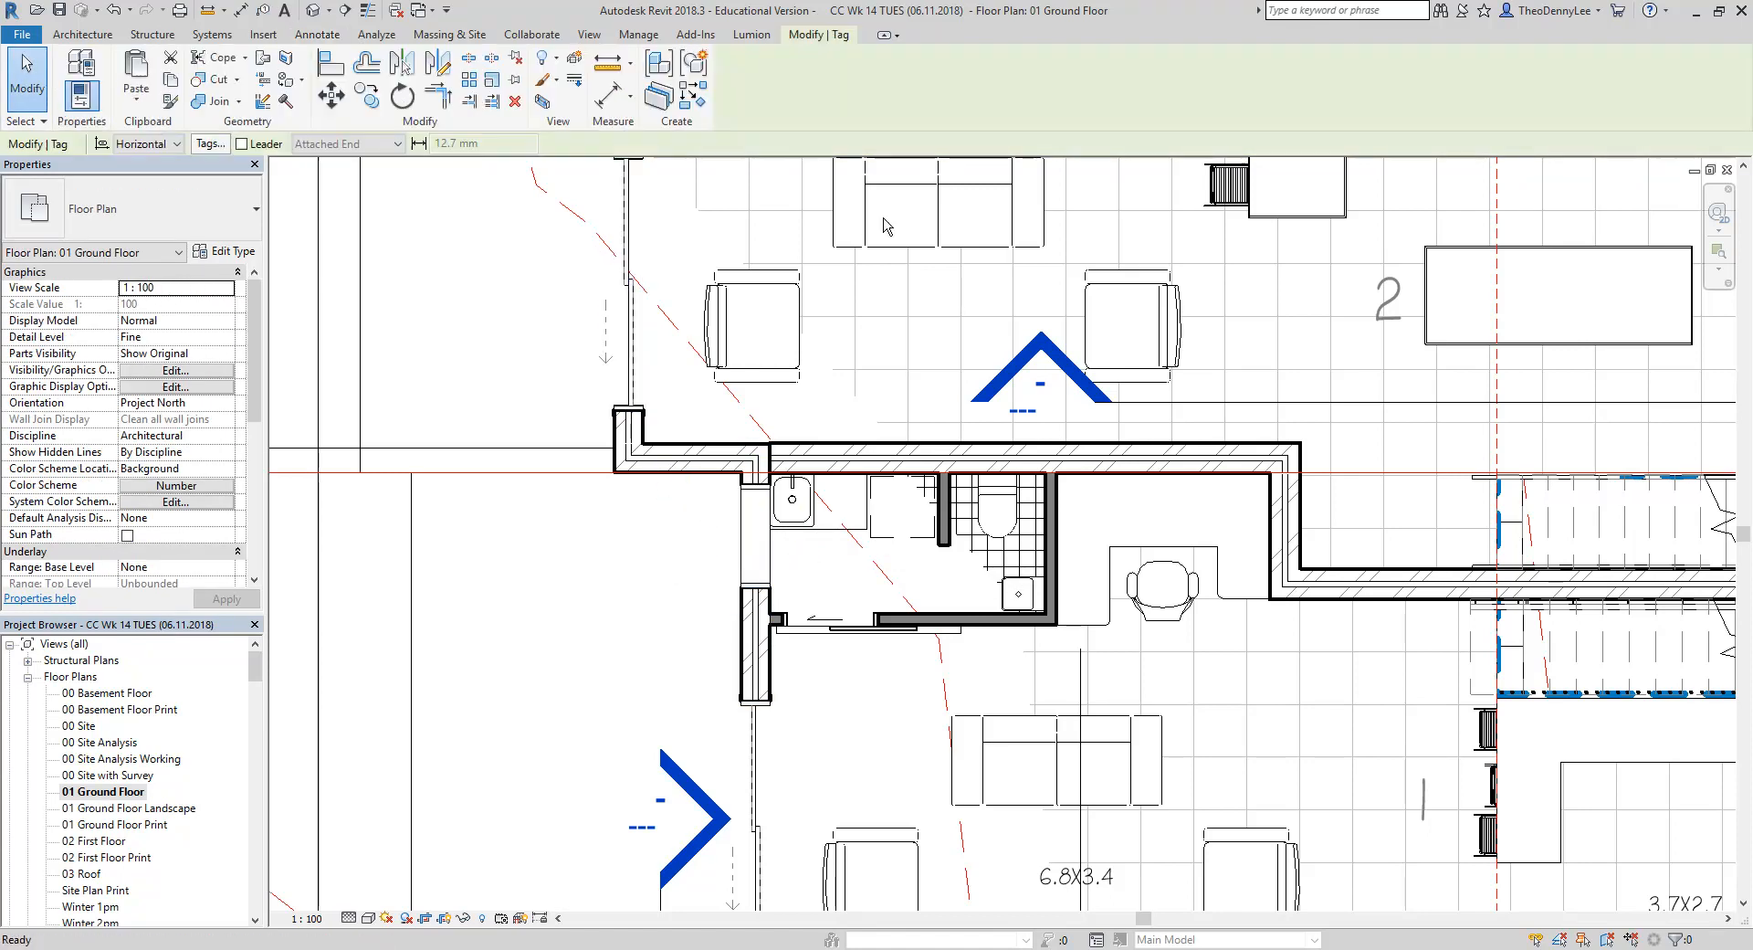
click(744, 548)
Flip the facing of unit 2's 850x1800 bathroom window and tag it by category outside the wall
scroll(744, 548, down, 2)
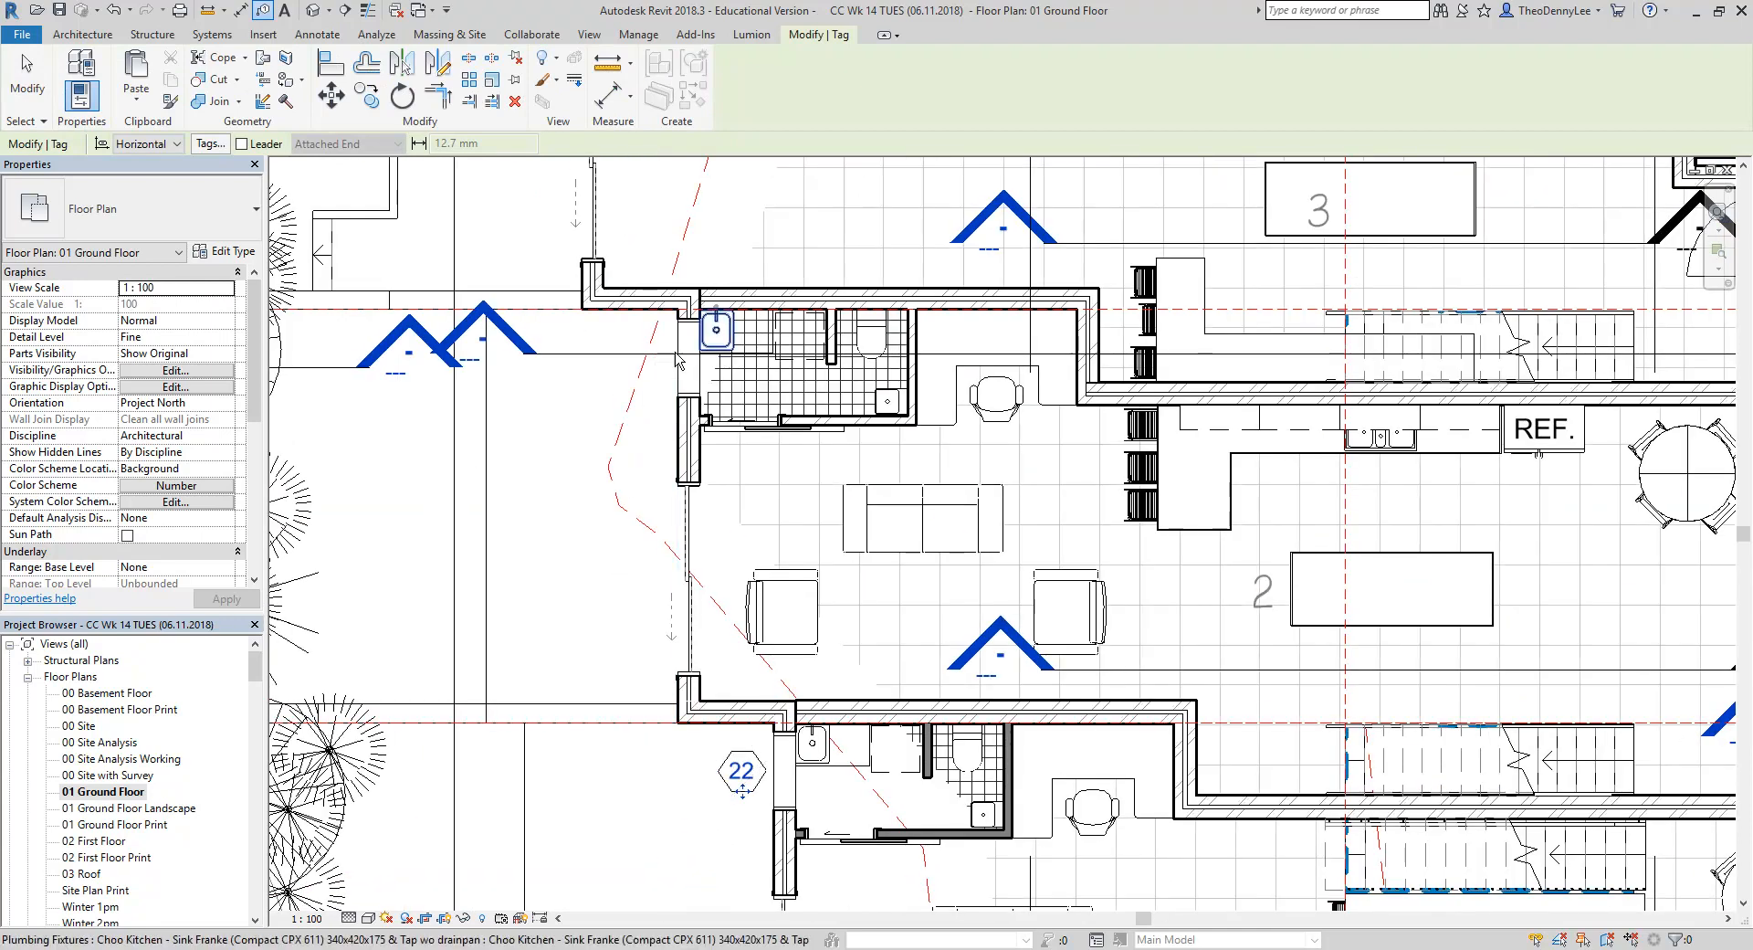
scroll(680, 361, up, 3)
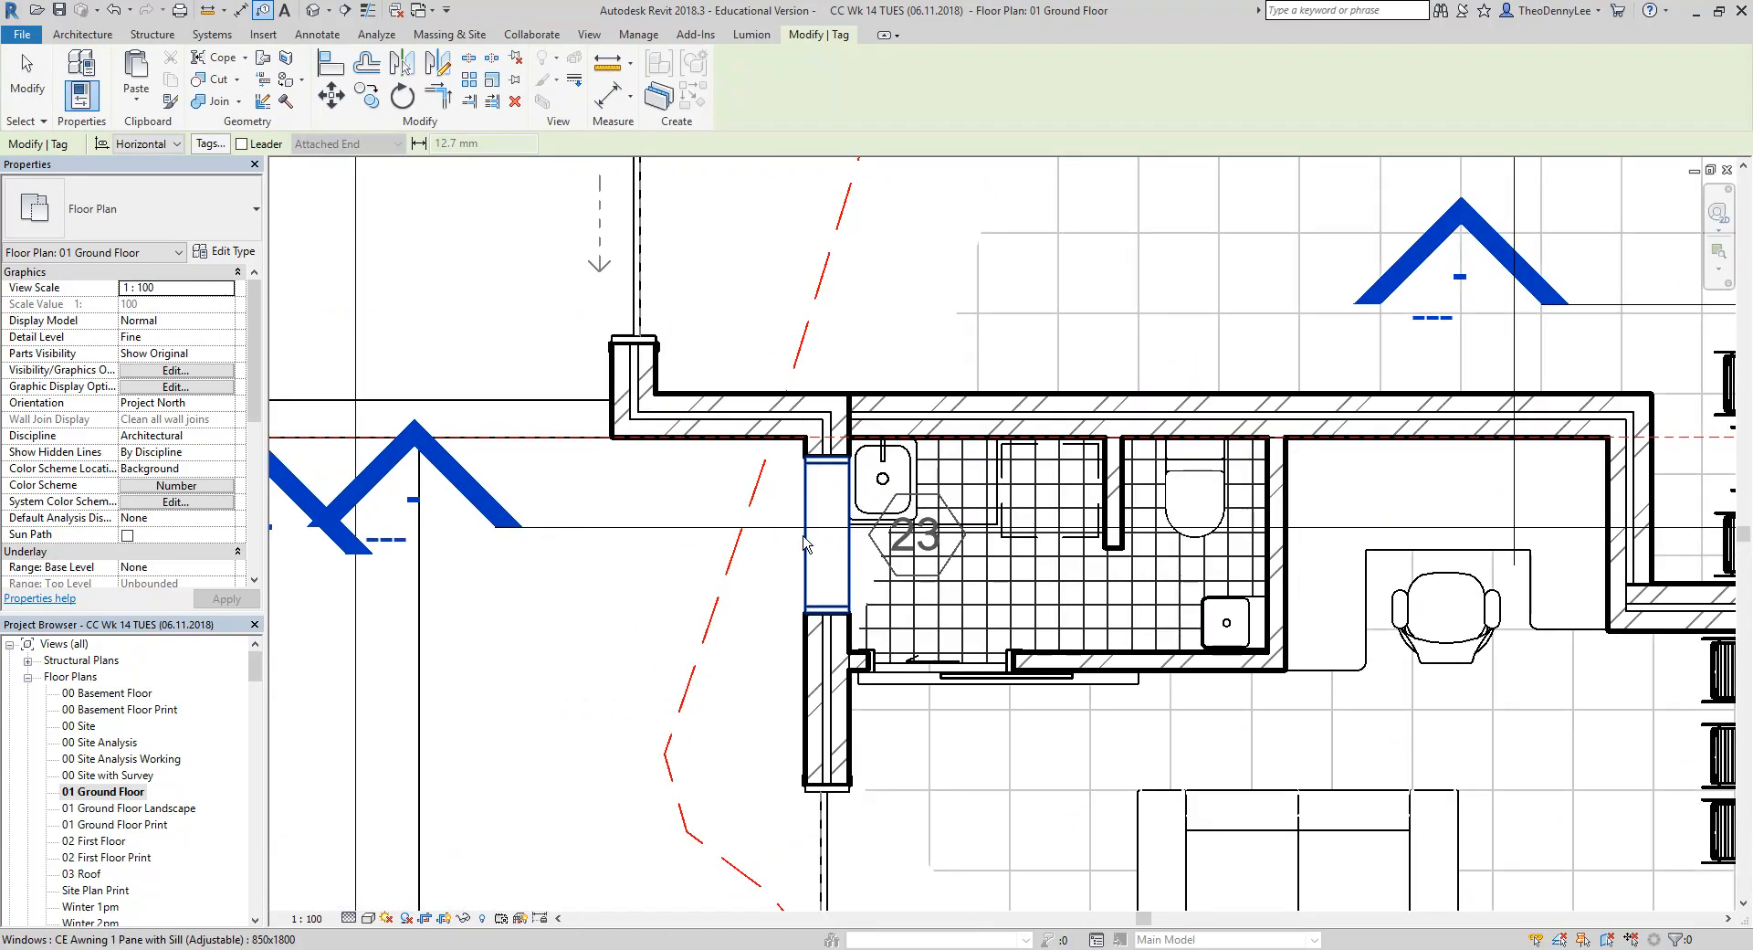
key(Escape)
click(812, 557)
click(769, 178)
click(919, 82)
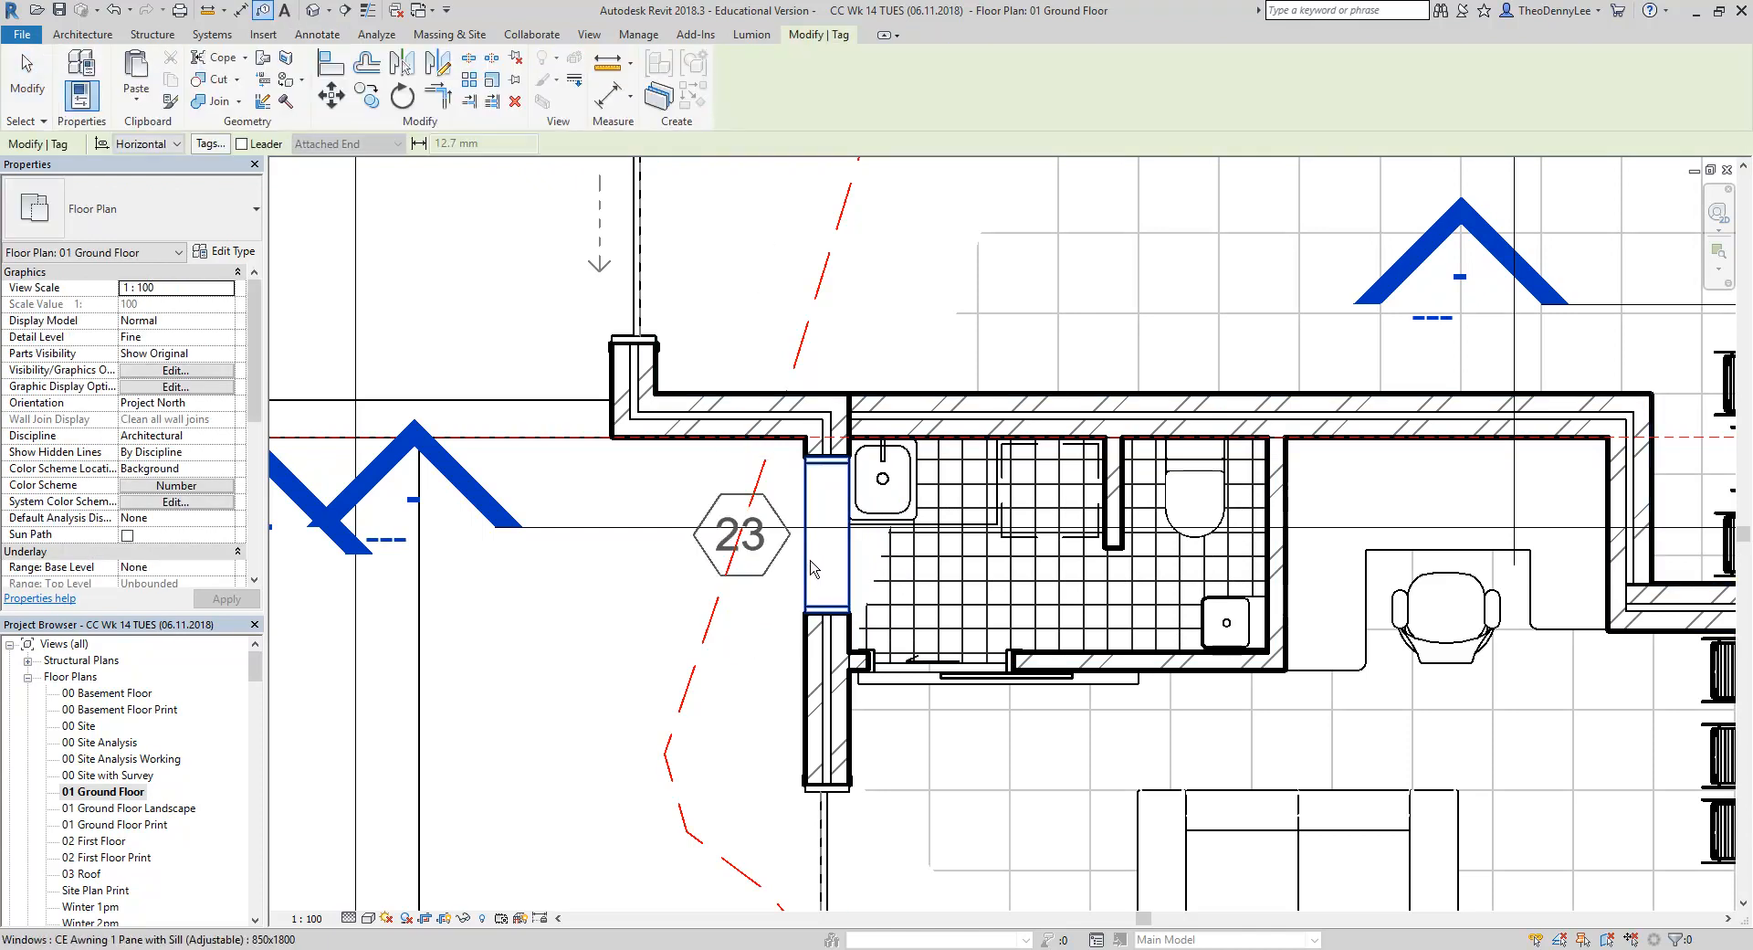
Flip the facing of unit 3's bathroom window beside the sink, then tag both exterior bathroom windows by category
scroll(757, 368, down, 3)
scroll(648, 570, up, 2)
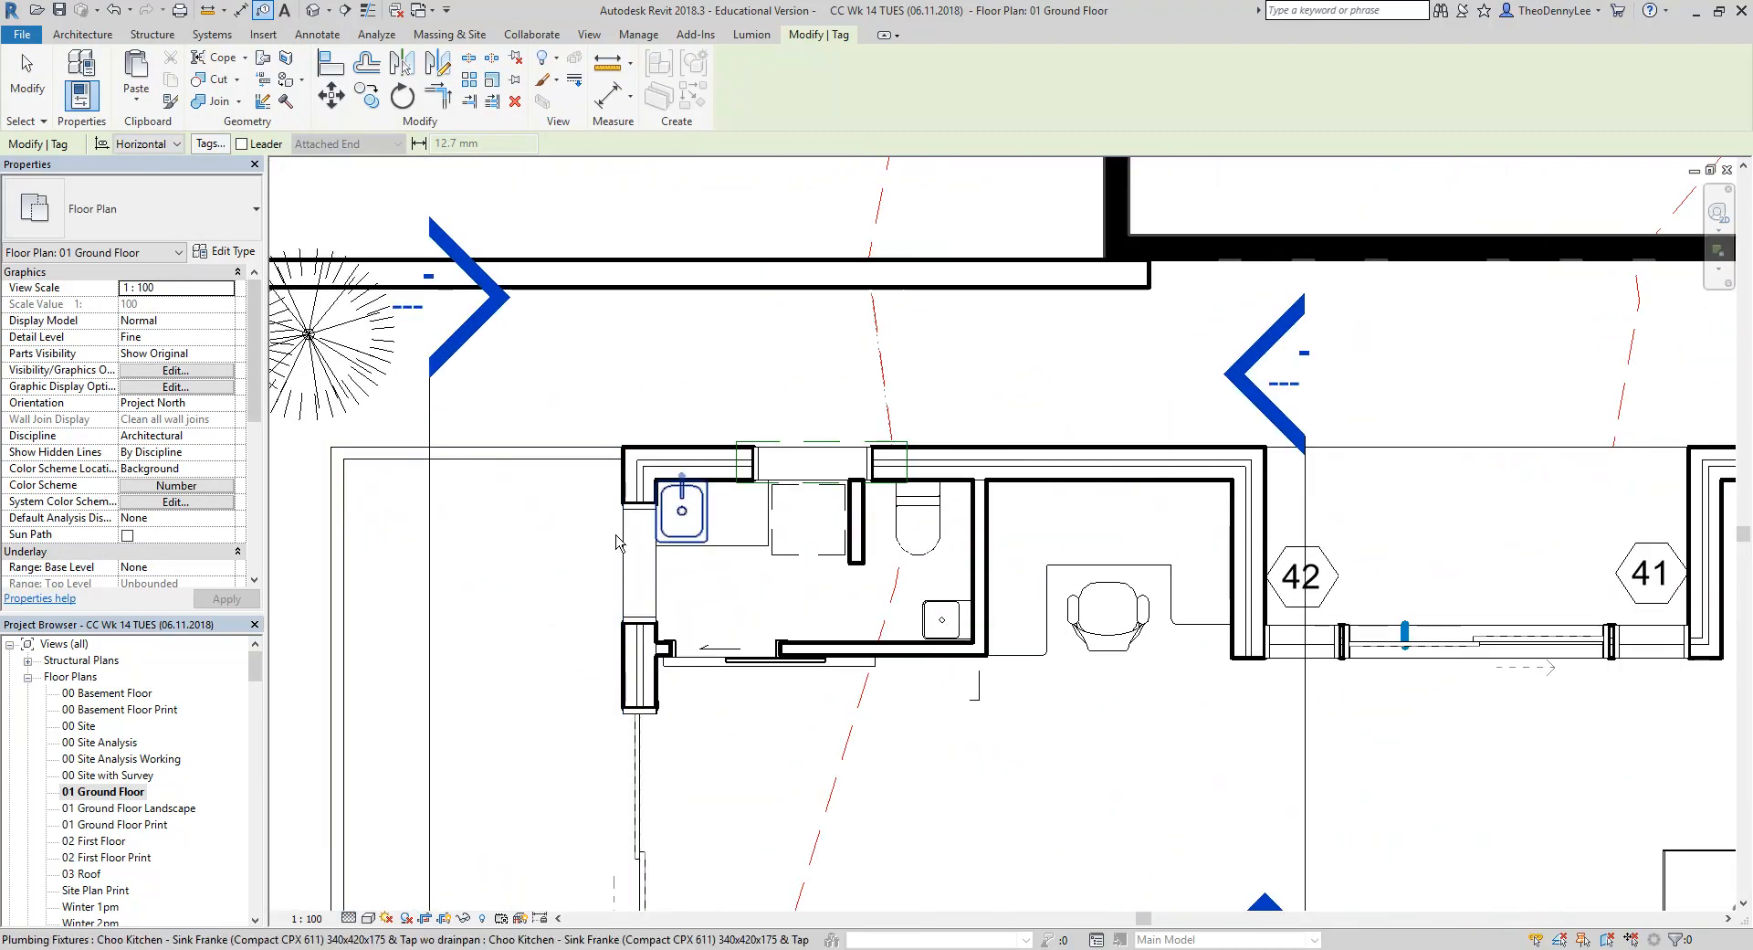
key(Escape)
click(644, 568)
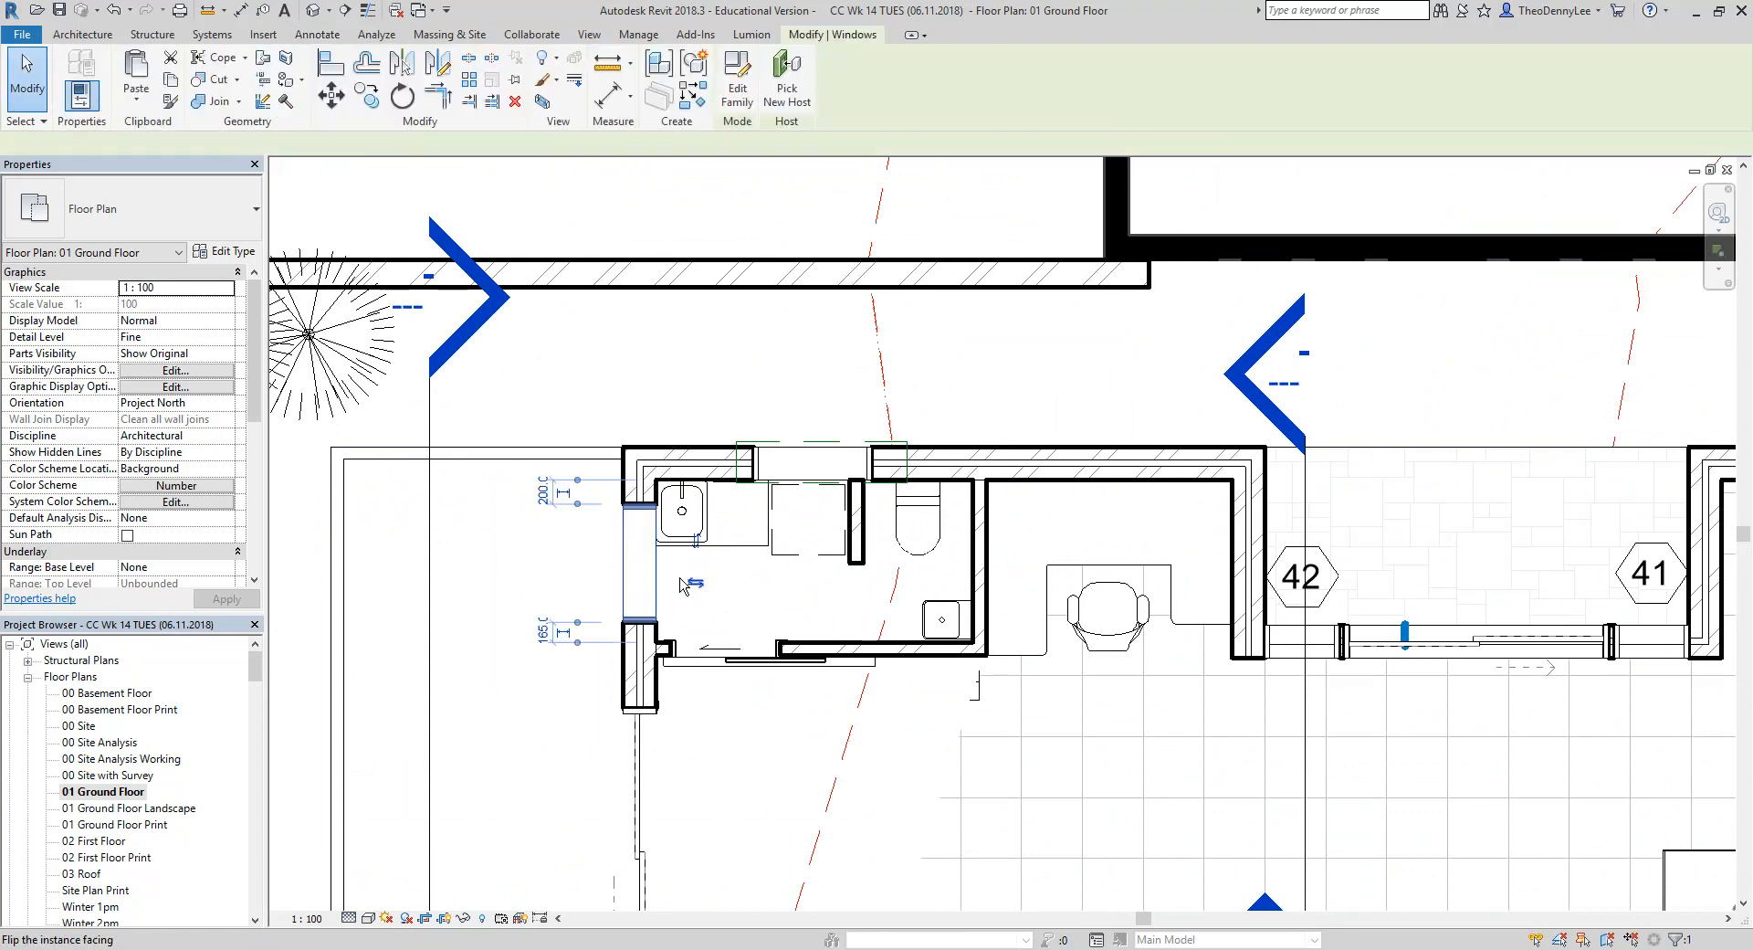
key(Escape)
key(t)
key(g)
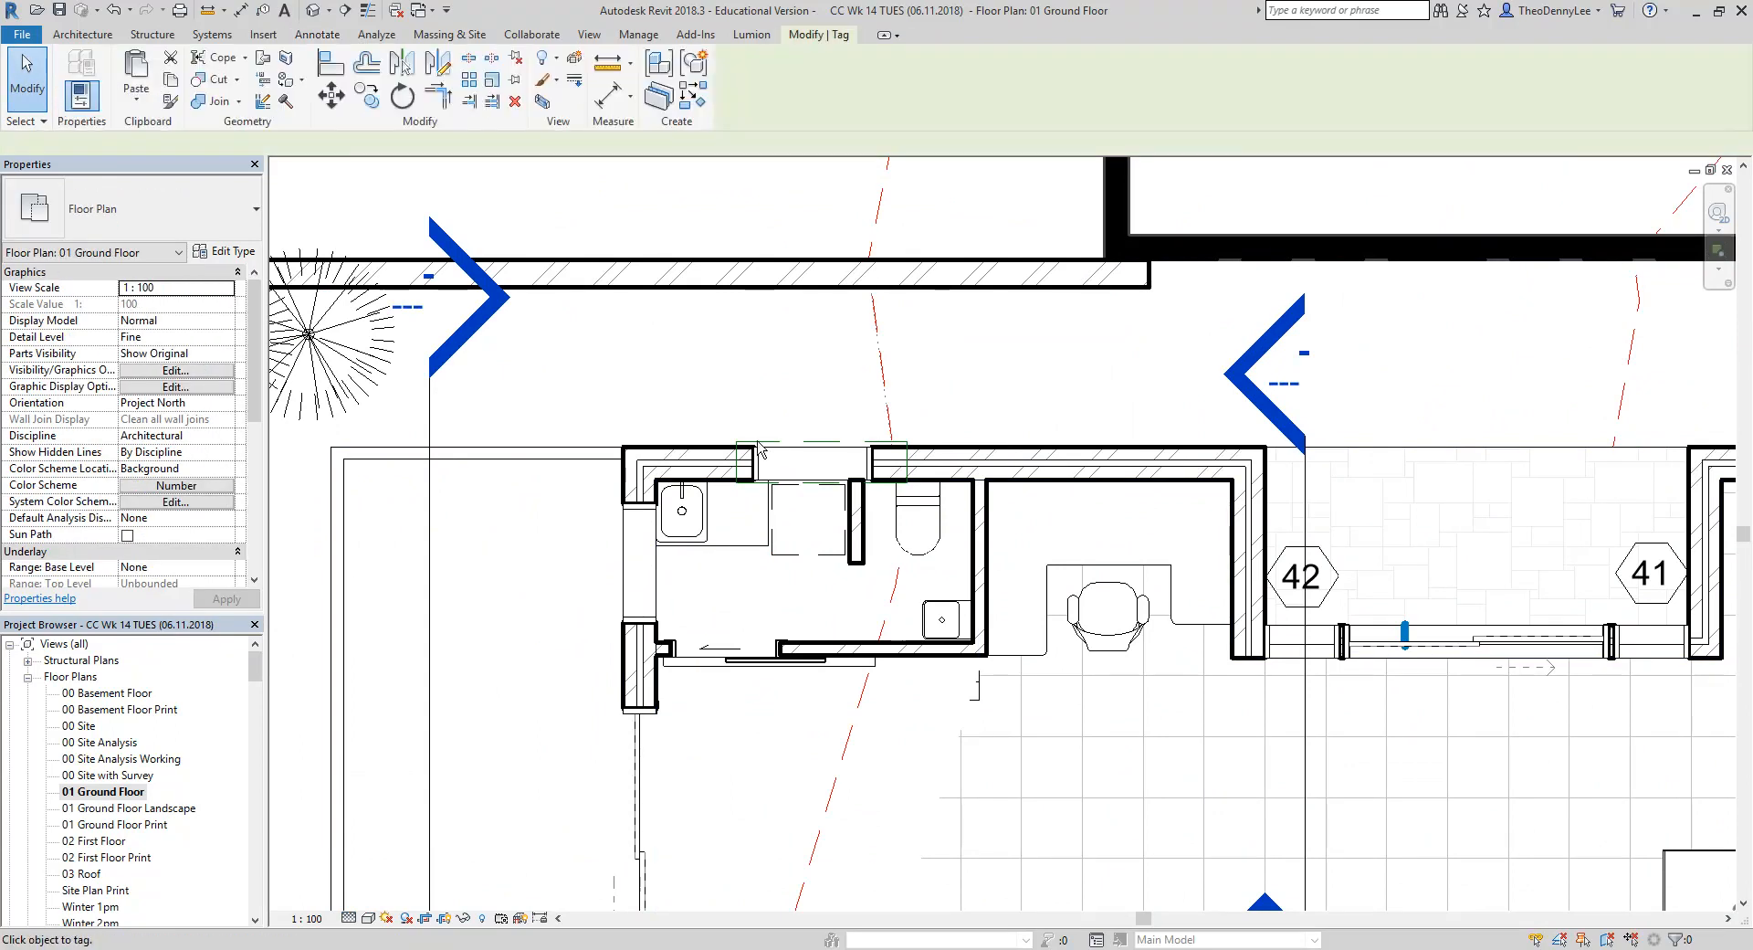
click(628, 564)
scroll(628, 564, down, 3)
scroll(623, 471, up, 3)
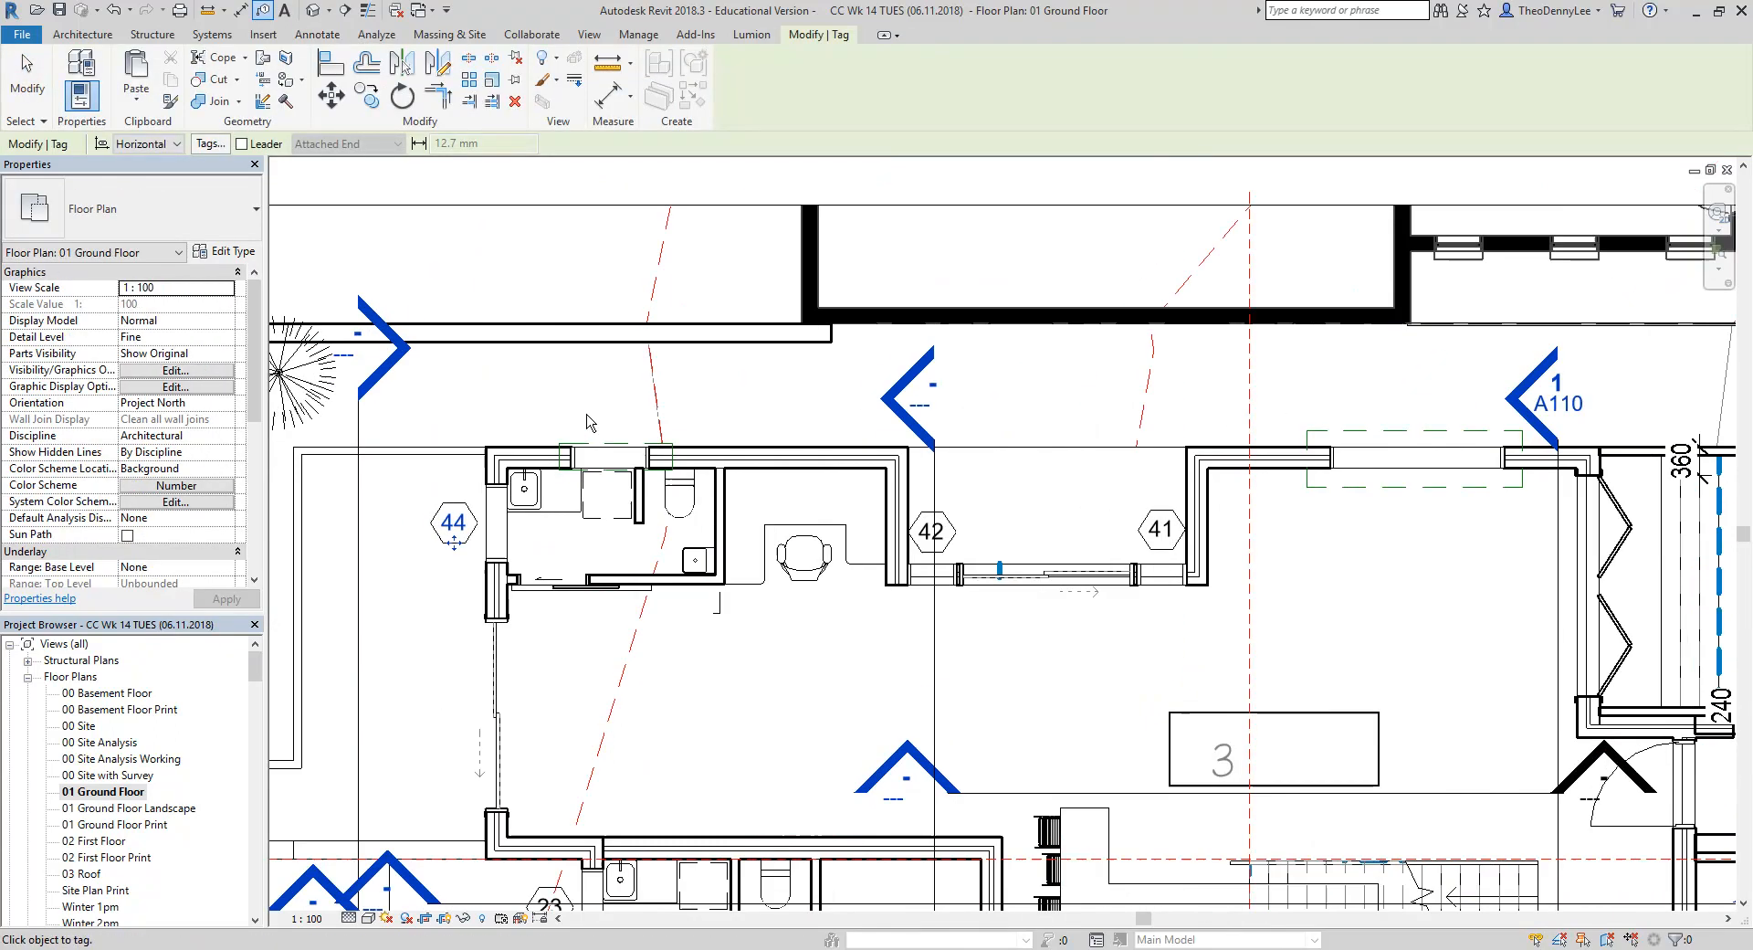
click(623, 471)
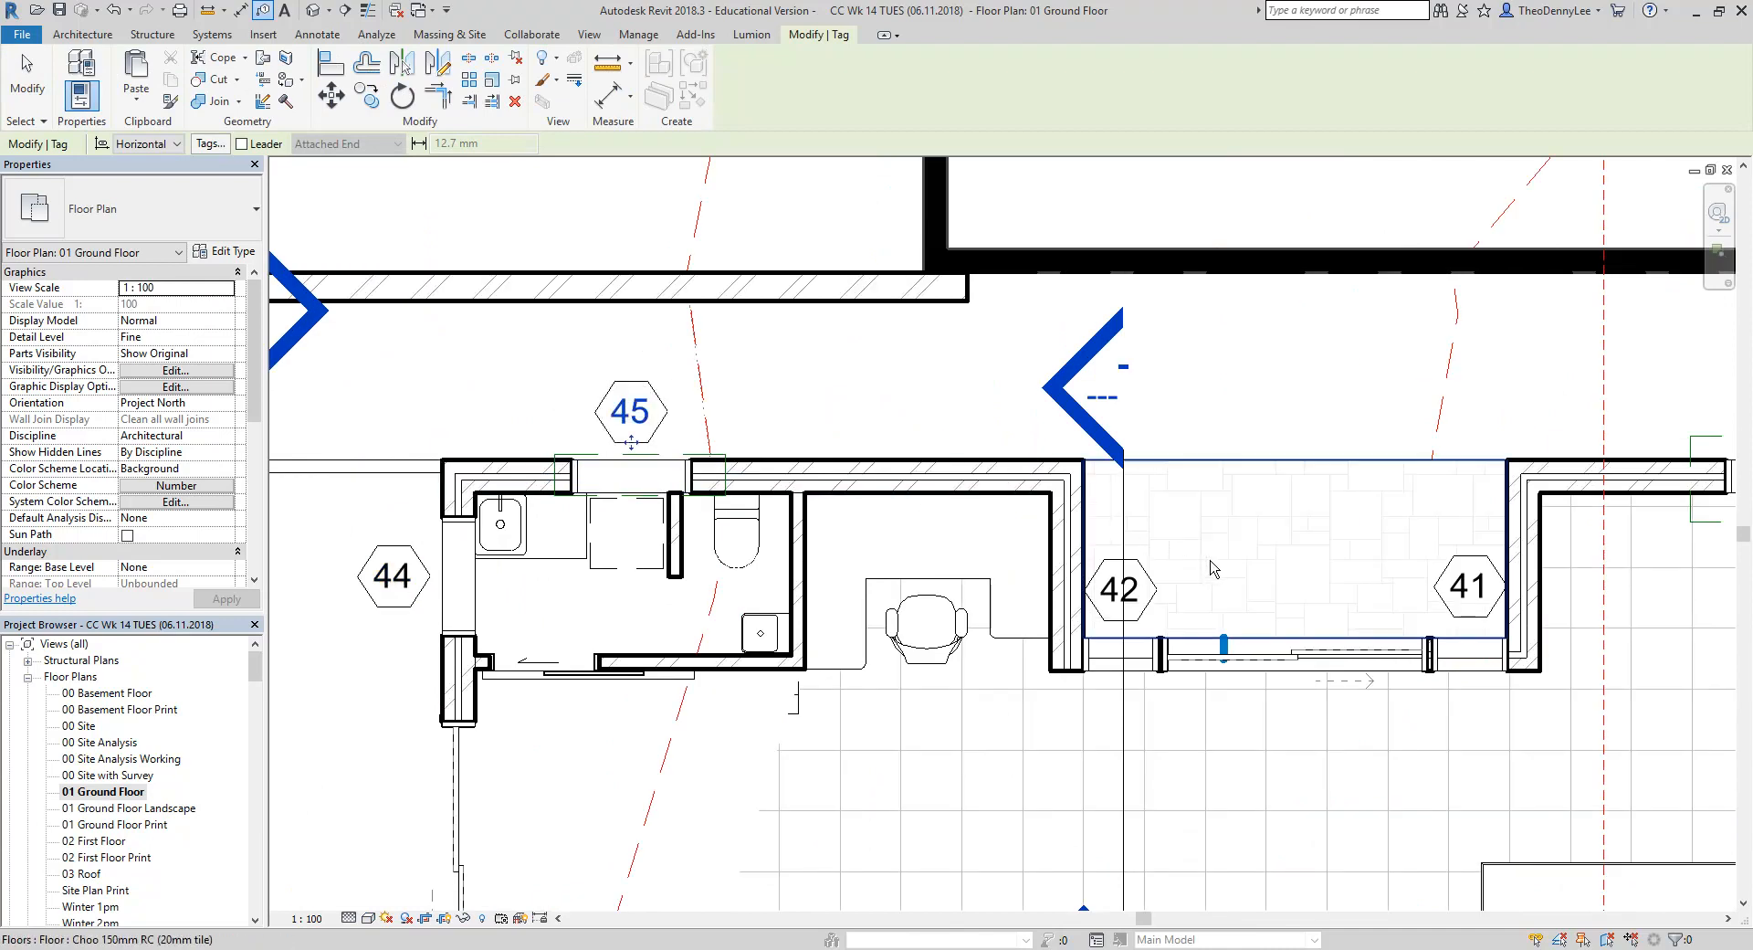
key(Escape)
Set the marks of the windows flanking unit 3's sliding door to 9 for tag 42 and 10 for tag 41
scroll(1193, 575, down, 1)
middle_drag(1194, 574, 830, 461)
scroll(830, 461, down, 3)
middle_drag(1110, 505, 790, 505)
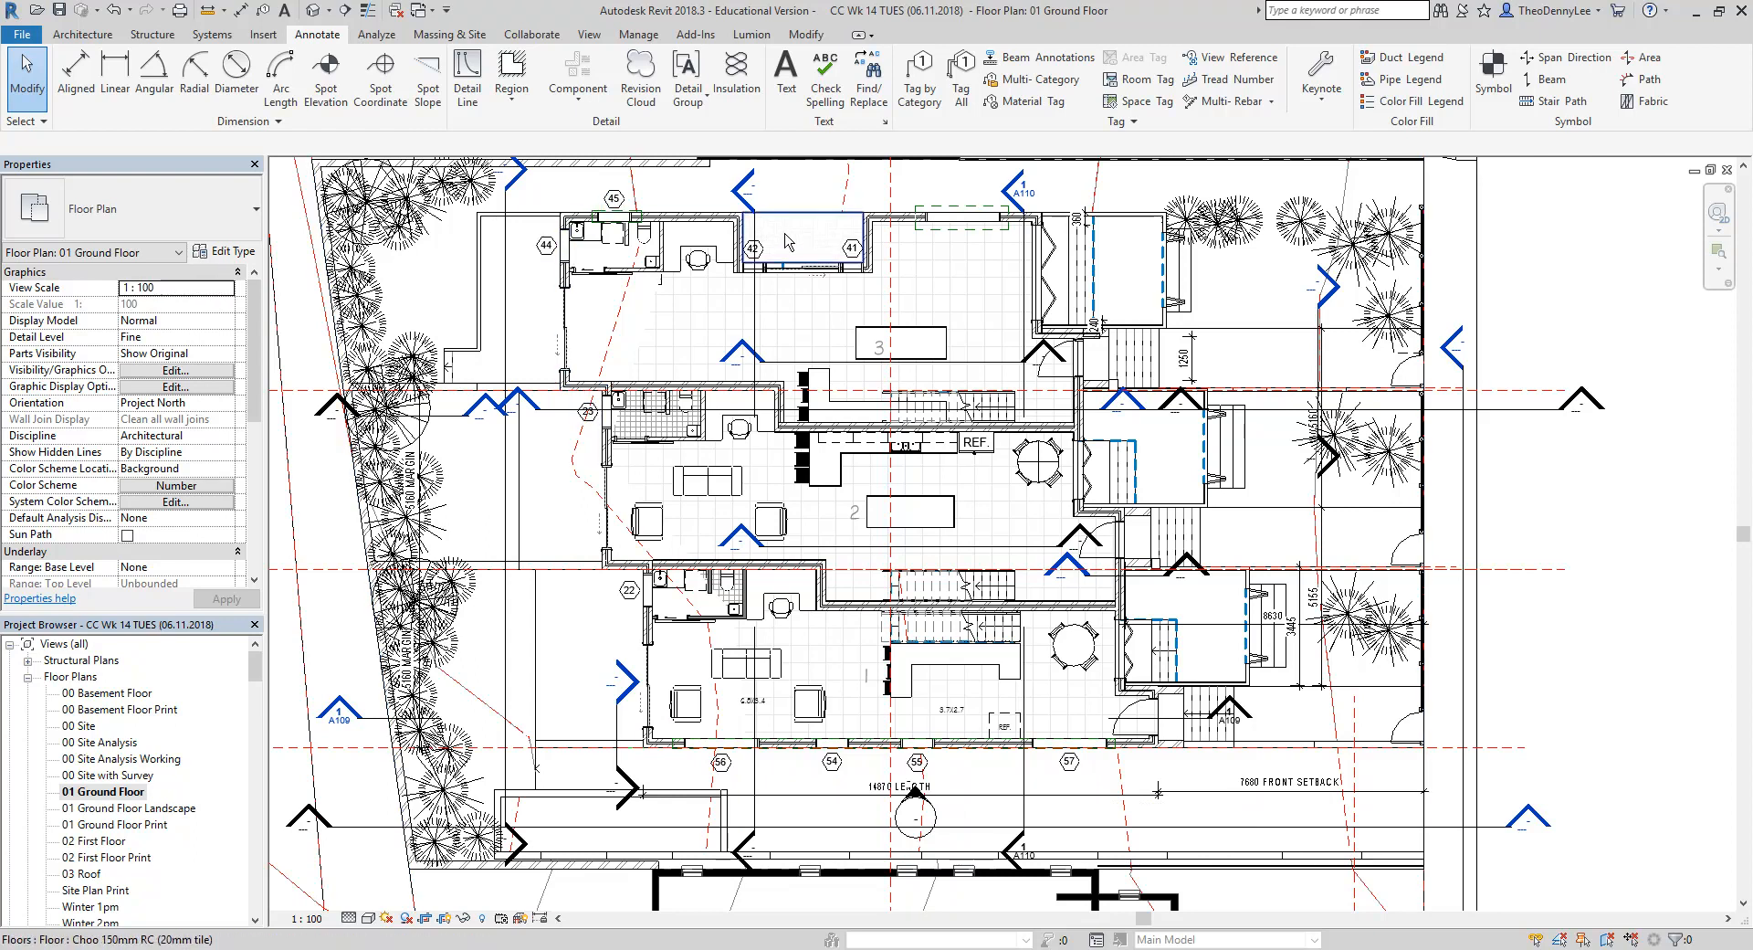
scroll(790, 252, up, 6)
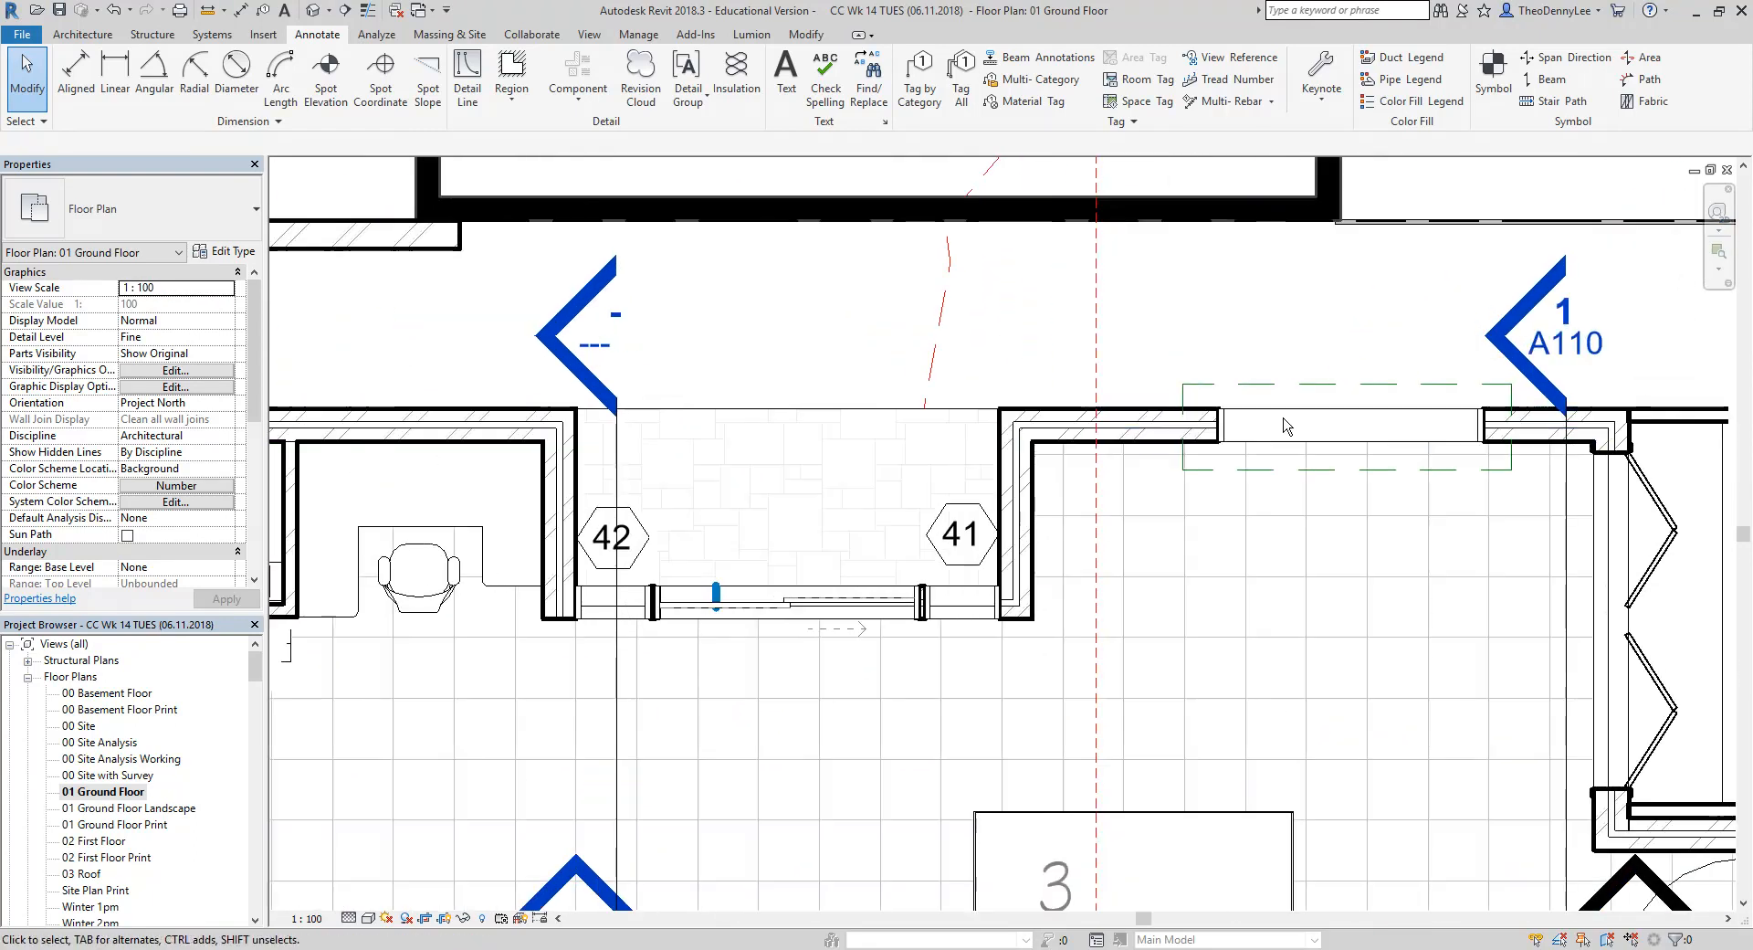
click(612, 546)
click(612, 541)
text(9)
key(Return)
click(961, 534)
click(970, 535)
text(10)
key(Return)
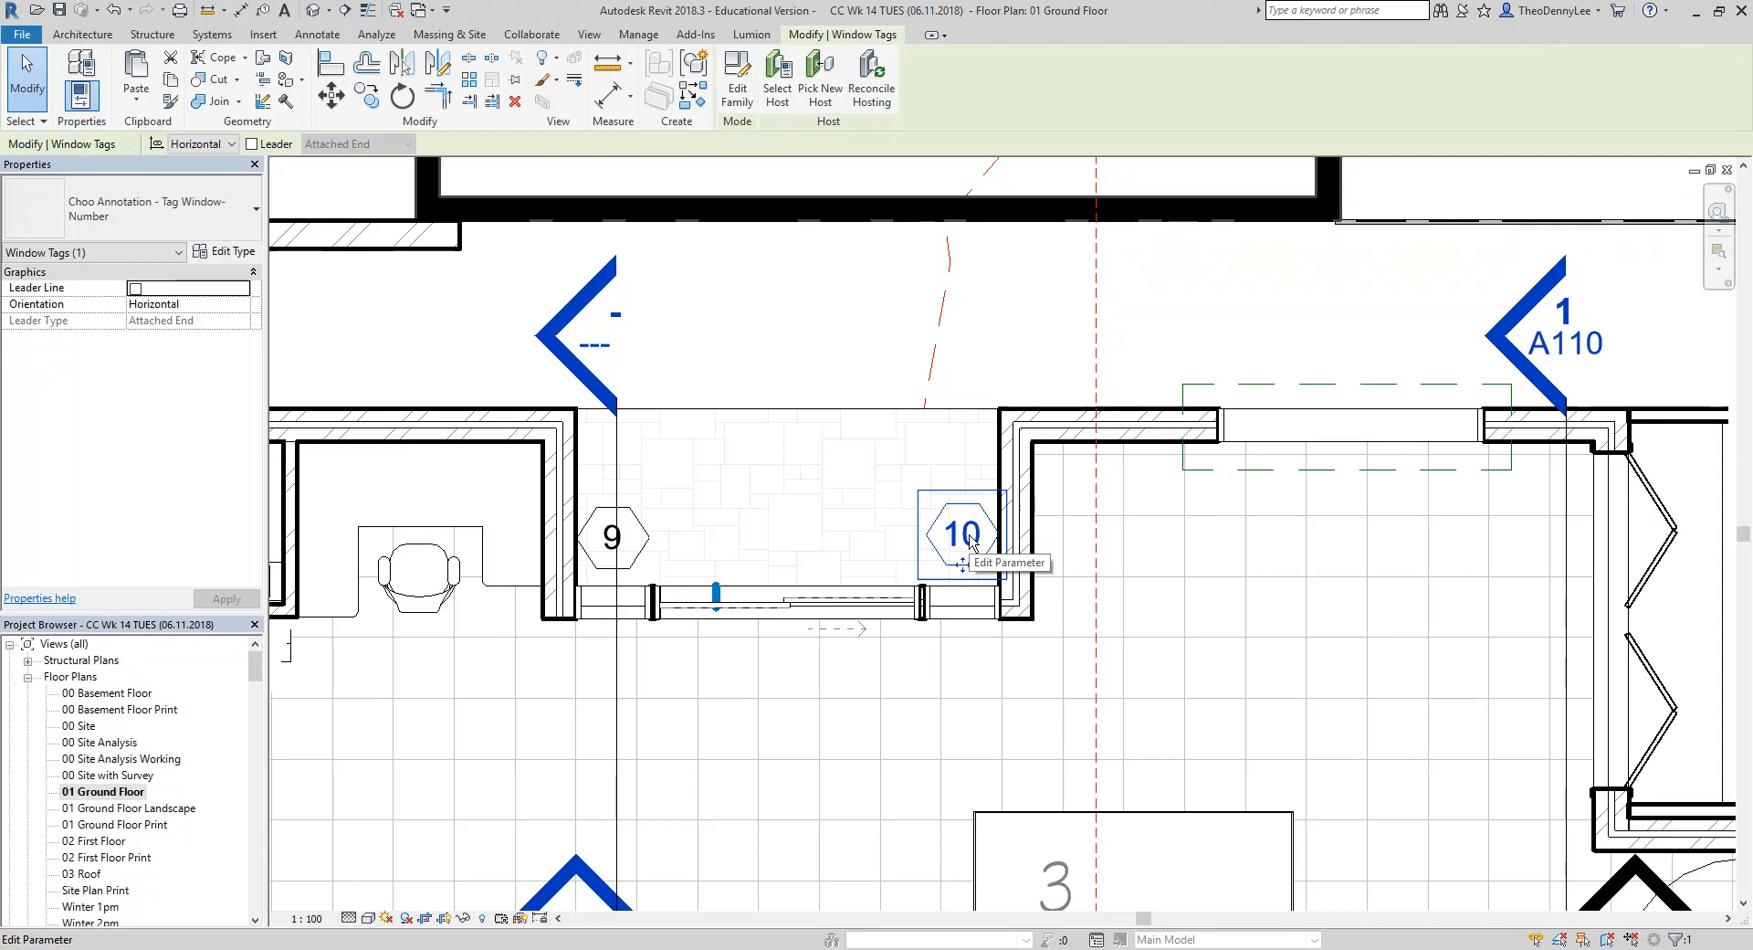
click(716, 302)
Prefix the marks beside unit 3's sliding door with W, making them W9 and W10 through their tags
scroll(729, 286, up, 2)
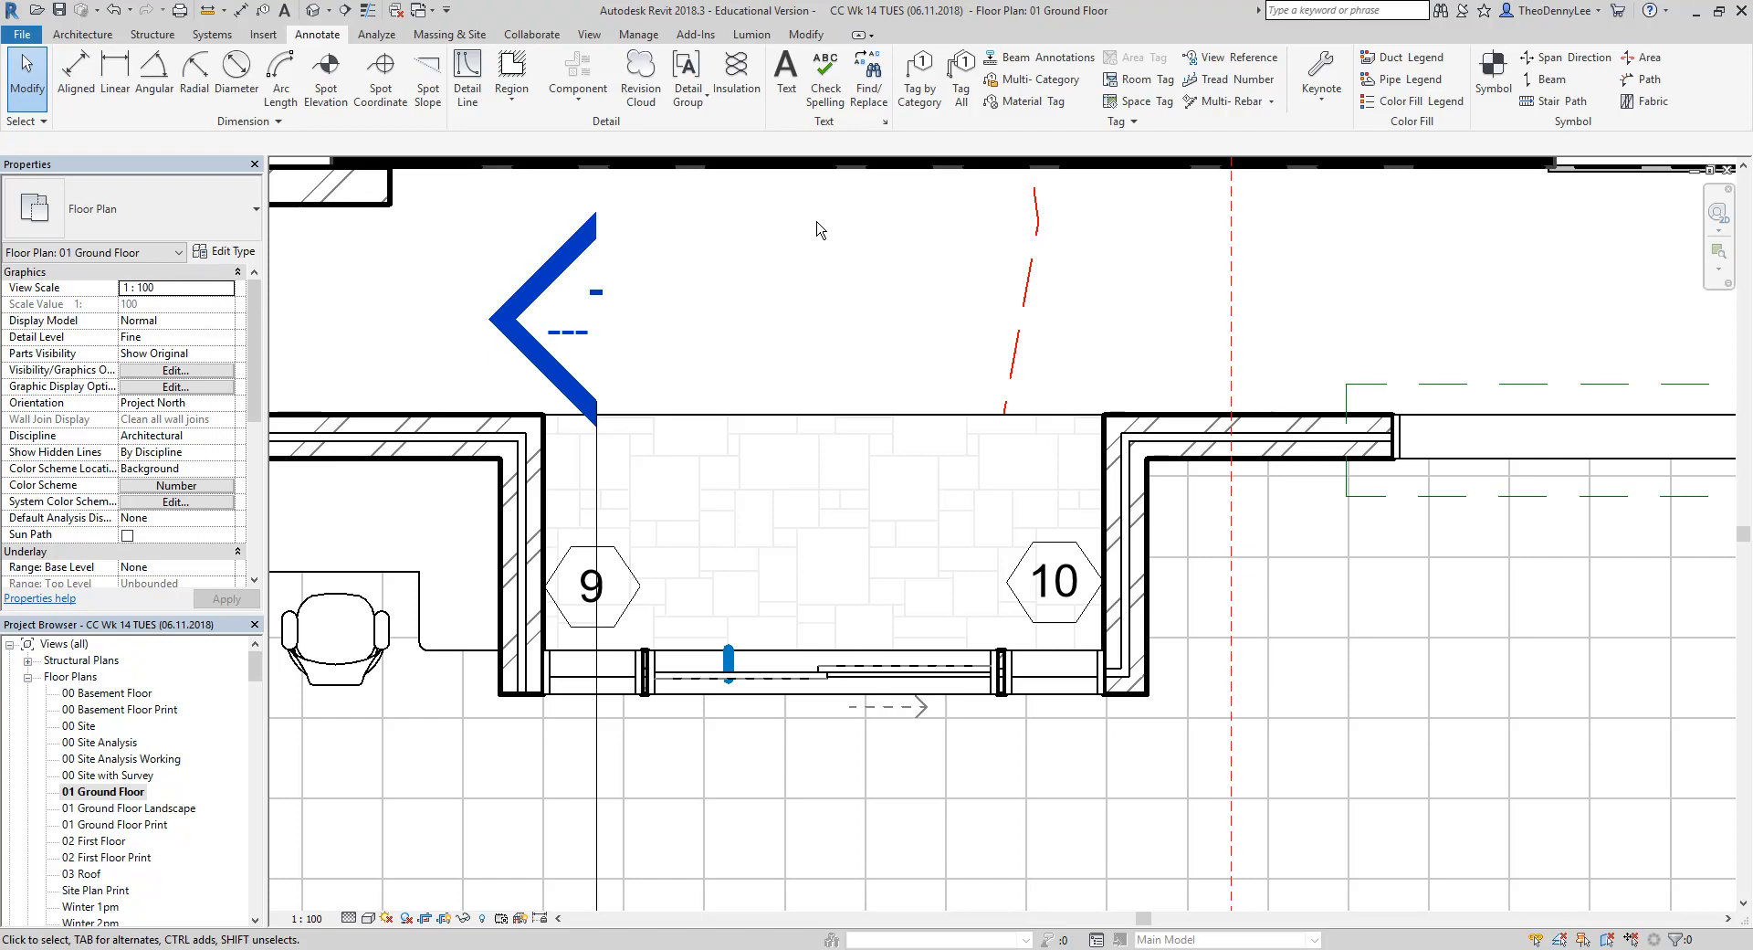
scroll(817, 229, down, 3)
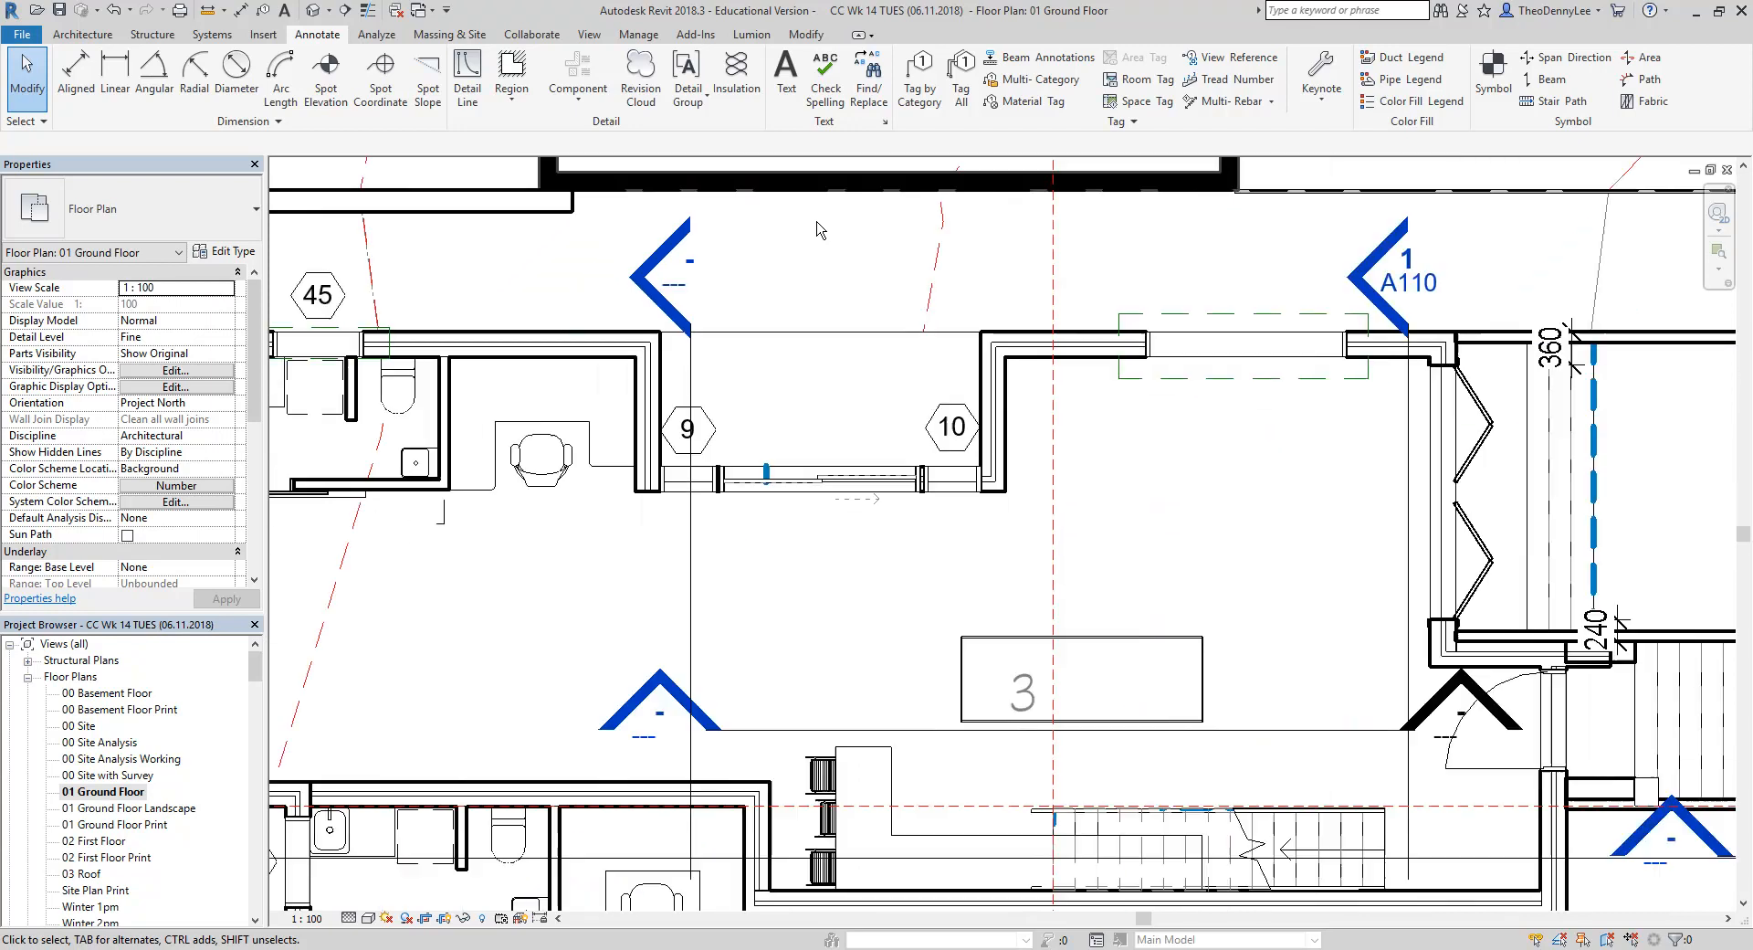
scroll(817, 229, up, 1)
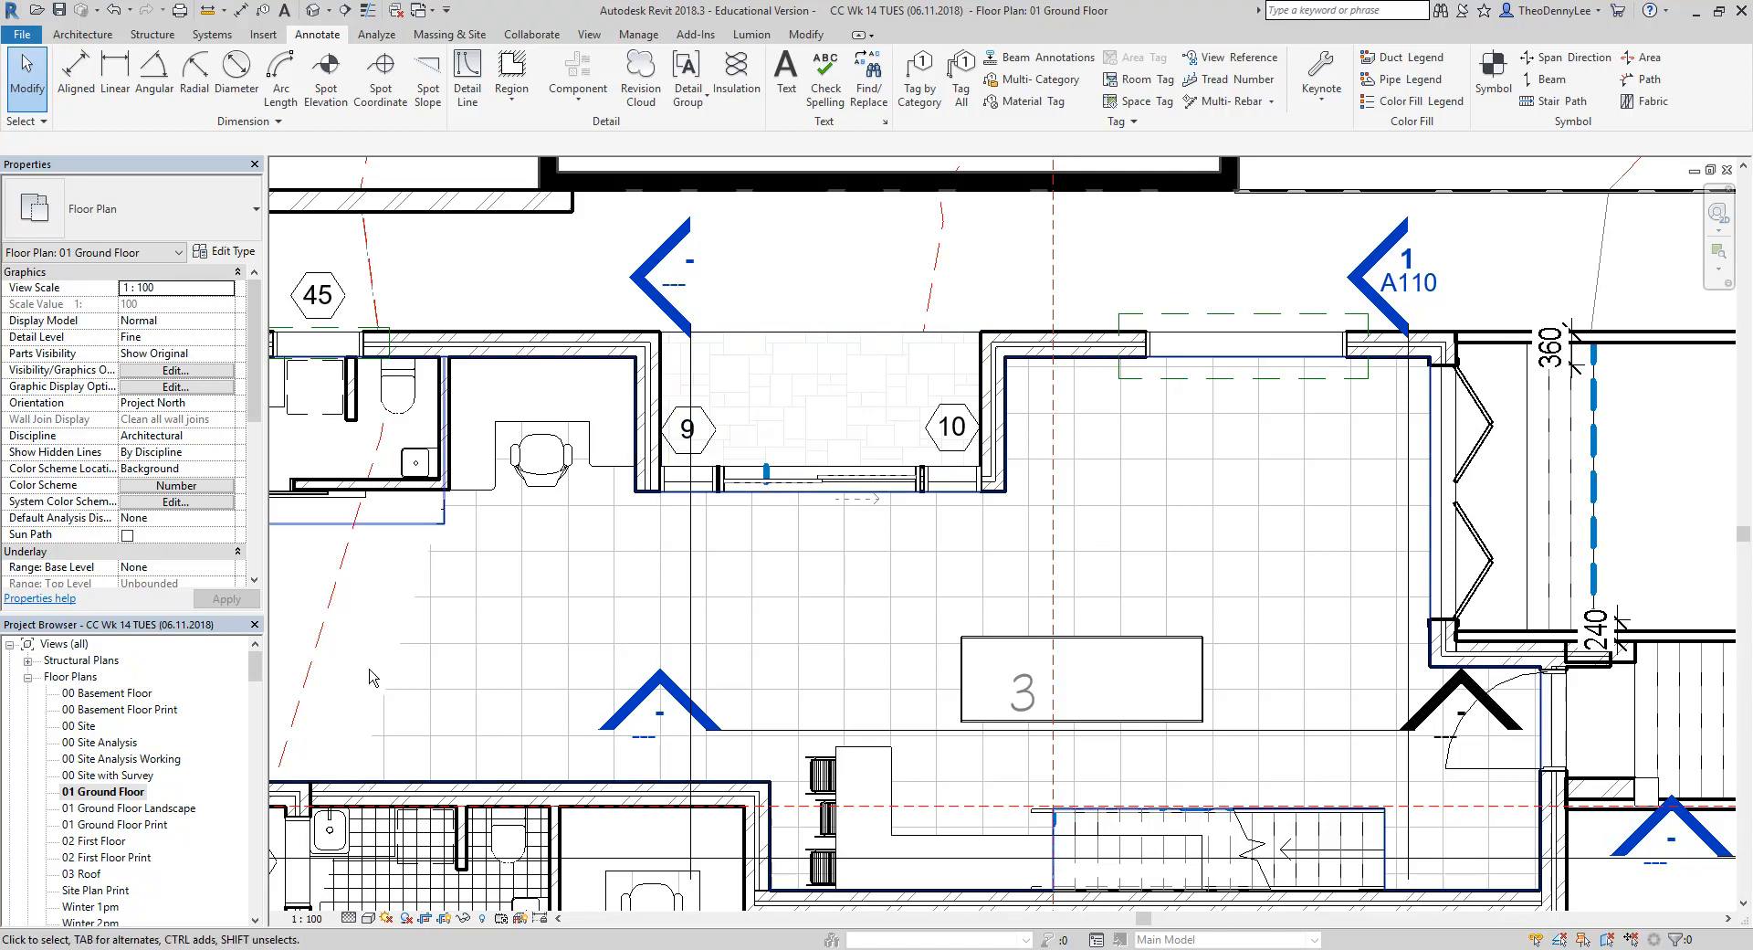
scroll(255, 672, down, 10)
scroll(733, 308, up, 4)
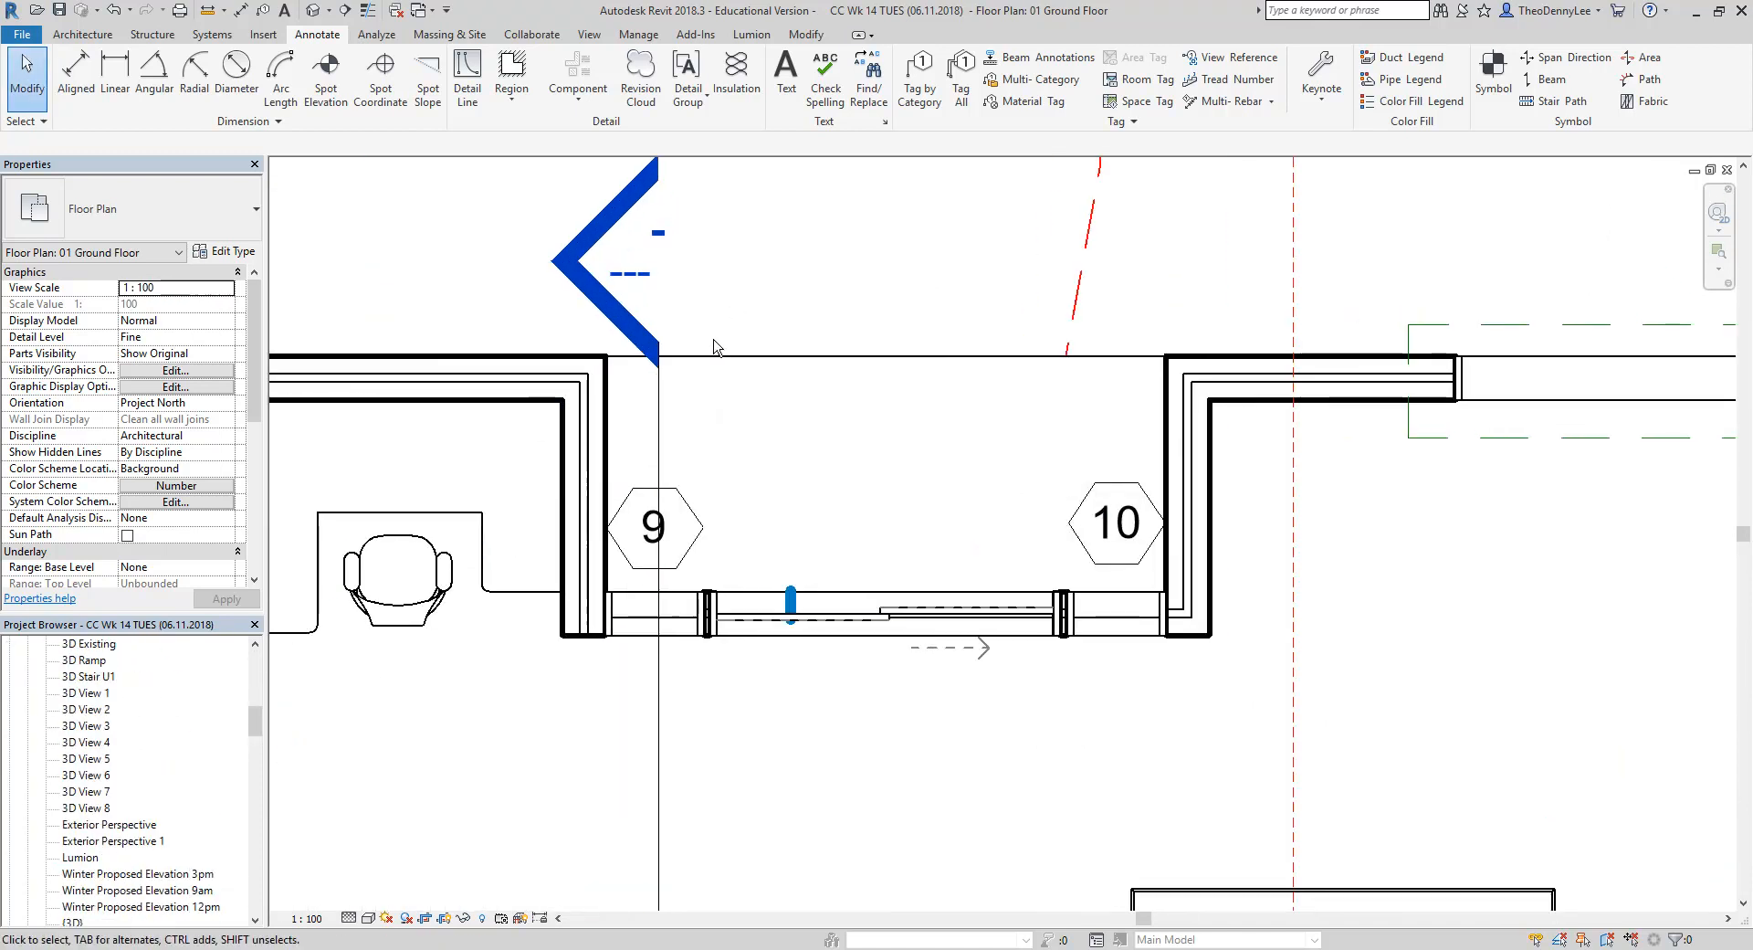
click(654, 548)
click(654, 539)
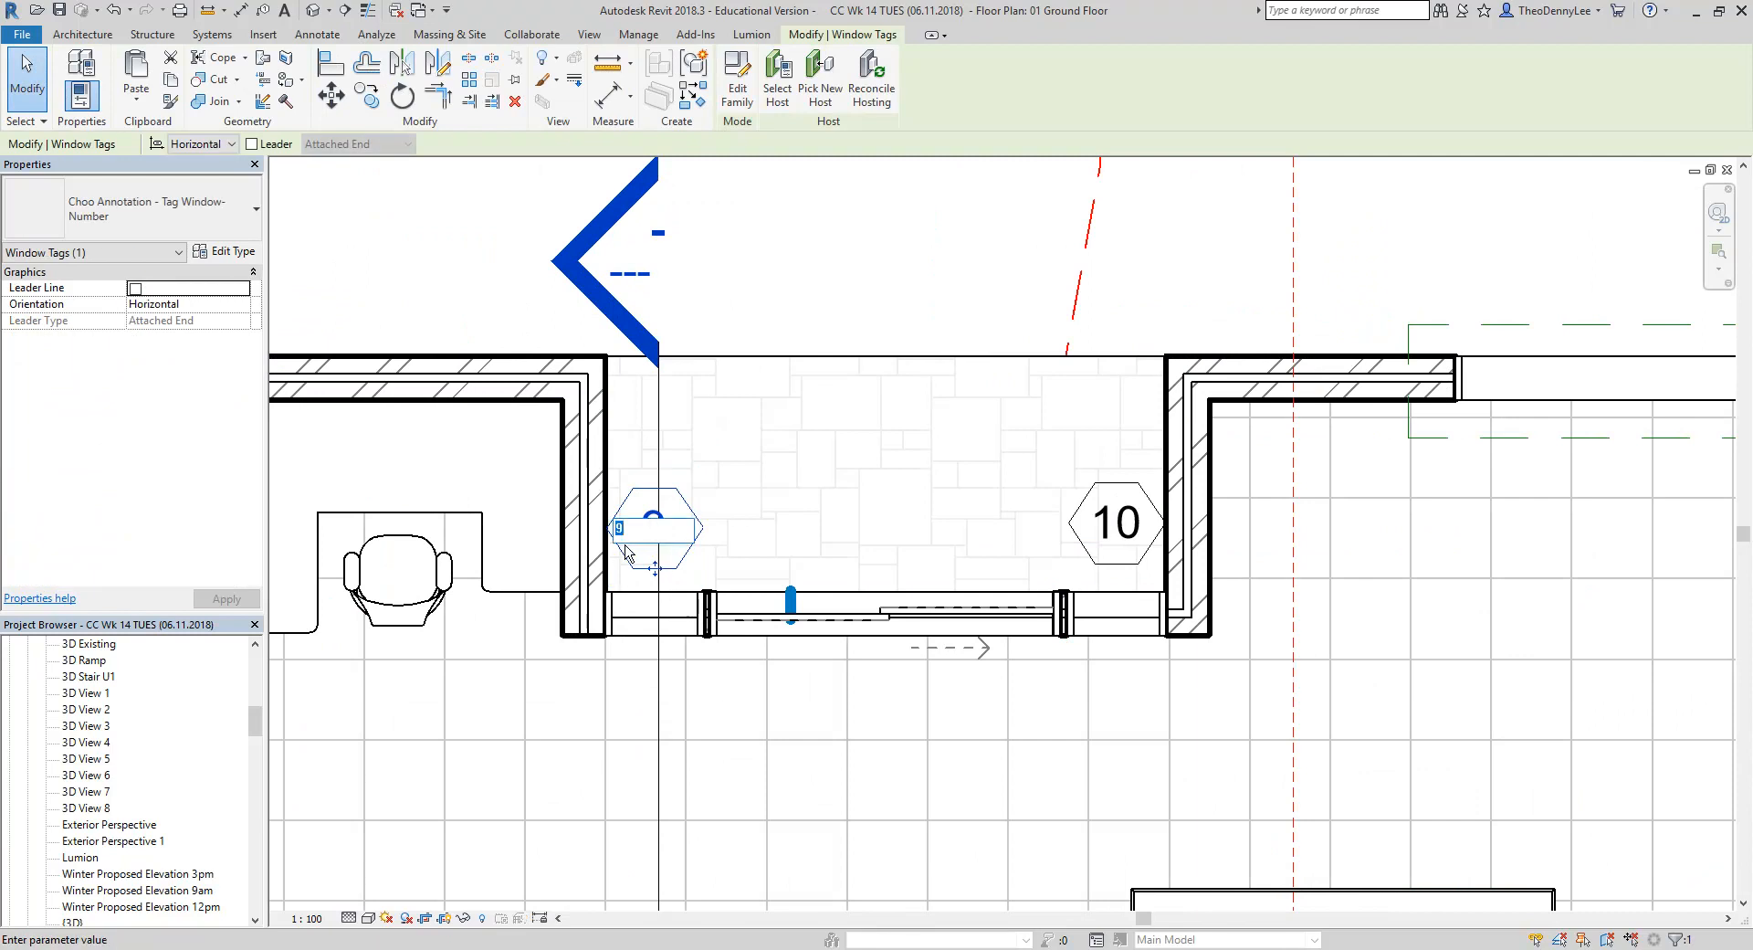
text(W9)
key(Return)
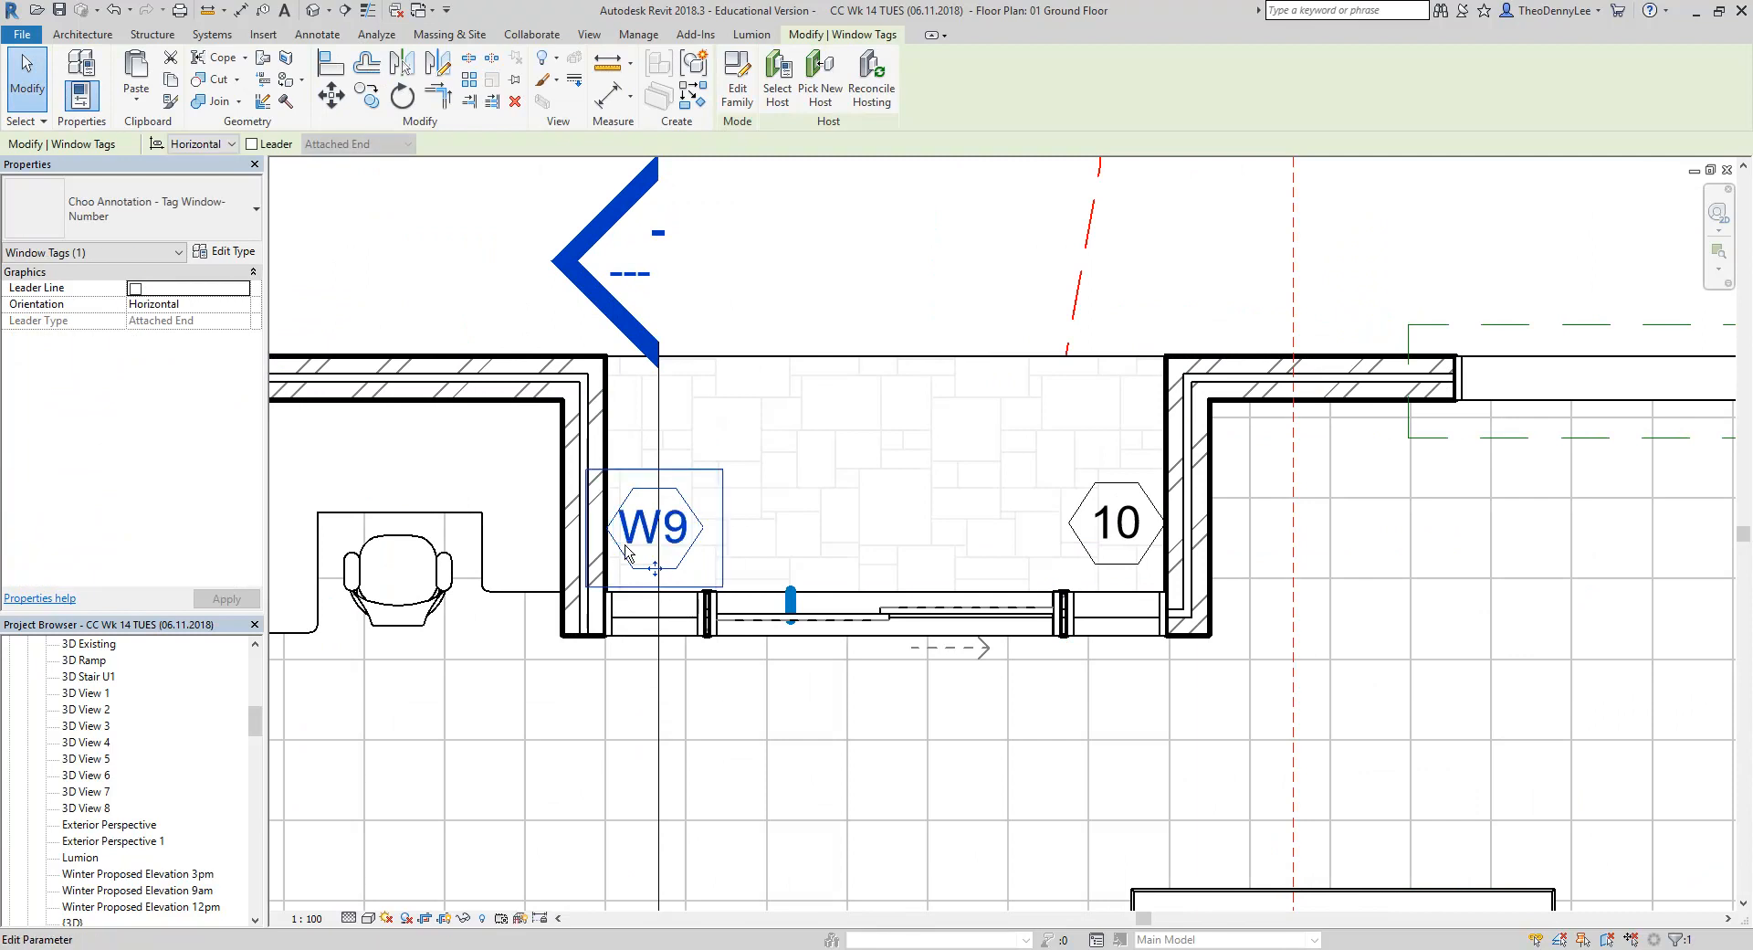
click(1114, 528)
click(1111, 523)
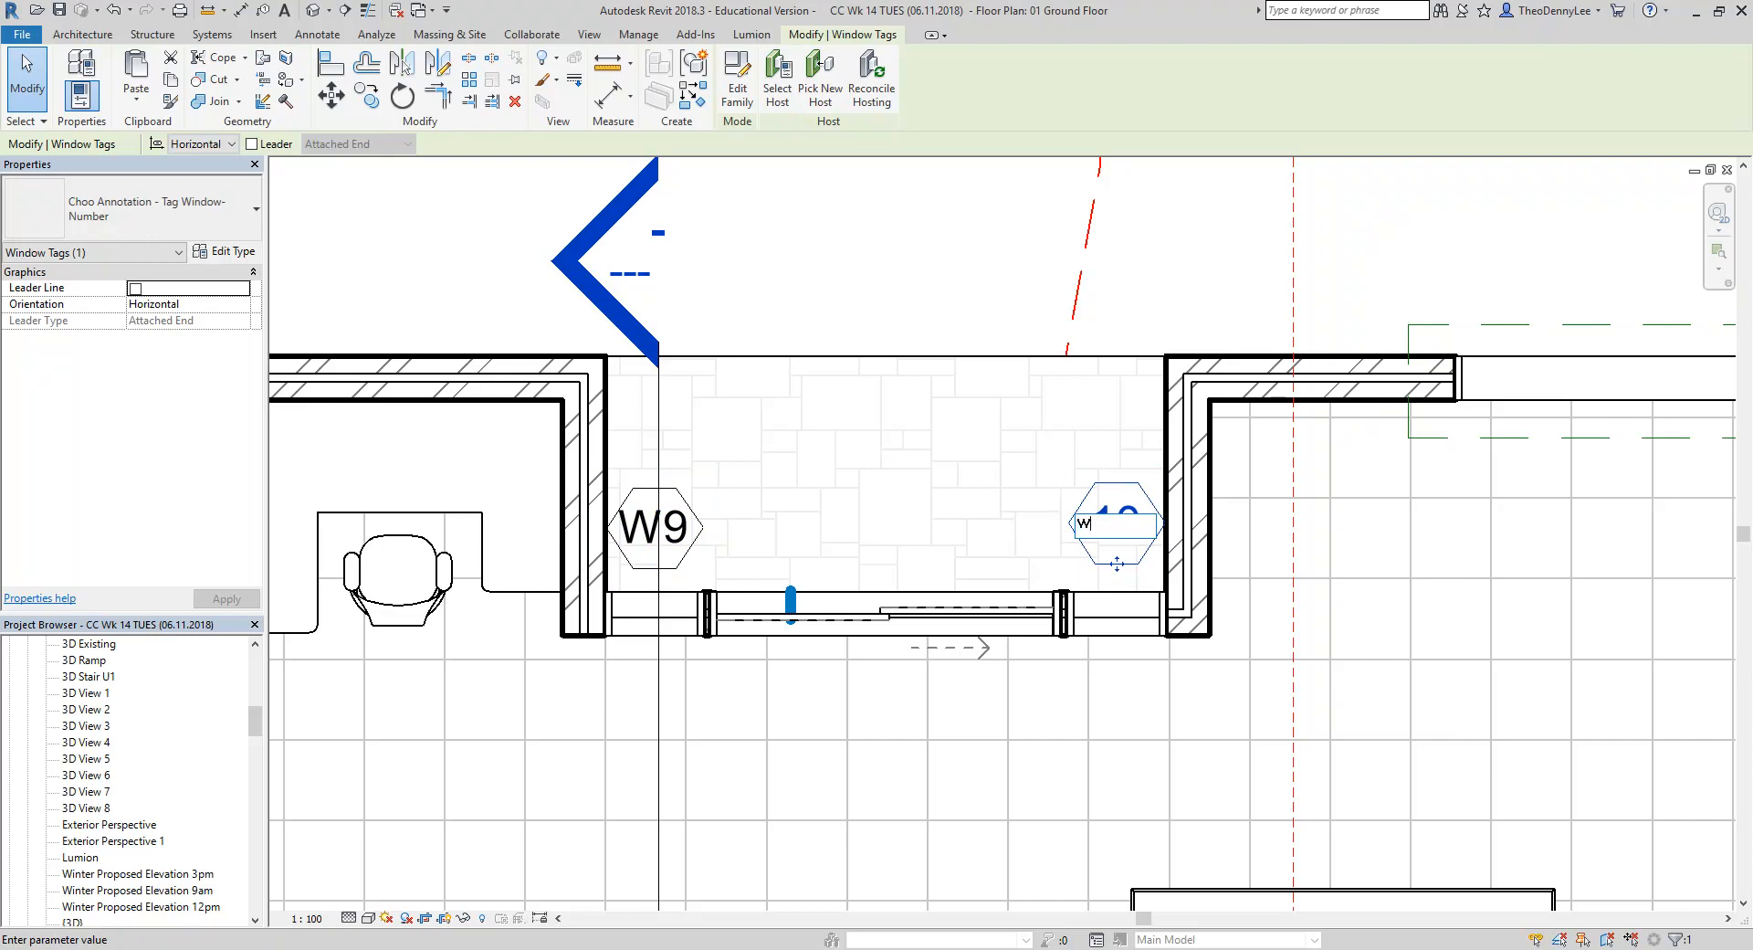
text(W10)
key(Return)
Inspect the type properties of the W10 window tag and leave them without making changes
scroll(1107, 500, up, 5)
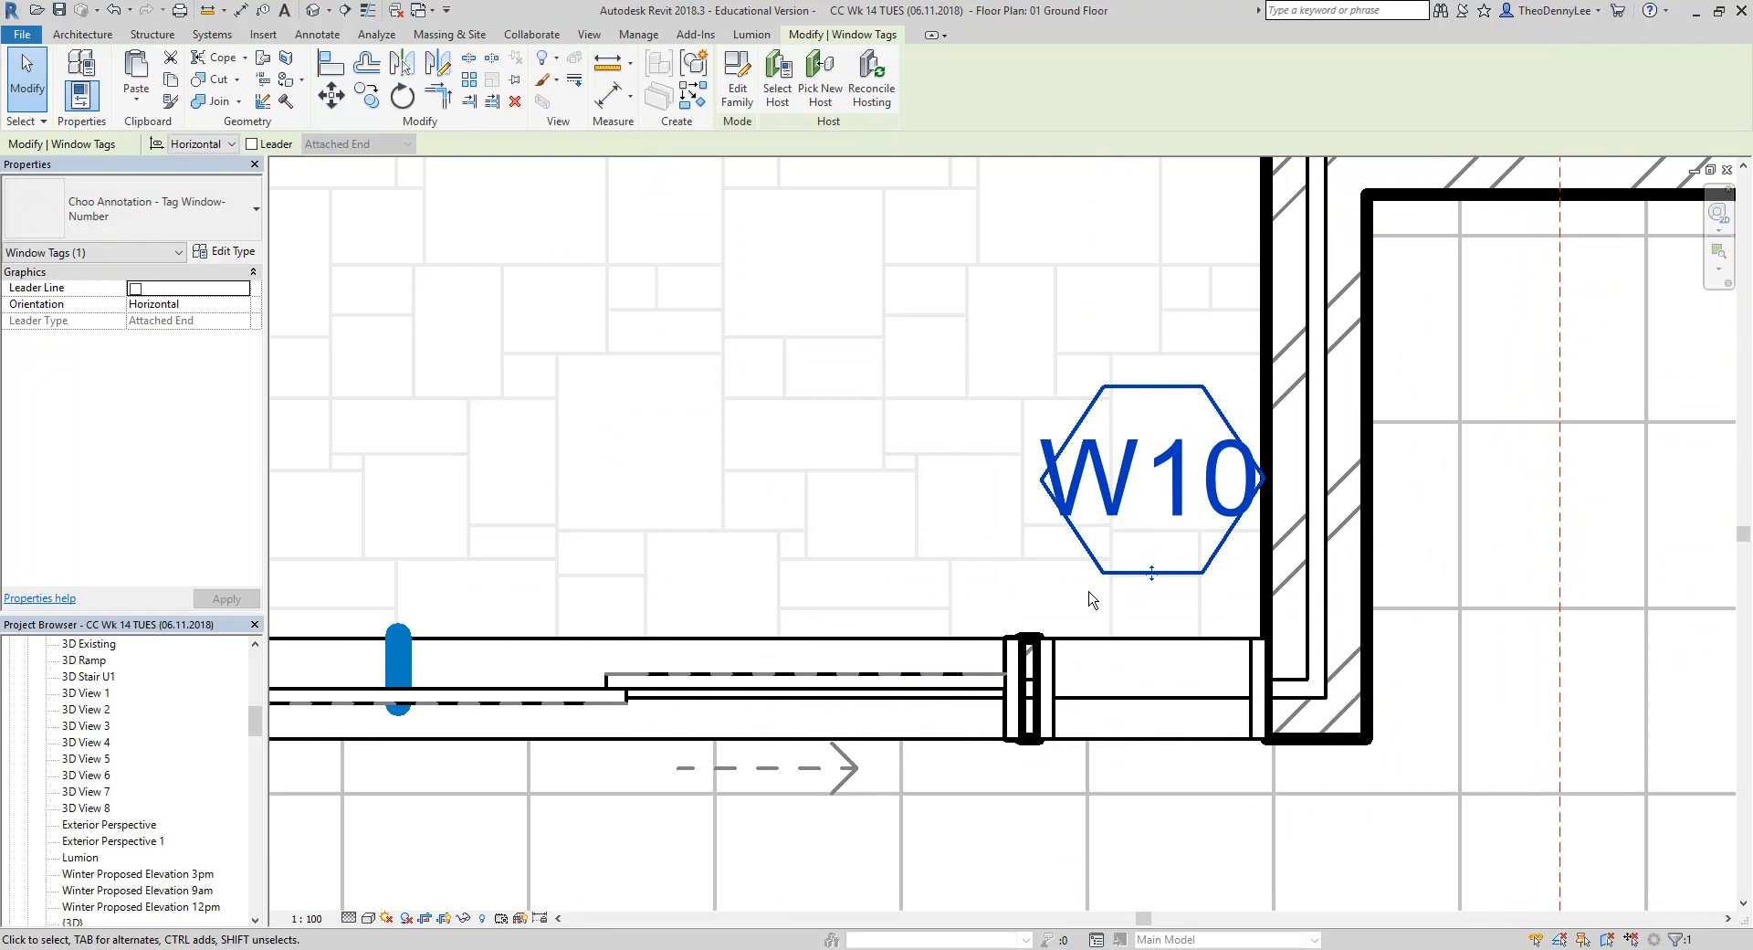
click(1110, 570)
key(Escape)
click(1102, 573)
click(243, 252)
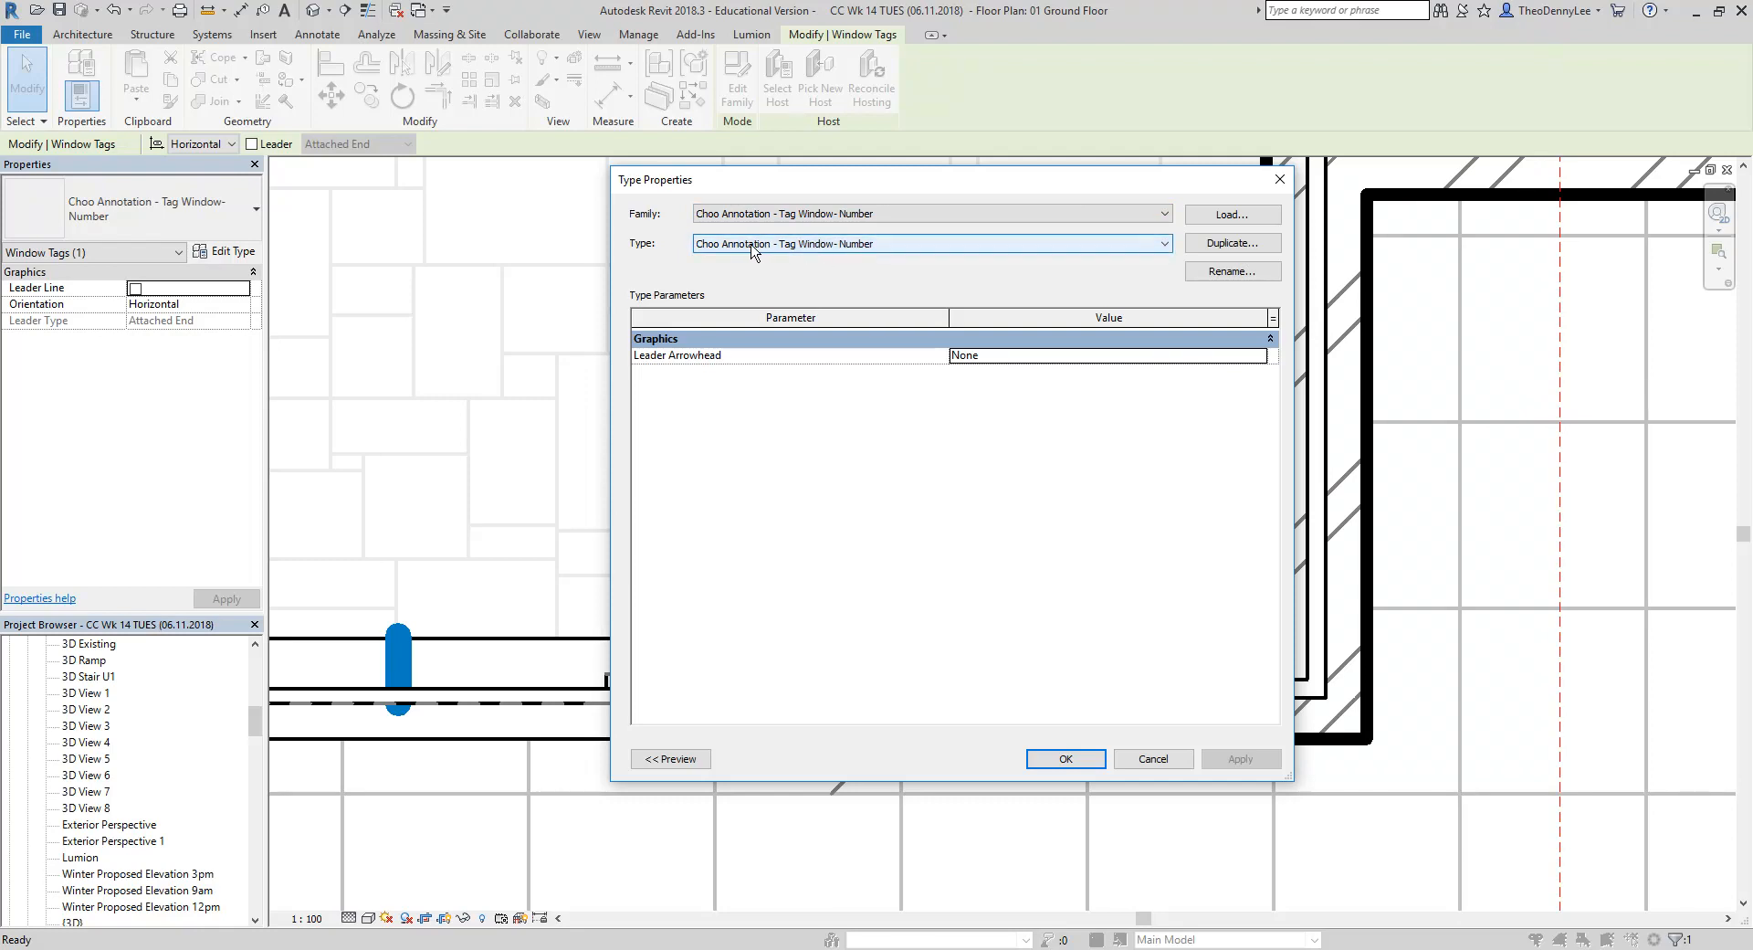
click(1154, 758)
Open the Choo Annotation - Tag Window- Number family for editing from the project's annotation symbol families
drag(256, 719, 233, 828)
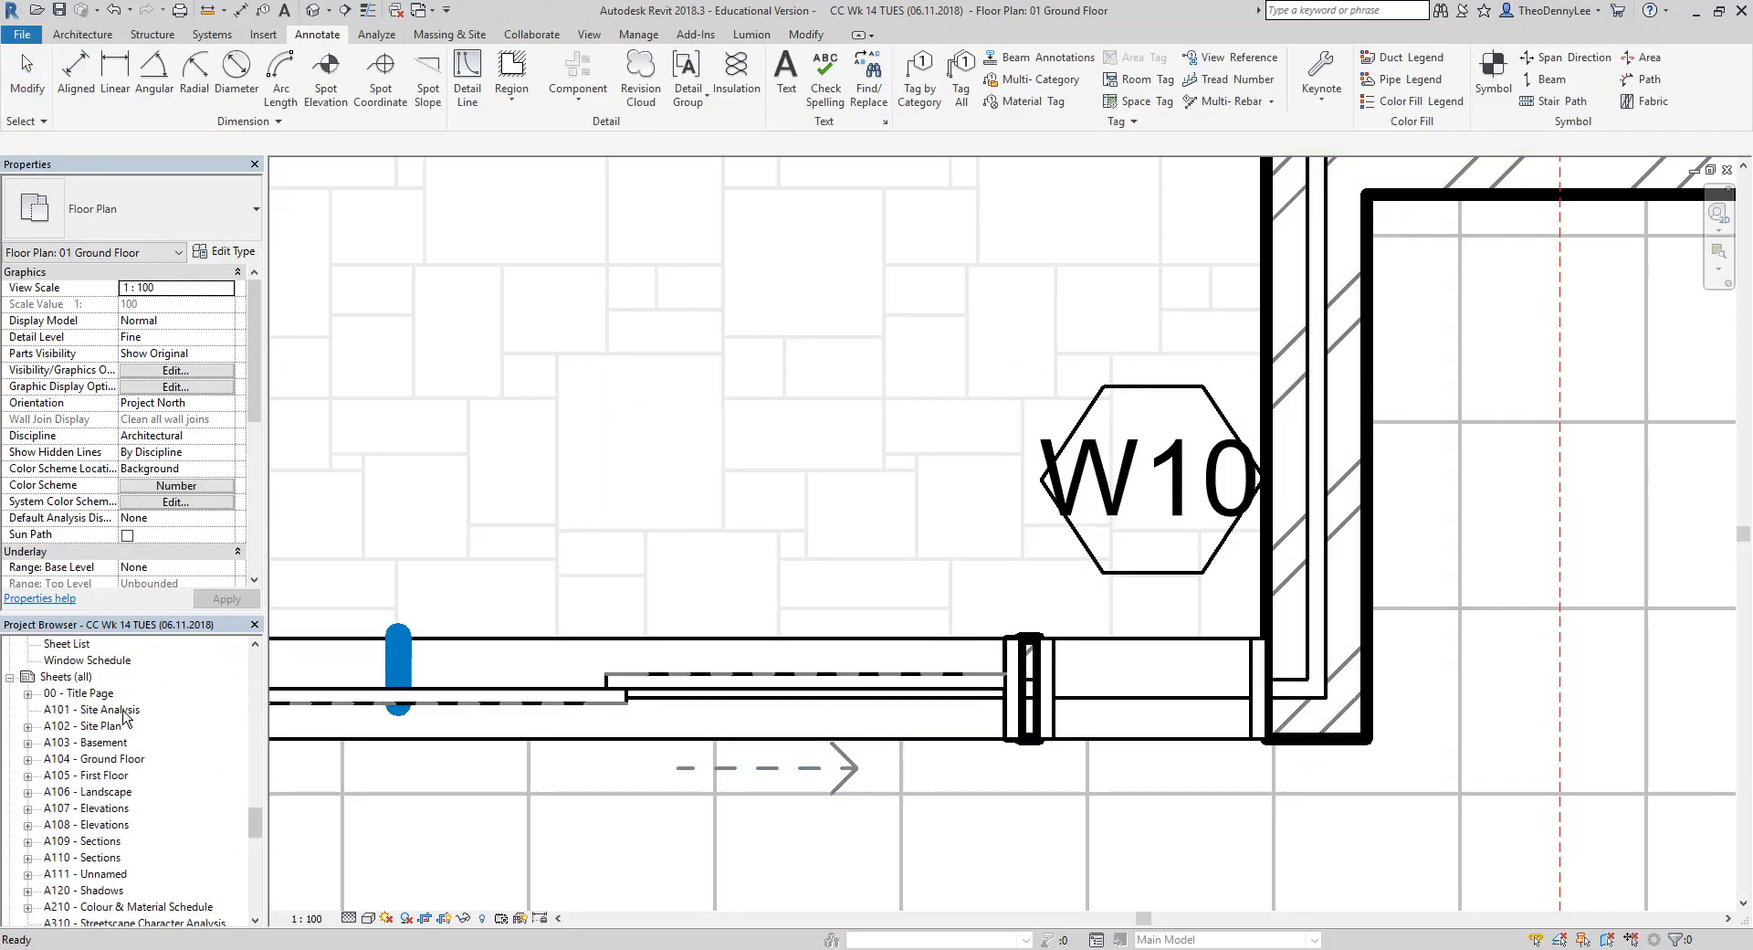
scroll(96, 735, down, 2)
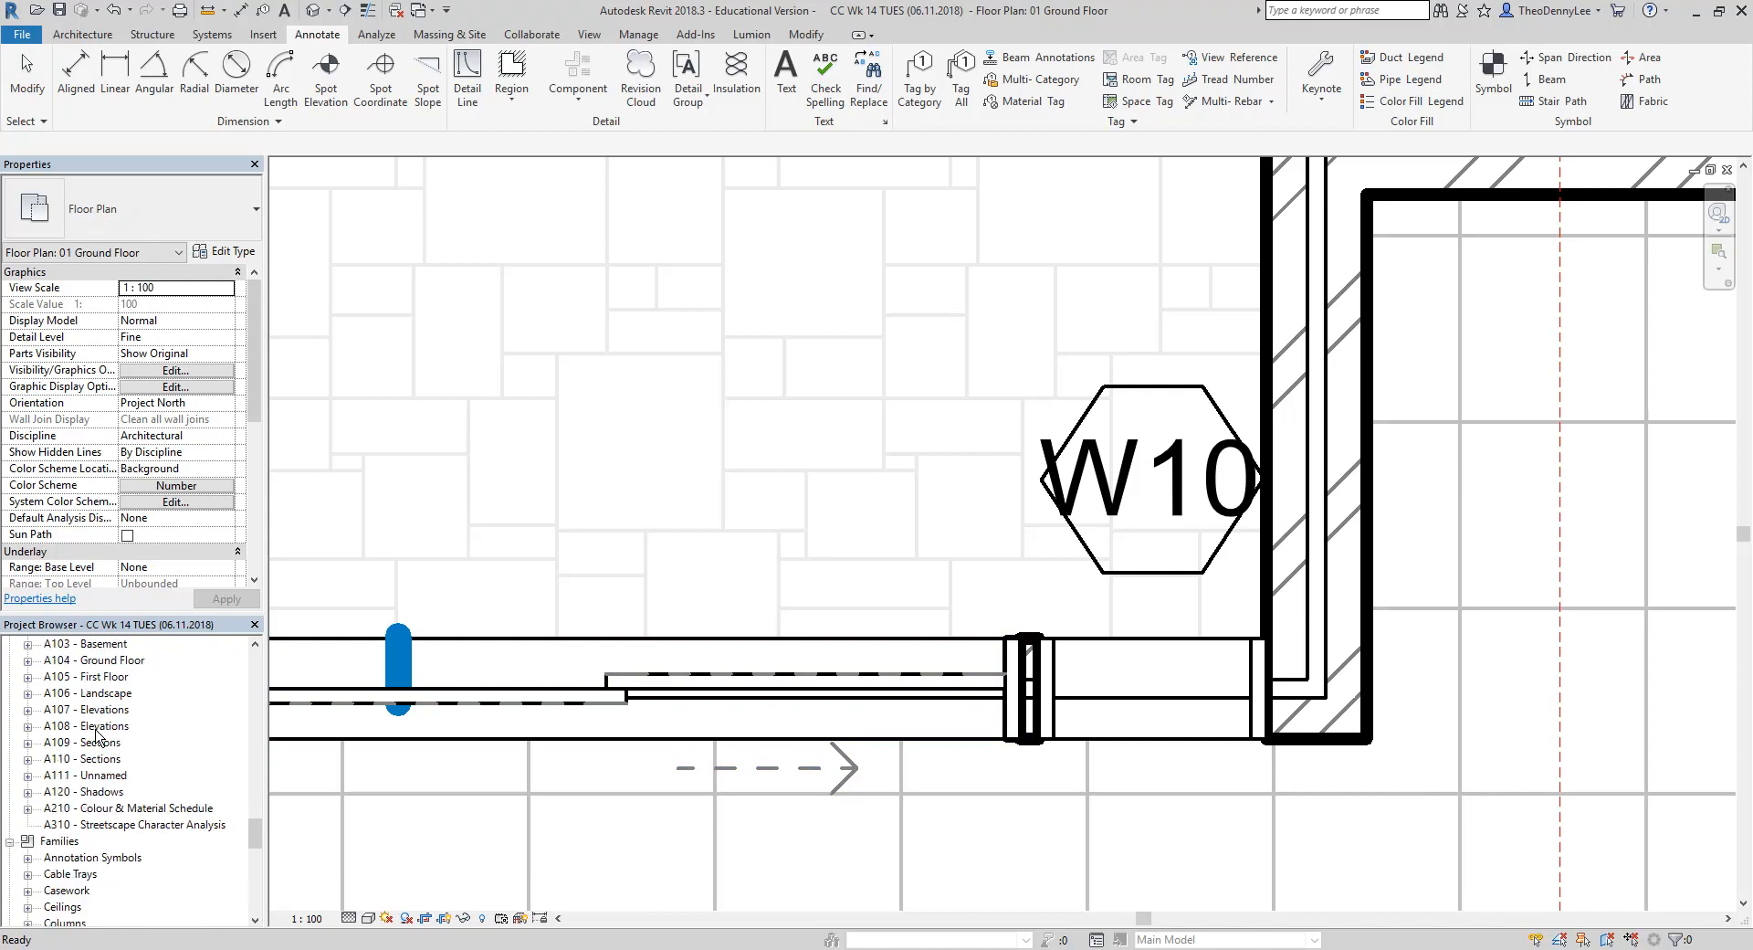
double_click(73, 776)
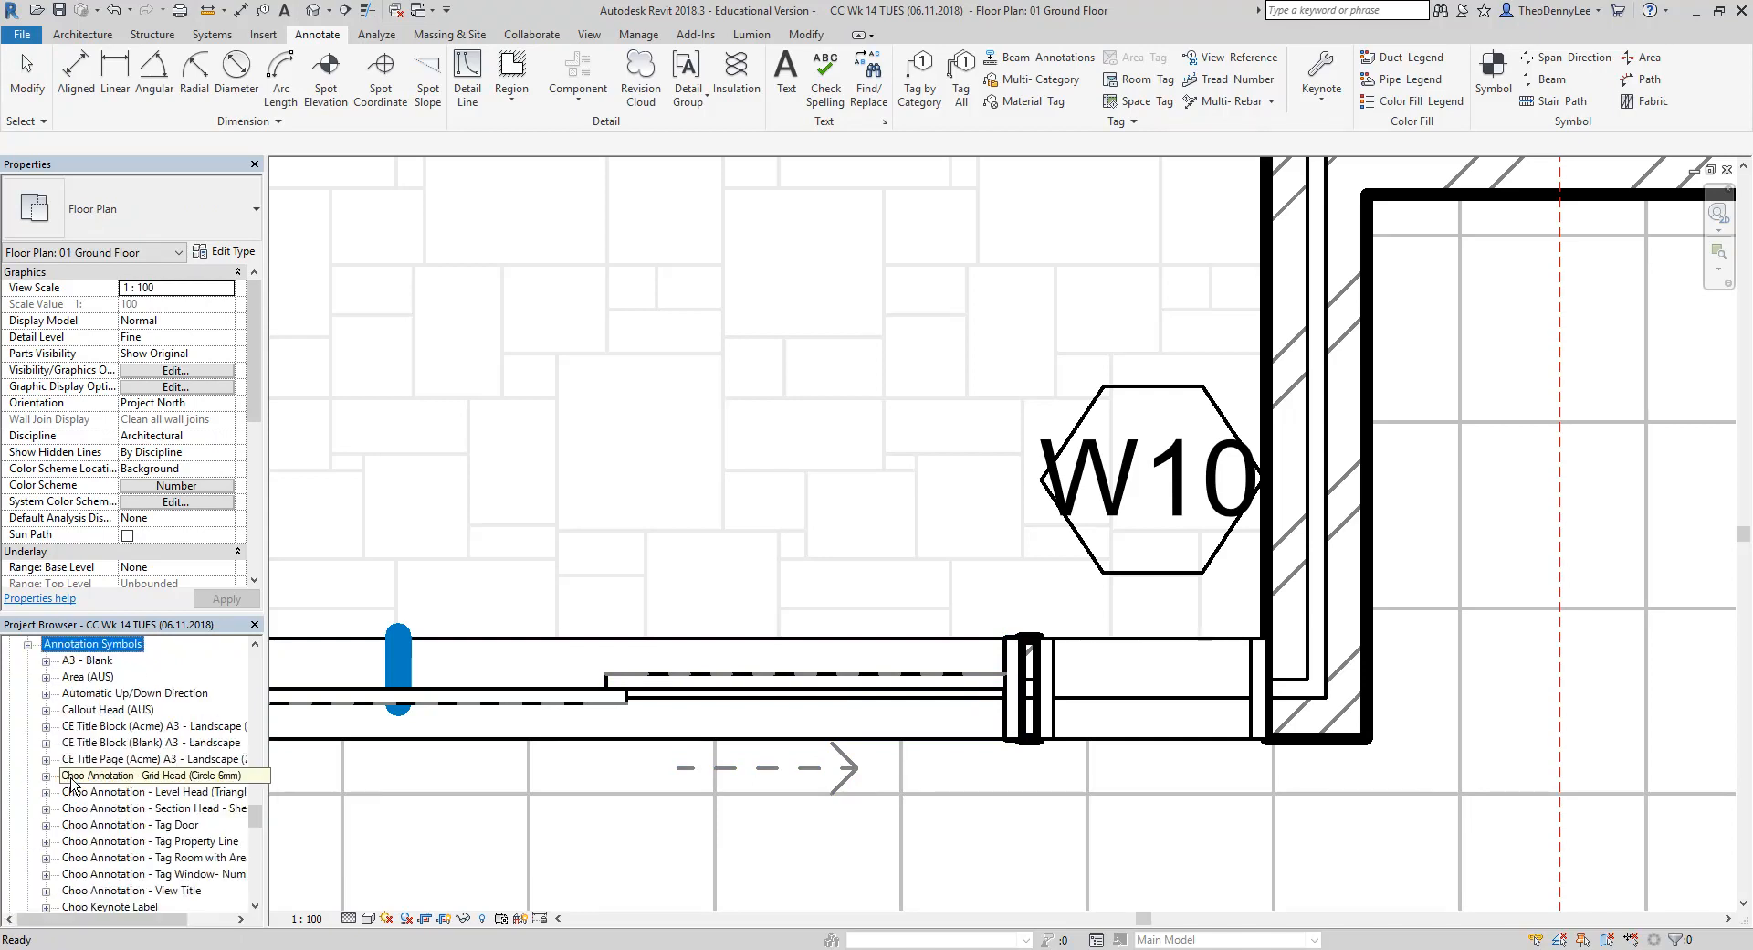
scroll(101, 828, down, 1)
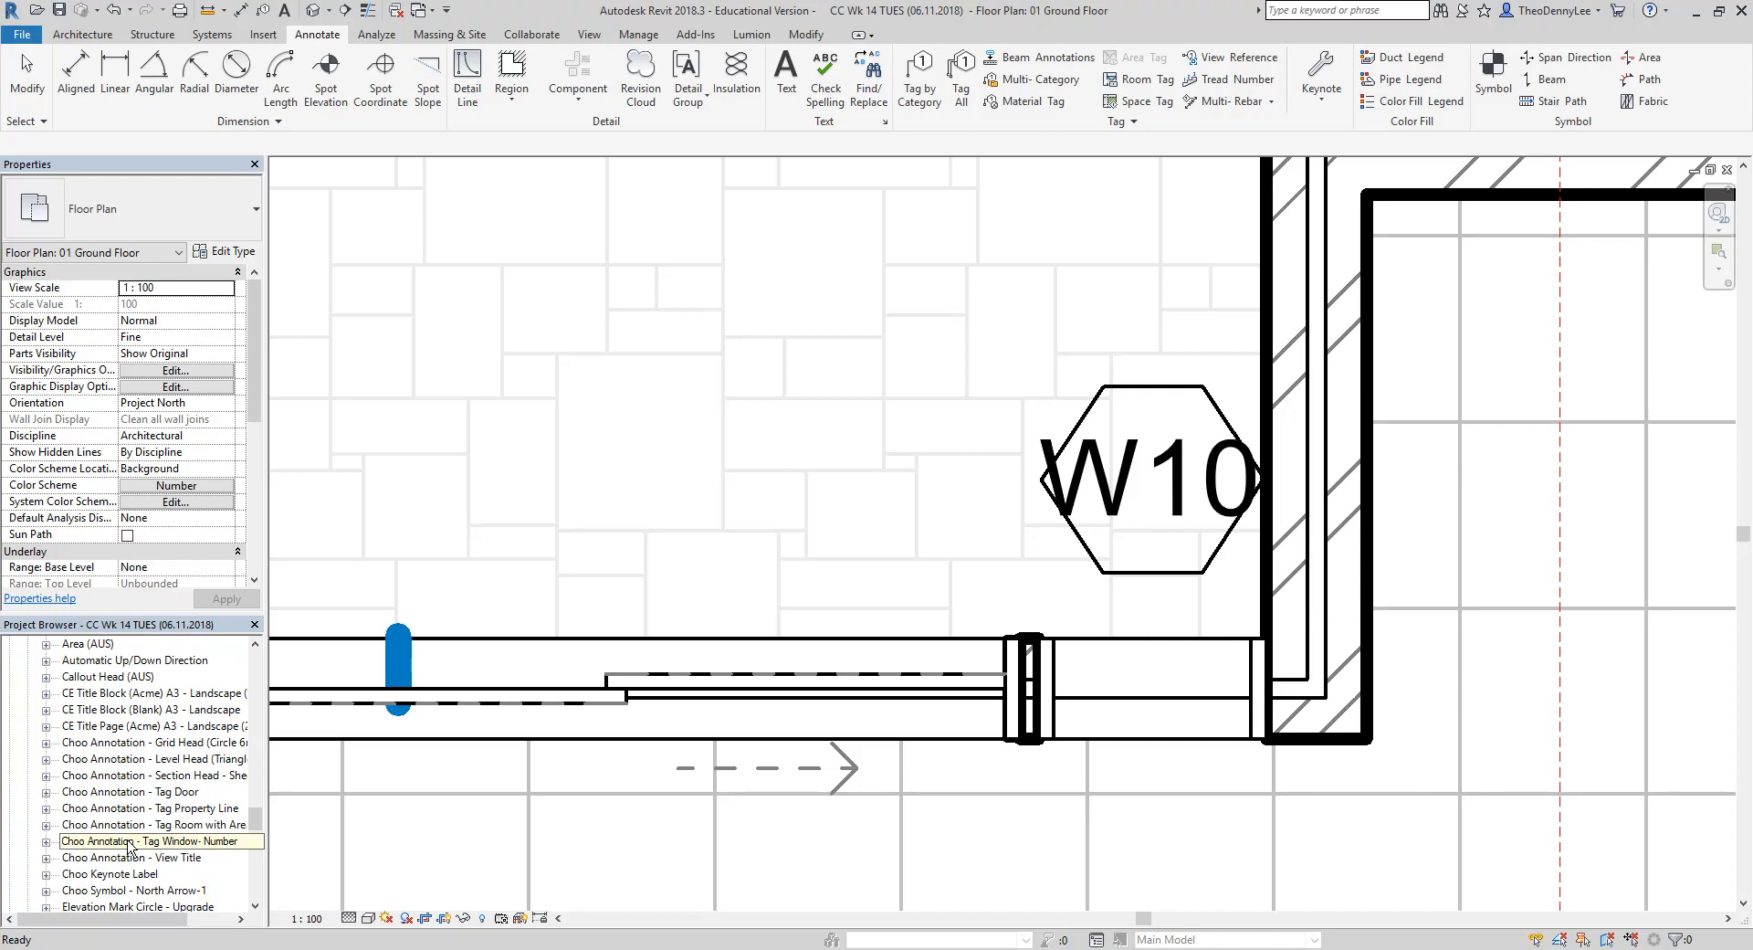
double_click(128, 842)
right_click(128, 844)
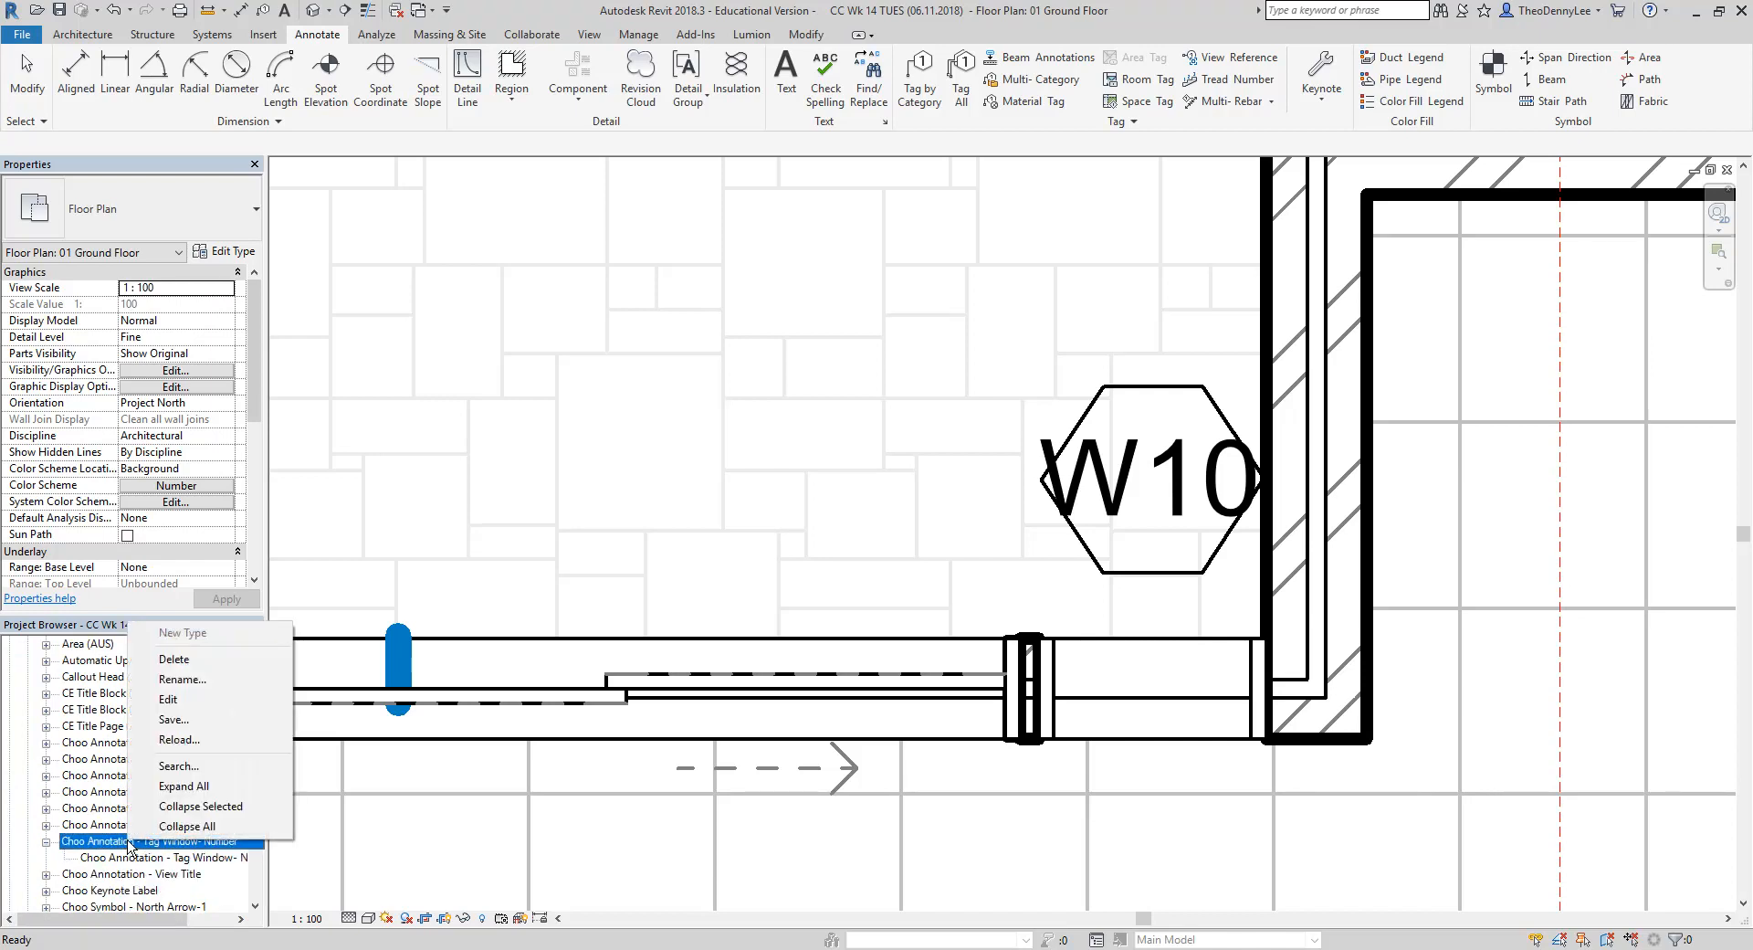
click(167, 701)
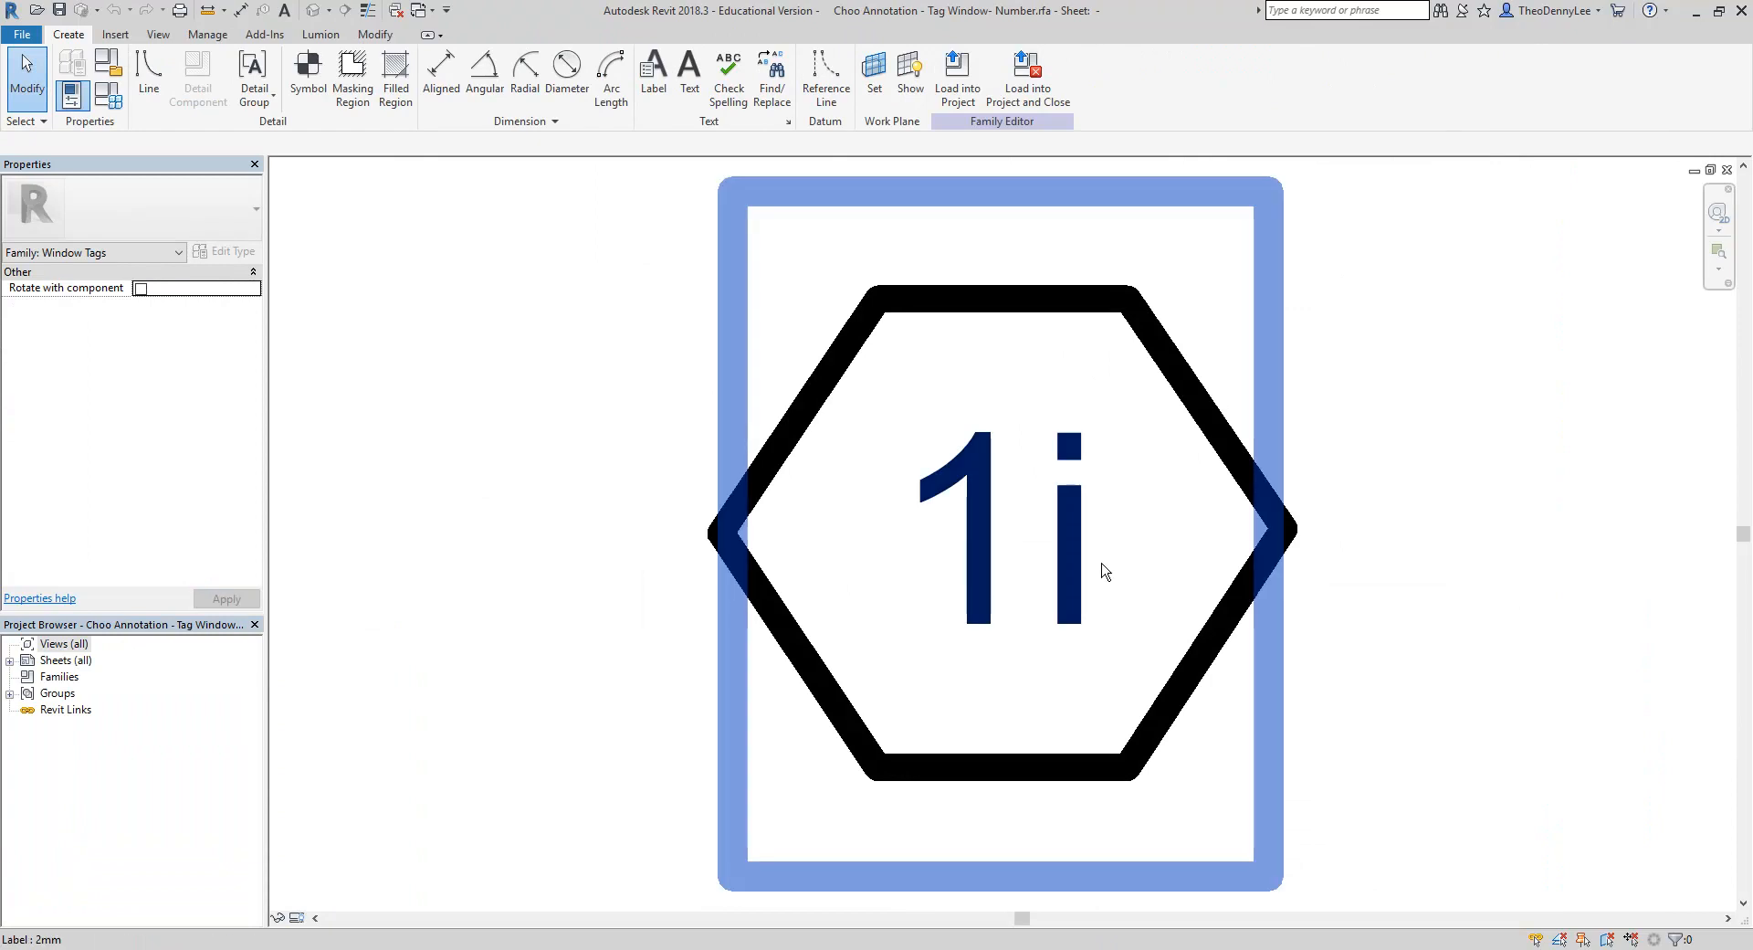
Duplicate the window tag label's 2mm type under the name 1.5mm
click(979, 572)
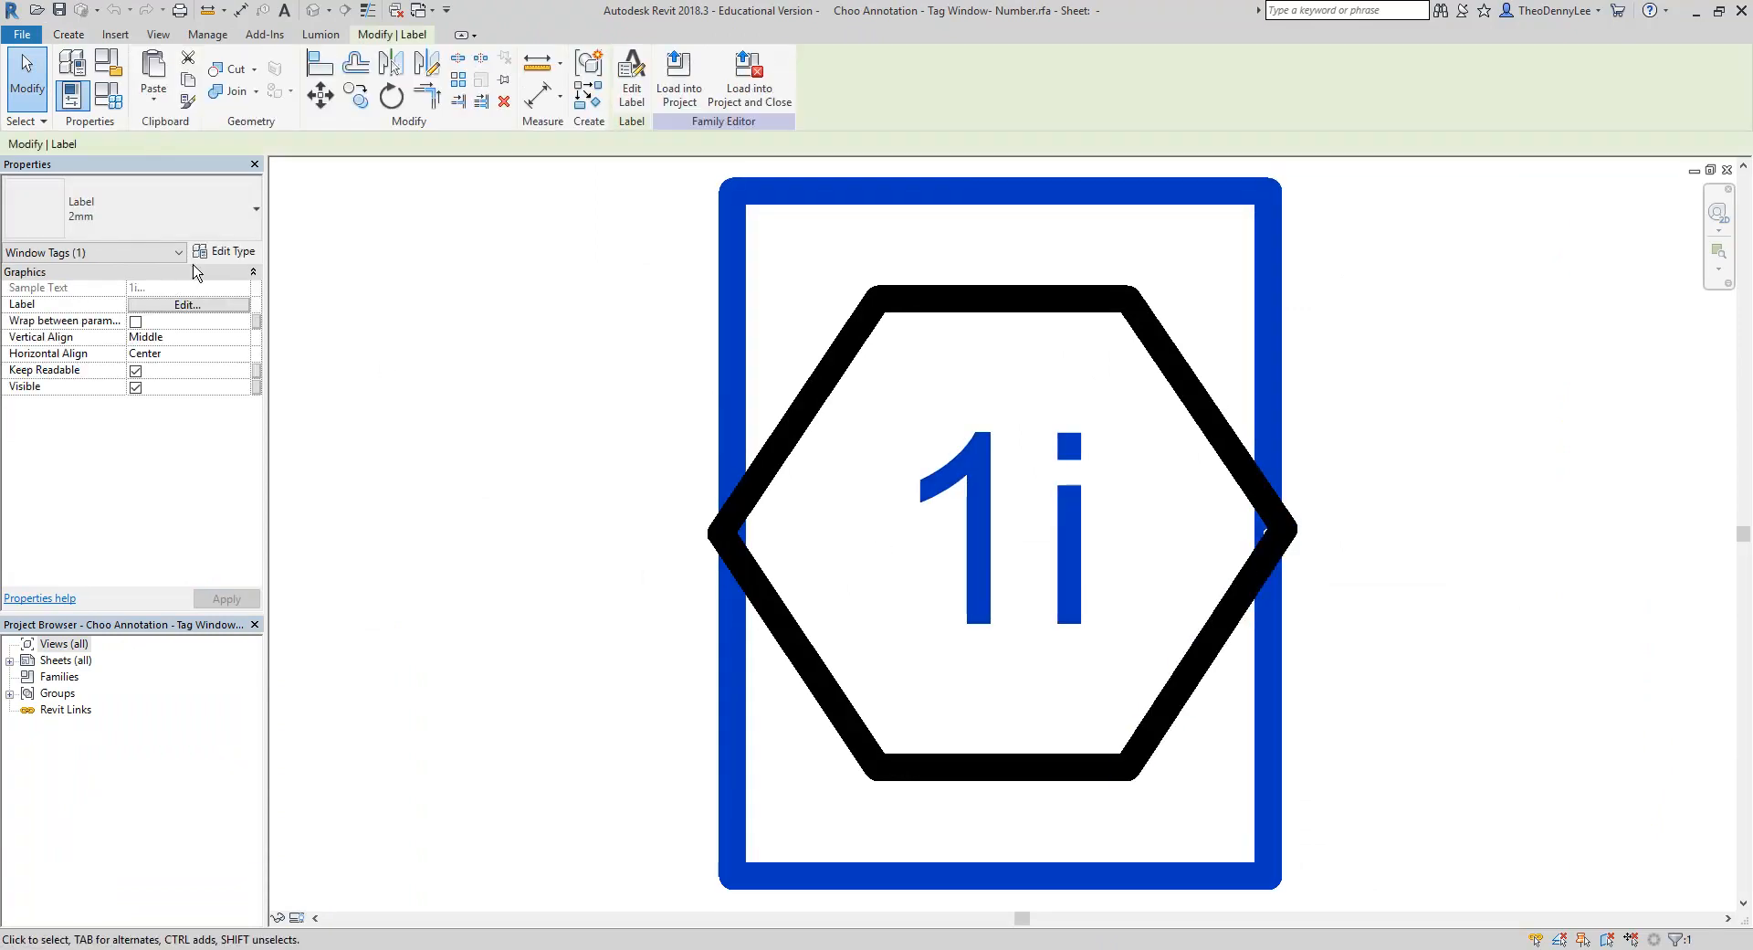
click(222, 210)
click(222, 211)
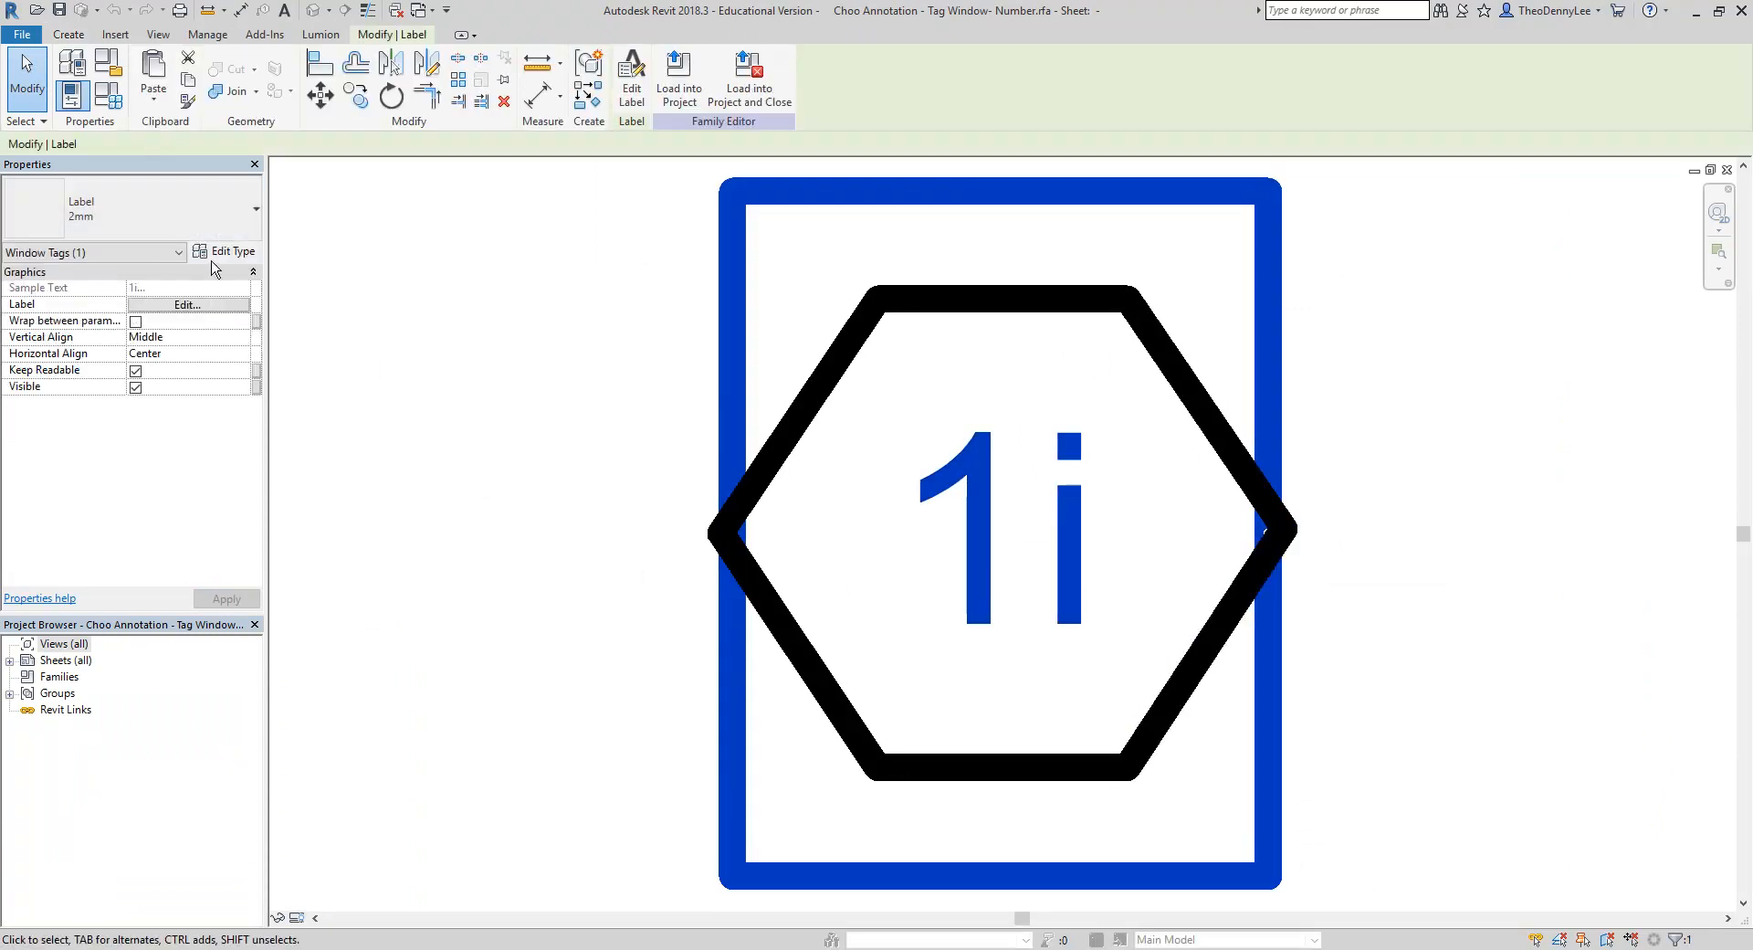
click(222, 253)
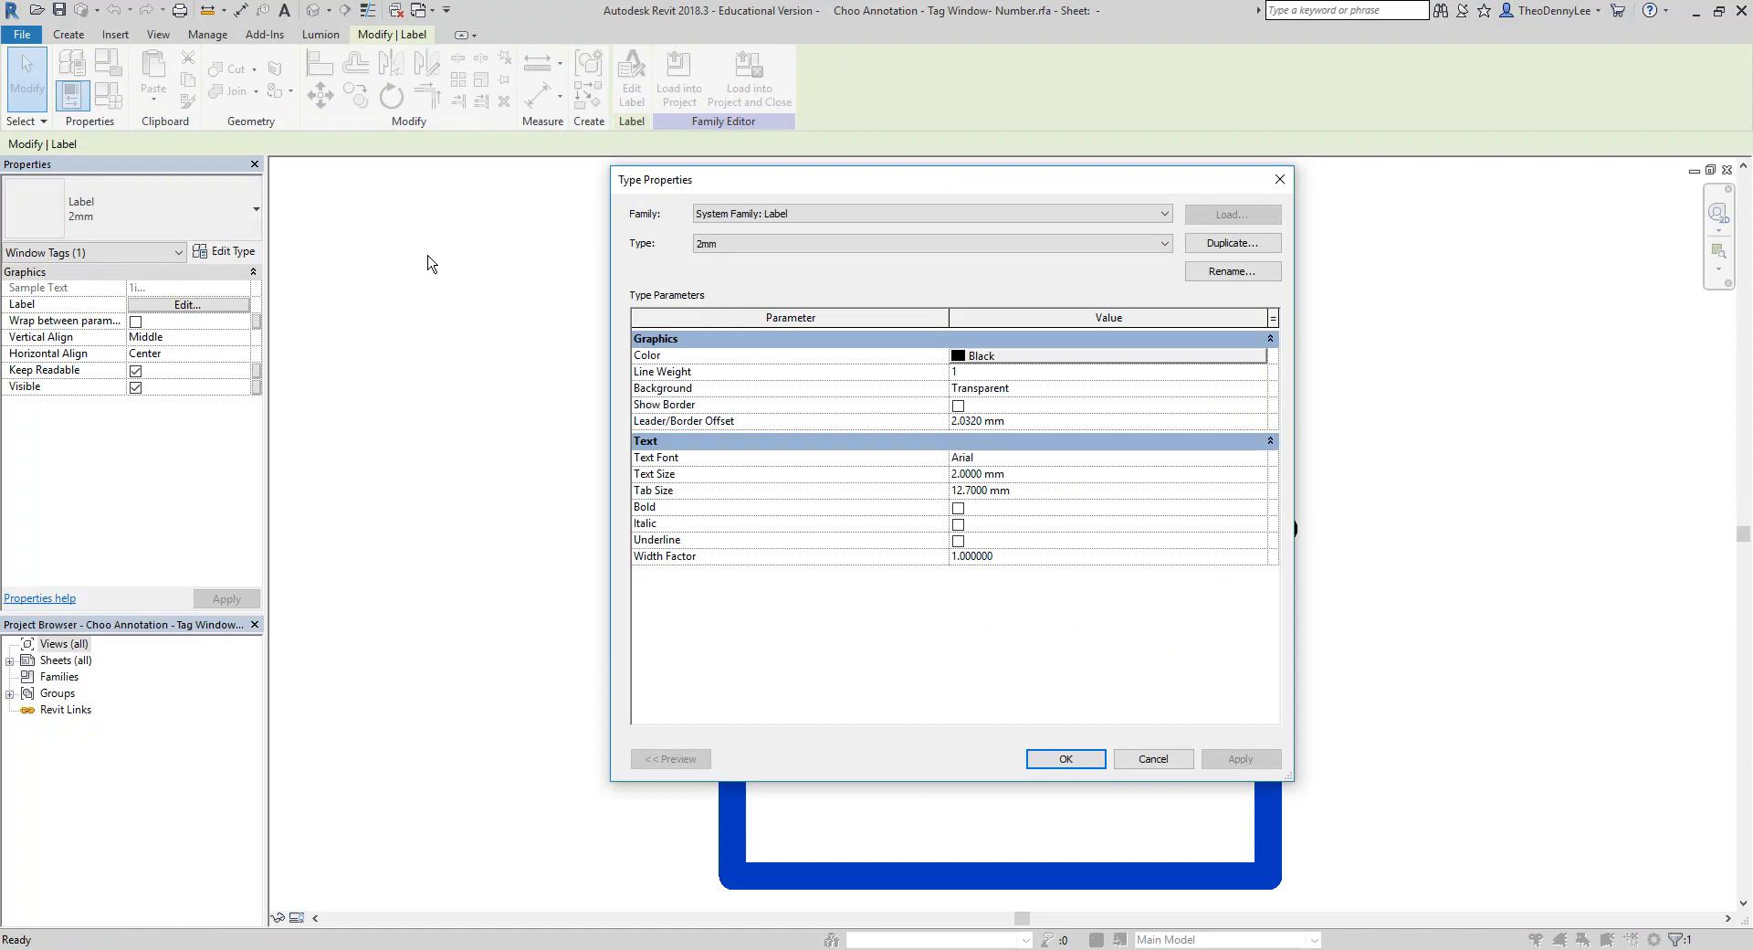
click(1235, 245)
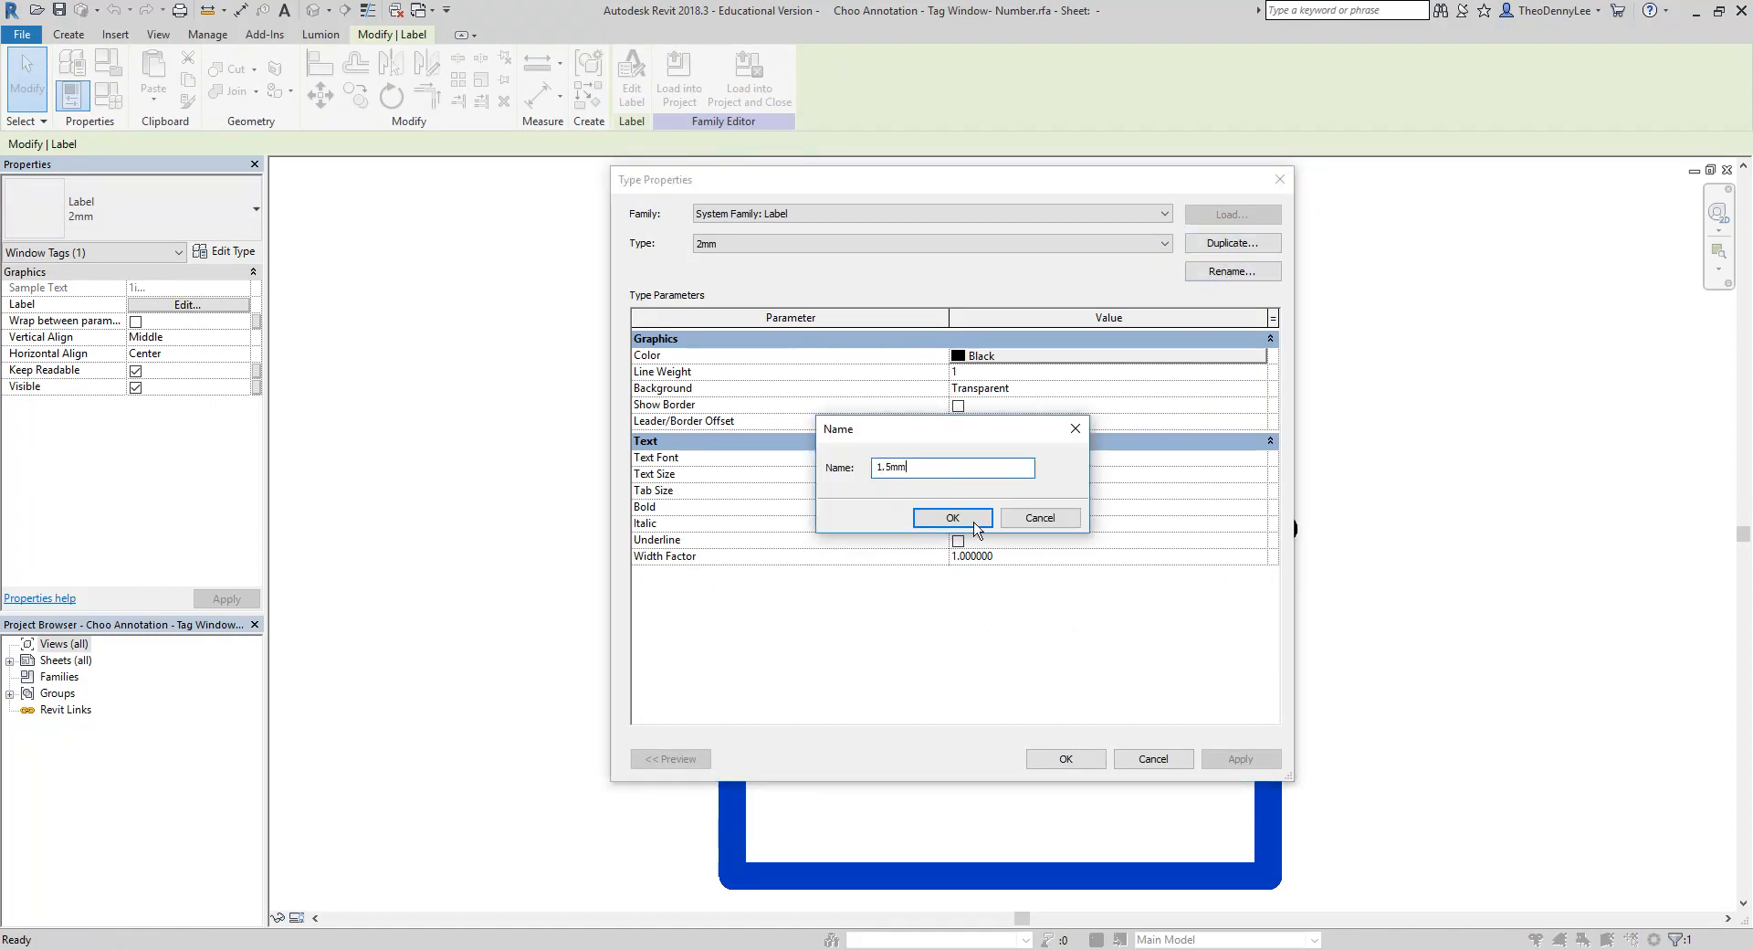
click(974, 520)
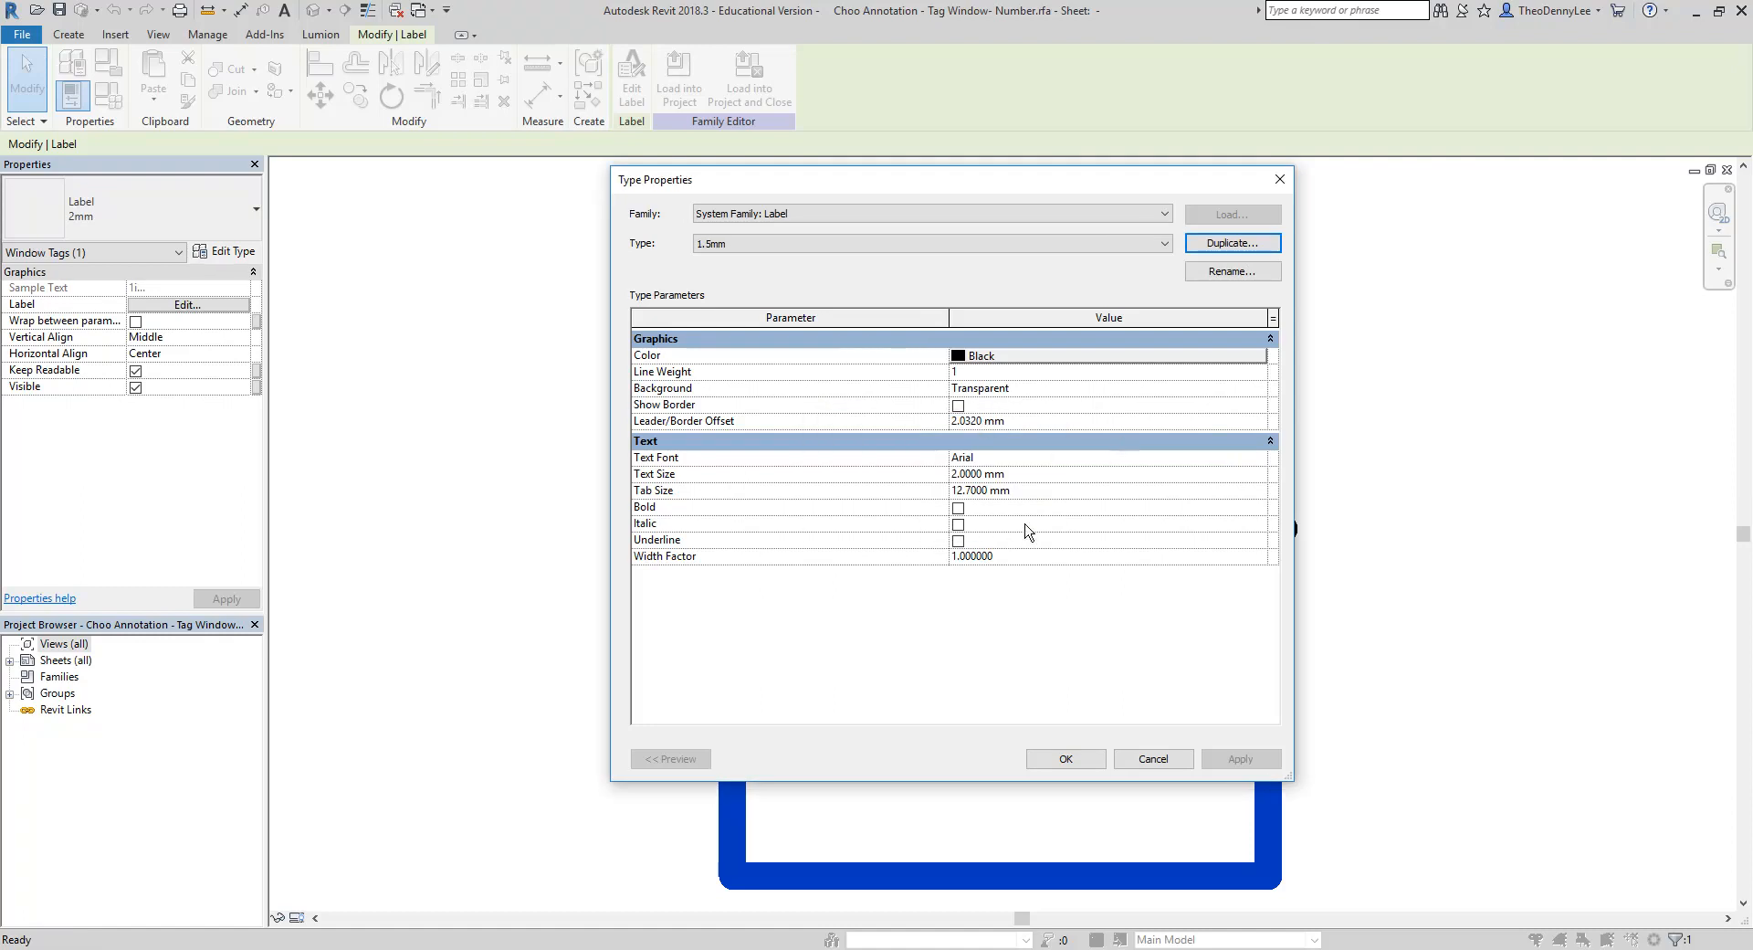
Set the new label type's text size to 1.5 mm and apply it to the tag label
click(1053, 473)
text(1.5)
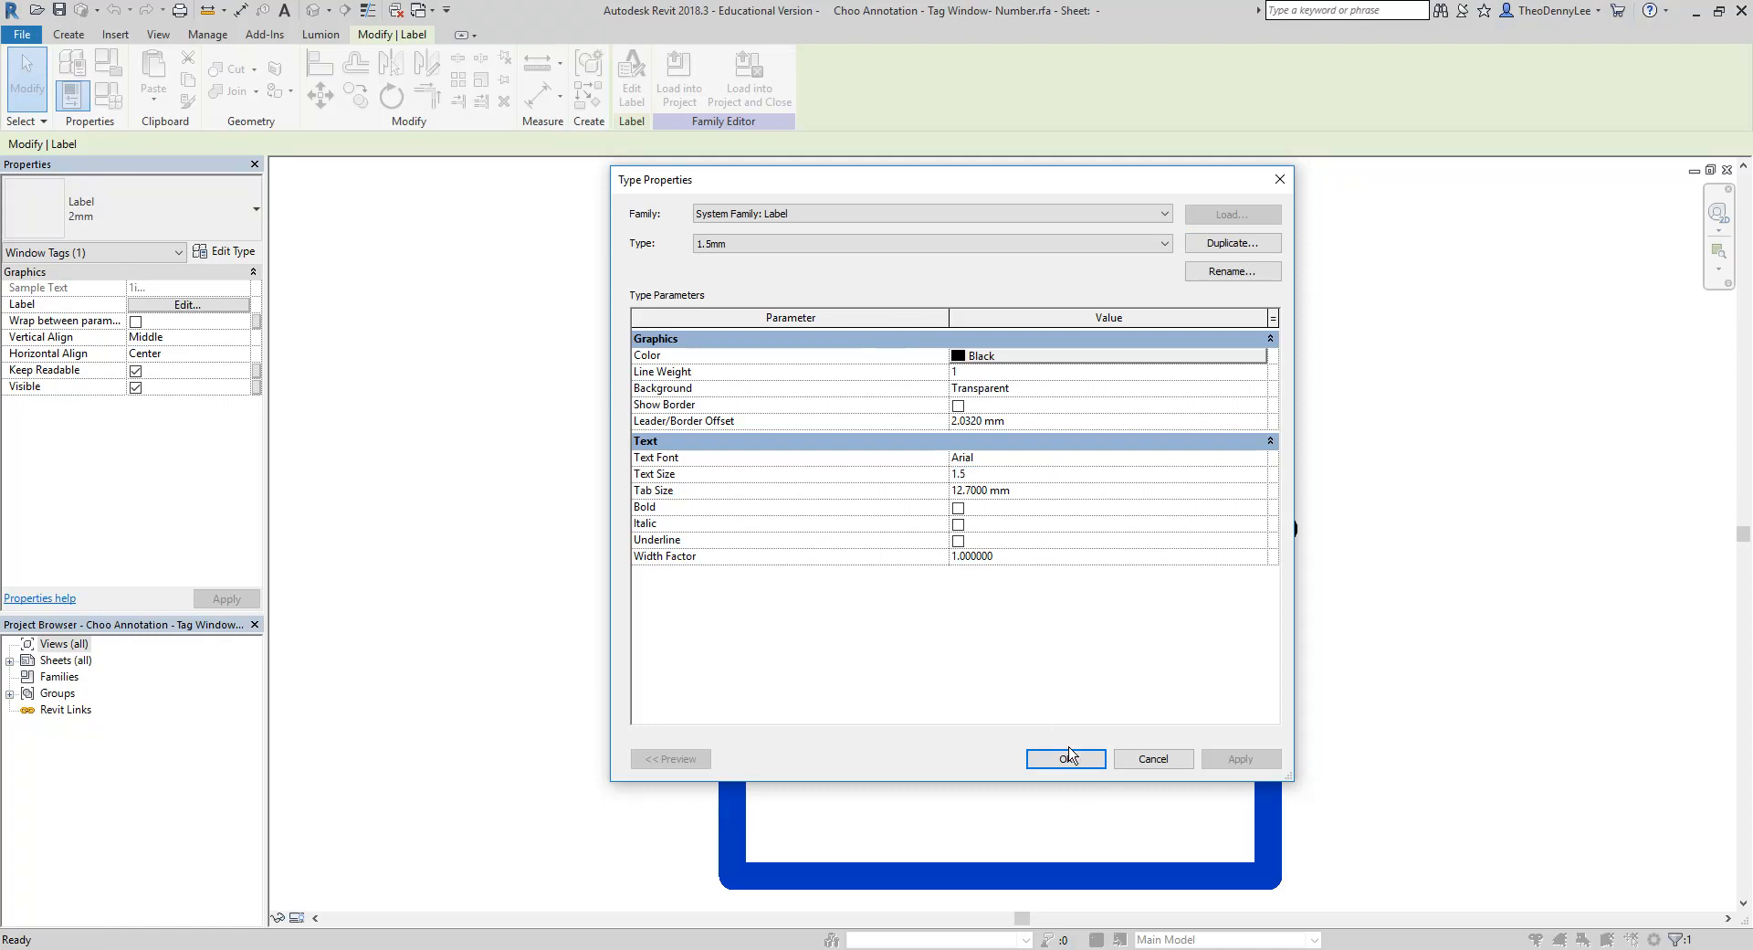
click(1070, 760)
click(579, 444)
scroll(594, 519, down, 2)
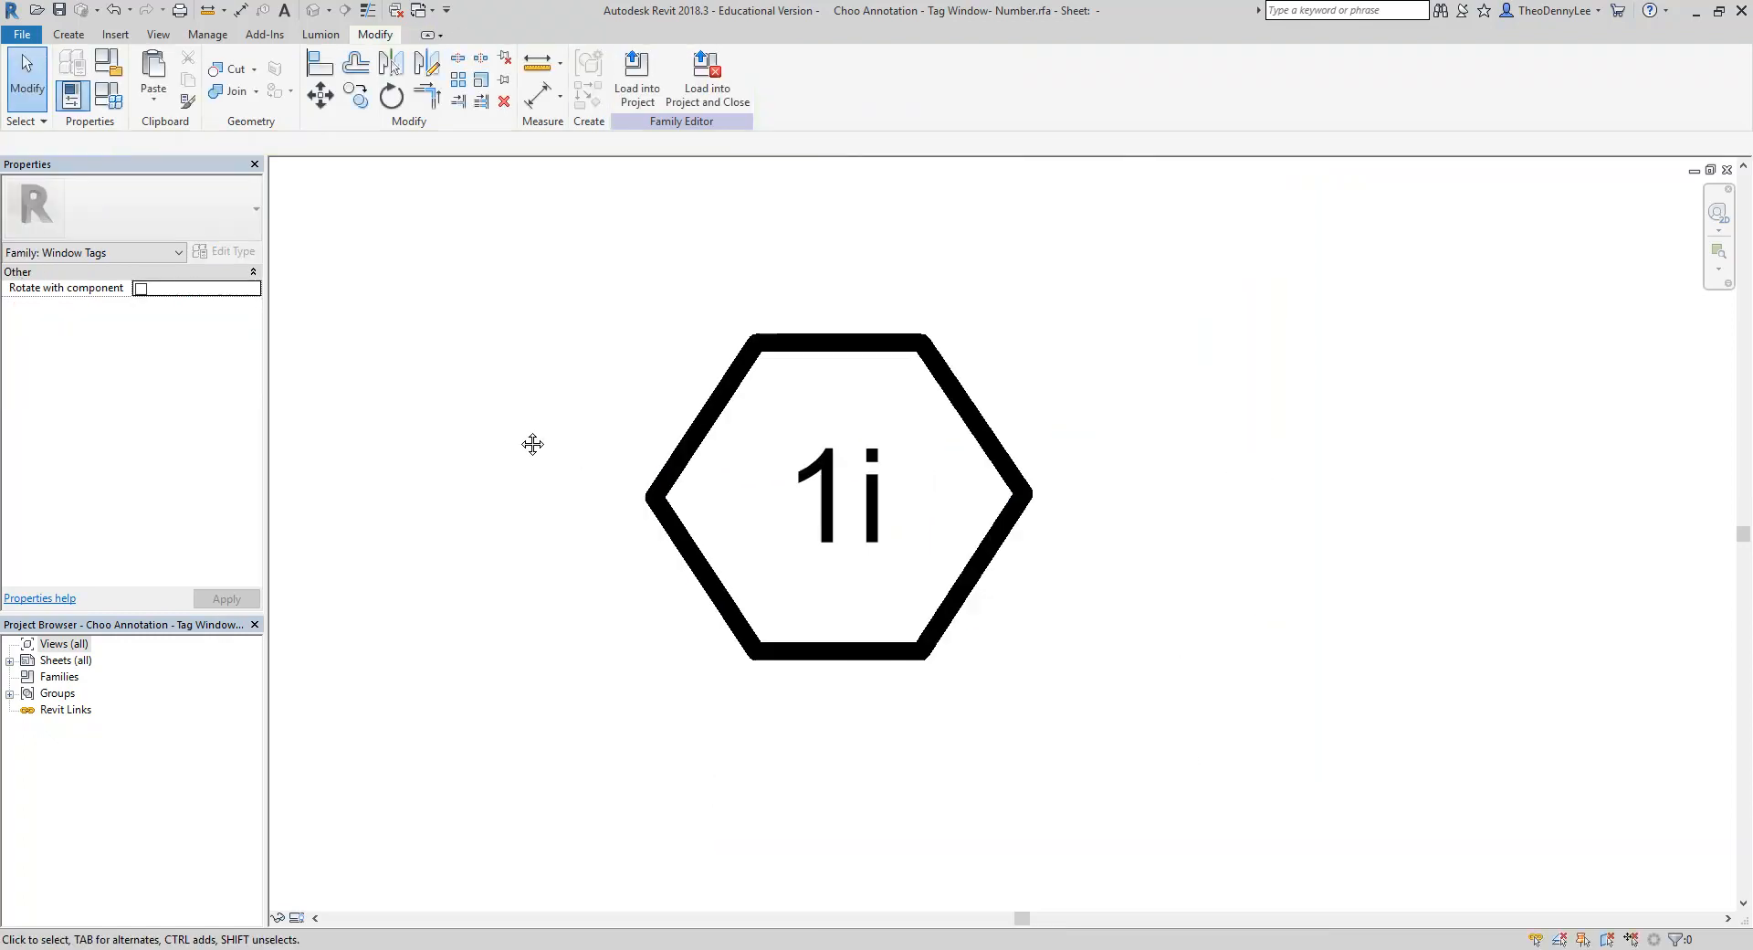
middle_drag(594, 519, 572, 436)
scroll(682, 495, up, 2)
middle_drag(682, 495, 838, 609)
middle_drag(961, 804, 867, 790)
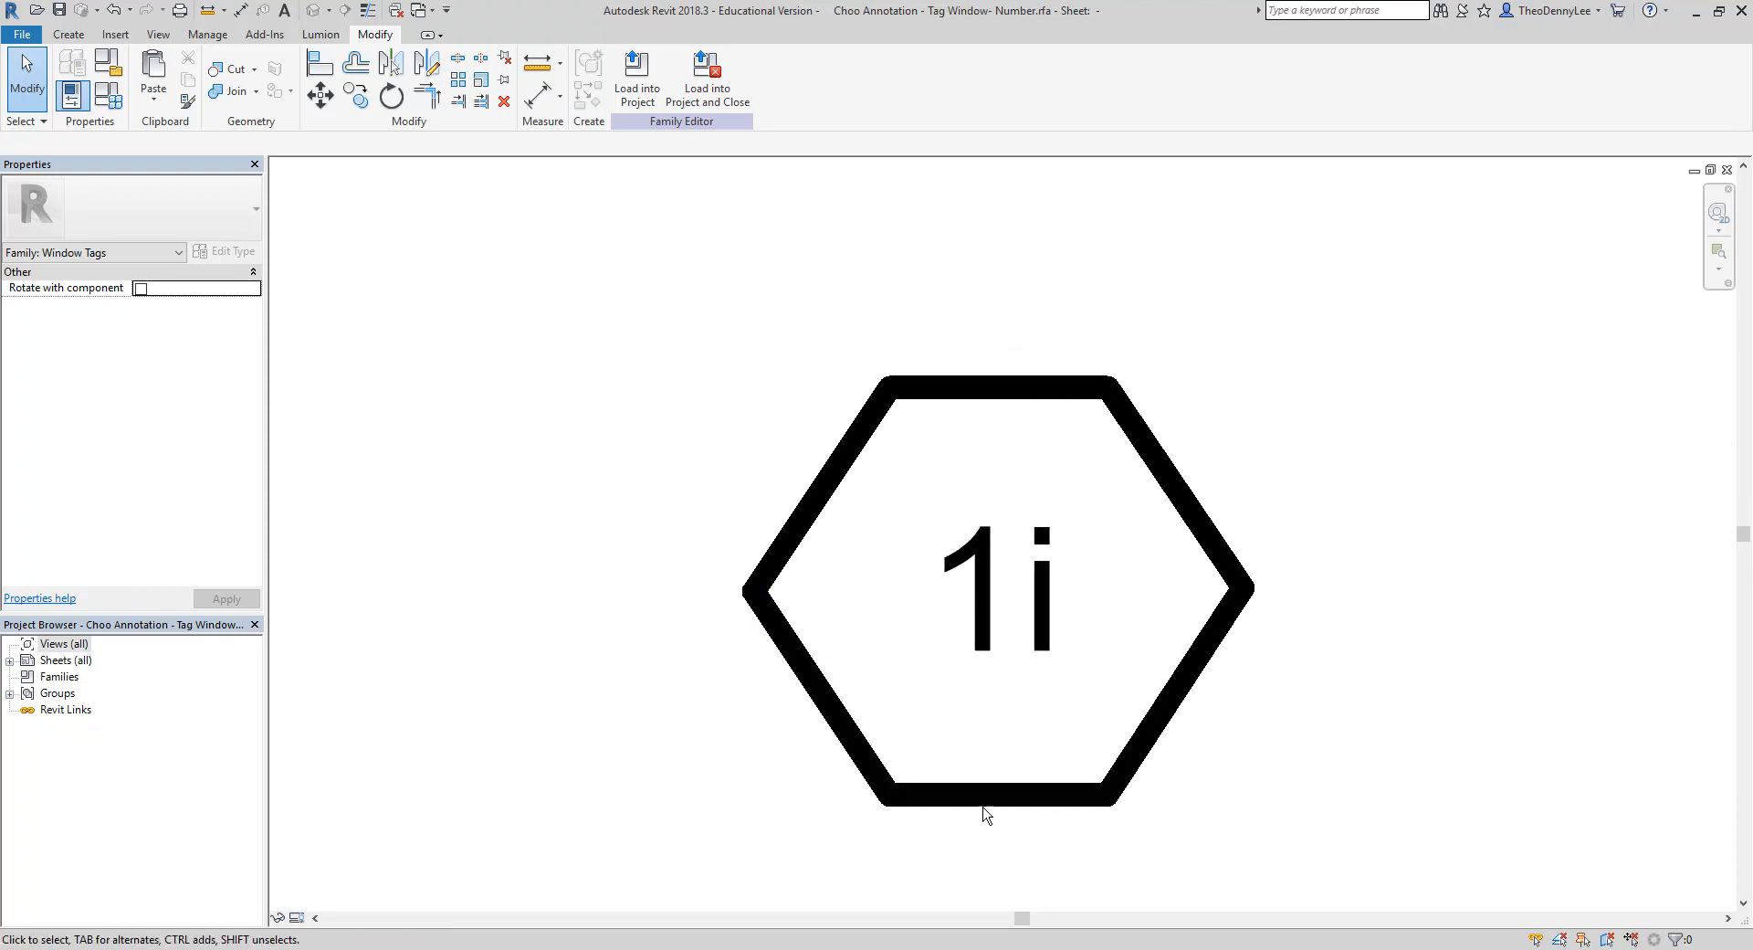
Save the edited tag family in the Tags folder as Choo Annotation - Tag Window- Number.rfa
click(59, 10)
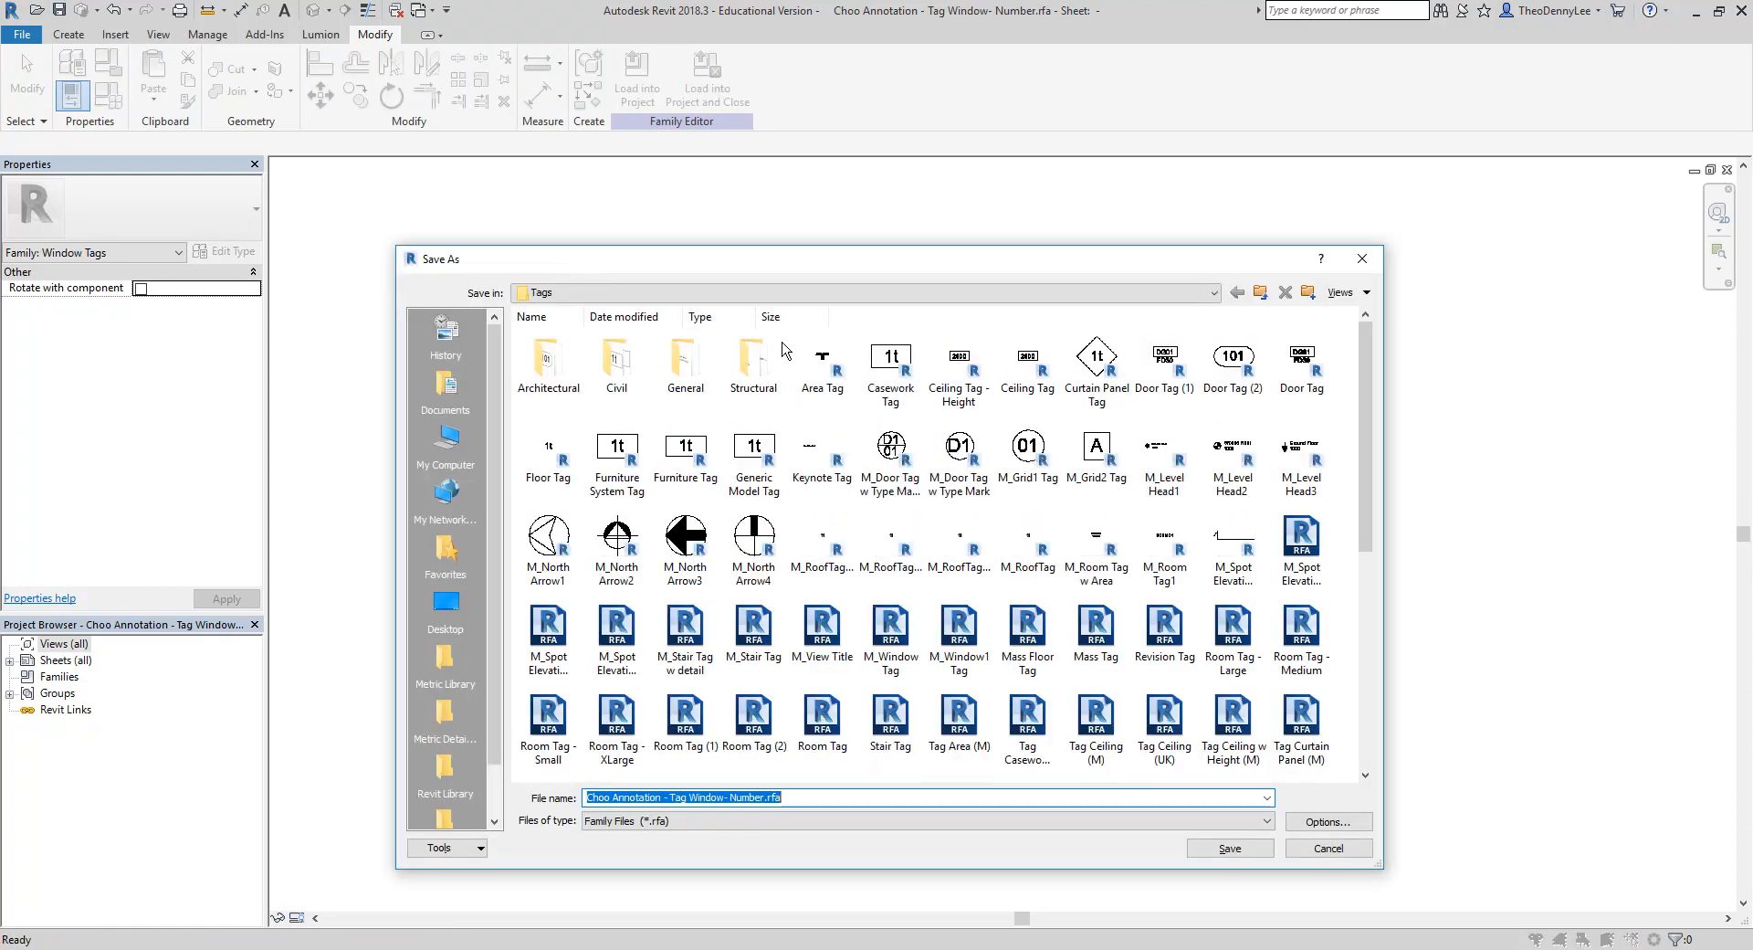
click(852, 293)
click(852, 293)
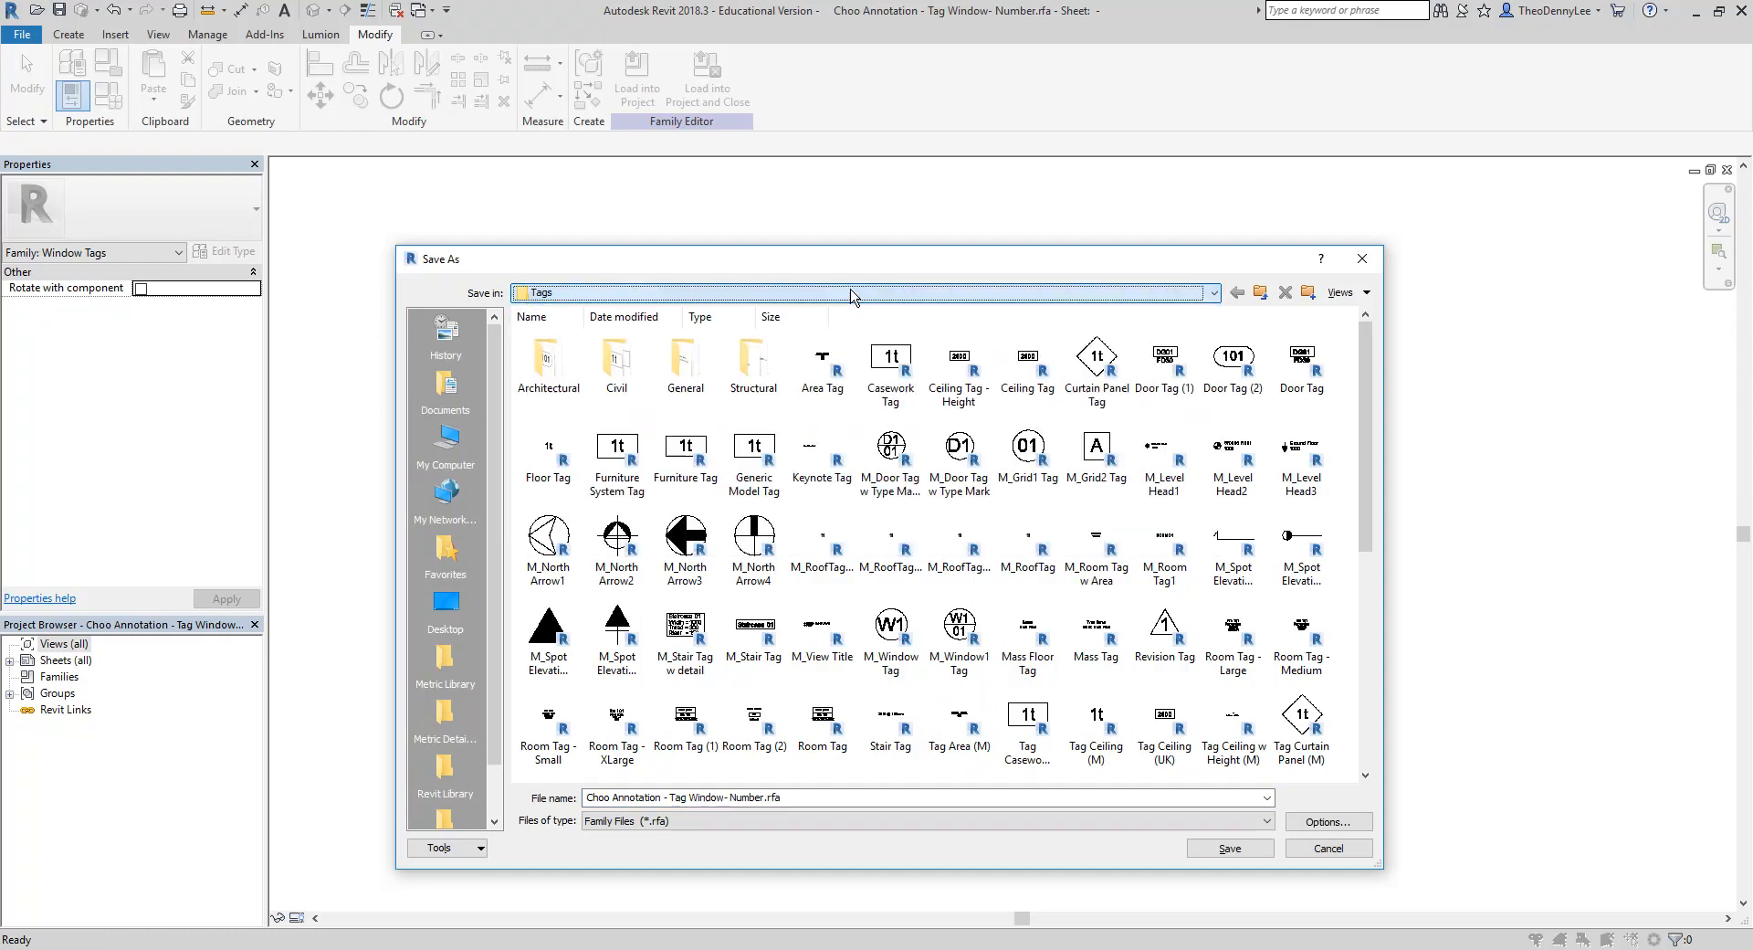
click(611, 797)
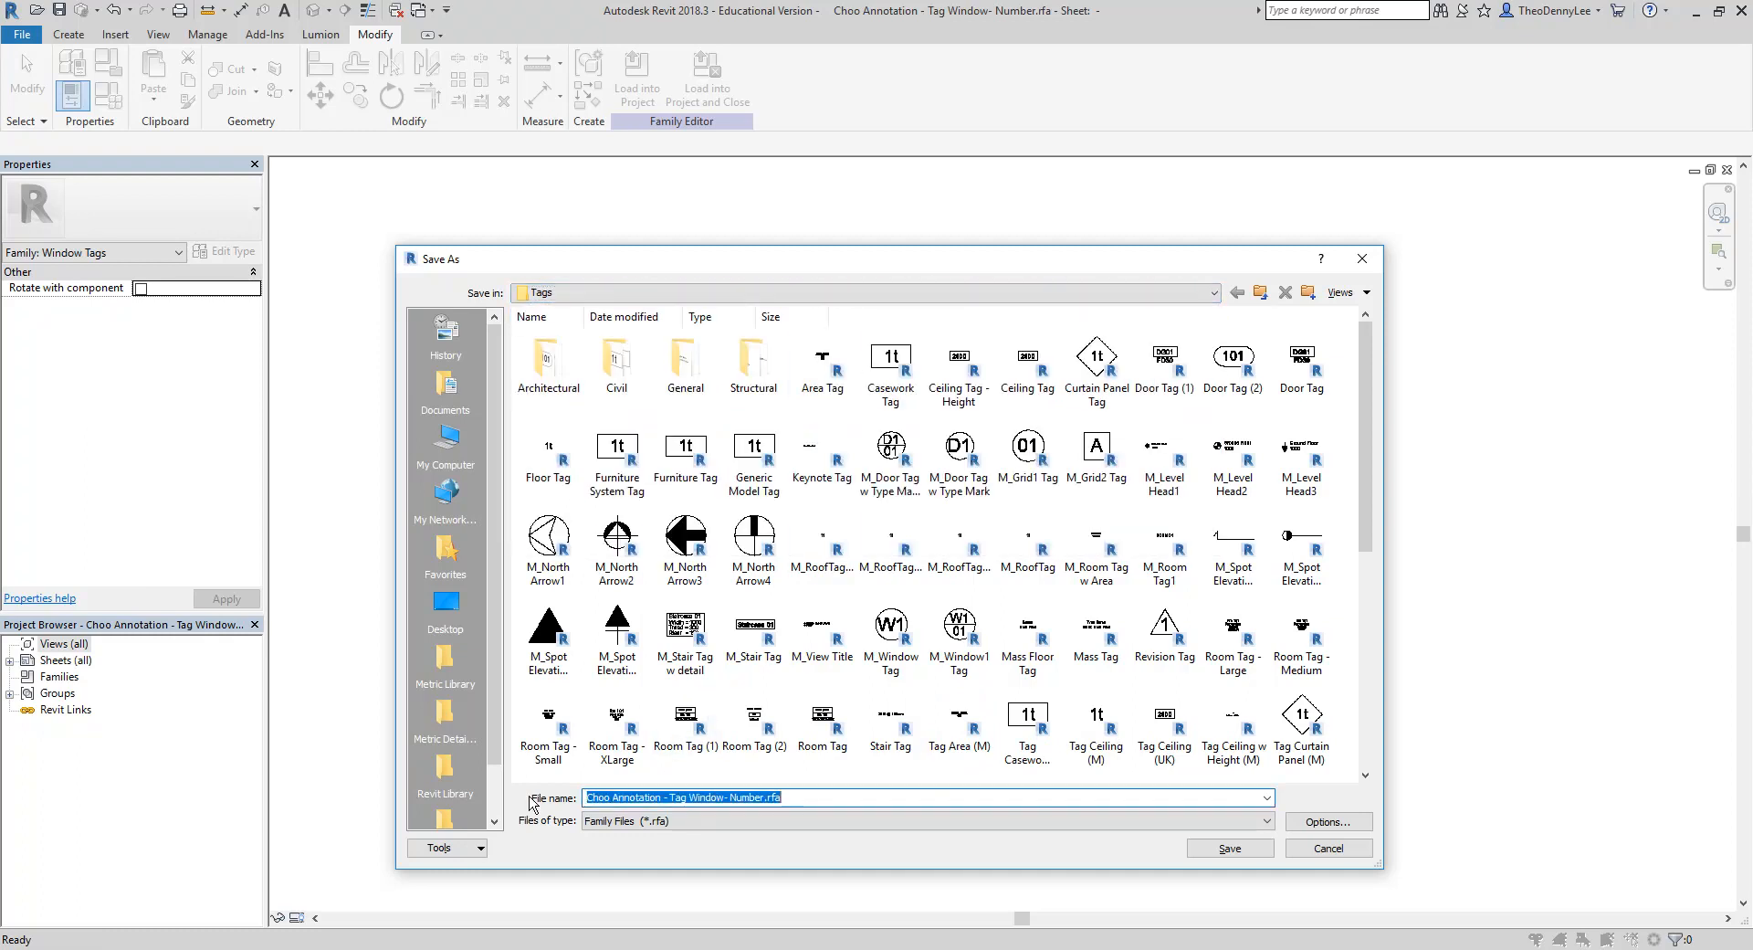
click(1250, 849)
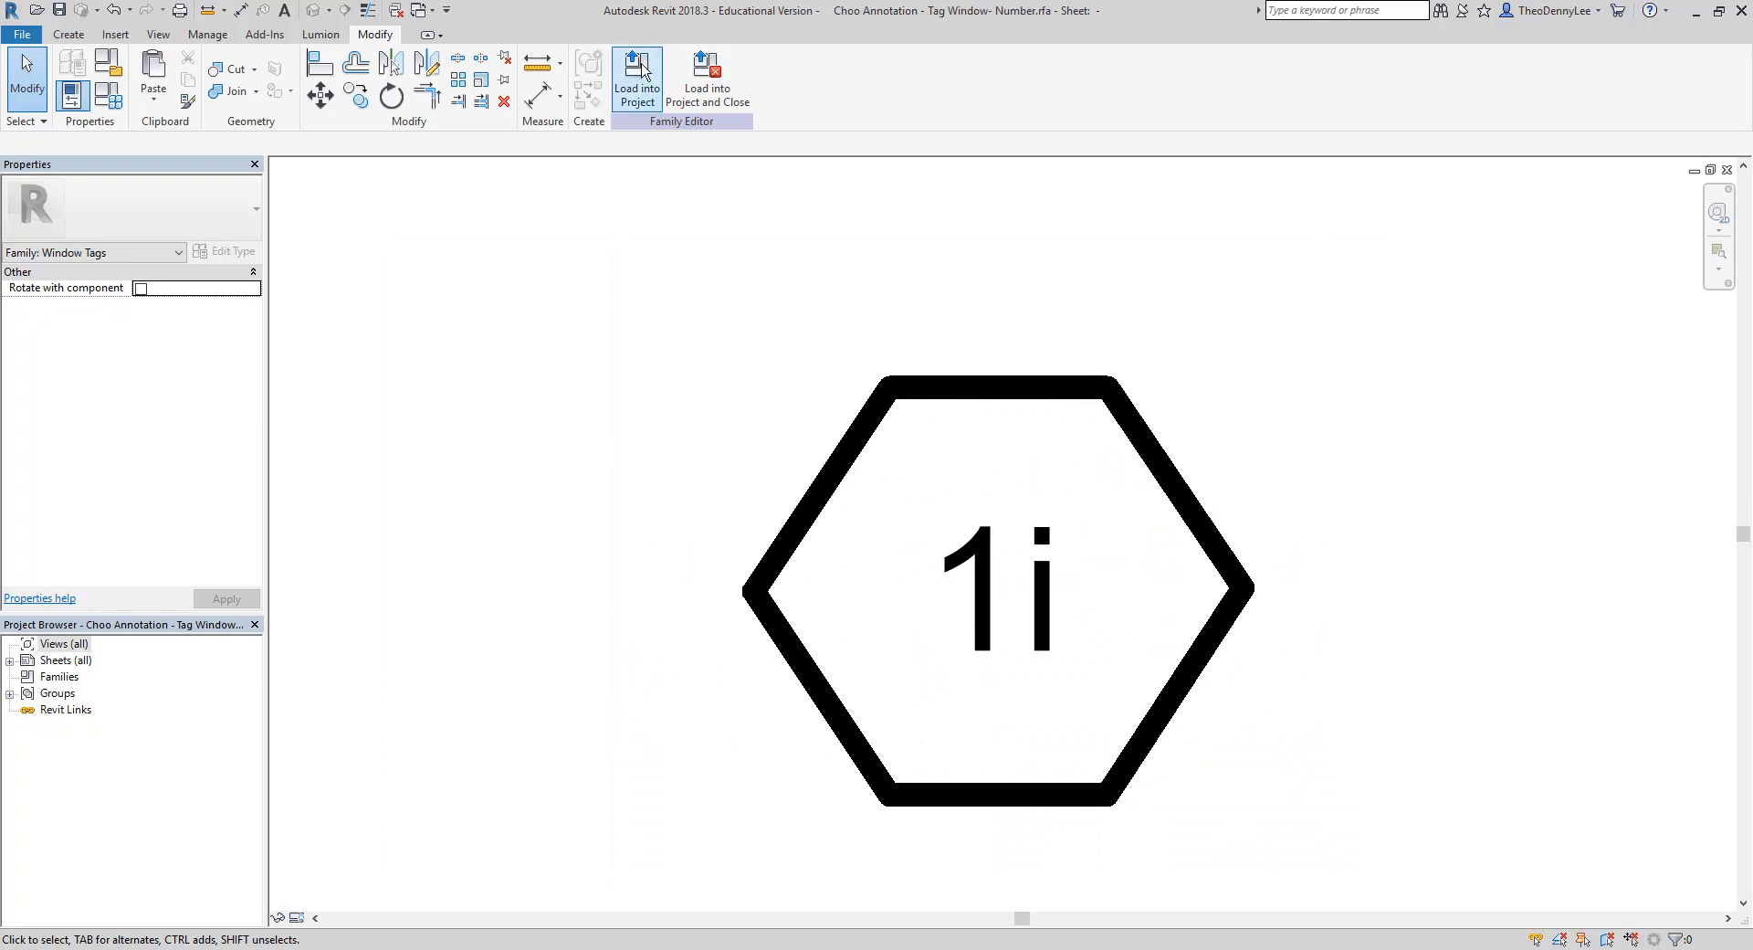
Load the tag family into the CC Wk 14 TUES (06.11.2018) project, overwriting the existing version without its parameter values
click(640, 76)
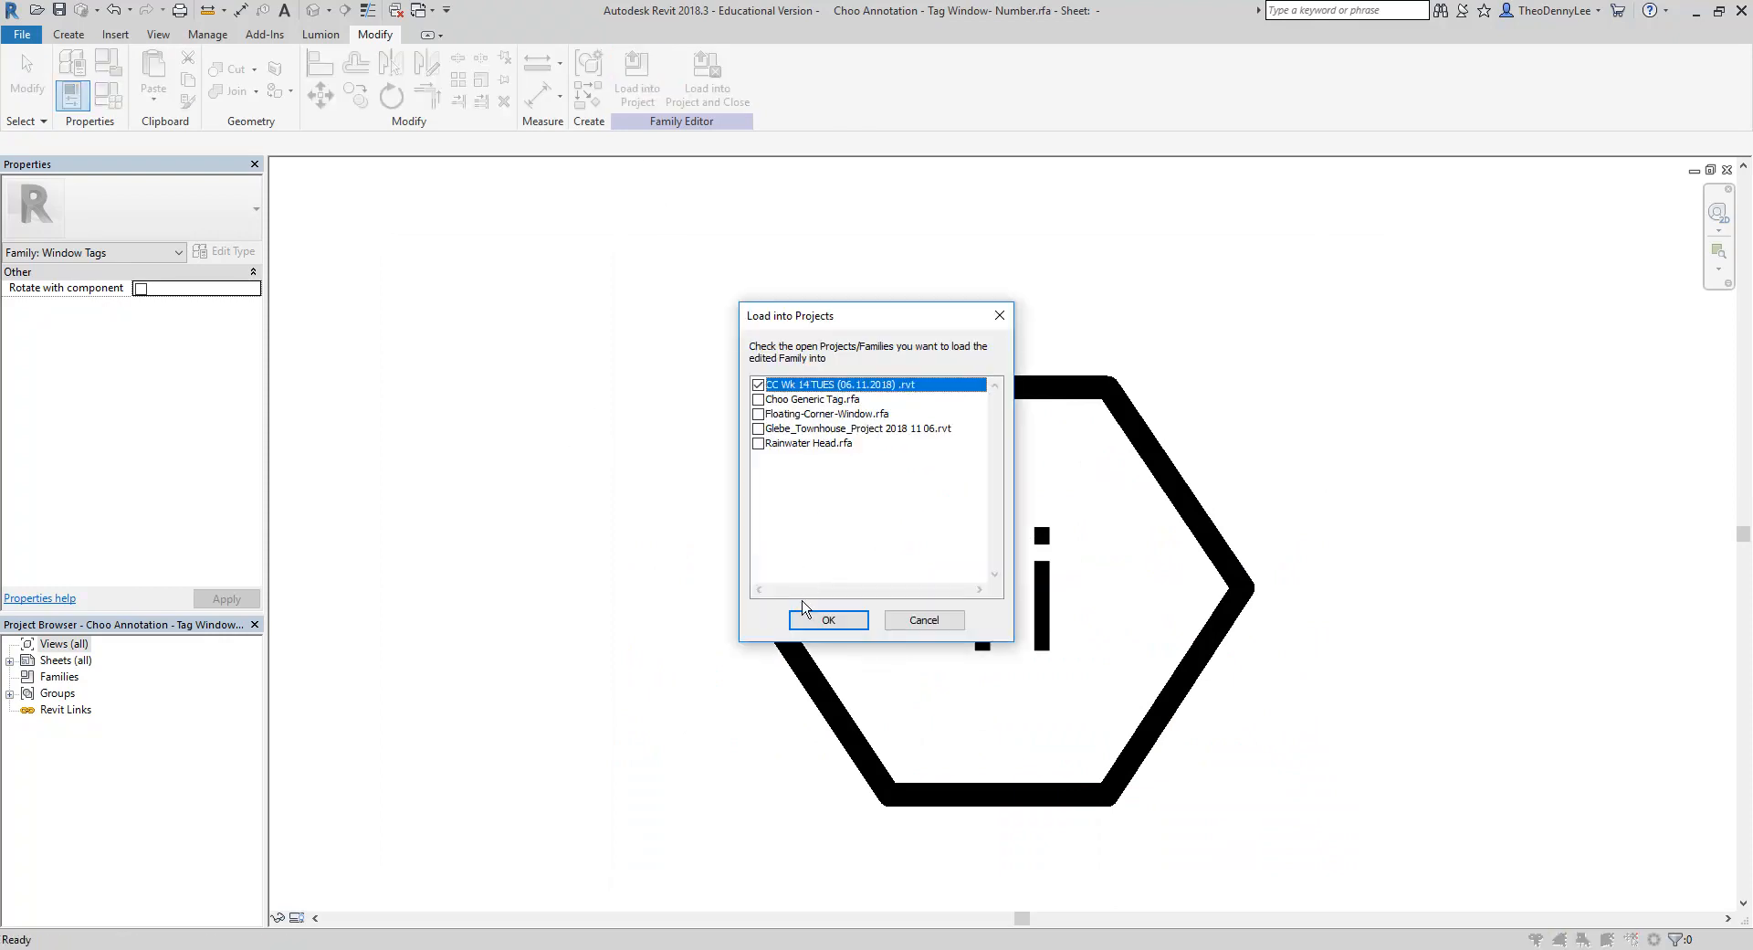
click(818, 620)
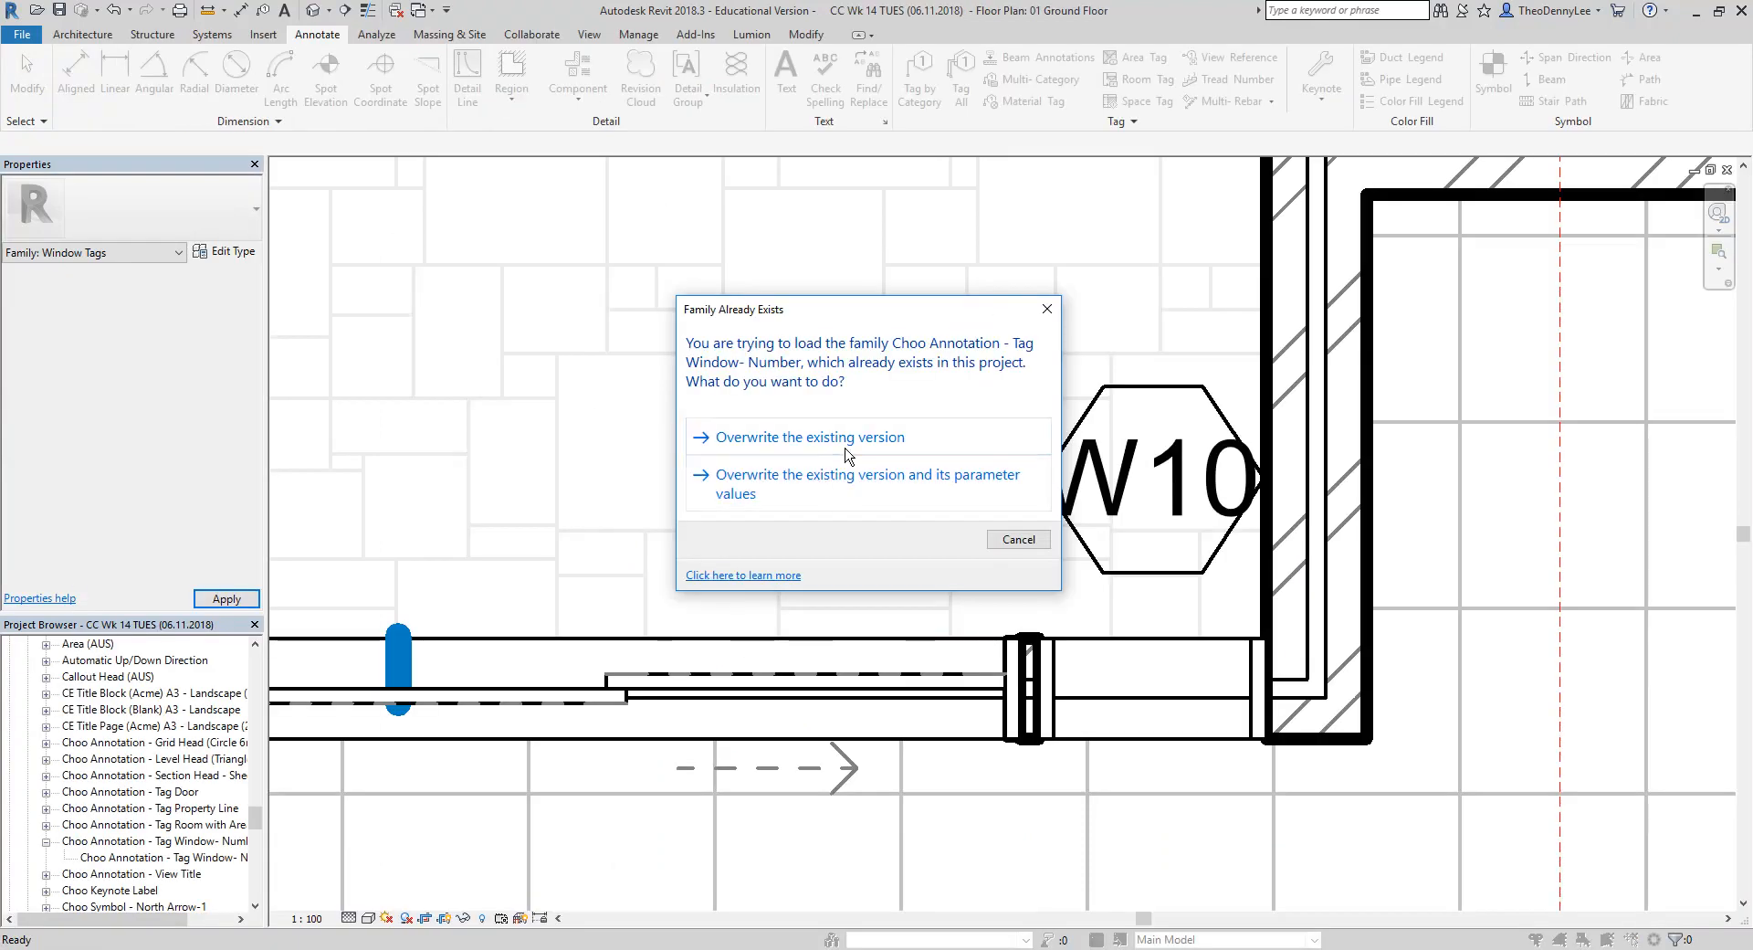
click(846, 439)
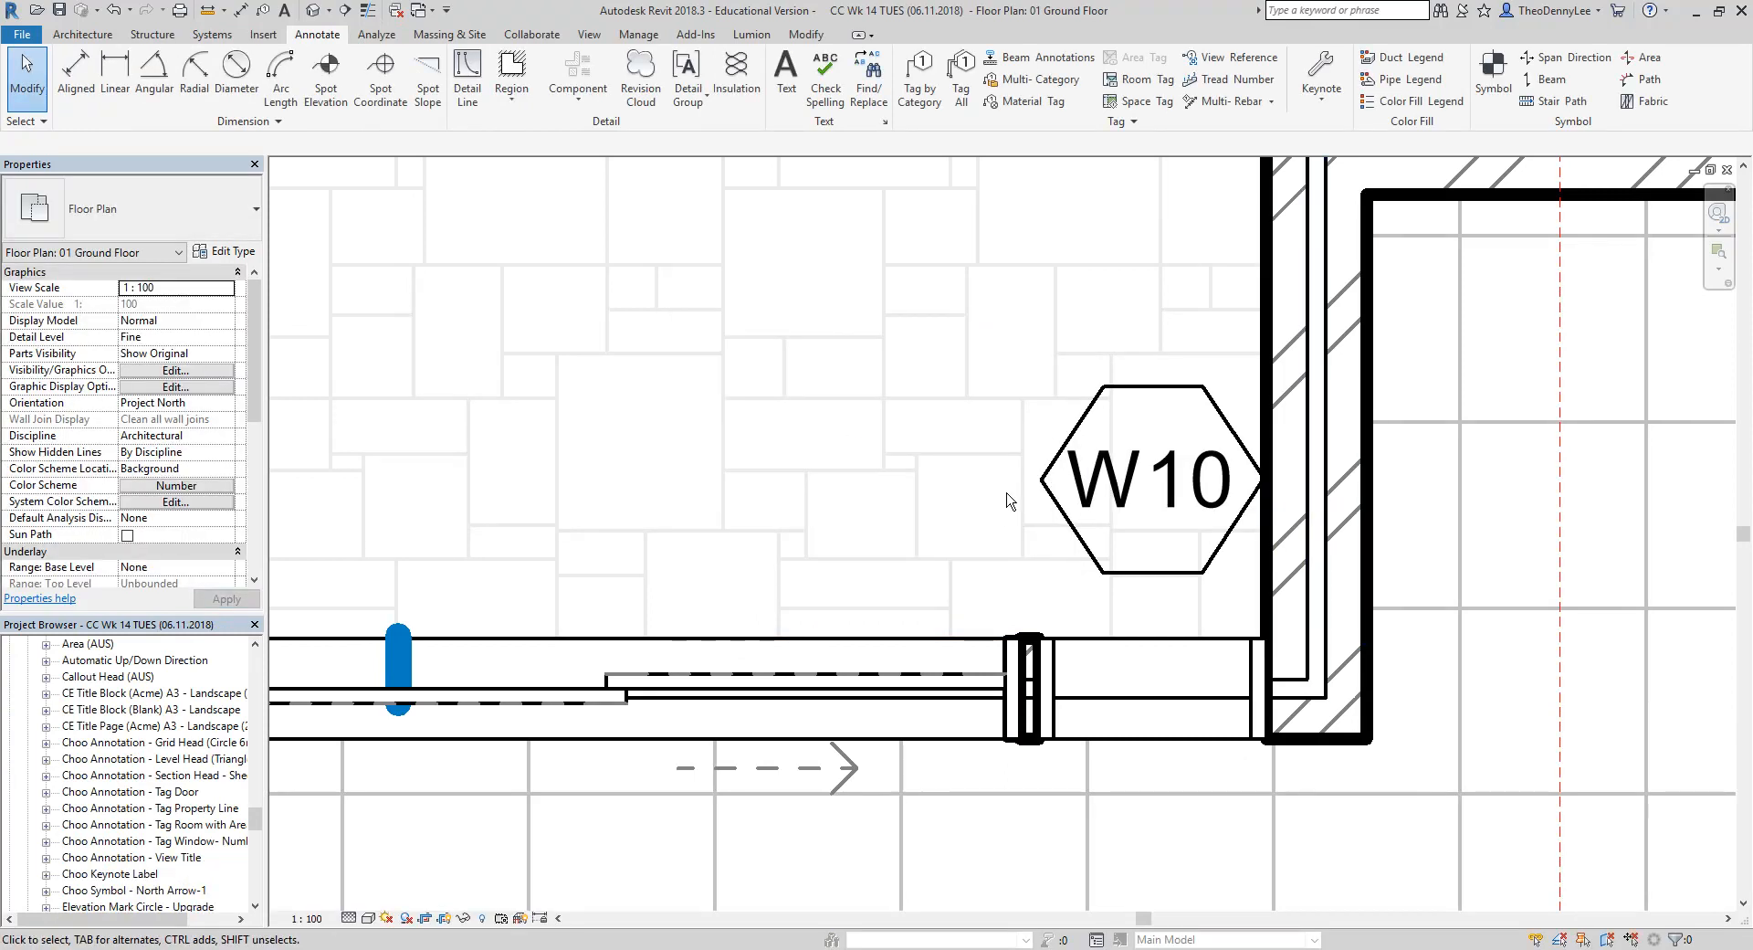
scroll(1008, 500, down, 3)
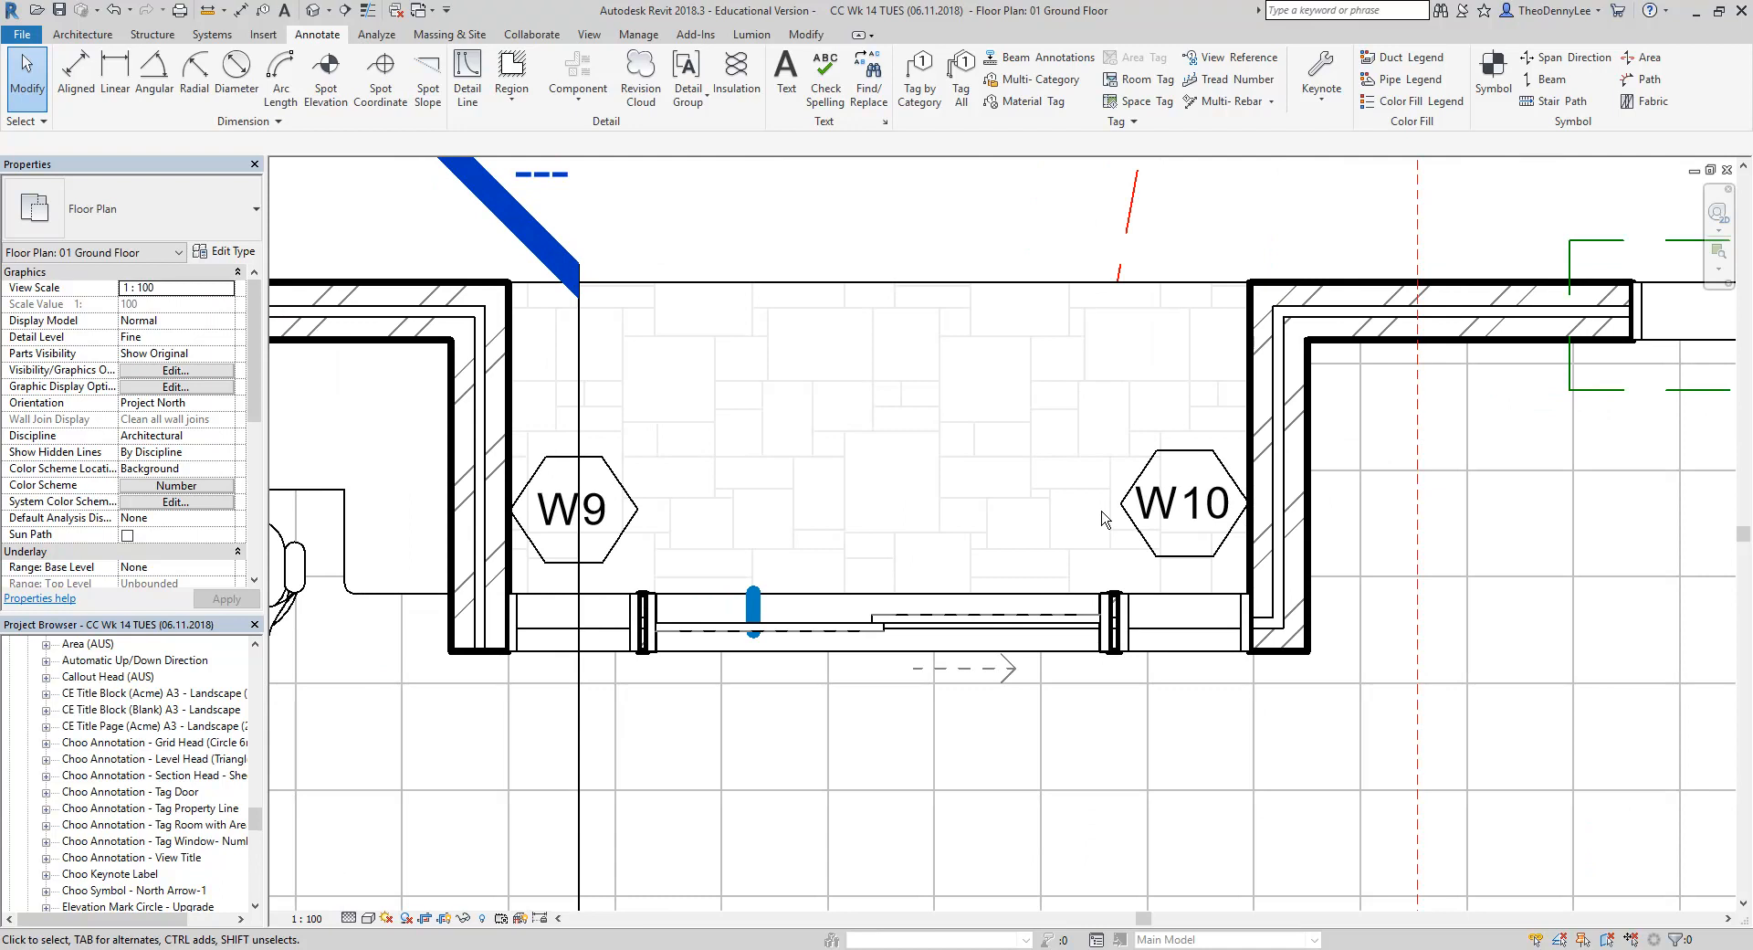
scroll(1101, 517, up, 2)
Open the Window Schedule legend at its window elevation
drag(251, 831, 249, 796)
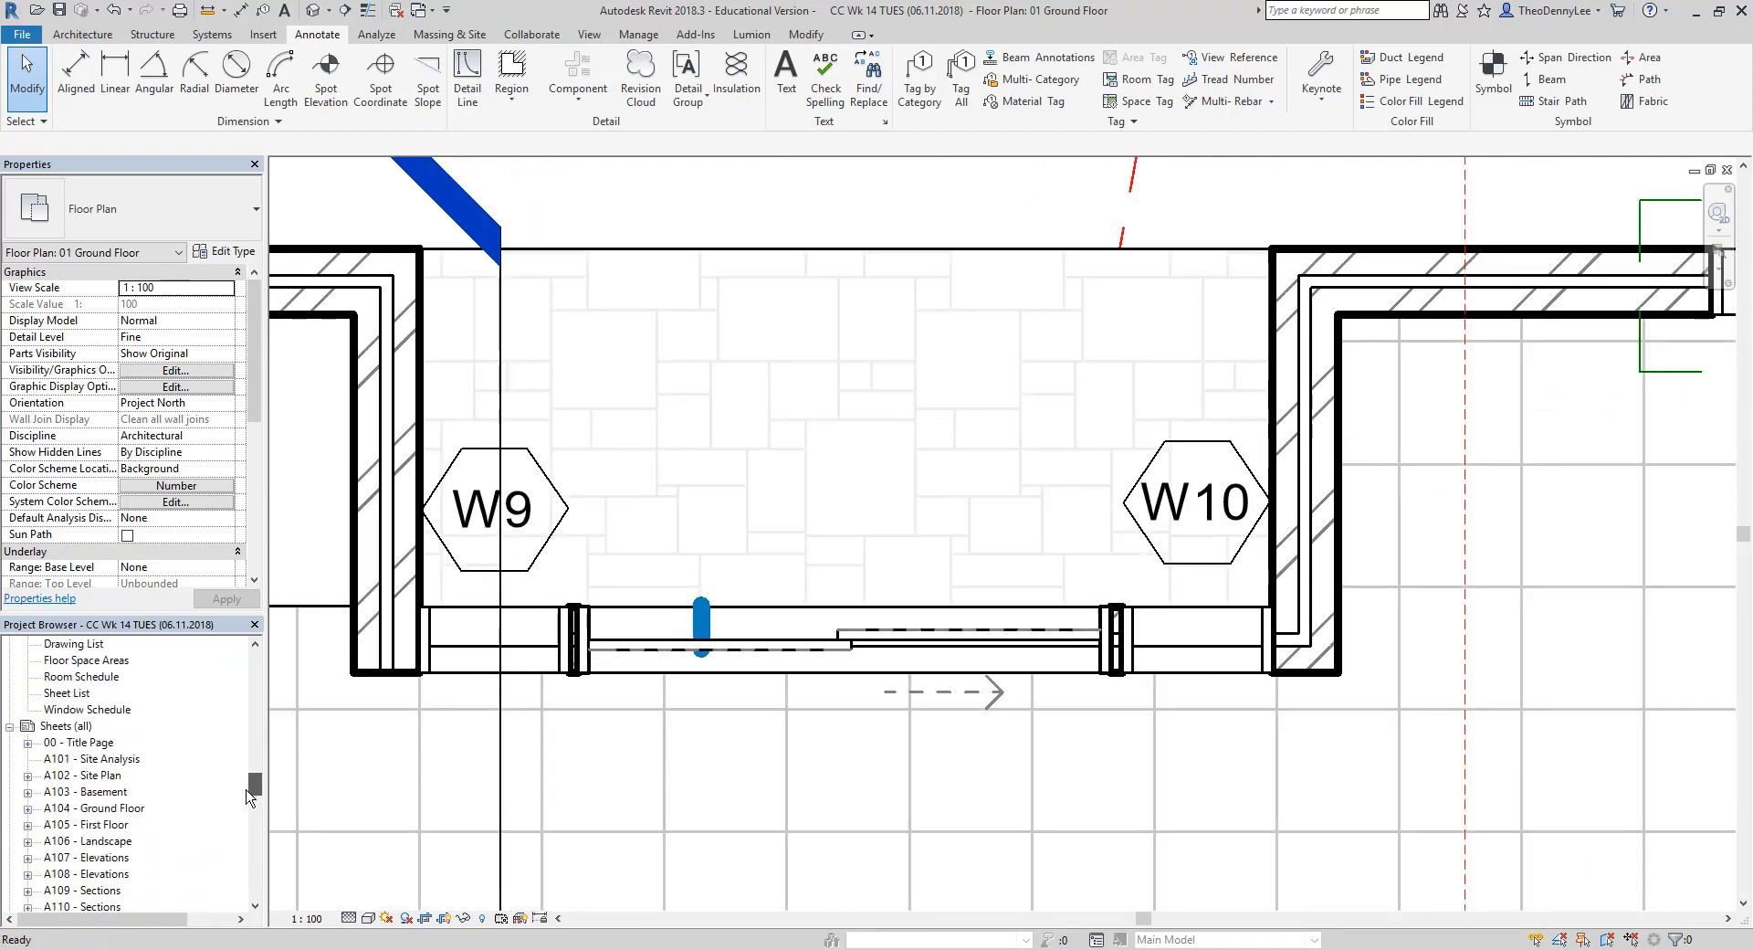
scroll(121, 699, up, 2)
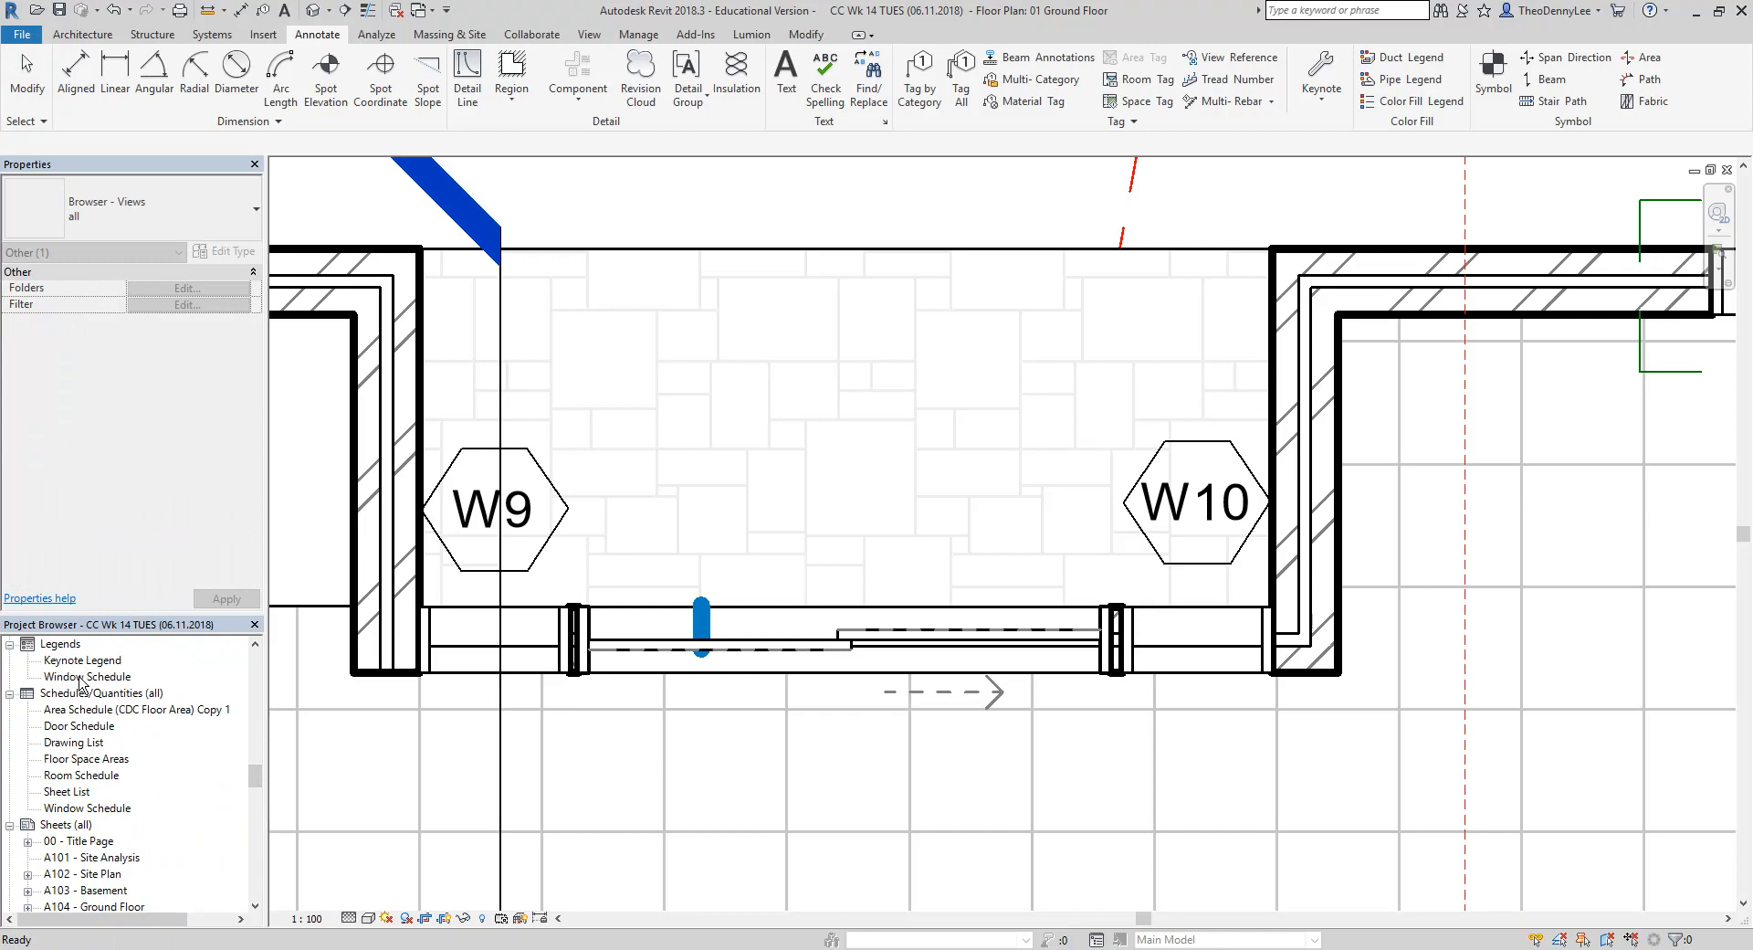
double_click(82, 676)
middle_drag(535, 347, 627, 402)
middle_drag(746, 788, 735, 630)
scroll(704, 669, up, 1)
middle_drag(736, 472, 723, 525)
Place a text note reading "W9, W10" beneath the window elevation in the legend
click(788, 80)
scroll(717, 539, up, 3)
drag(642, 648, 815, 778)
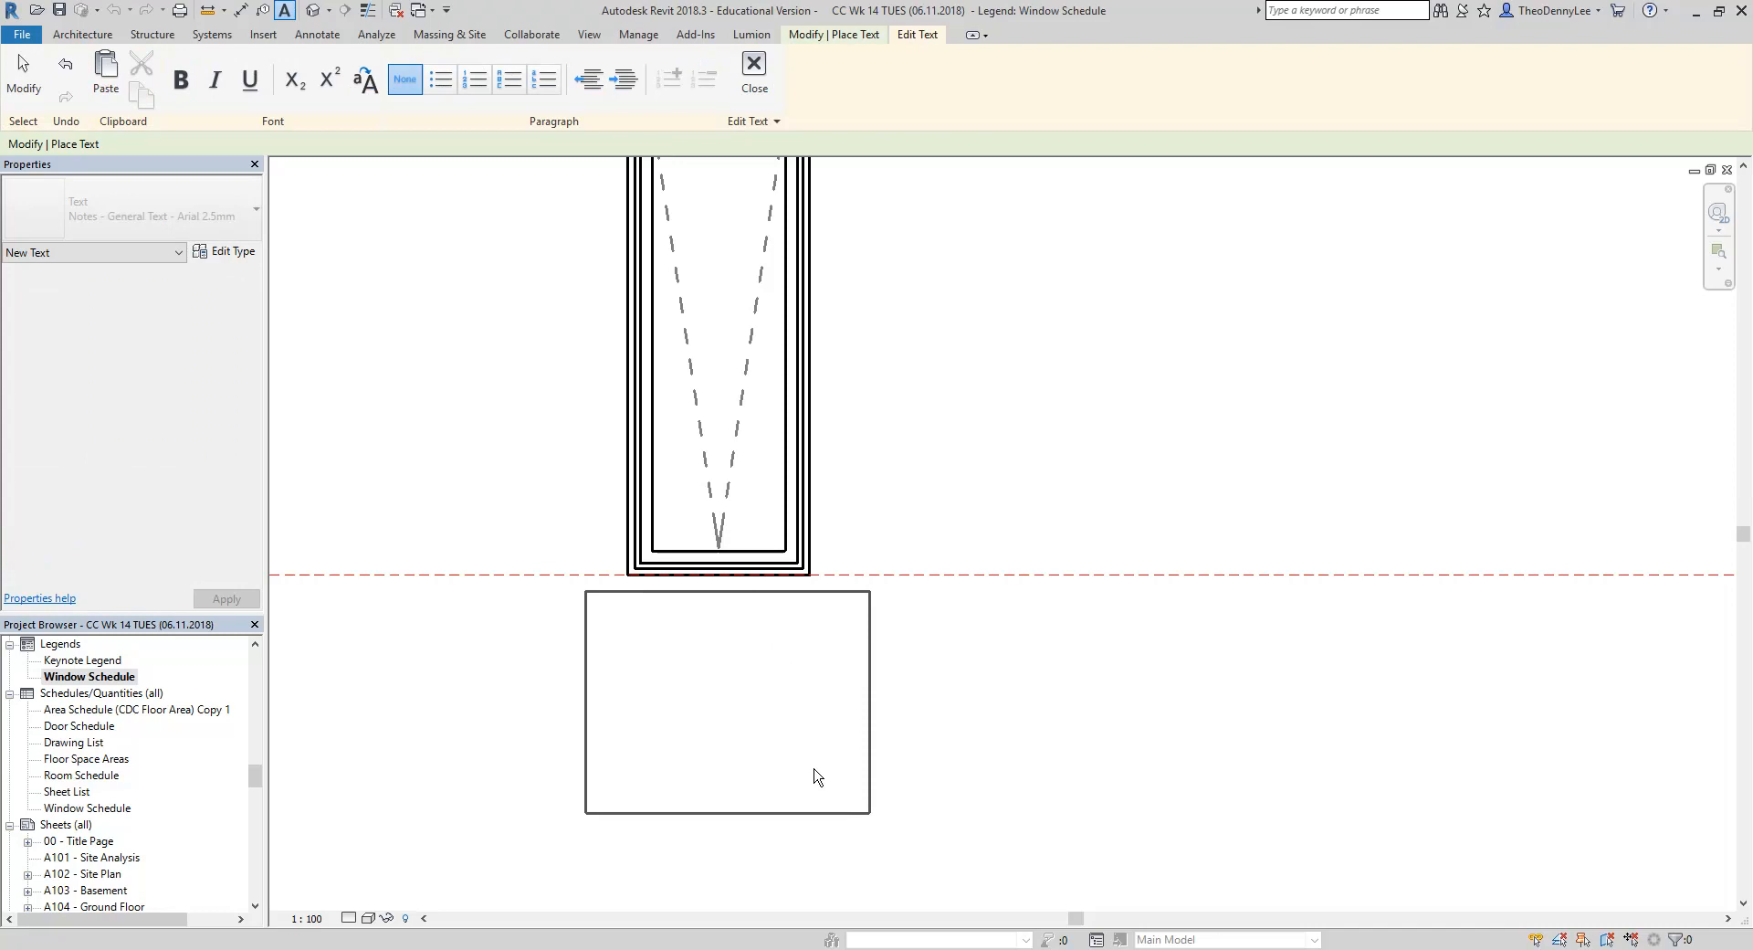
text(W9)
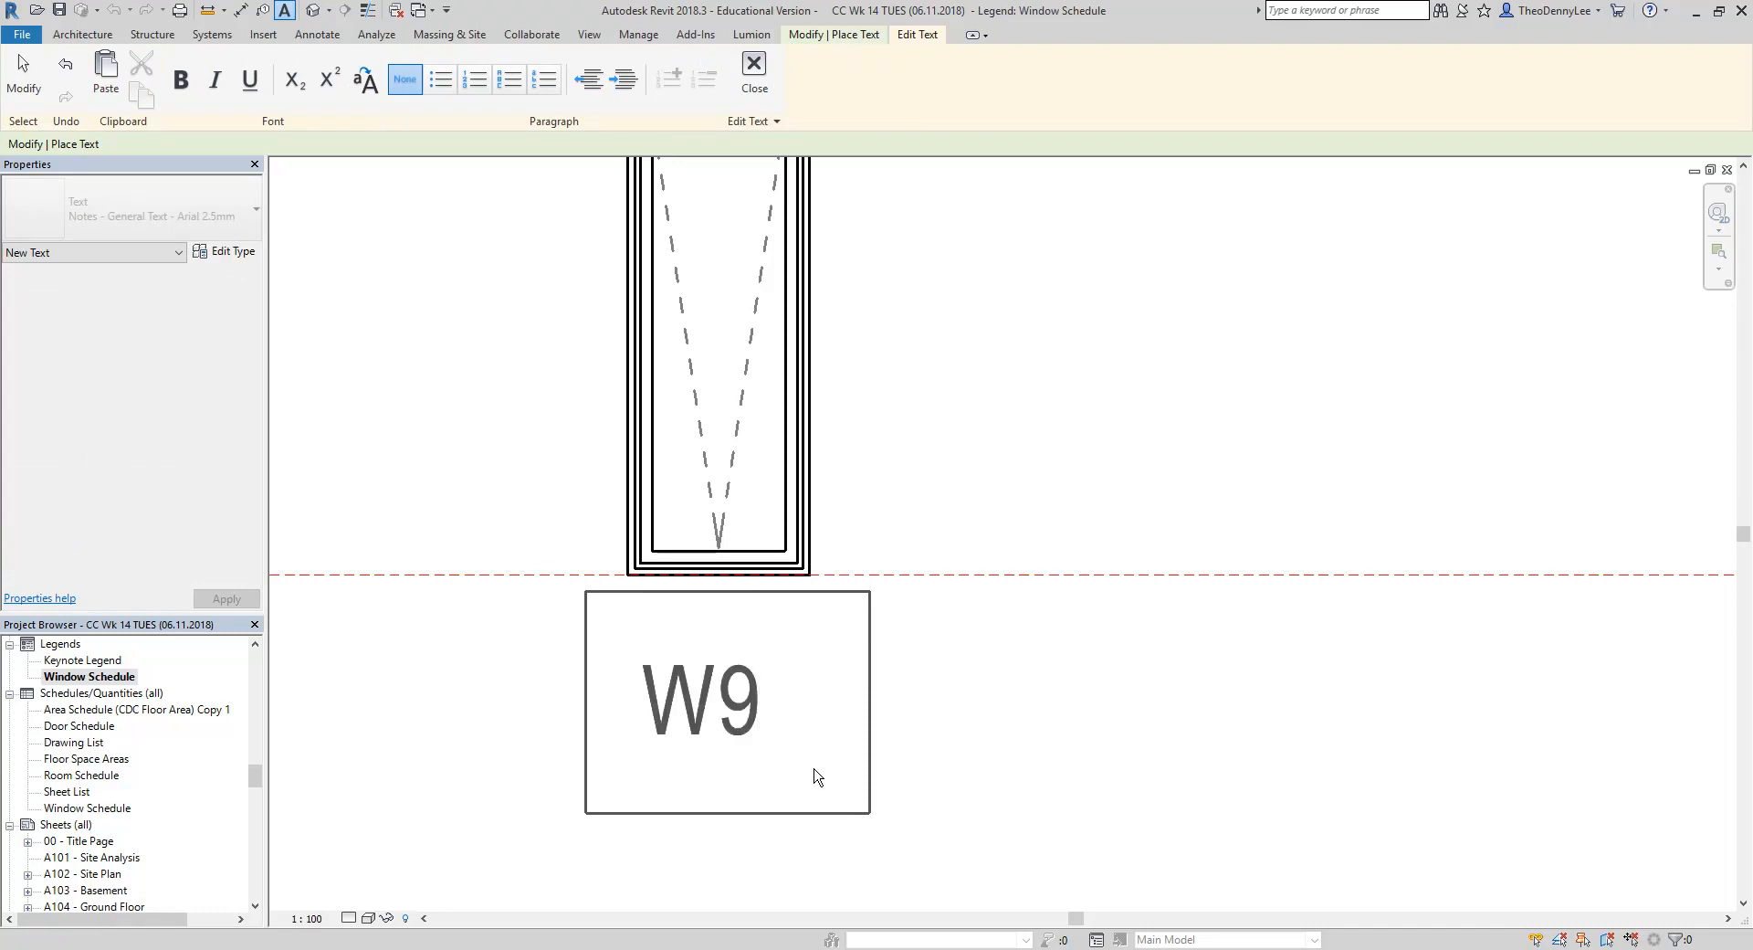
text(, W10)
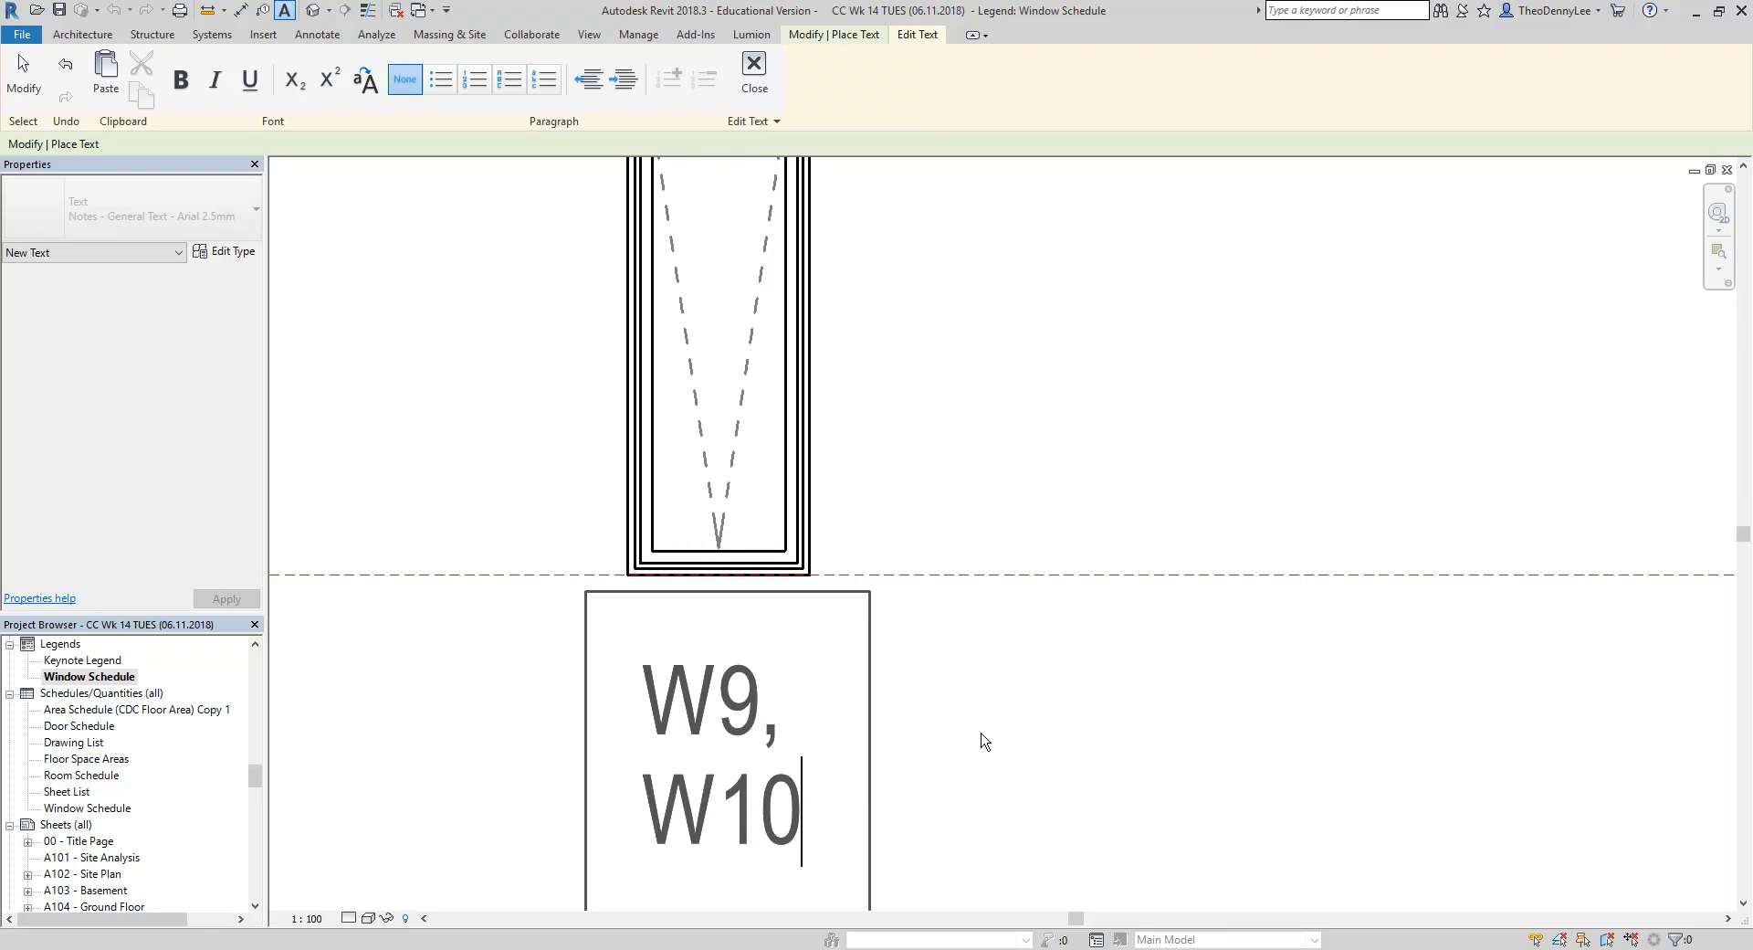
click(981, 740)
middle_drag(994, 743, 935, 713)
key(Escape)
key(Escape)
scroll(822, 712, down, 3)
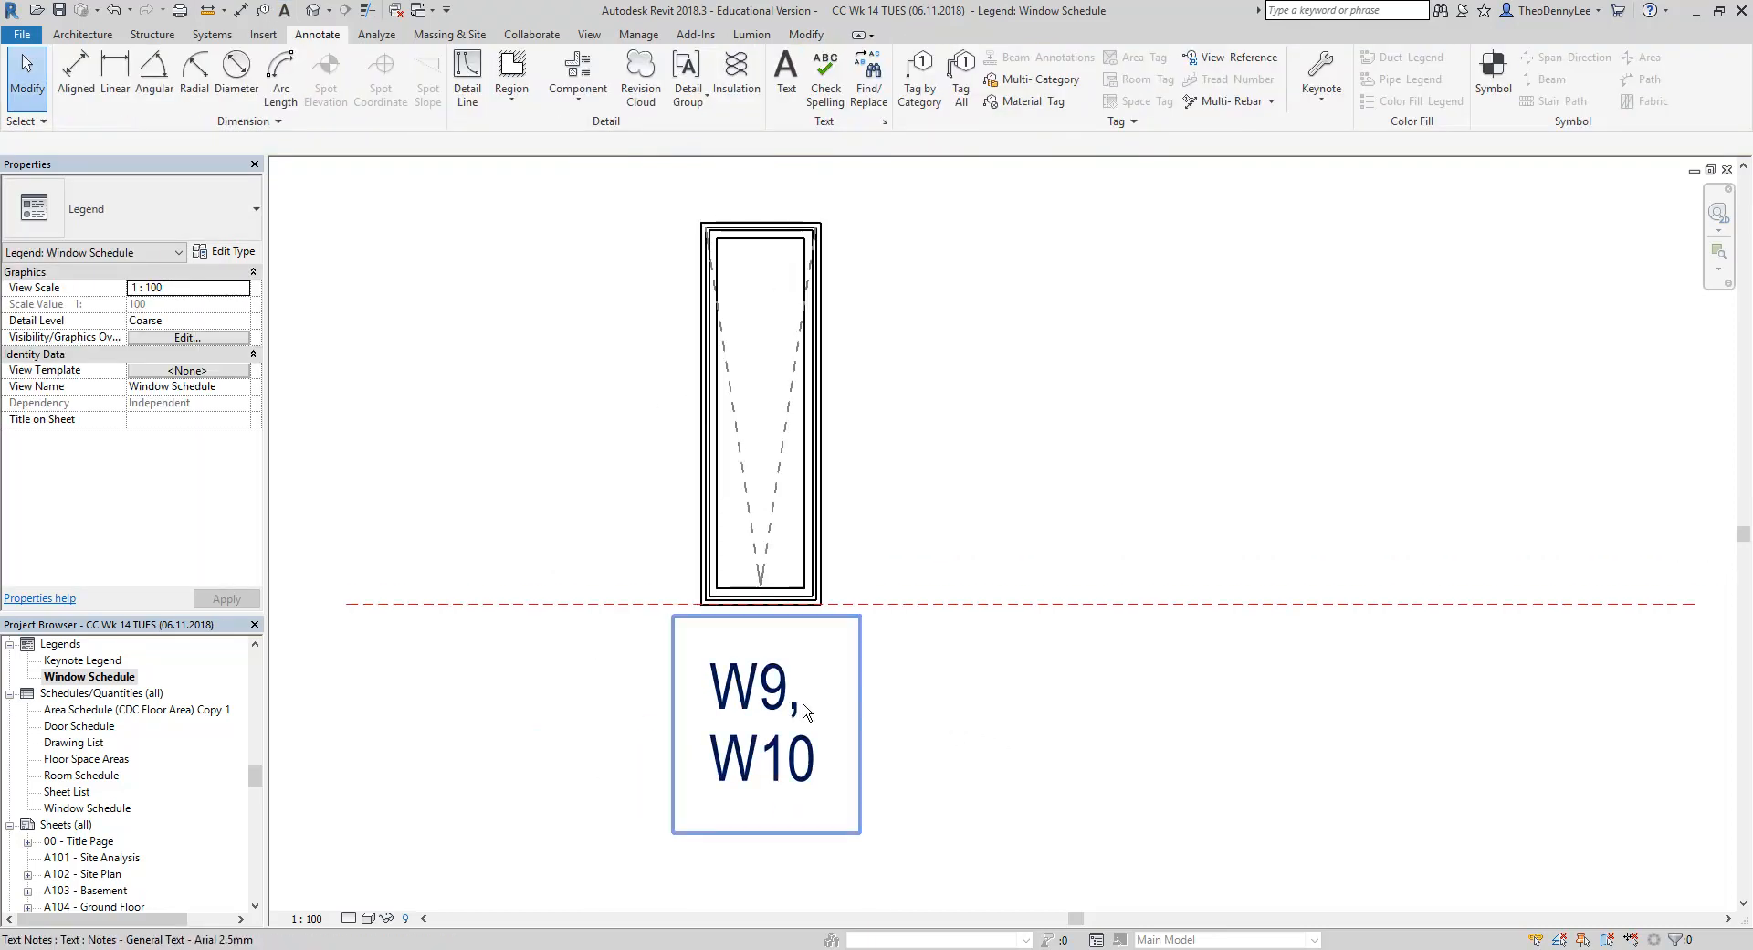
Change the W9, W10 note's text type to Numbers - For Stairs - Arial 1.5mm
click(806, 710)
click(244, 216)
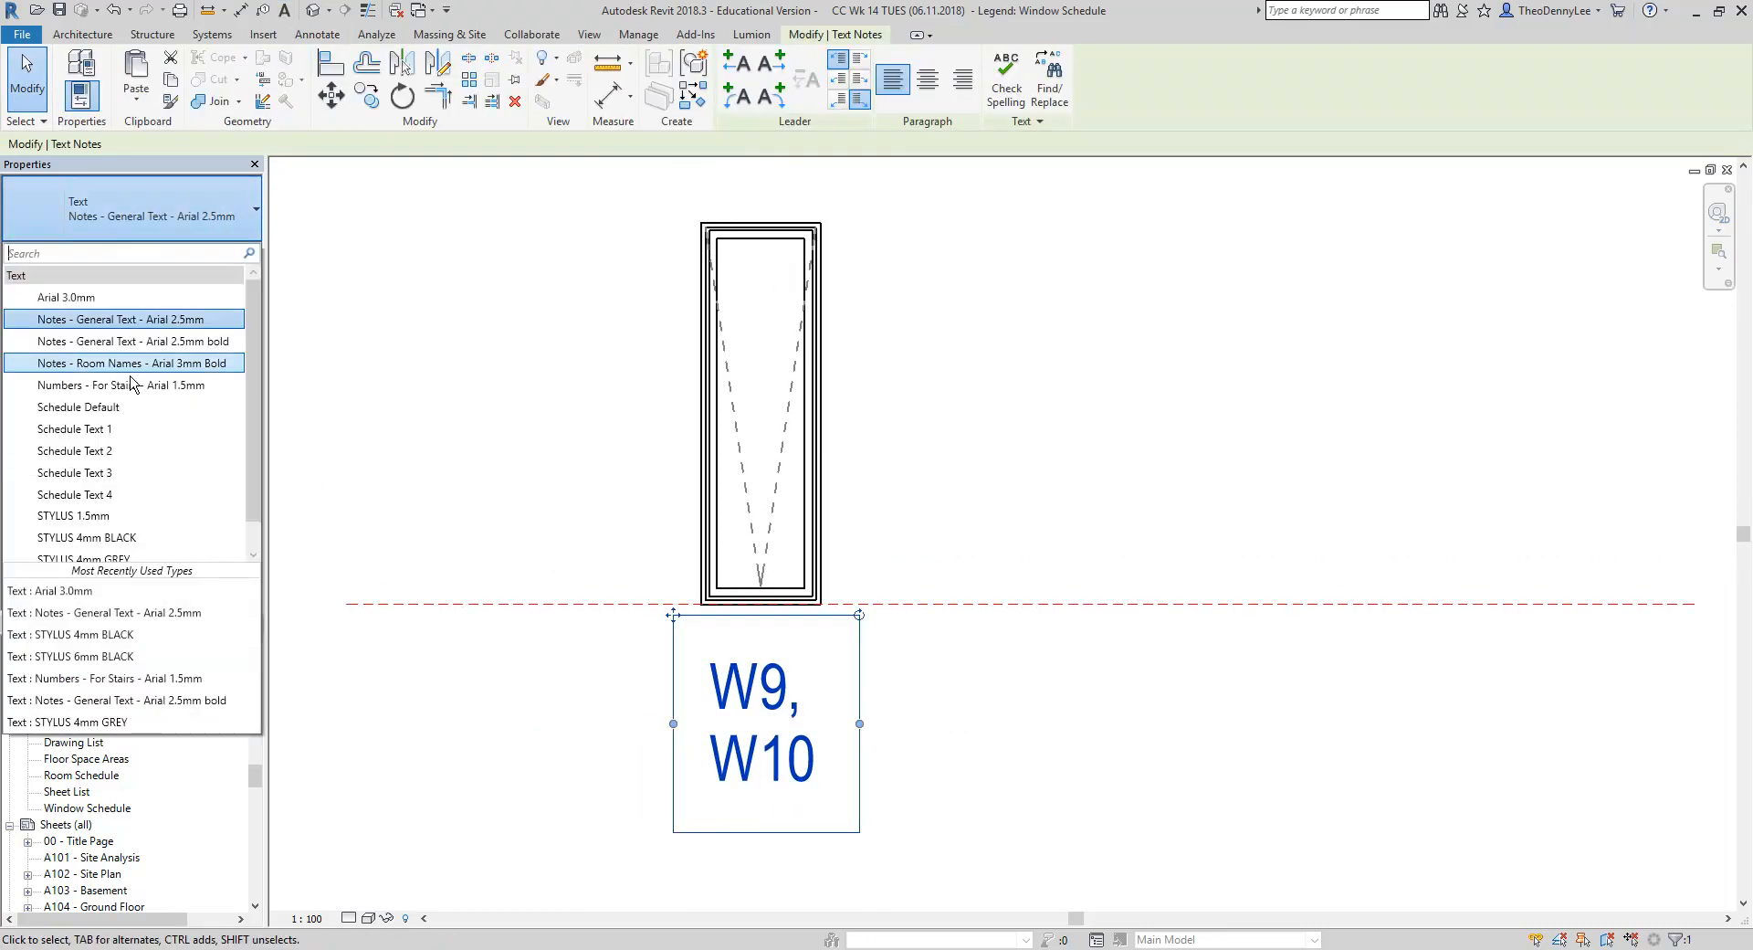
click(132, 387)
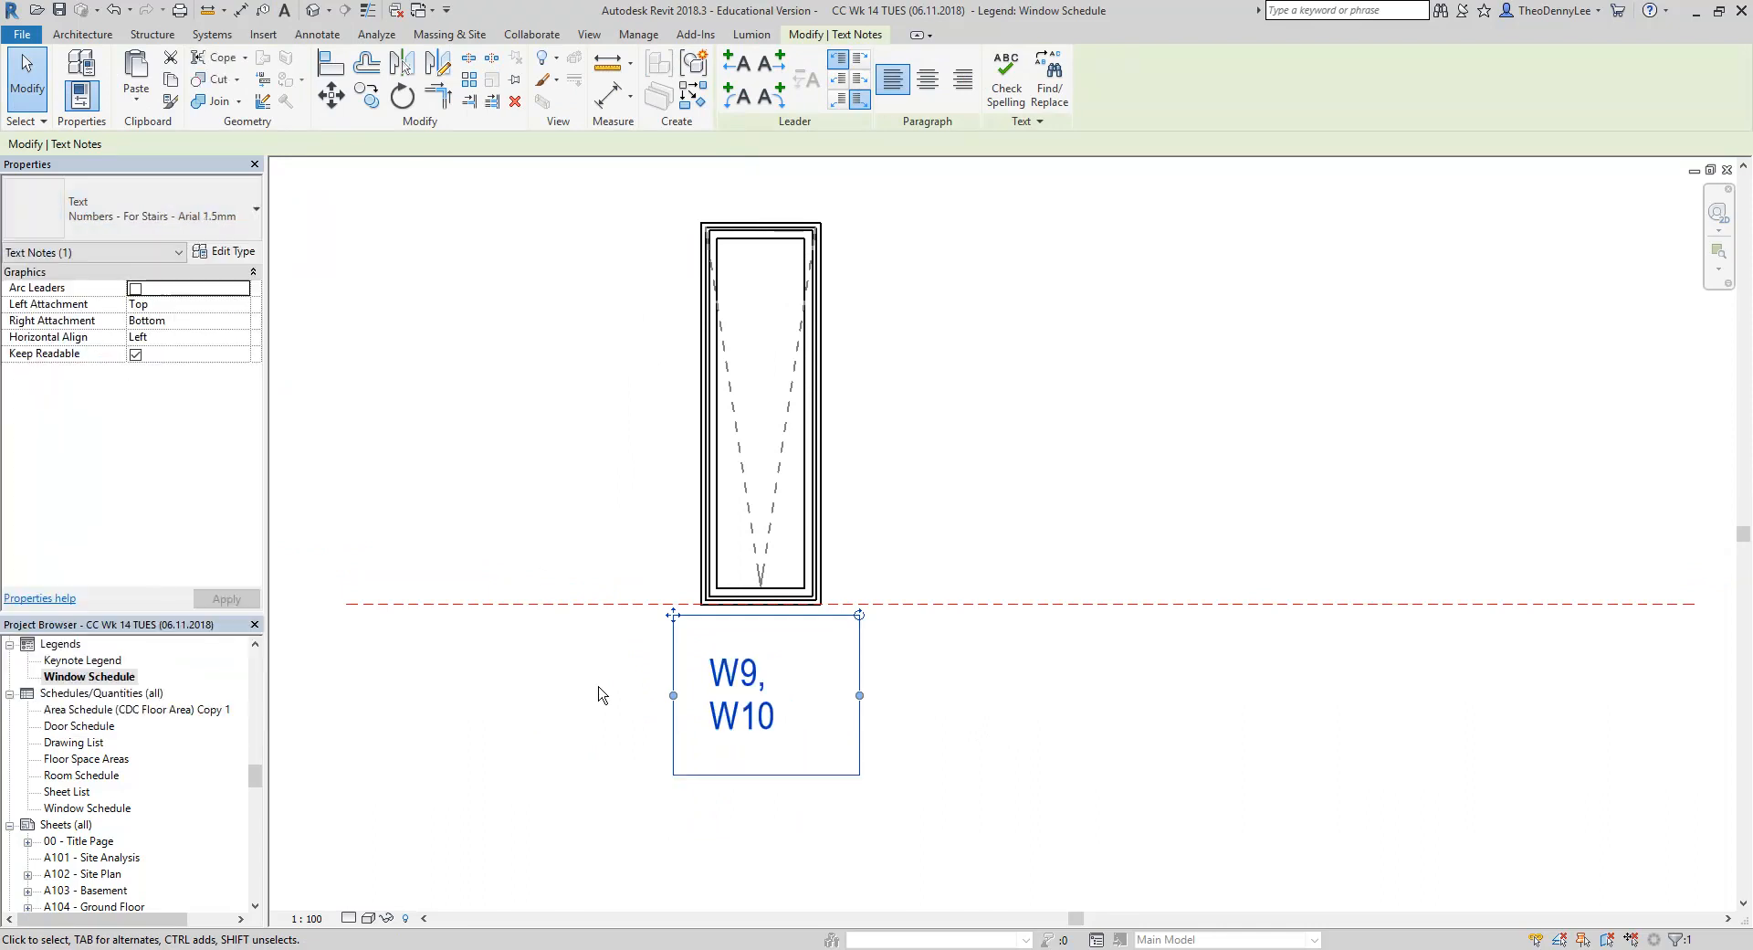
Resize the W9, W10 note so it fits on one line and position it beneath the window elevation
drag(859, 695, 831, 695)
click(935, 731)
scroll(935, 732, down, 2)
middle_drag(935, 732, 829, 721)
scroll(740, 708, up, 2)
click(742, 704)
drag(783, 688, 822, 669)
drag(645, 620, 587, 619)
click(575, 561)
scroll(582, 582, down, 2)
scroll(566, 580, up, 1)
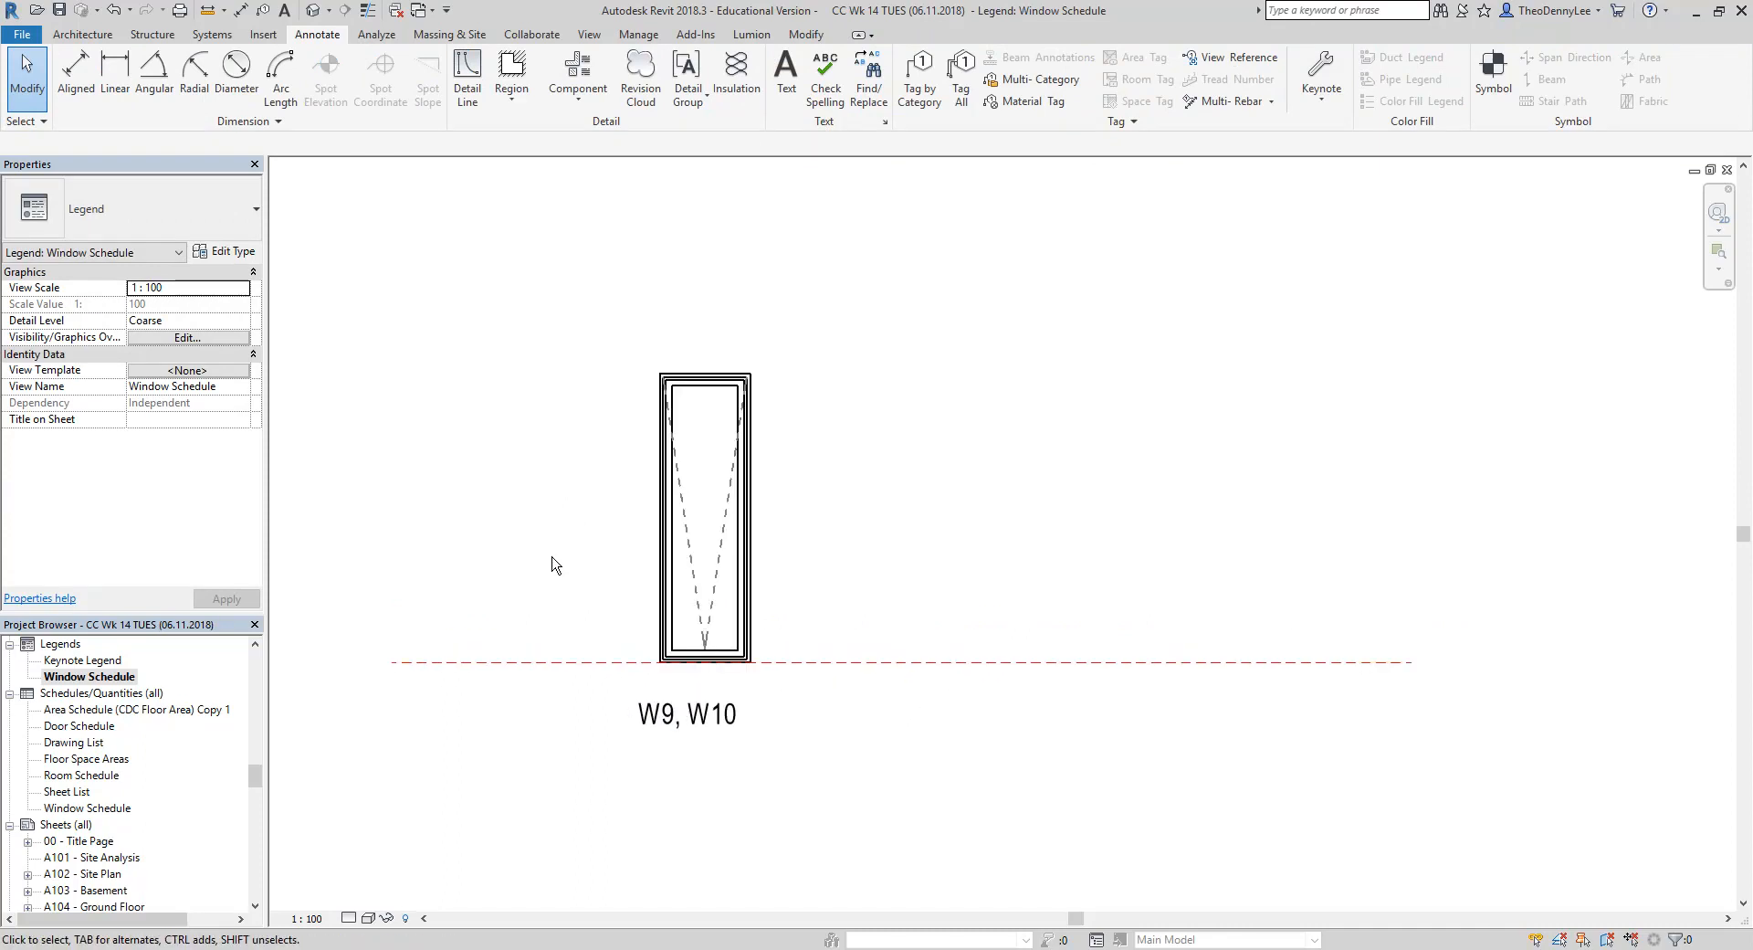
Open the 01 Ground Floor Print plan at the window tags along the kitchen and dining wall
scroll(256, 780, up, 7)
drag(253, 741, 253, 667)
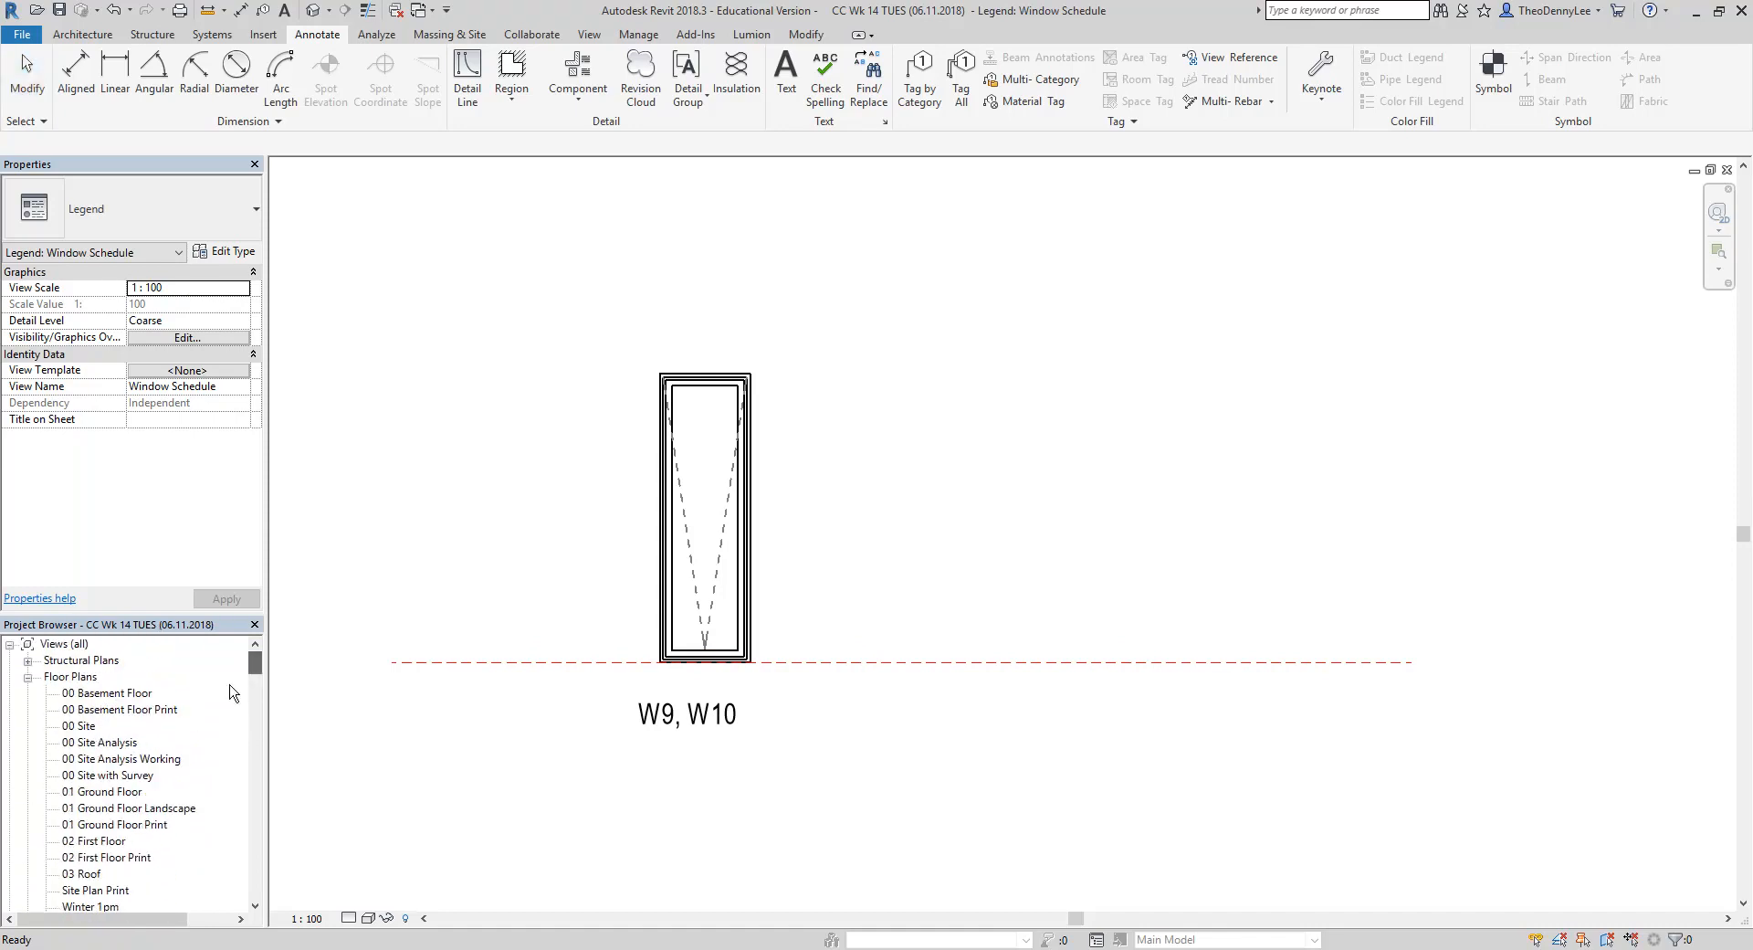
double_click(146, 825)
scroll(1114, 694, up, 5)
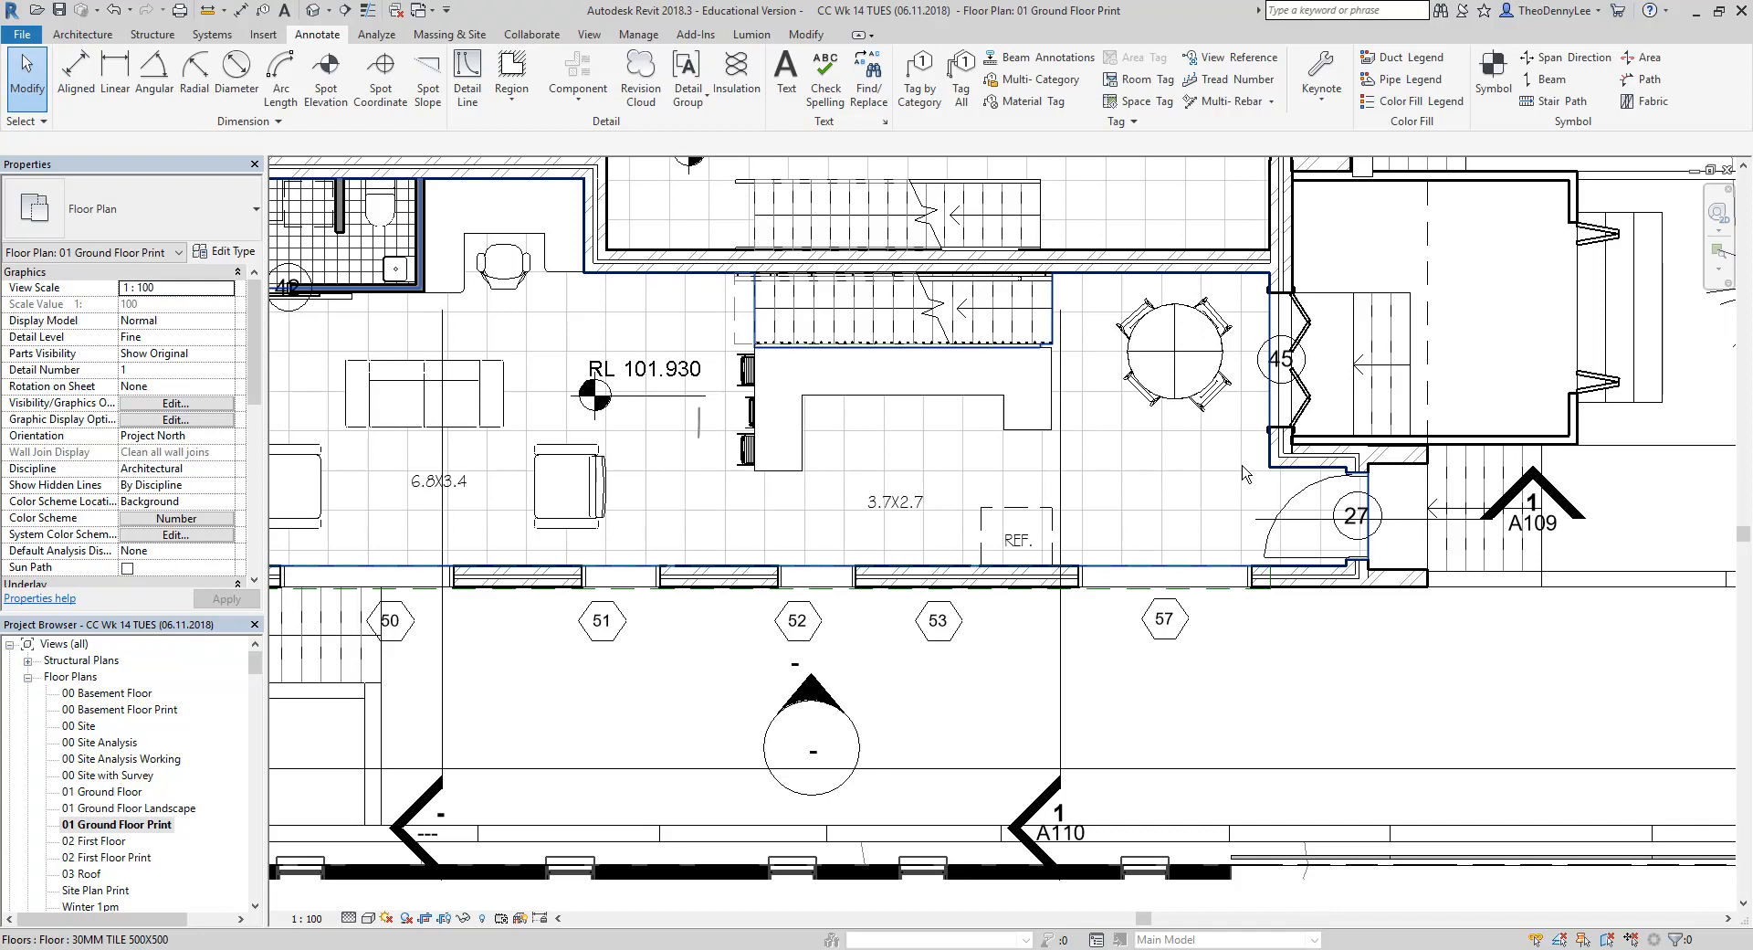
middle_drag(1103, 595, 959, 634)
scroll(959, 634, up, 2)
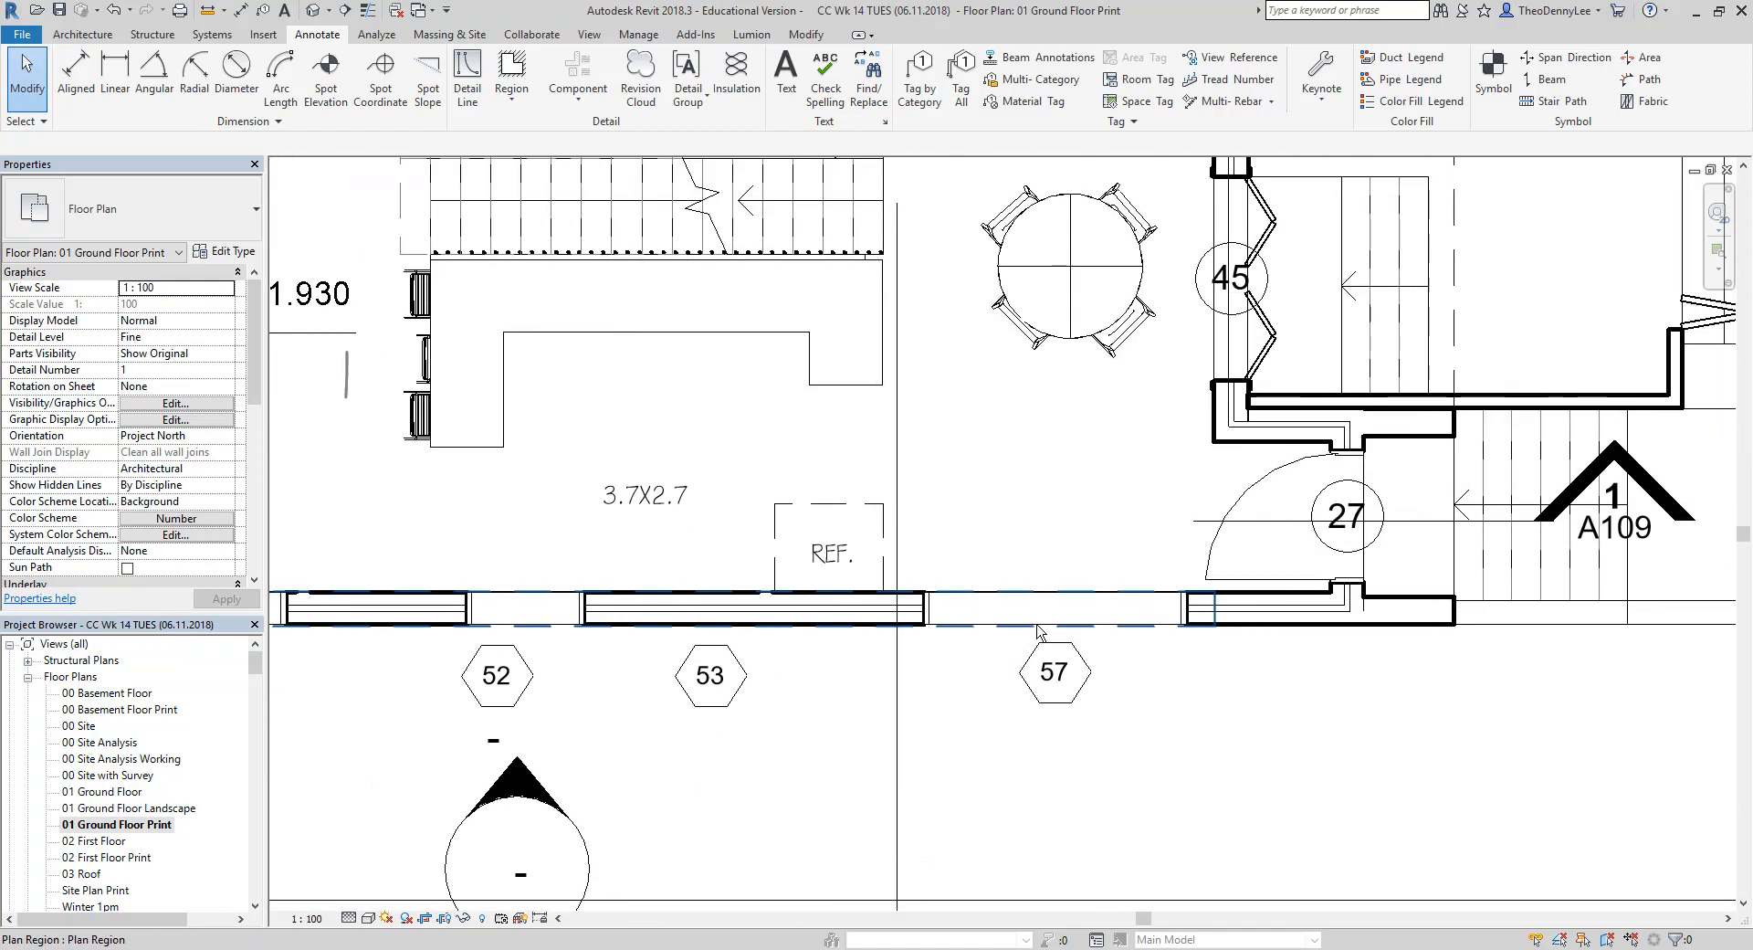
Change the window tag numbered 57 beside the dining area to W1
click(1063, 676)
click(1061, 674)
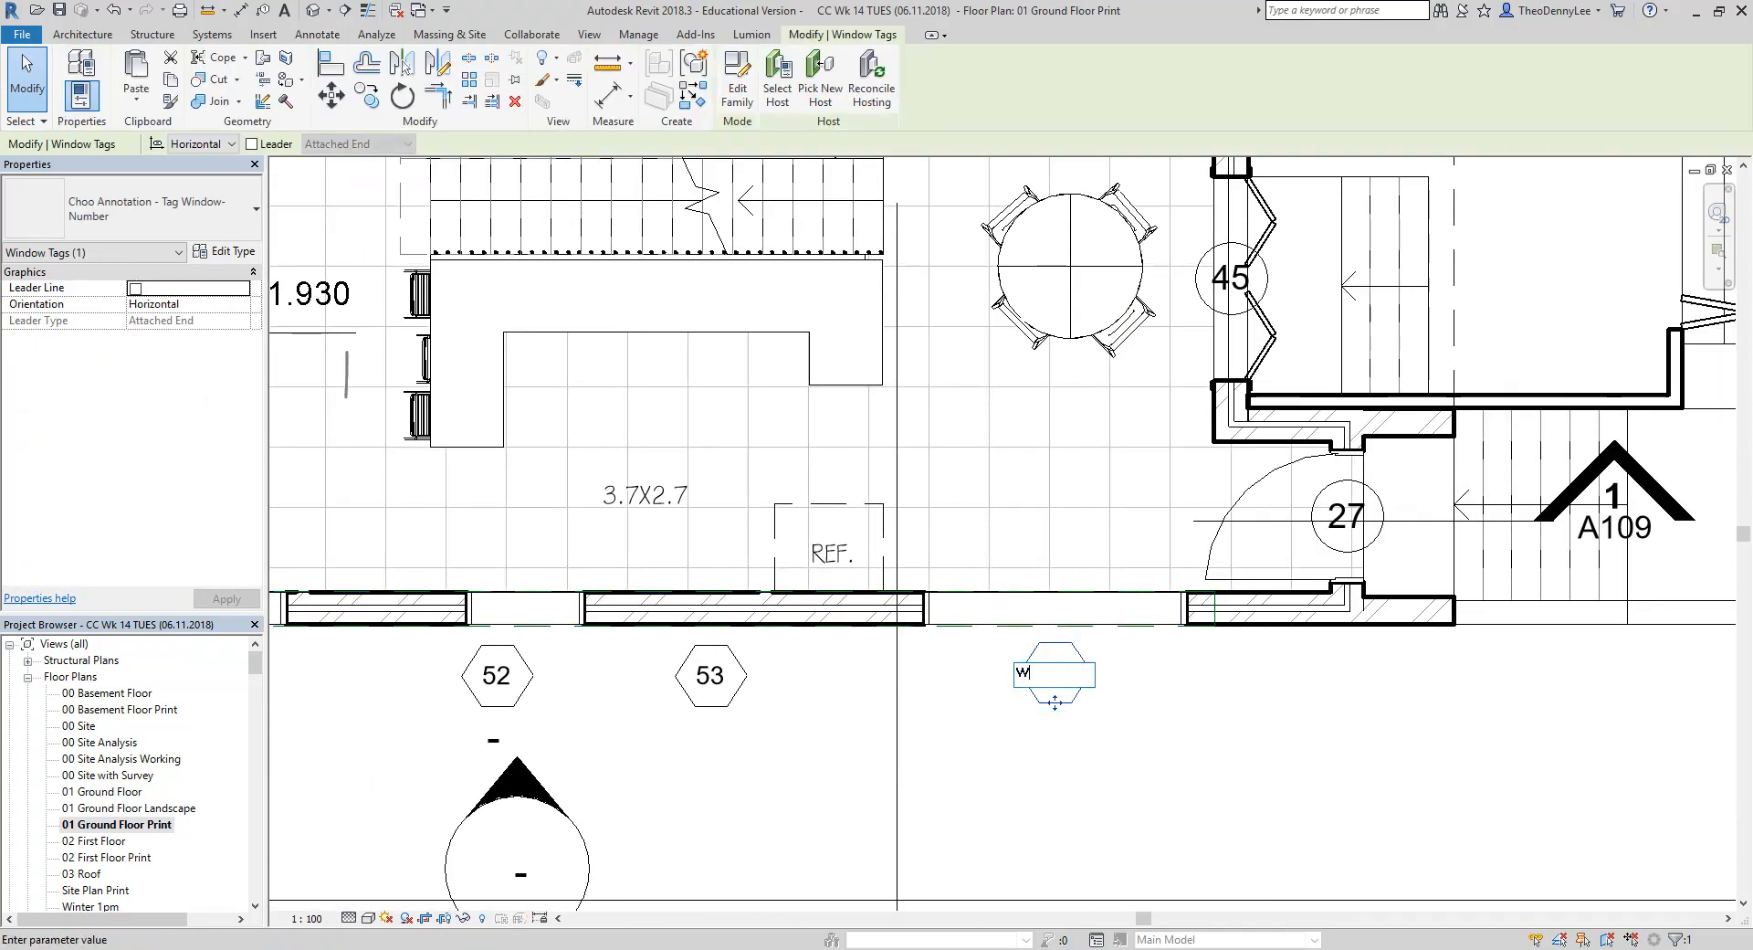
text(W1)
key(Return)
Examine the type and sill height of window W1 on the plan
scroll(1027, 655, up, 1)
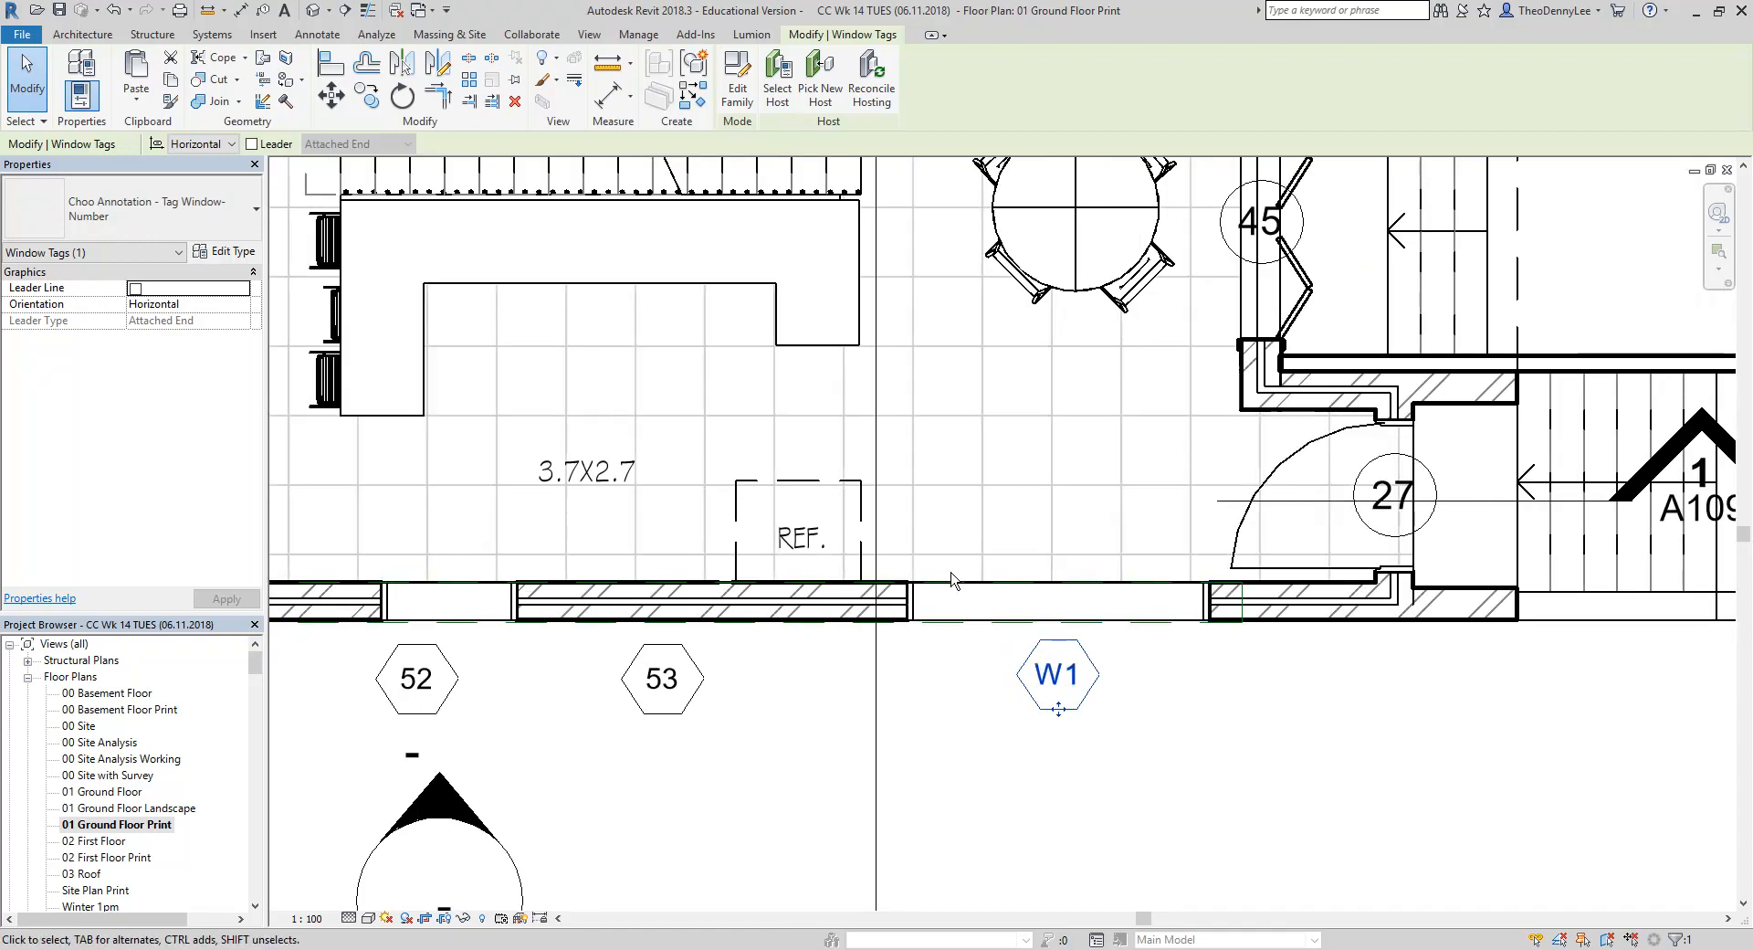
click(915, 616)
scroll(915, 616, up, 2)
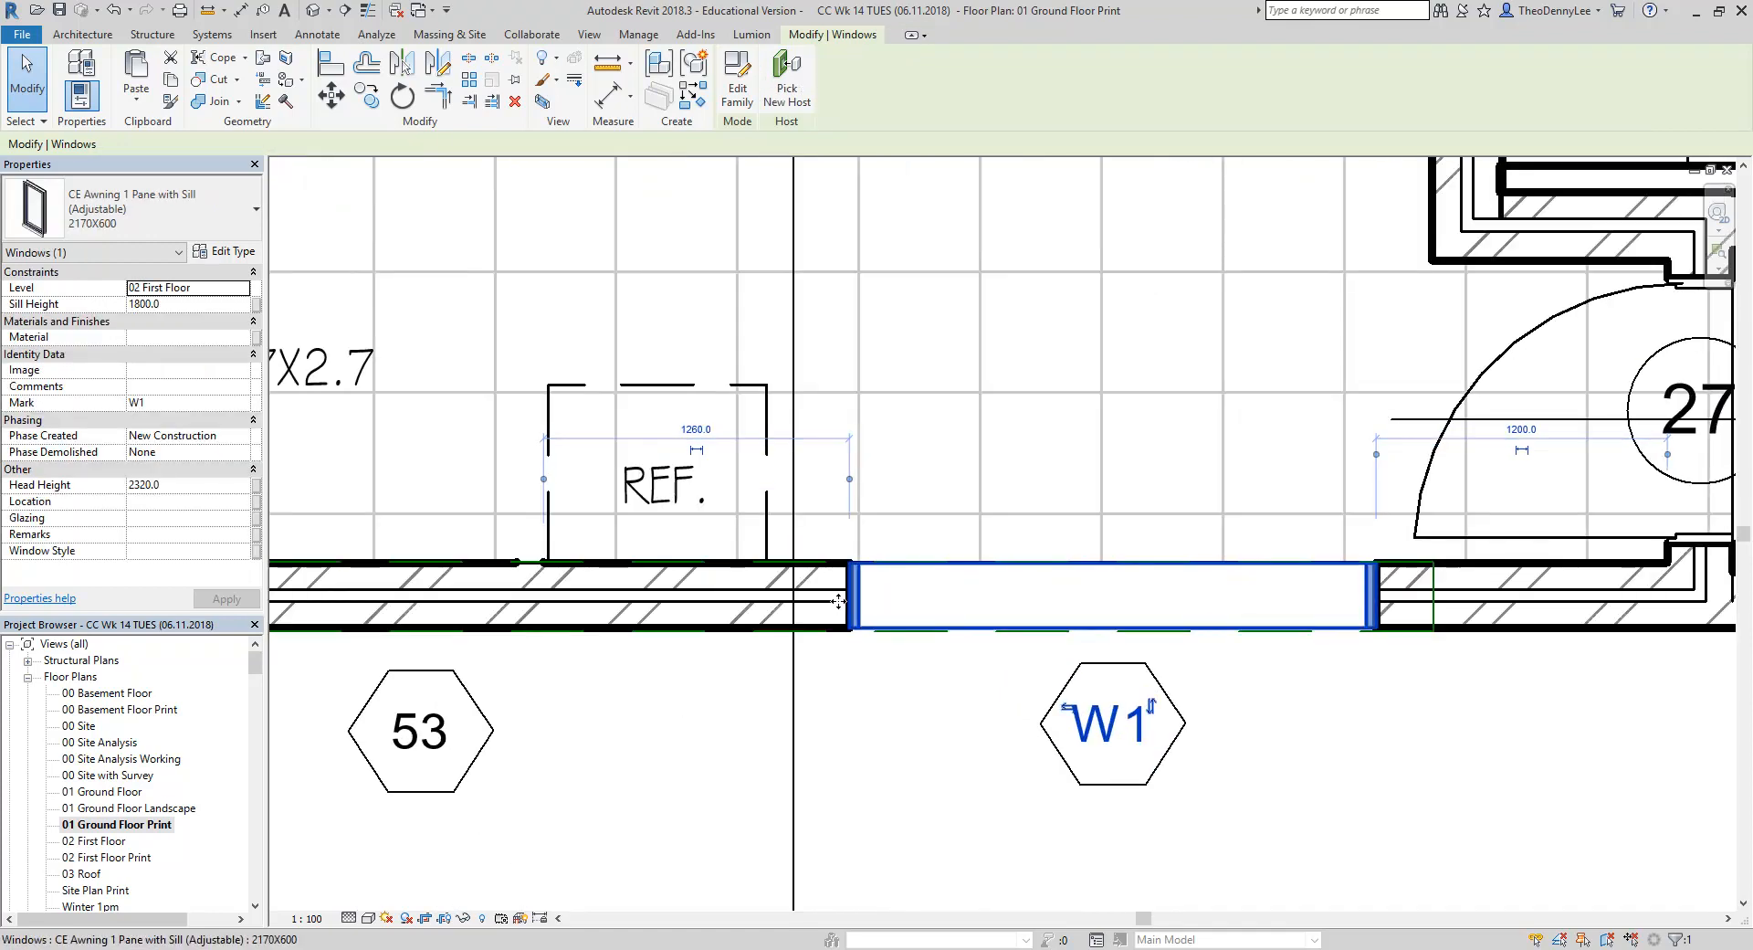
middle_drag(854, 598, 741, 610)
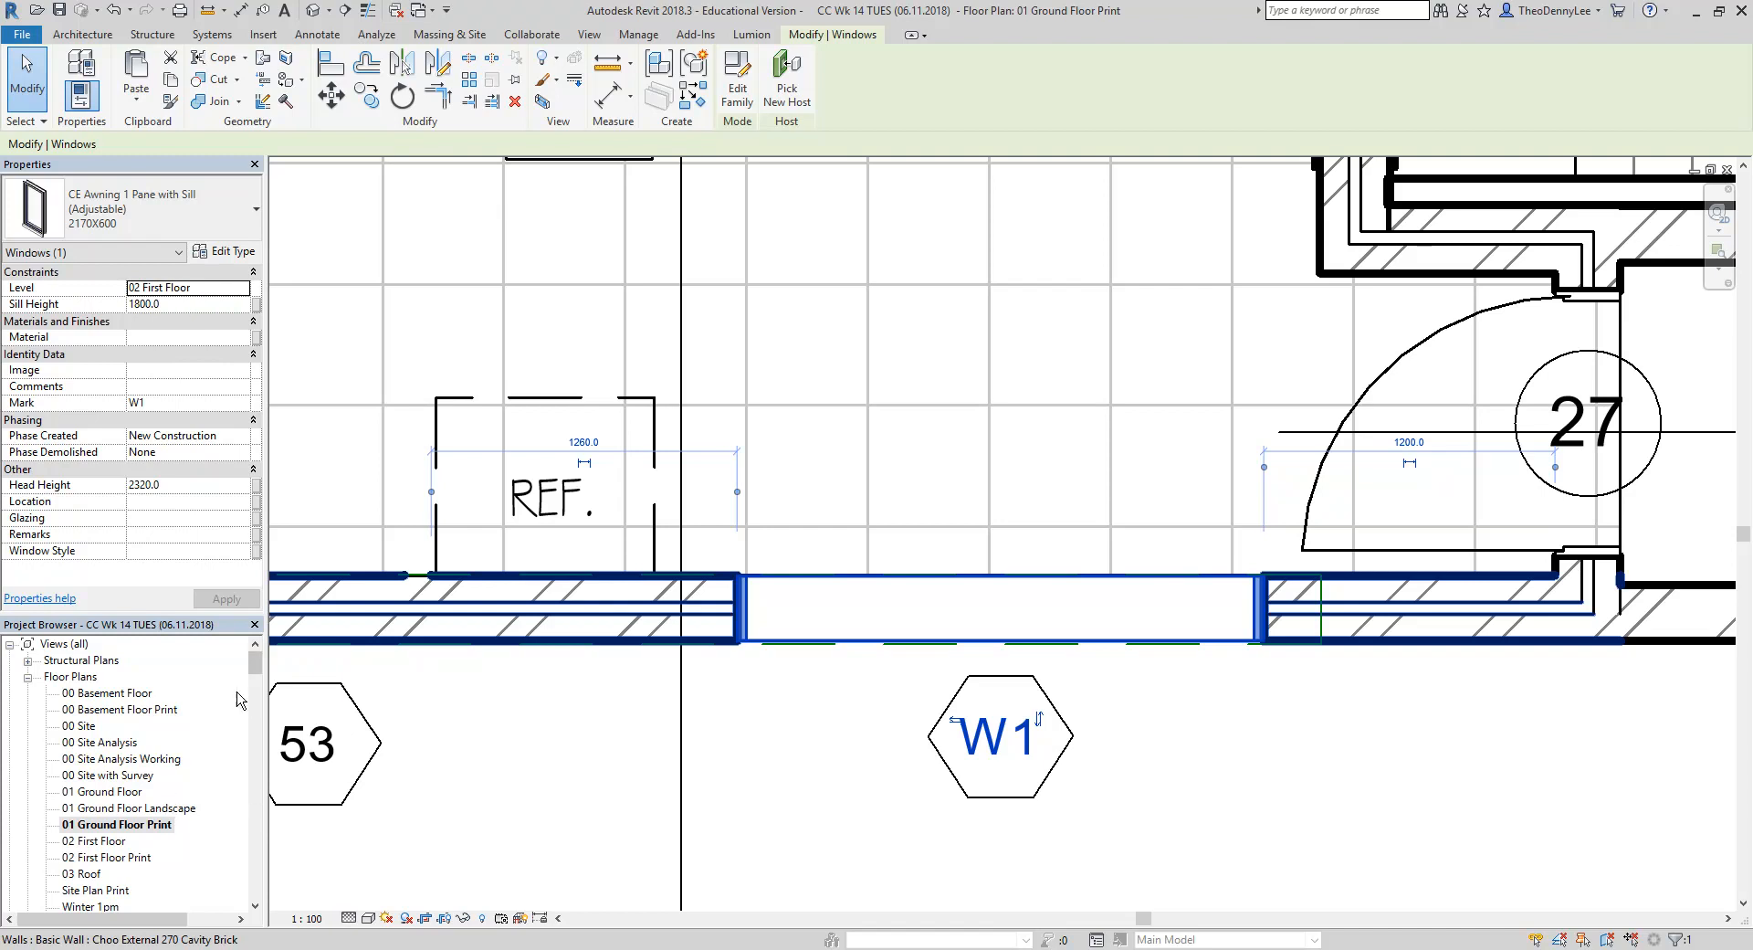
Open the Window Schedule legend at the window elevation labelled W9, W10
drag(253, 672, 257, 785)
key(Escape)
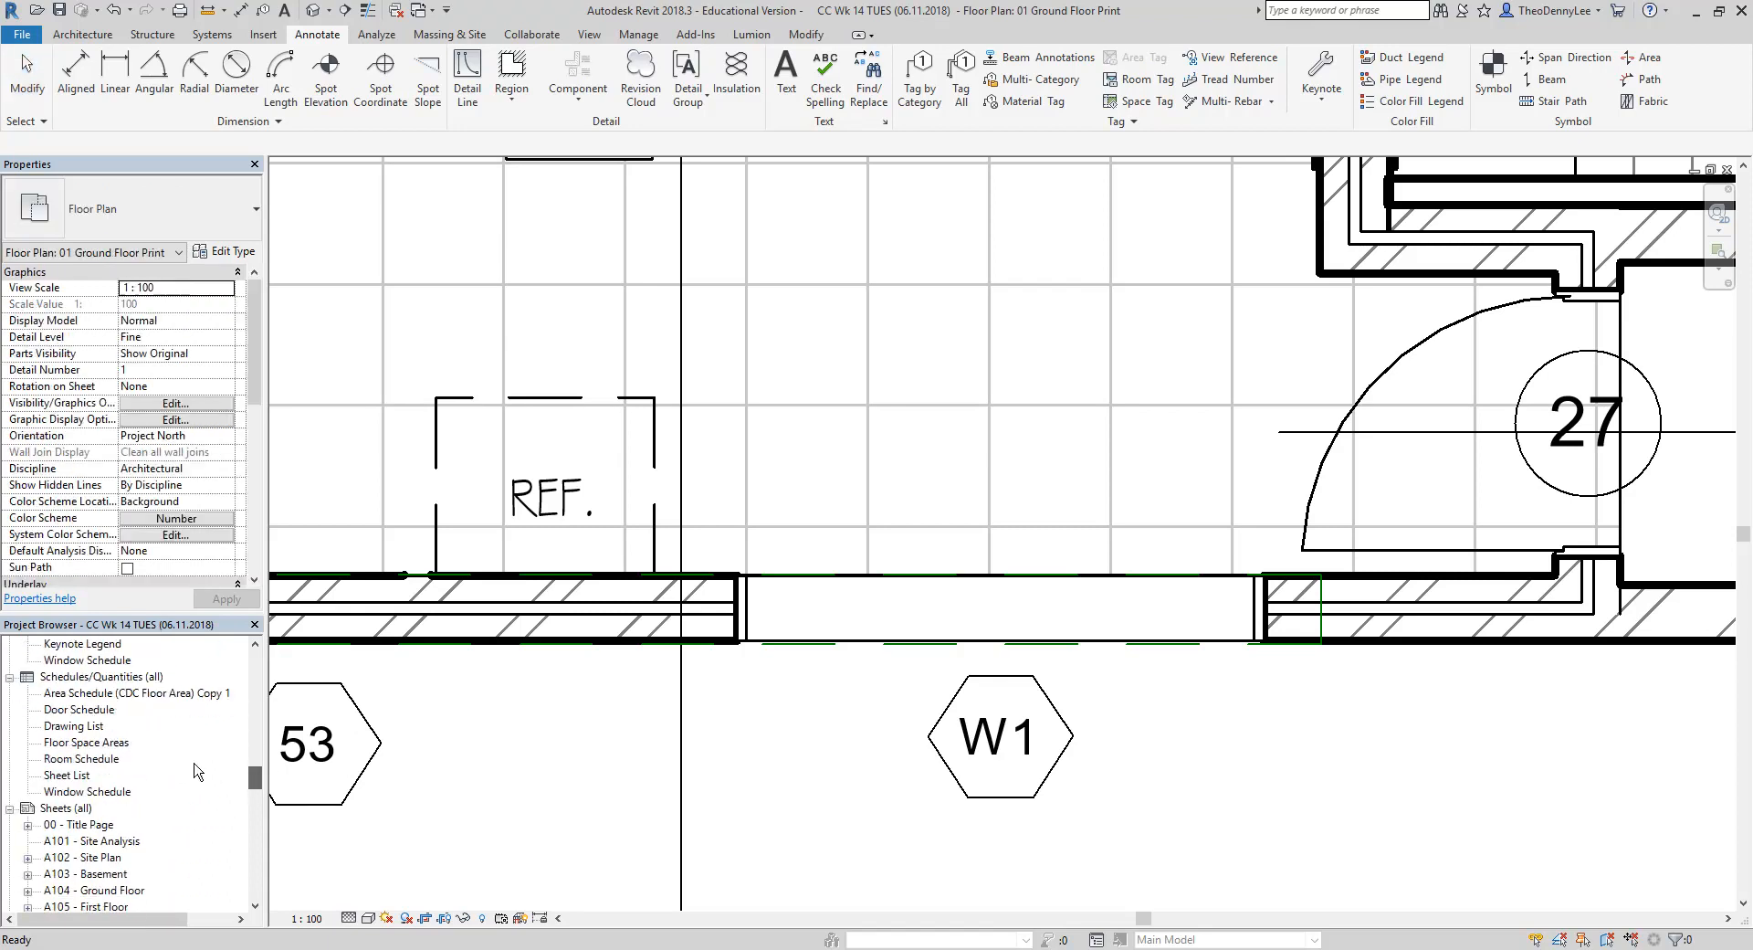
scroll(107, 703, up, 1)
double_click(89, 709)
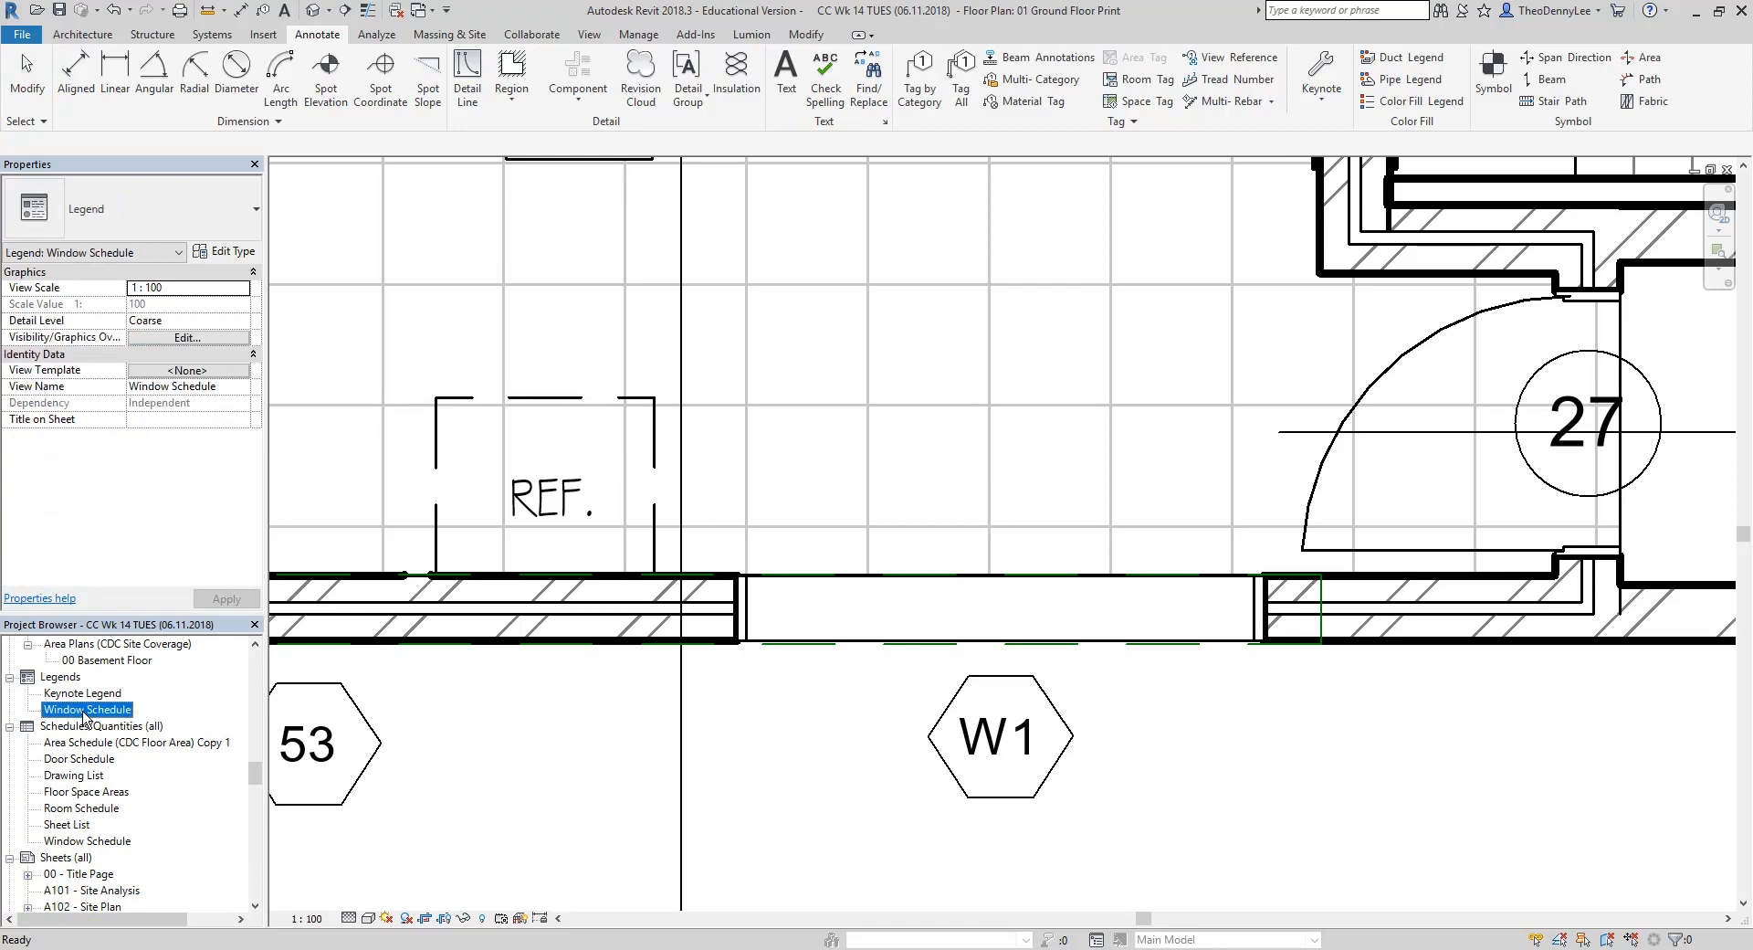
click(971, 512)
middle_drag(869, 520, 1378, 524)
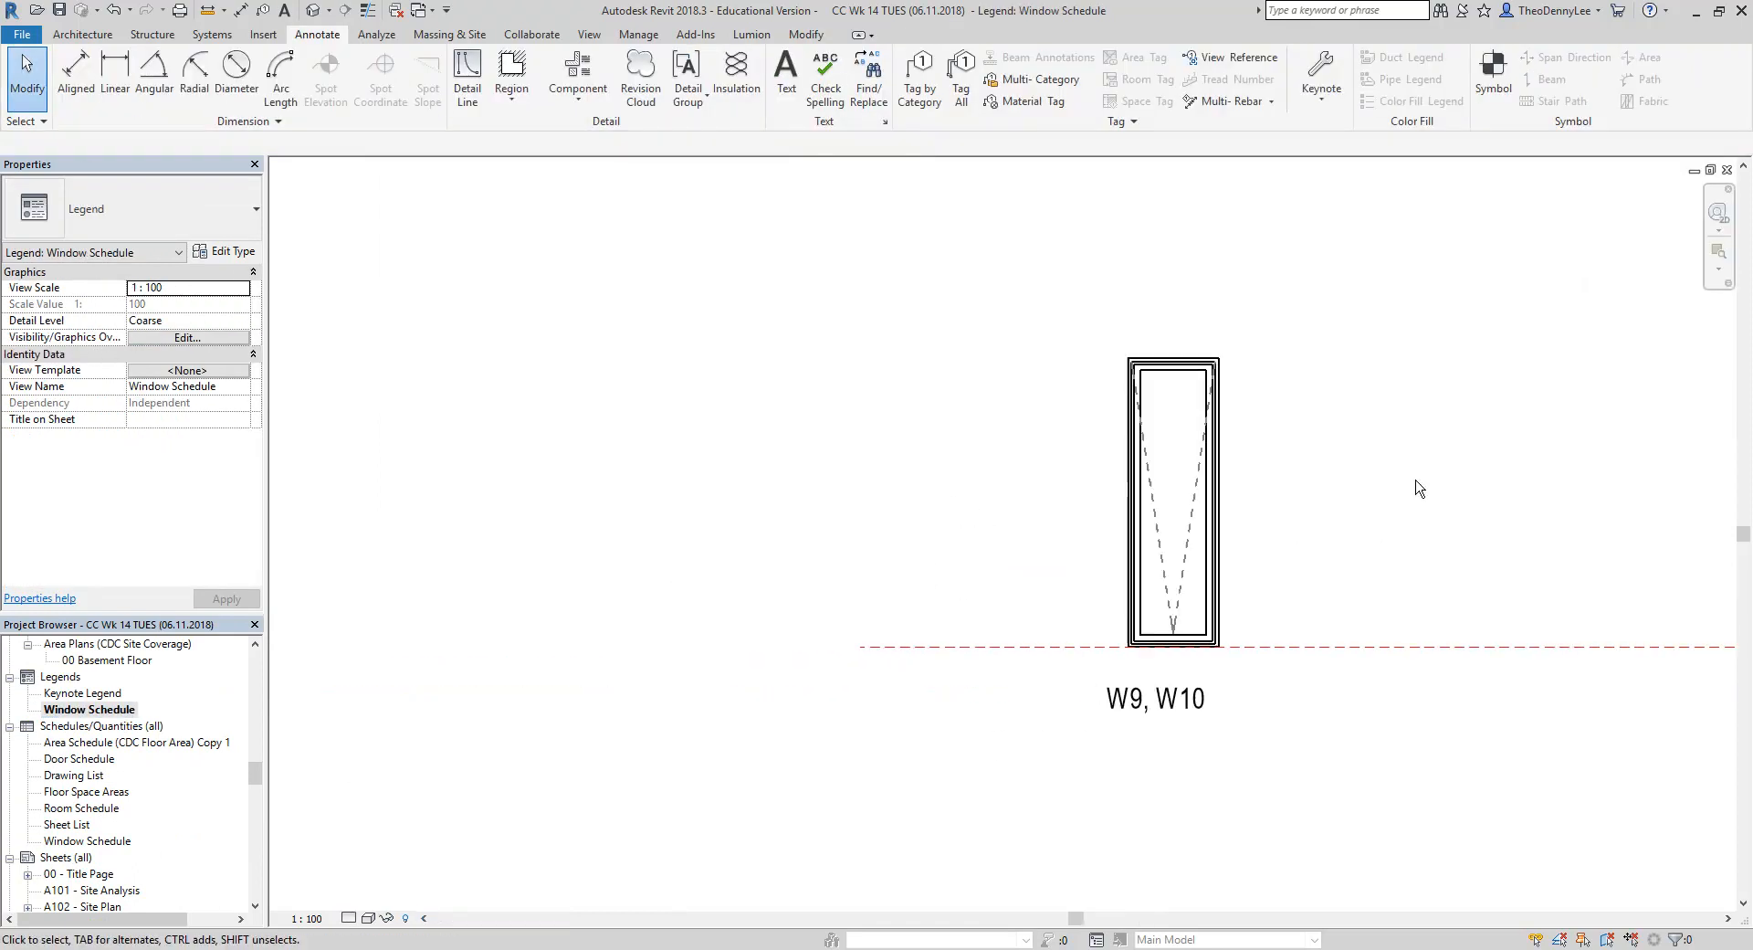
Shift the tall window elevation to the right along the reference line, making room for another window
click(1139, 514)
key(Right)
key(Right)
key(Right)
key(Right)
key(Right)
key(Right)
key(Right)
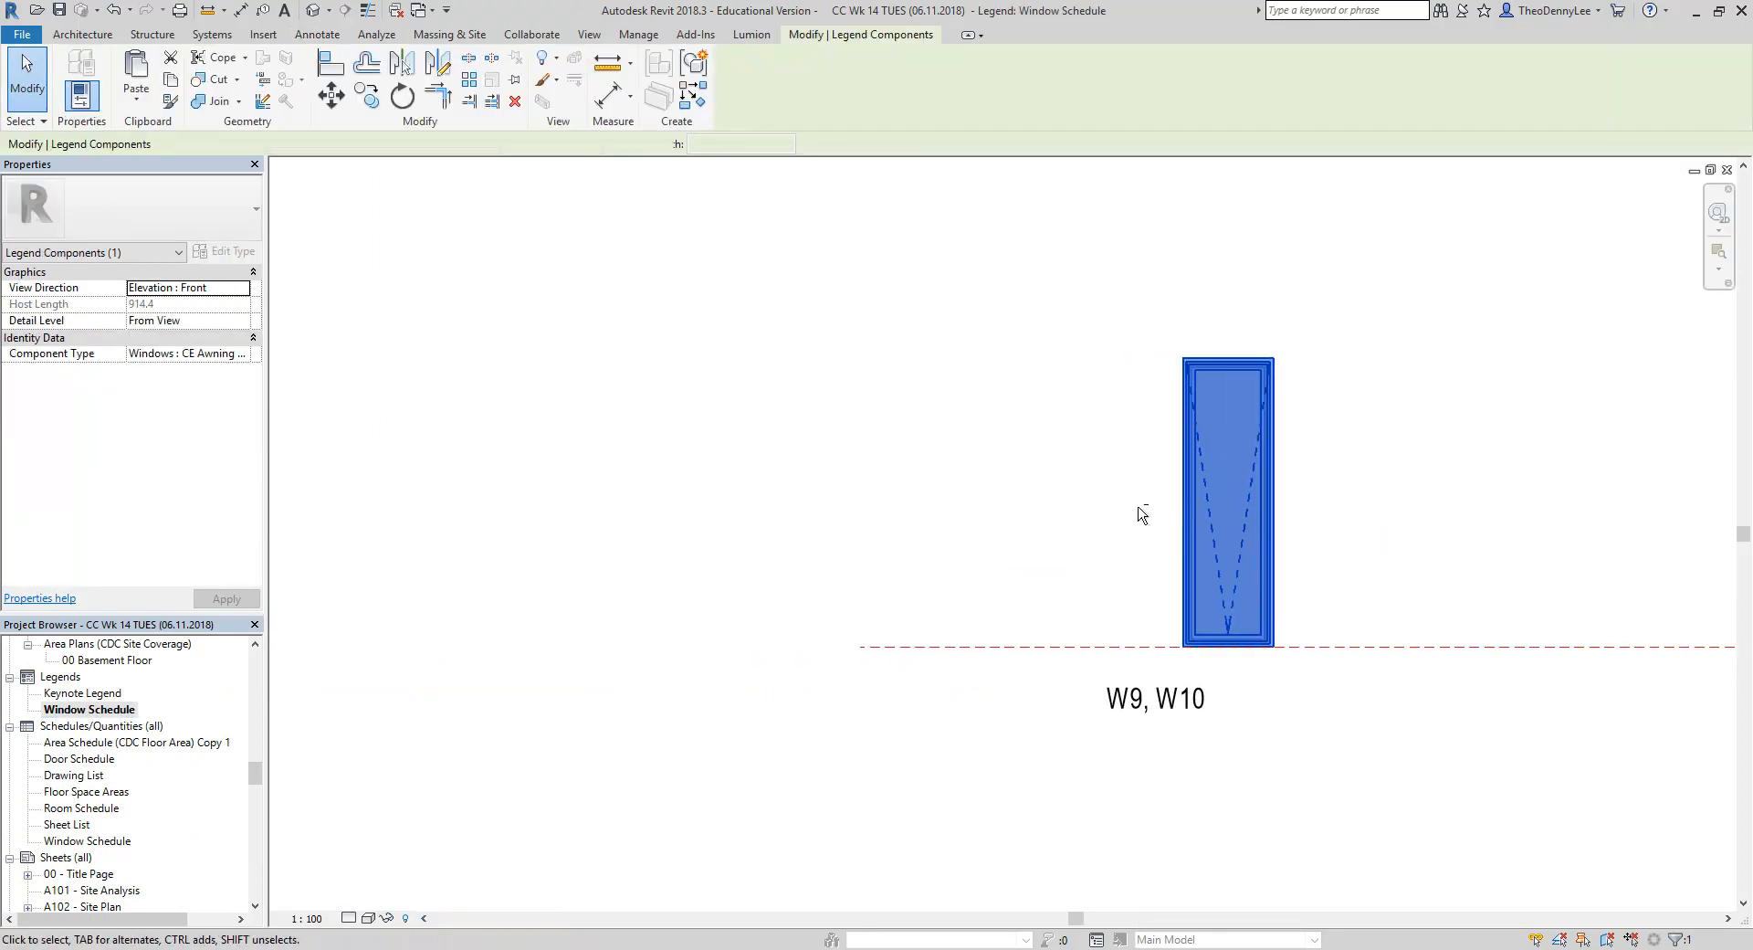
middle_drag(960, 566, 708, 594)
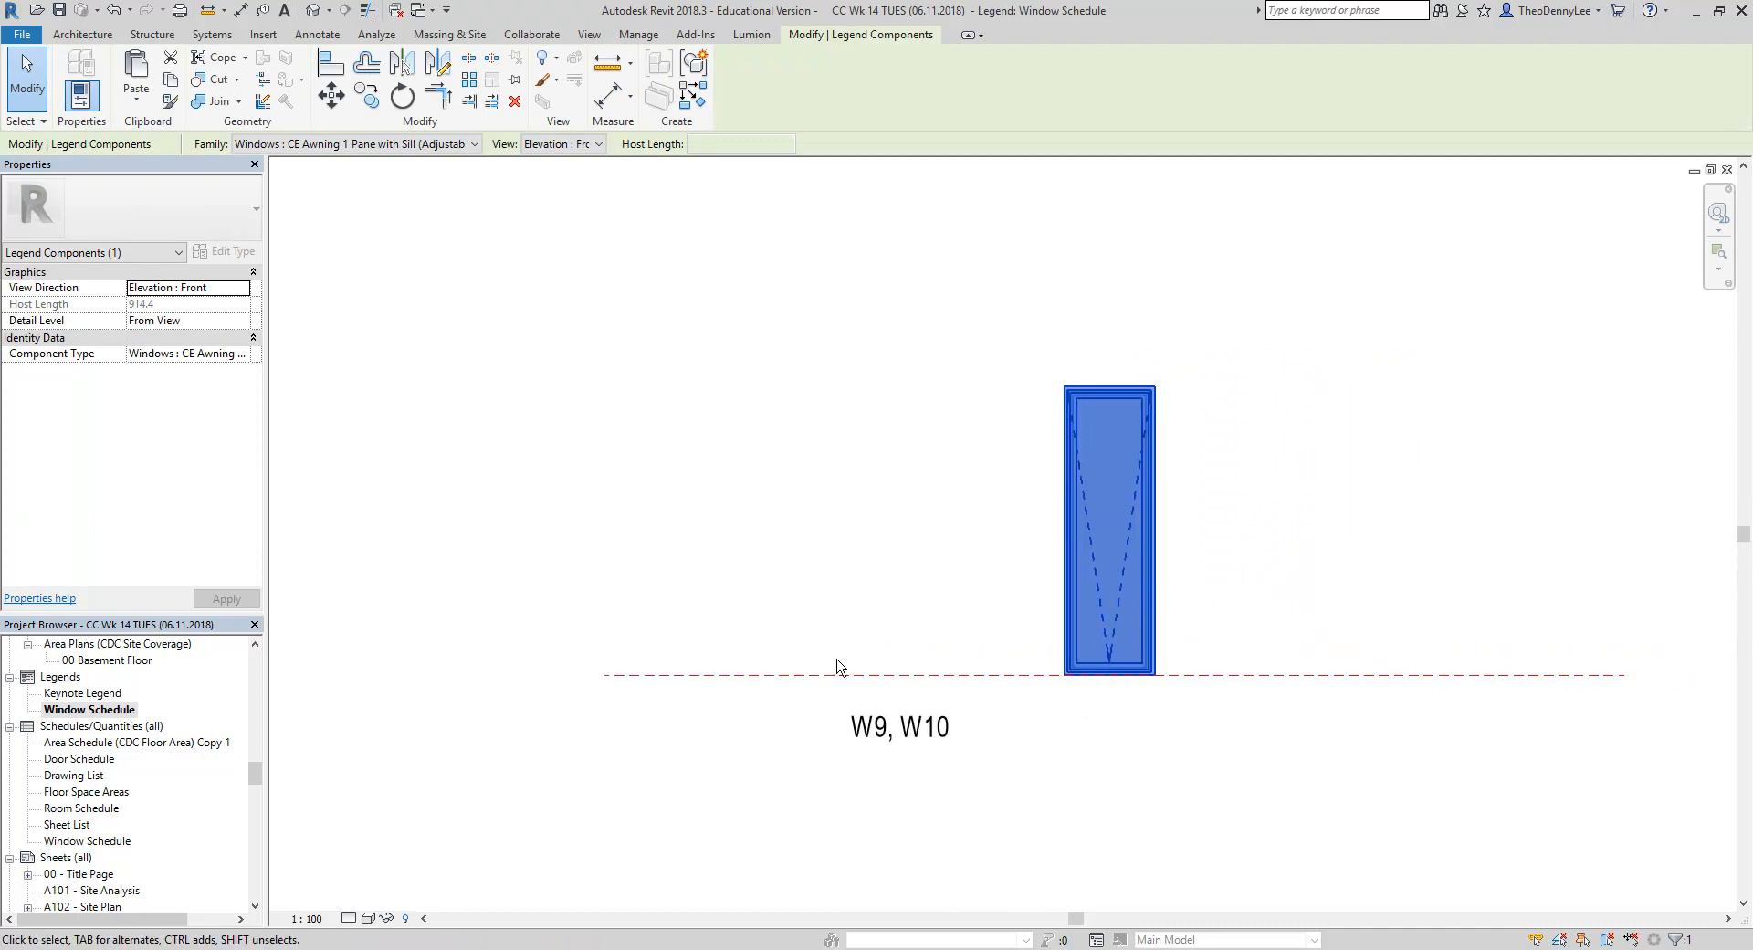
key(Right)
key(Right)
key(Right)
key(Right)
Move the W9, W10 note back beneath the relocated tall window elevation
drag(884, 721, 1207, 727)
click(834, 724)
ctrl+drag(823, 683, 1137, 685)
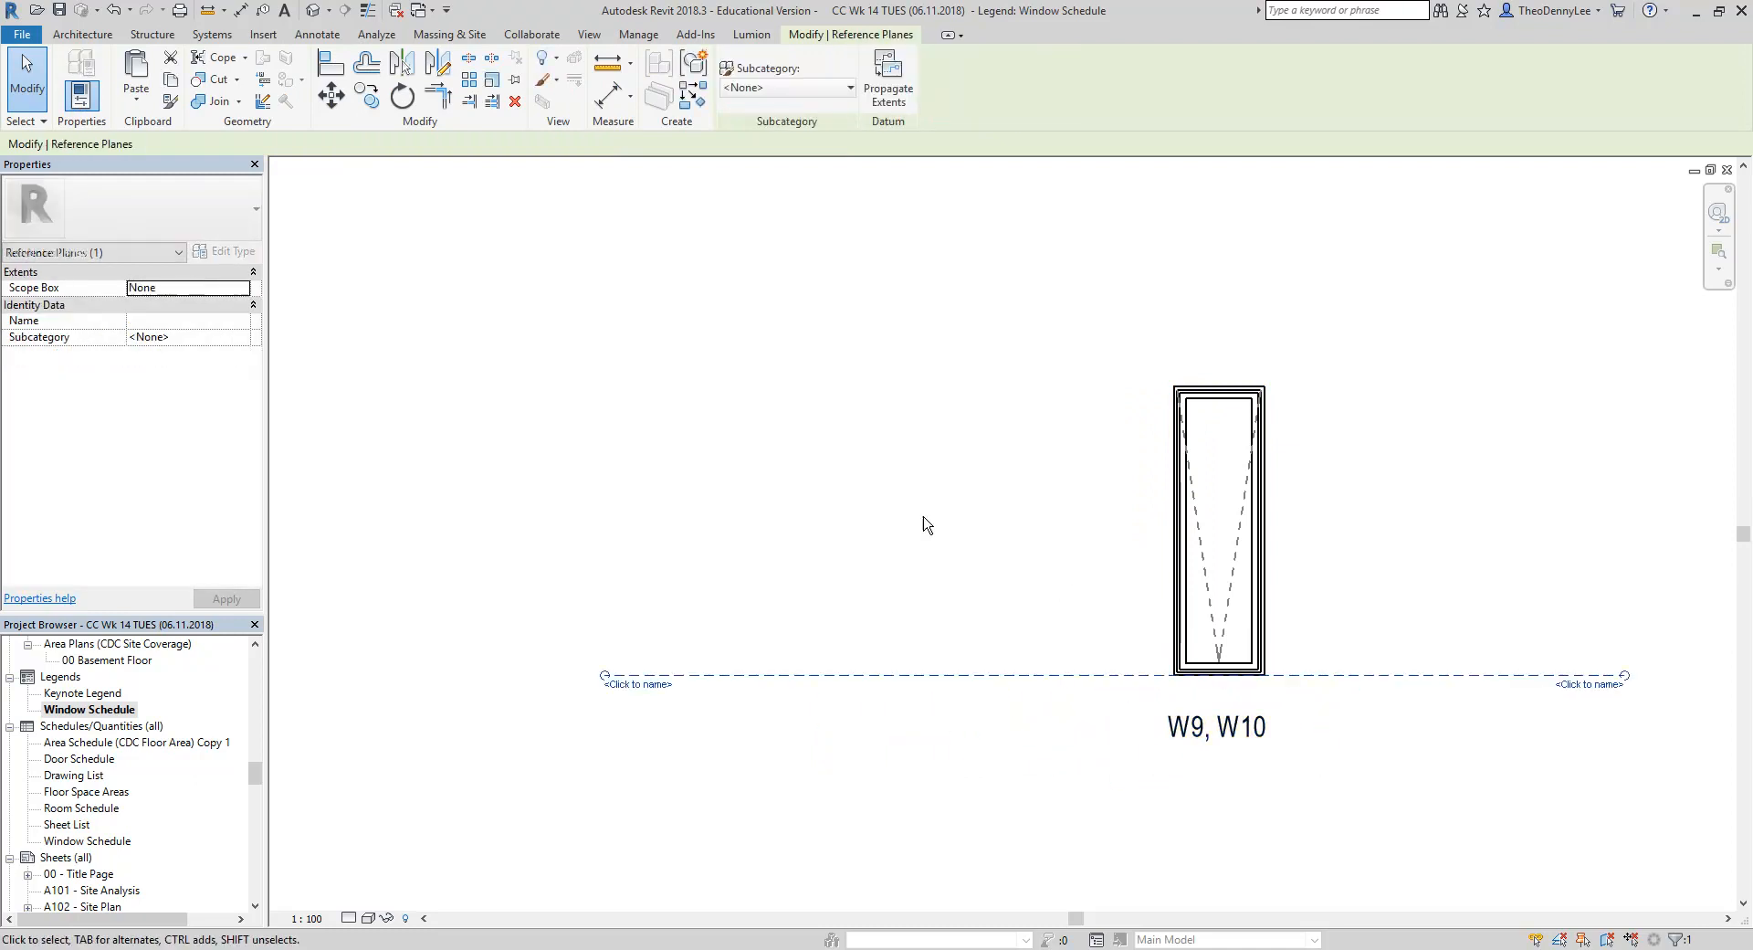
click(1049, 579)
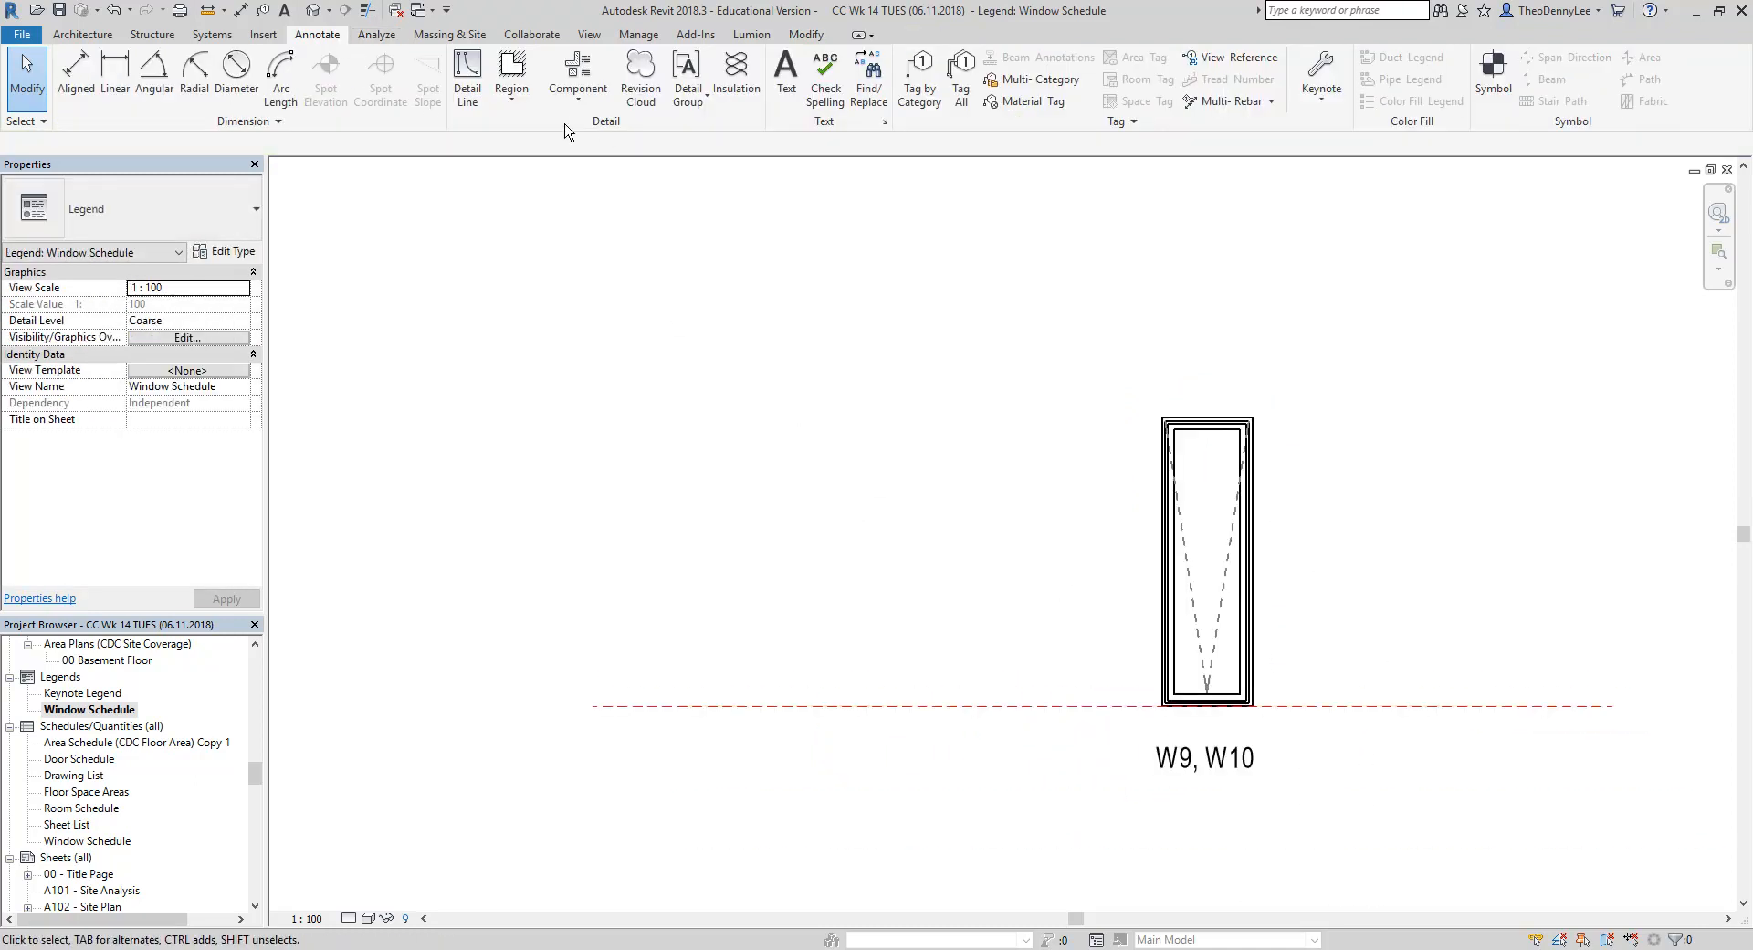
Place a CE Awning 1 Pane with Sill (Adjustable) : 2170X600 legend component in front elevation, left of the W9, W10 window
click(578, 91)
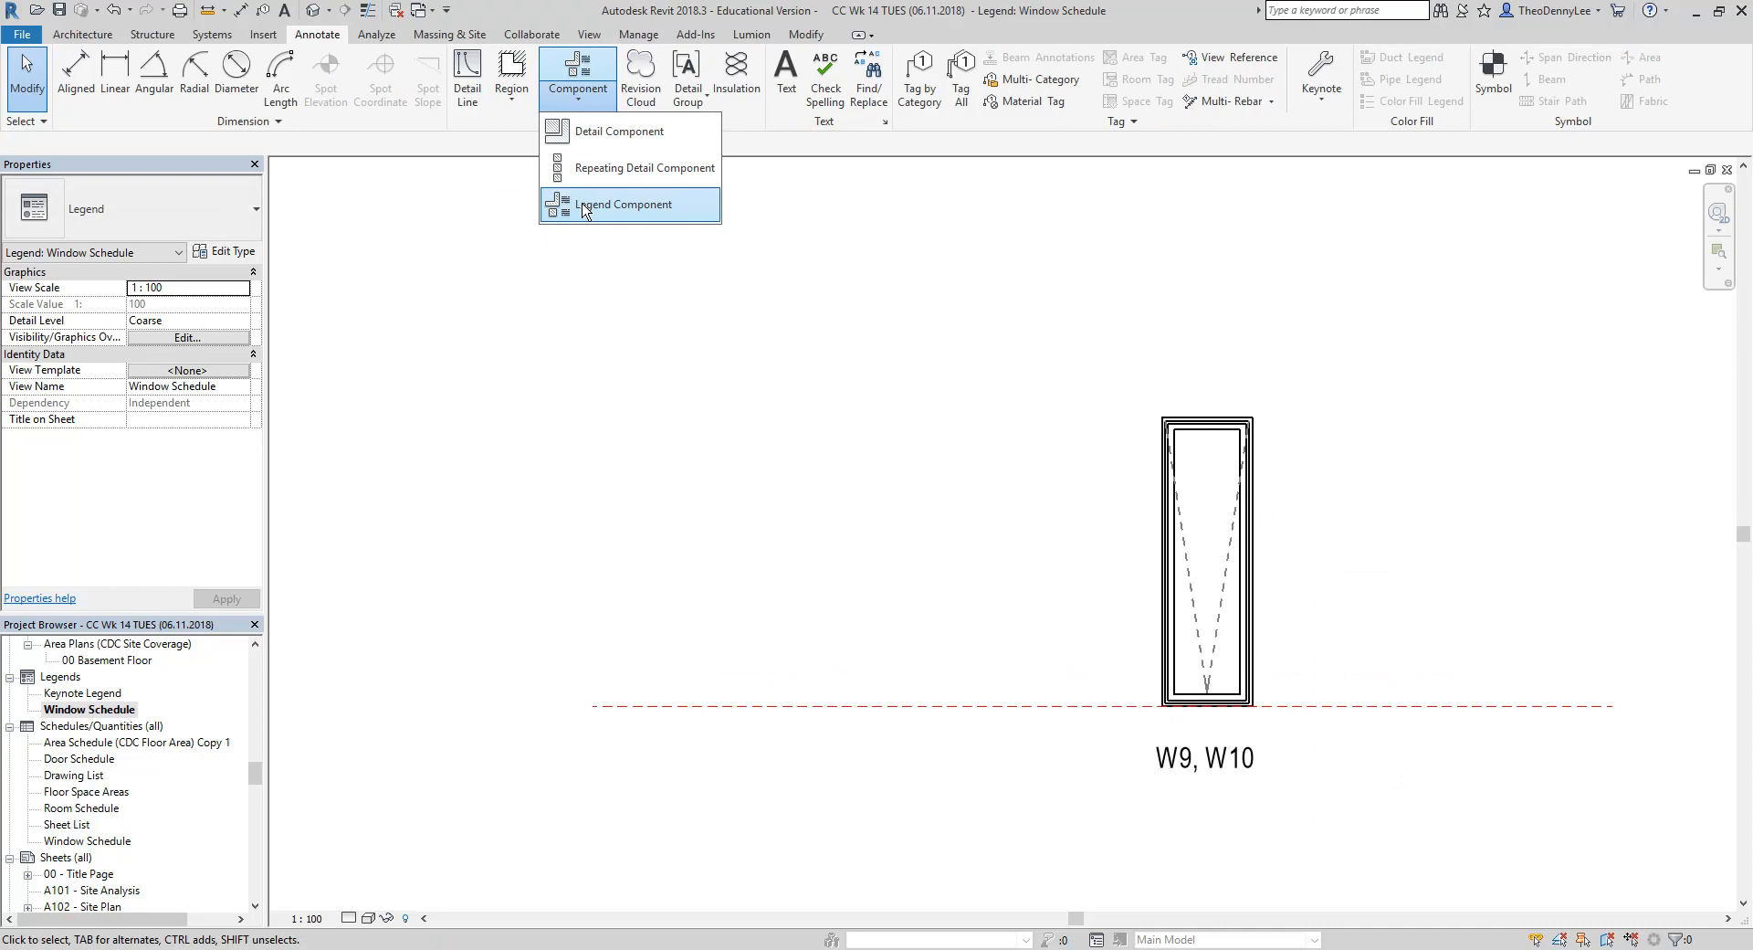
click(603, 205)
click(251, 144)
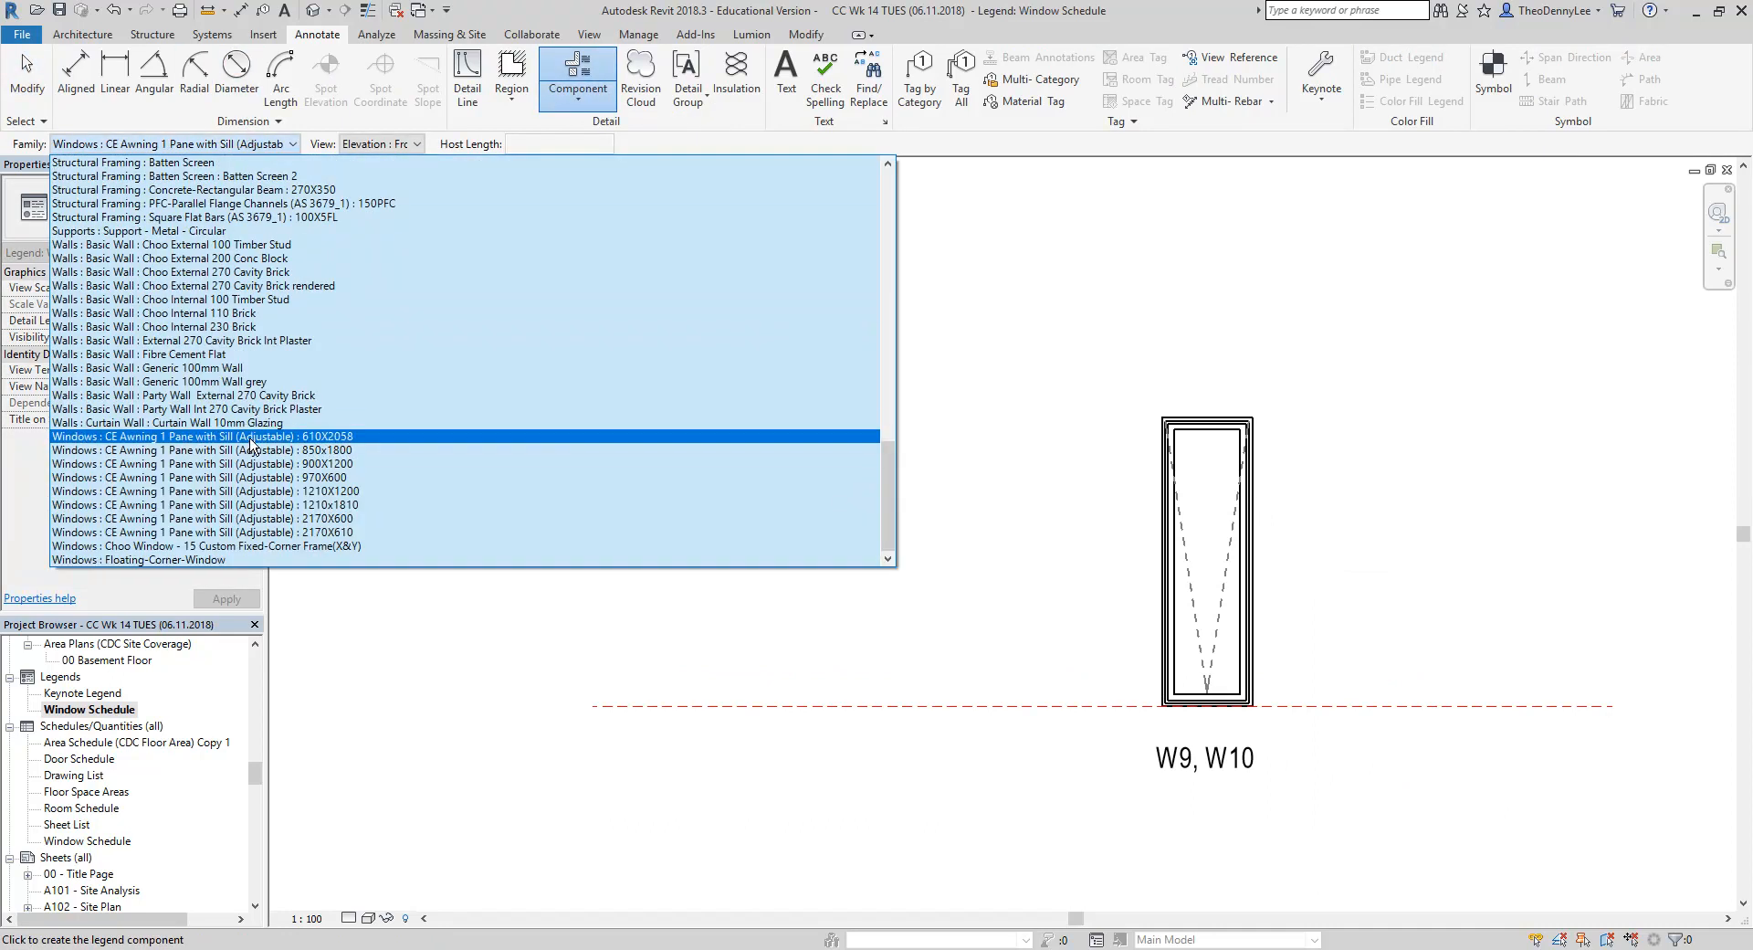
click(352, 520)
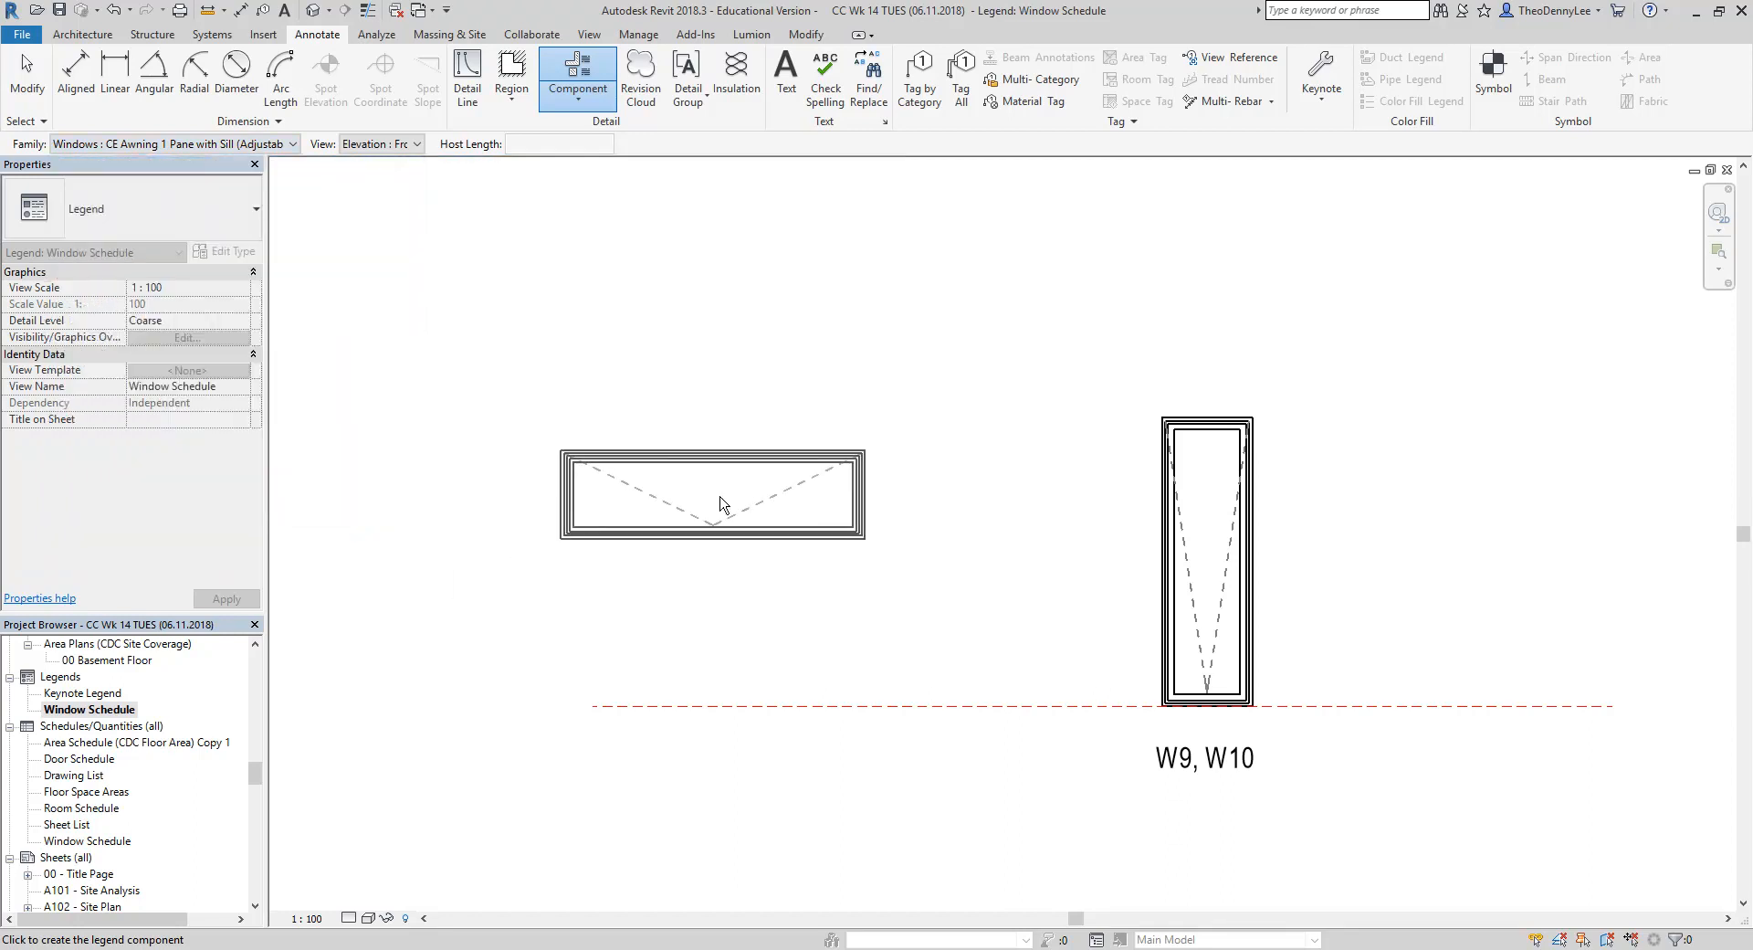
click(785, 479)
key(Escape)
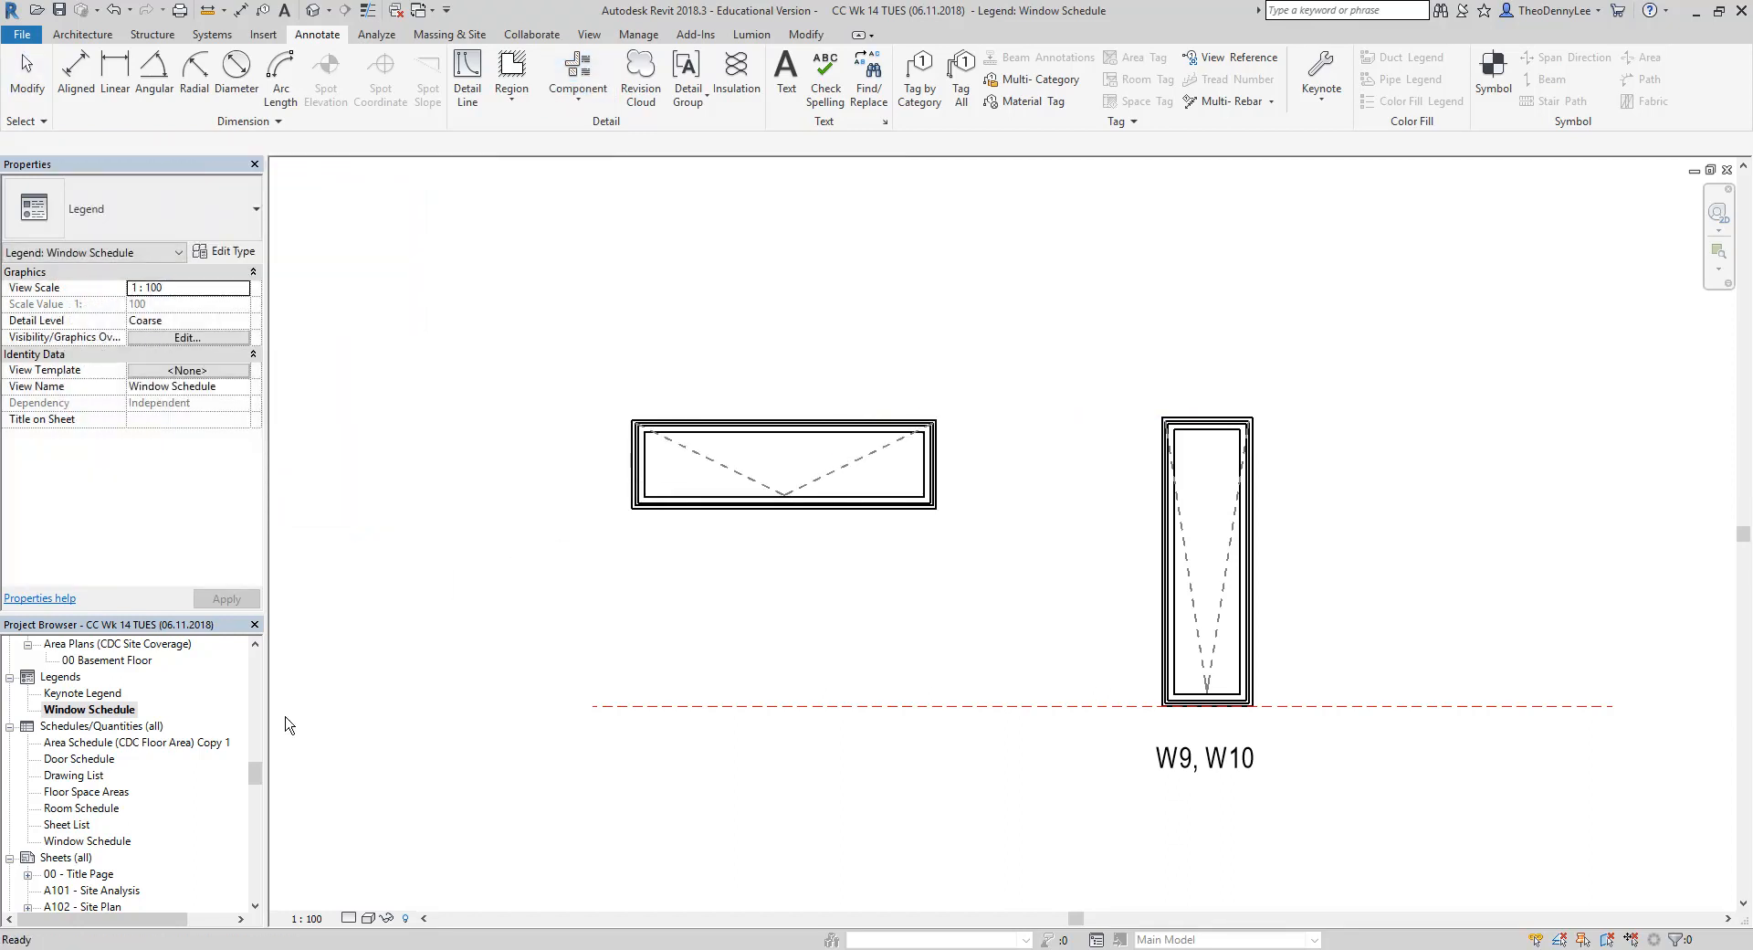
Check window W1's type on the 01 Ground Floor Print plan, and close the plan to return to the legend
drag(255, 775, 247, 664)
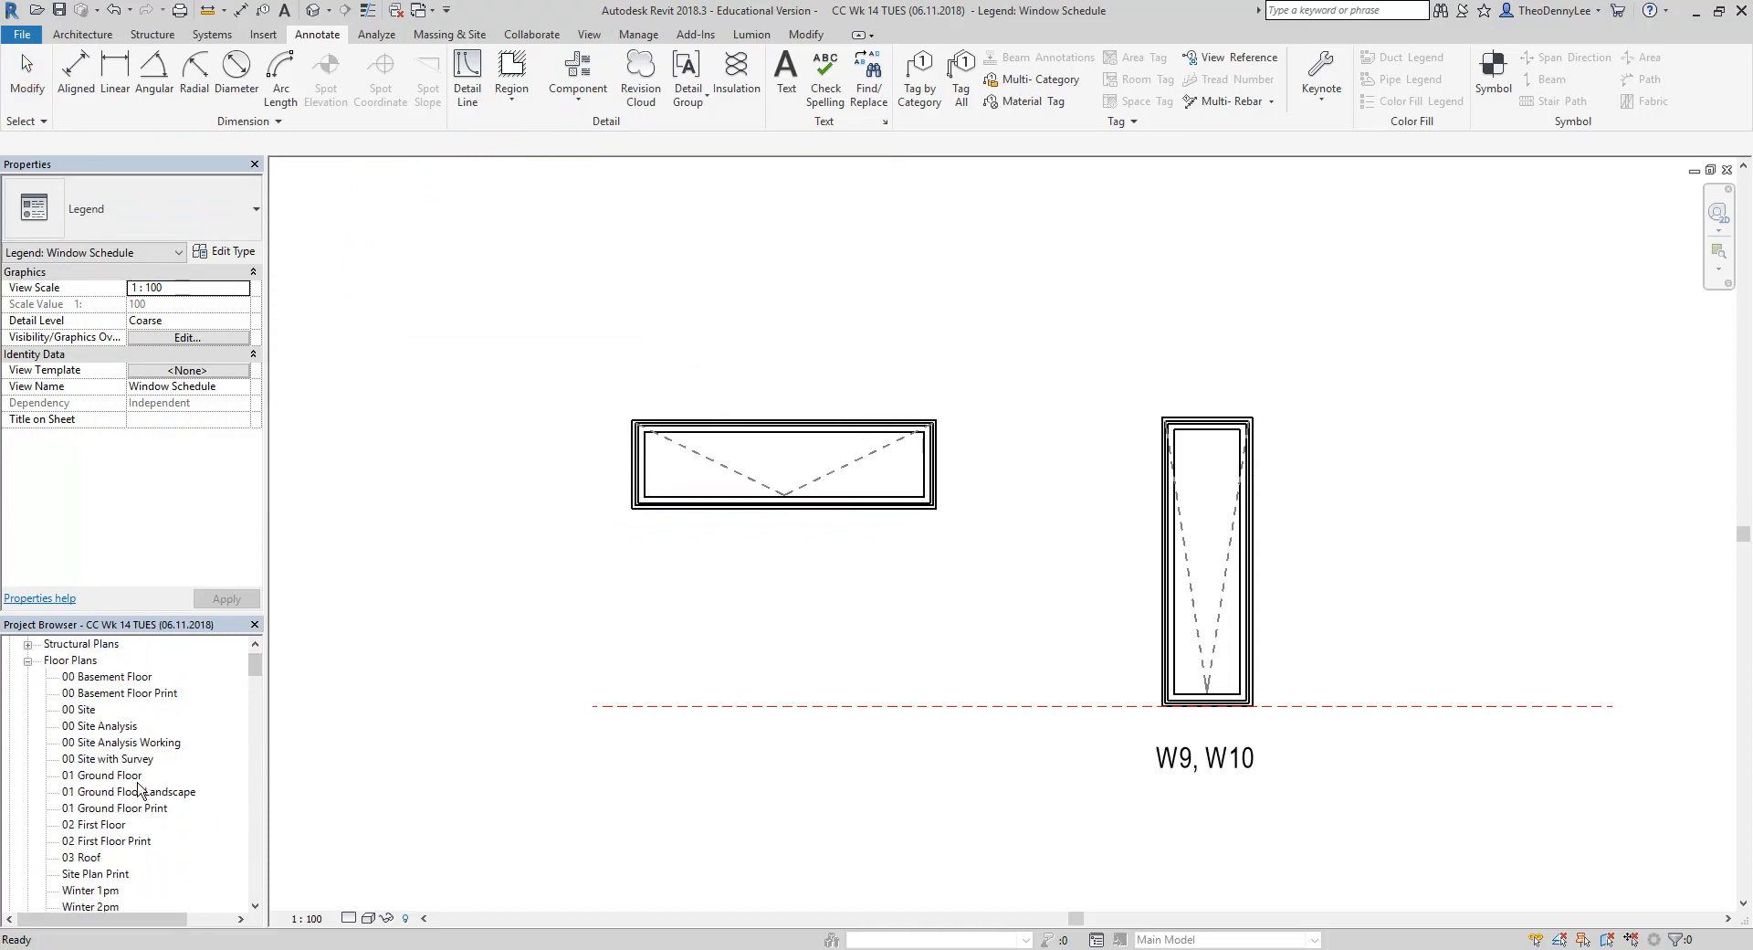
double_click(116, 807)
click(858, 587)
key(Escape)
click(749, 621)
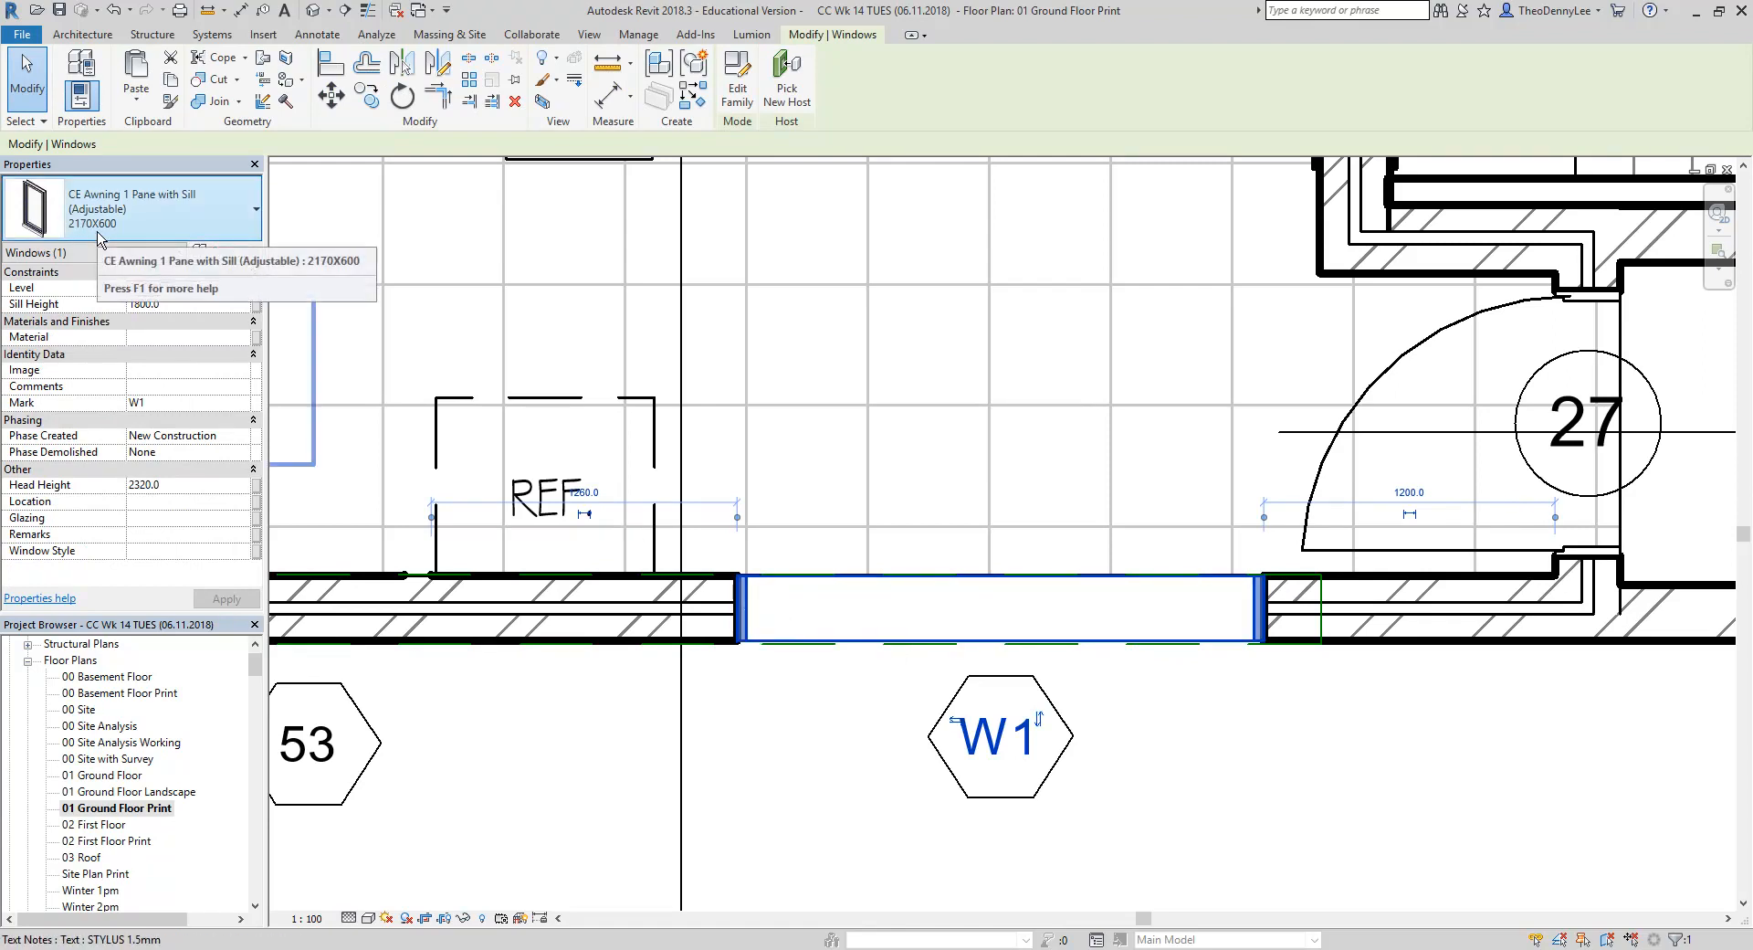
click(1727, 169)
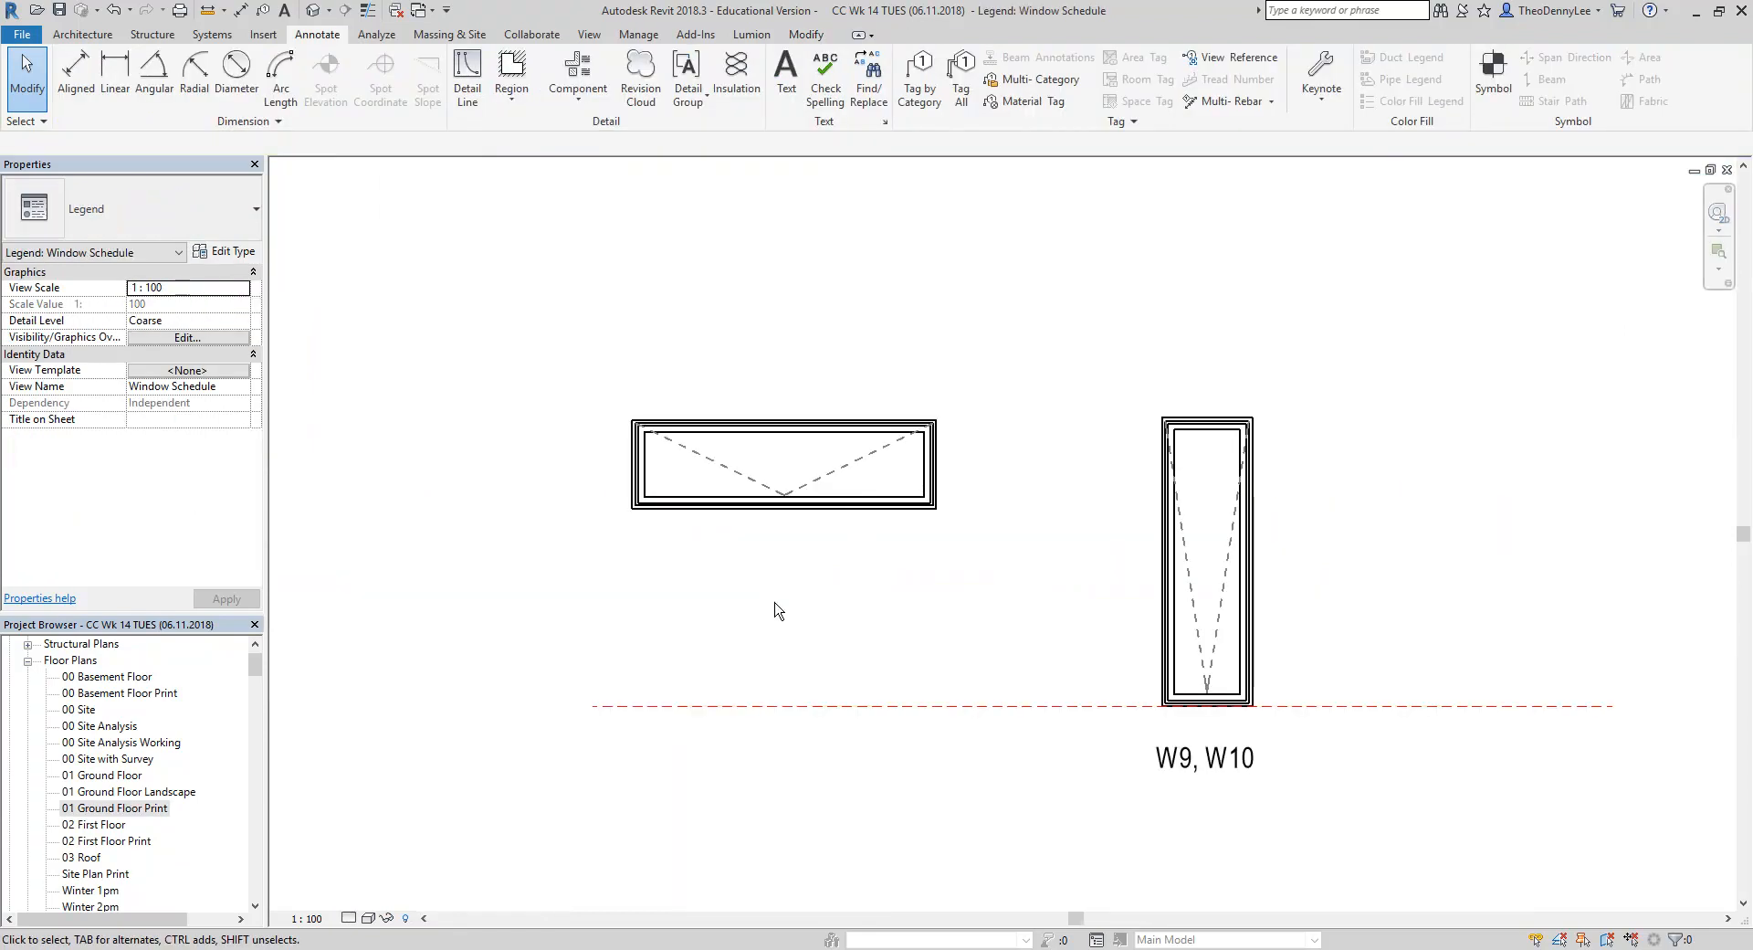
Check which family type is assigned to the wide window's legend component
click(710, 482)
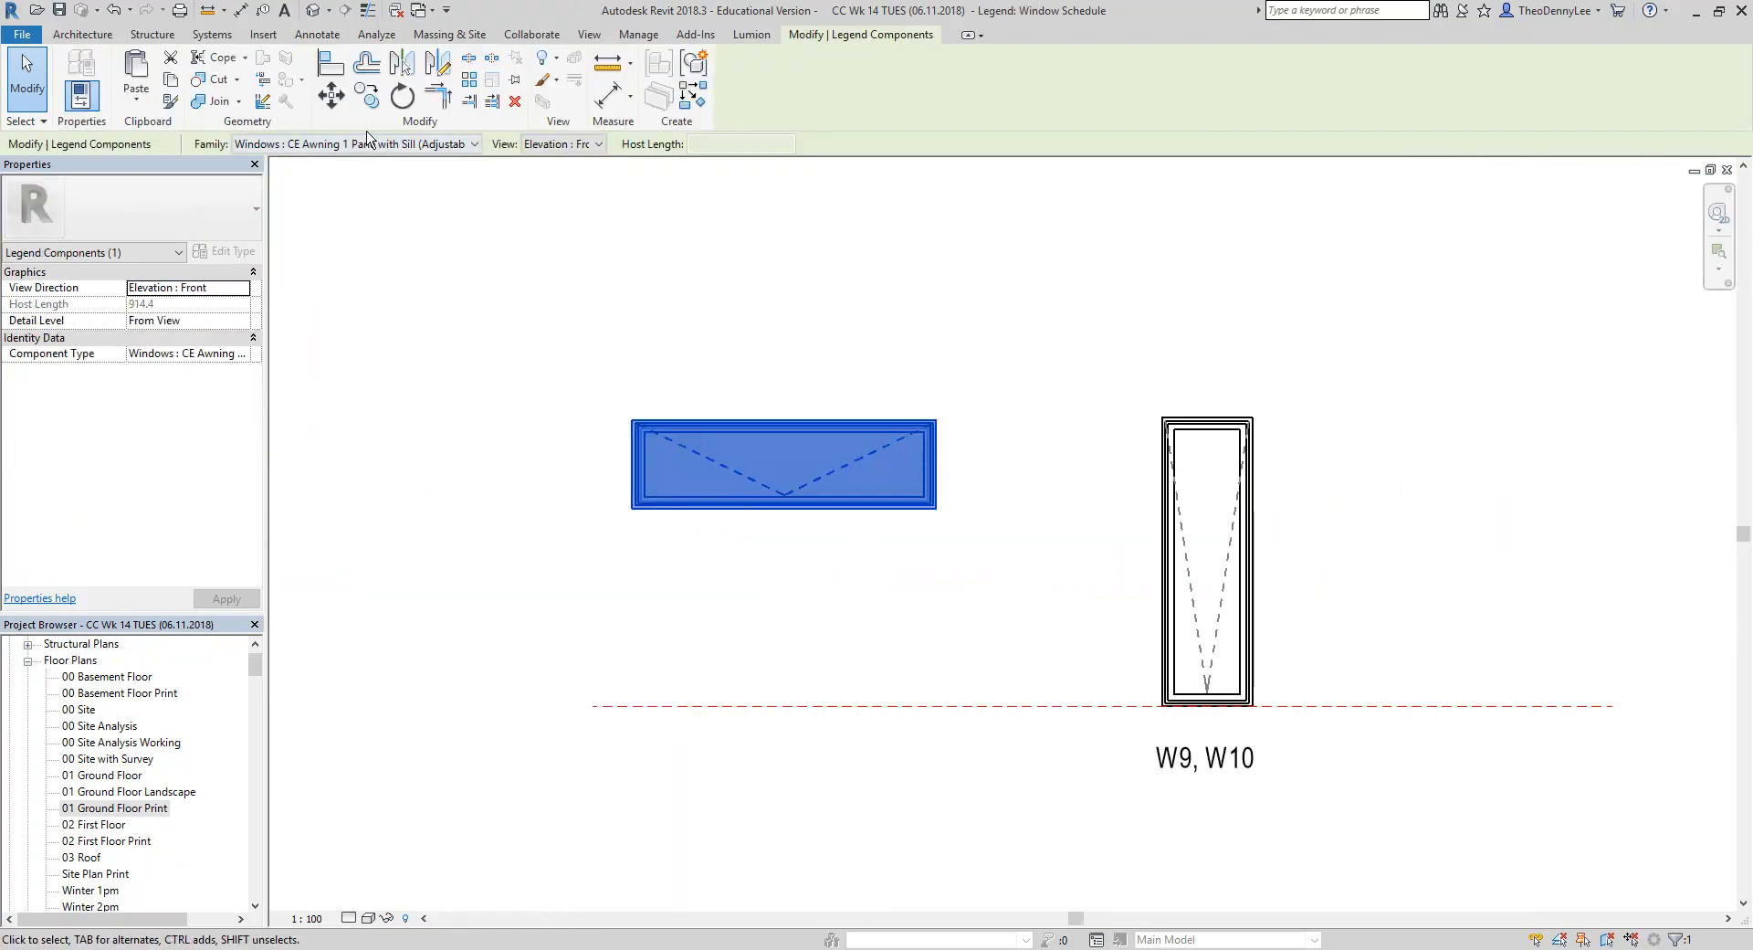
click(391, 144)
click(389, 146)
middle_drag(610, 546, 623, 552)
click(630, 562)
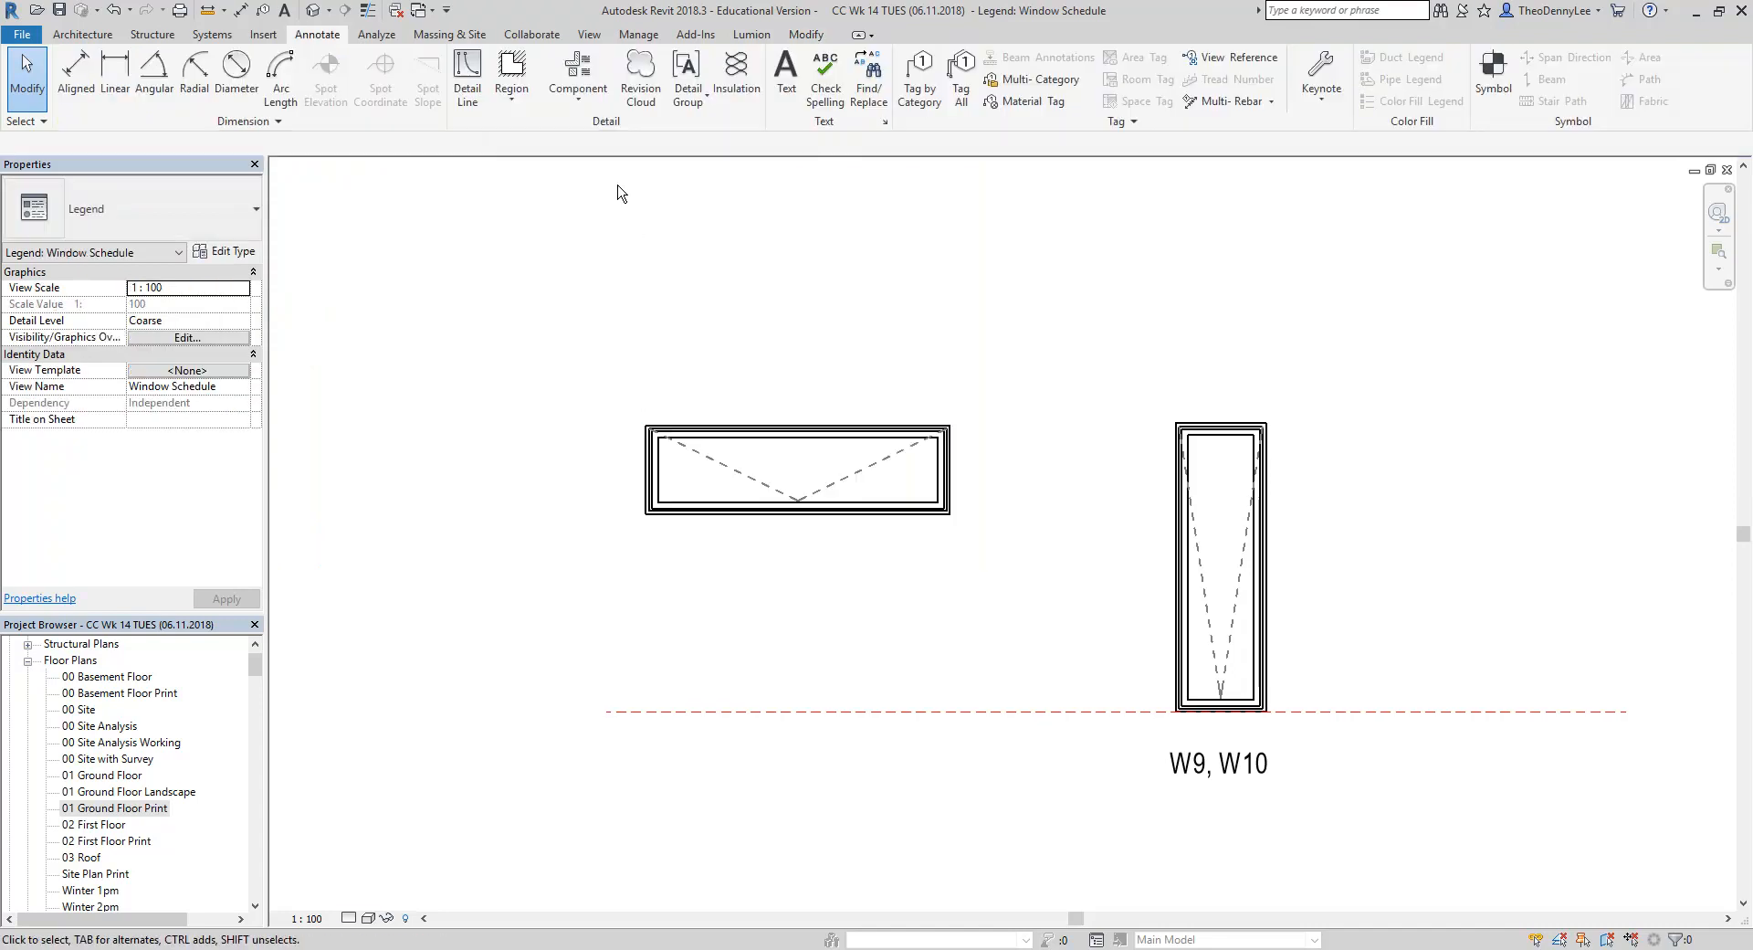
Add an aligned vertical dimension between the reference line and the underside of the wide window elevation
click(239, 11)
scroll(653, 516, up, 4)
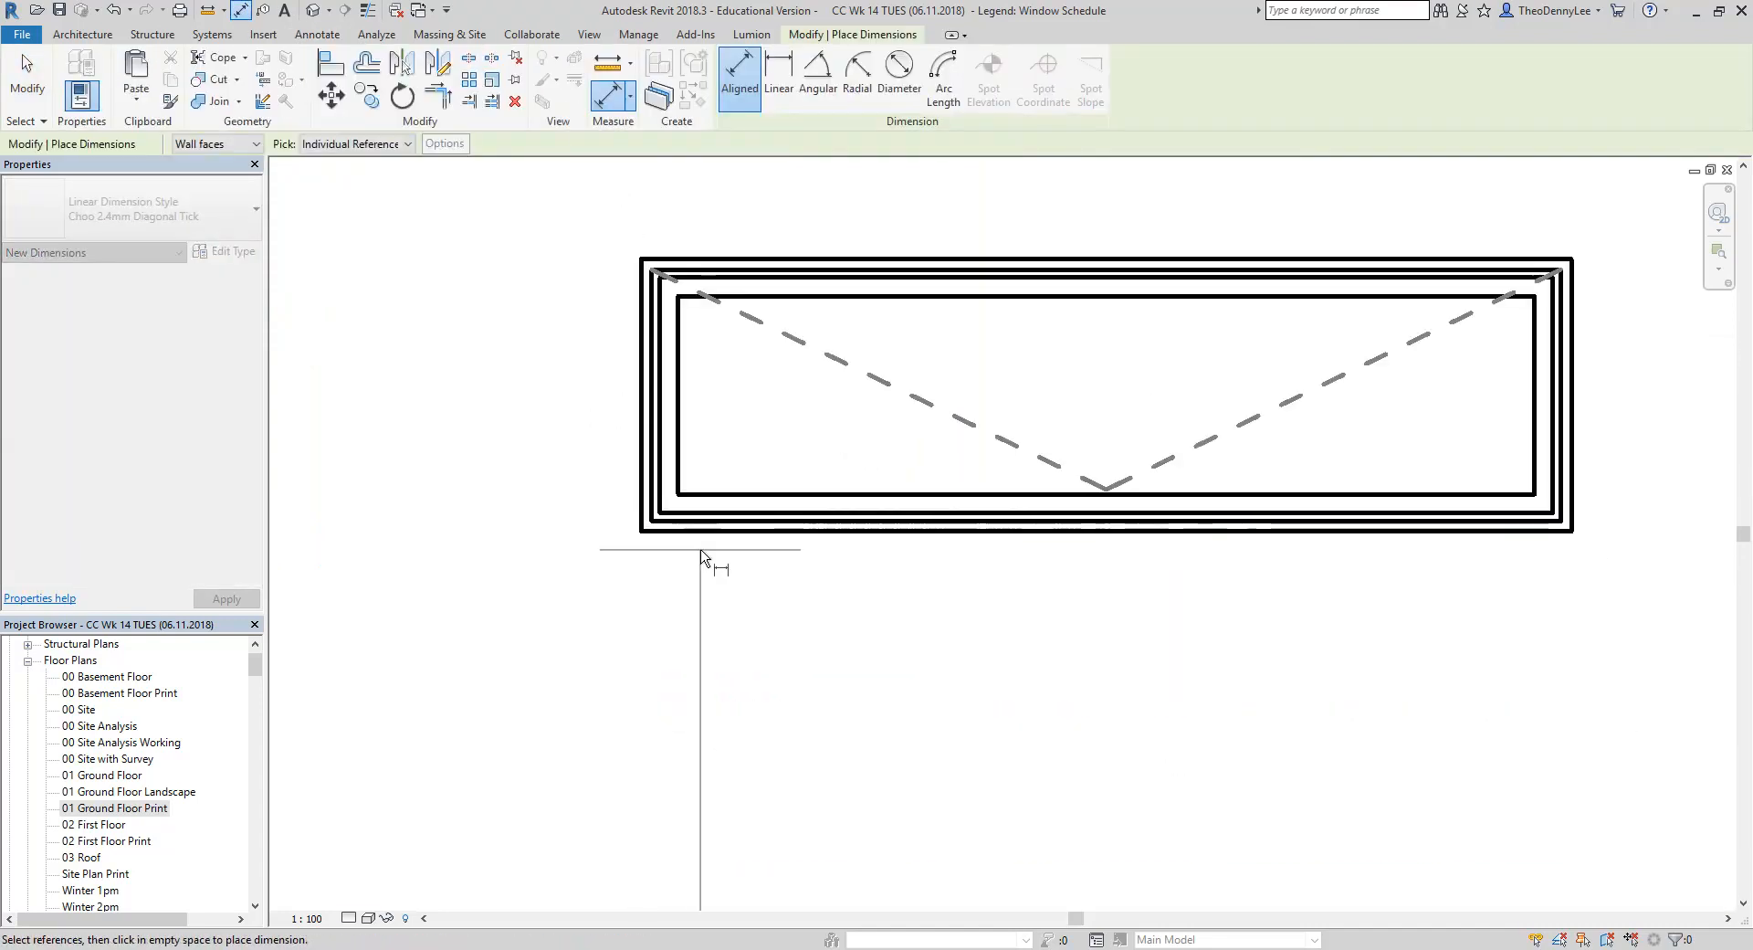
click(763, 539)
scroll(821, 512, down, 3)
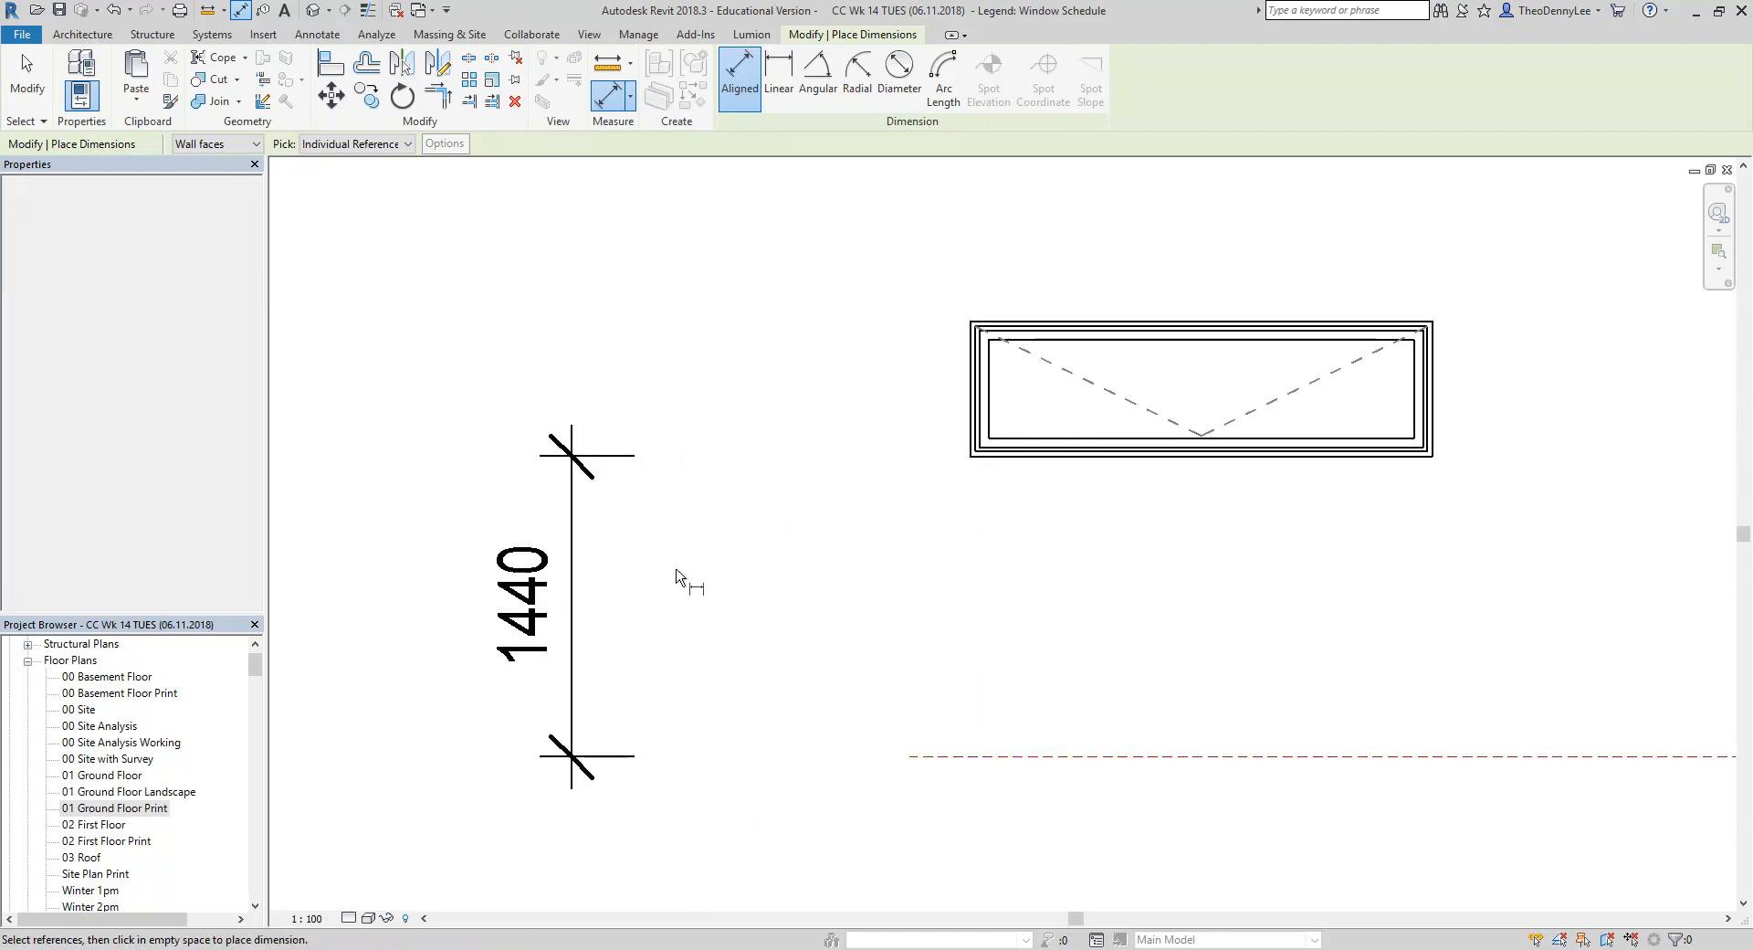
key(Escape)
key(Escape)
Set the wide window's height above the reference line to 1800 mm through its dimension
click(1088, 461)
click(548, 605)
text(1800)
key(Return)
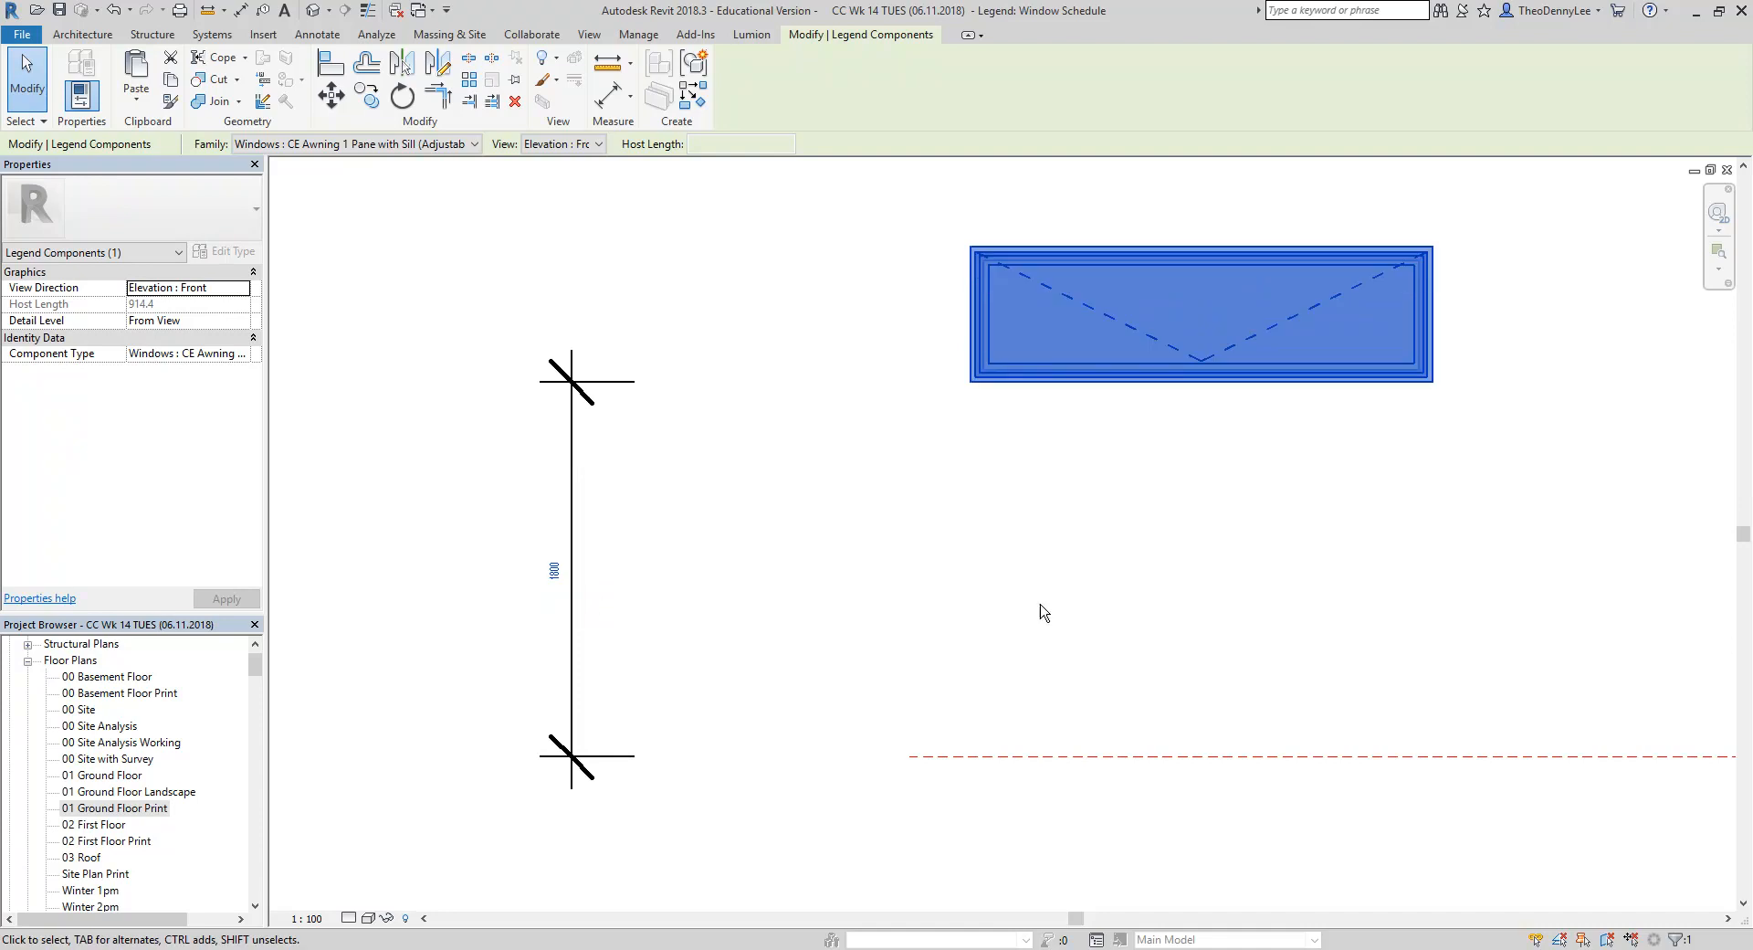
key(Escape)
Move the 1800 dimension line closer to the wide window elevation
scroll(1037, 639, down, 2)
click(578, 685)
drag(587, 655, 806, 655)
key(Escape)
scroll(1046, 622, down, 1)
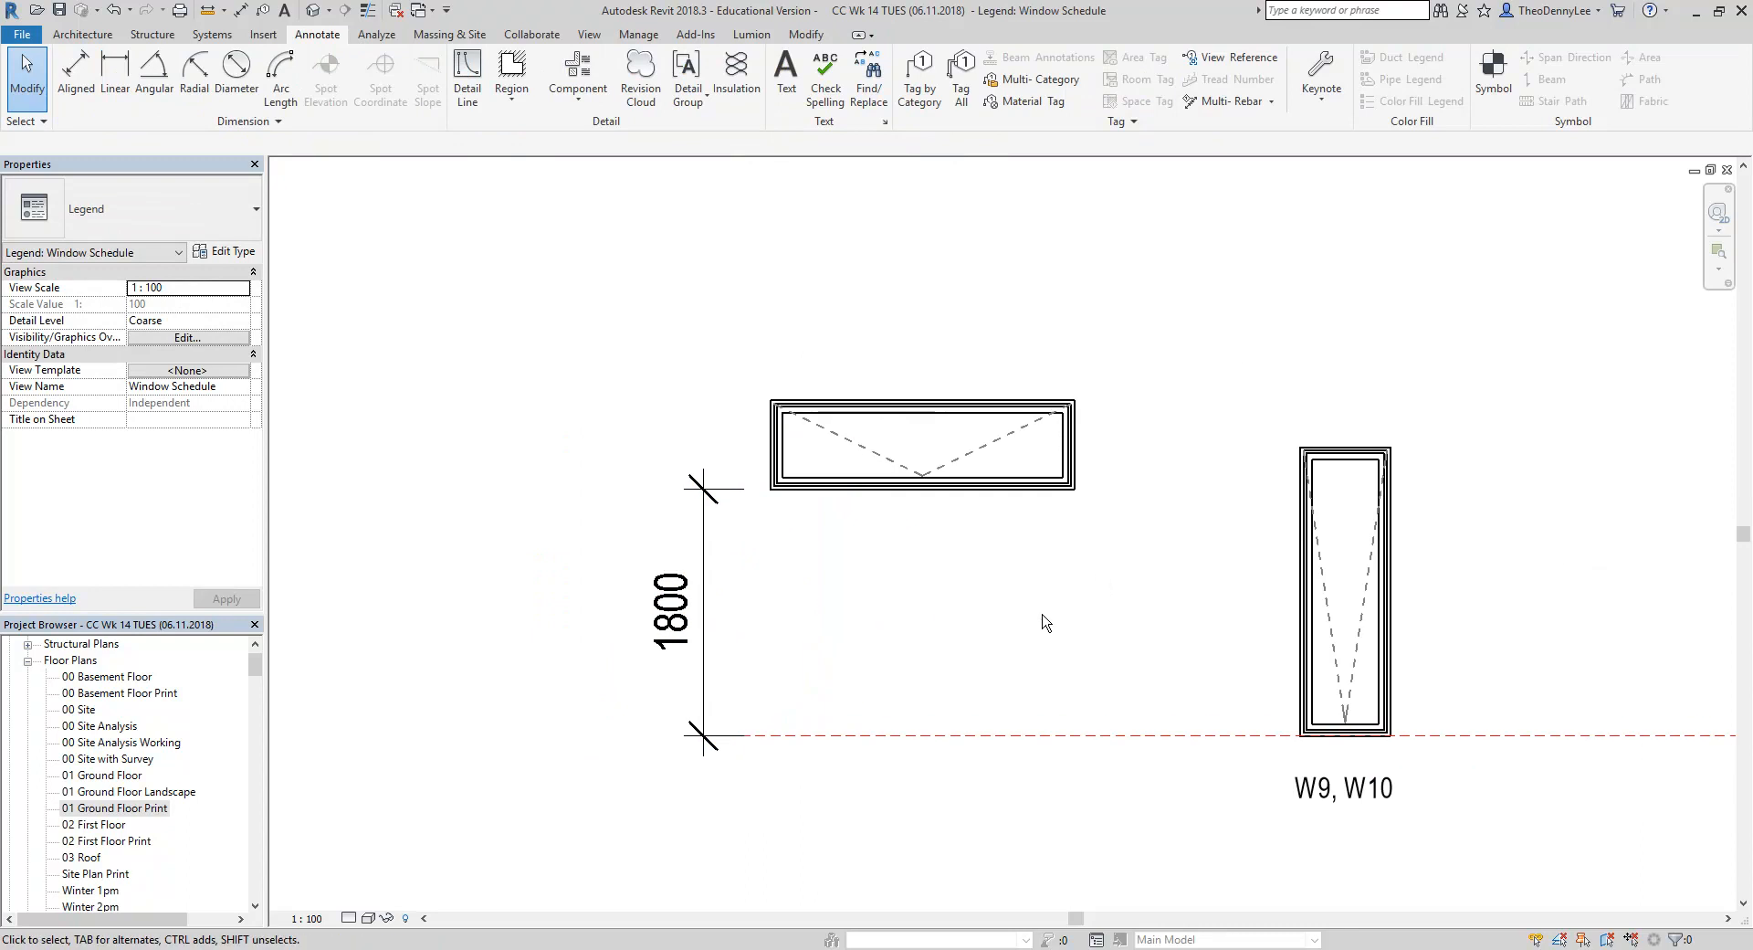
Copy the W9, W10 note to below the reference line under the wide window elevation
click(1303, 699)
click(366, 95)
click(1301, 703)
click(898, 671)
key(Escape)
Change the copied note's text to W1
double_click(878, 669)
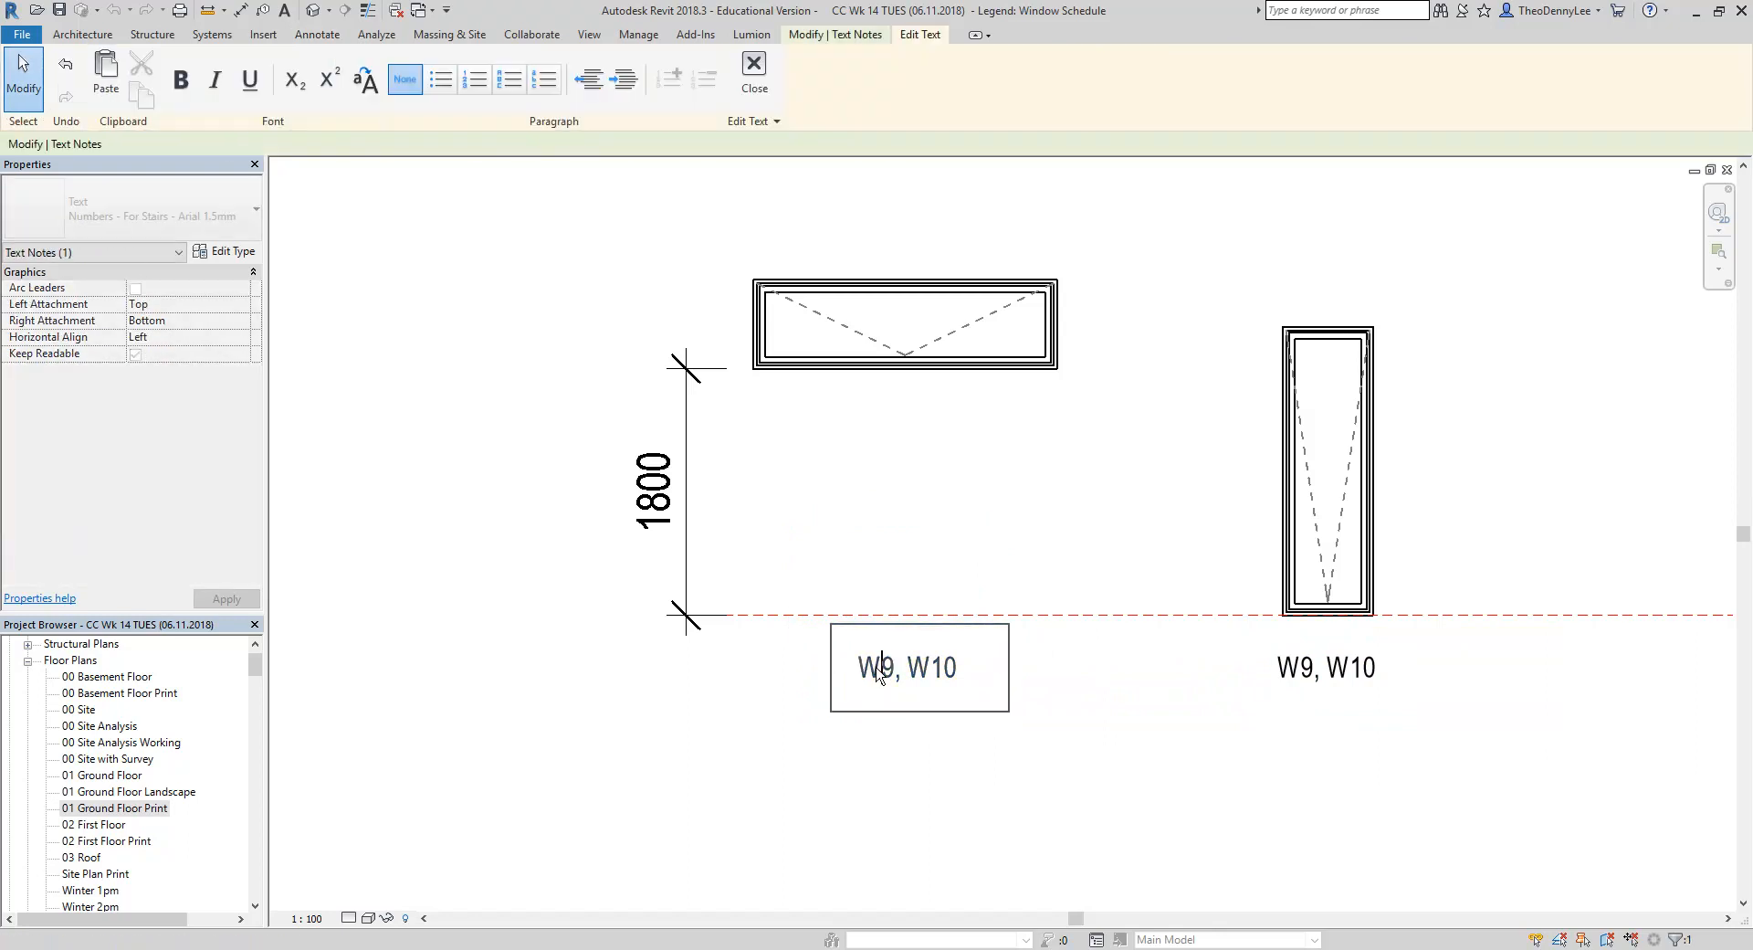
drag(879, 671, 1026, 665)
key(BackSpace)
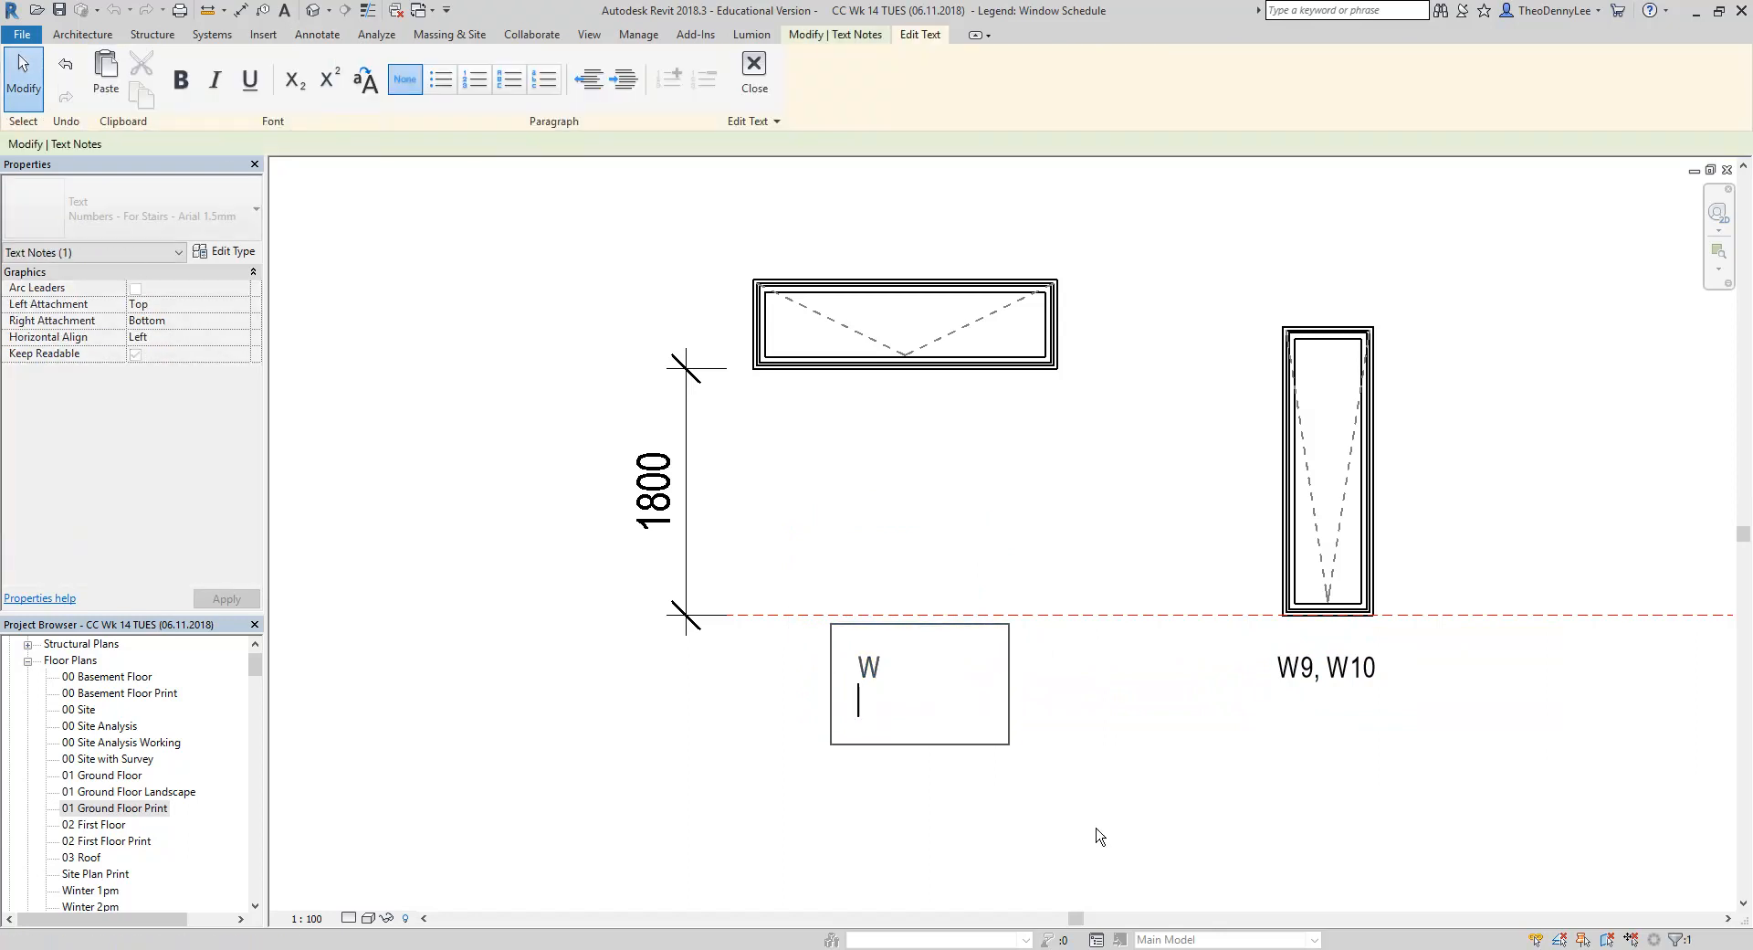
text(1)
click(1076, 843)
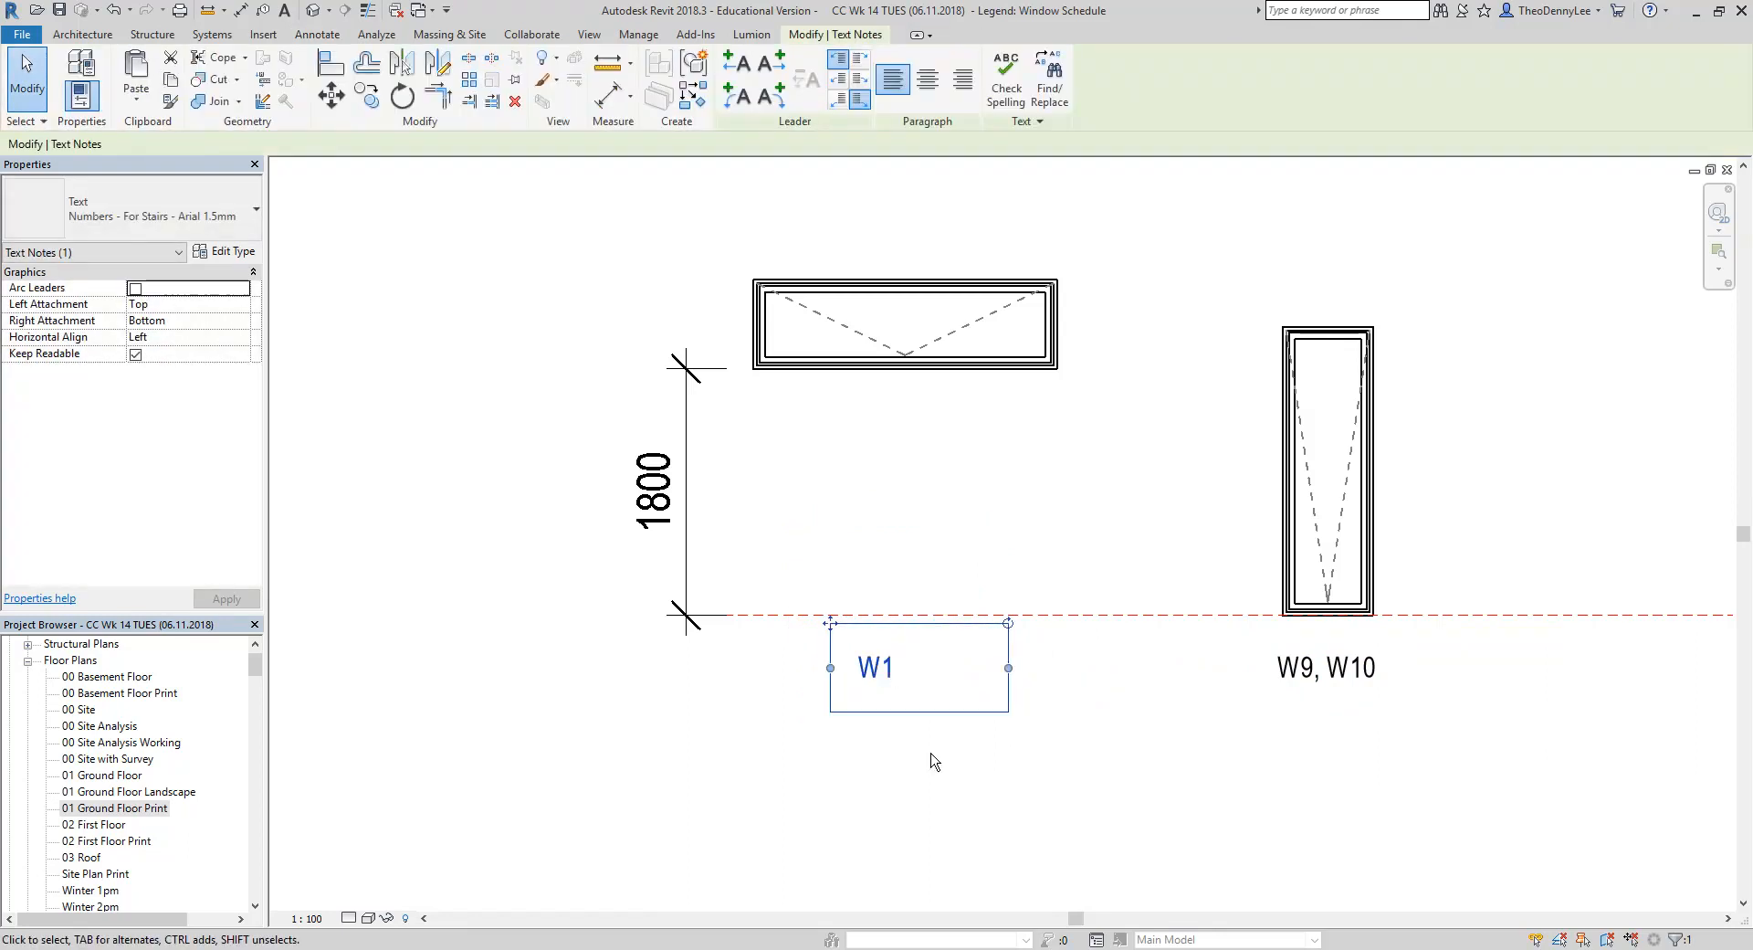
Narrow the W1 note's text box and centre the note beneath the wide window elevation
mouse_move(1010, 668)
mouse_down()
mouse_move(751, 593)
mouse_move(863, 625)
mouse_up()
click(863, 525)
scroll(870, 515, down, 1)
mouse_move(869, 515)
middle_down()
mouse_move(676, 531)
mouse_move(705, 557)
middle_up()
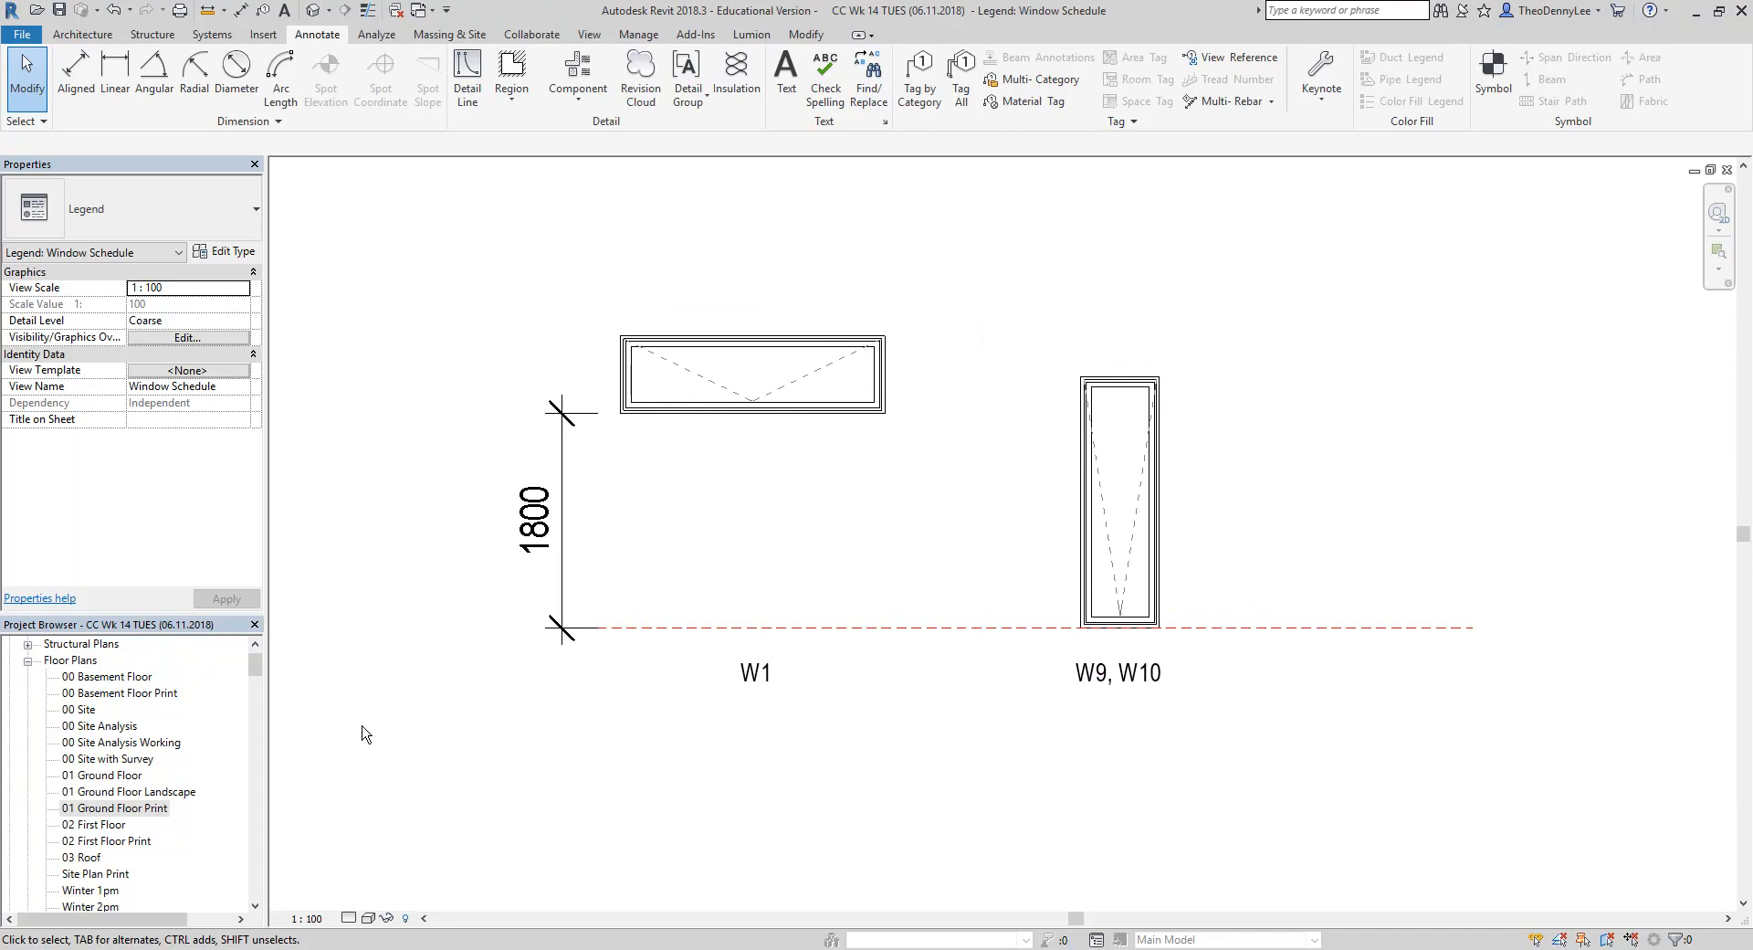
Open the sheets A111 - Unnamed and A120 - Shadows to inspect their contents
drag(255, 664, 259, 798)
scroll(117, 760, up, 2)
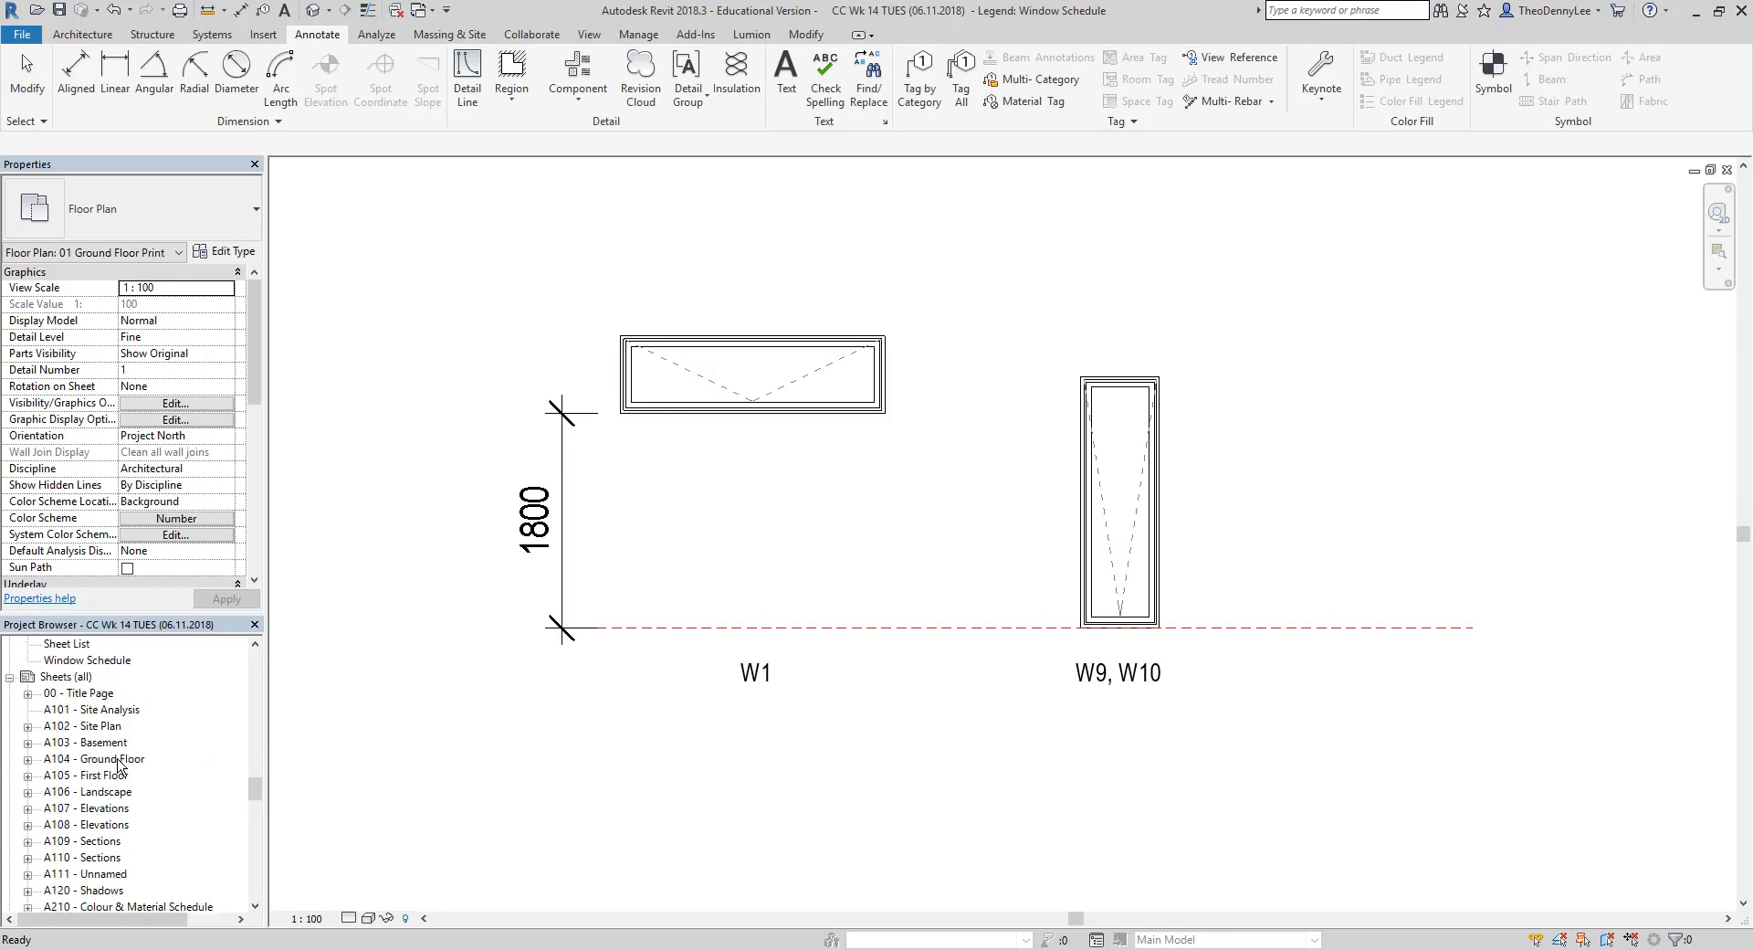
scroll(116, 801, down, 1)
double_click(91, 824)
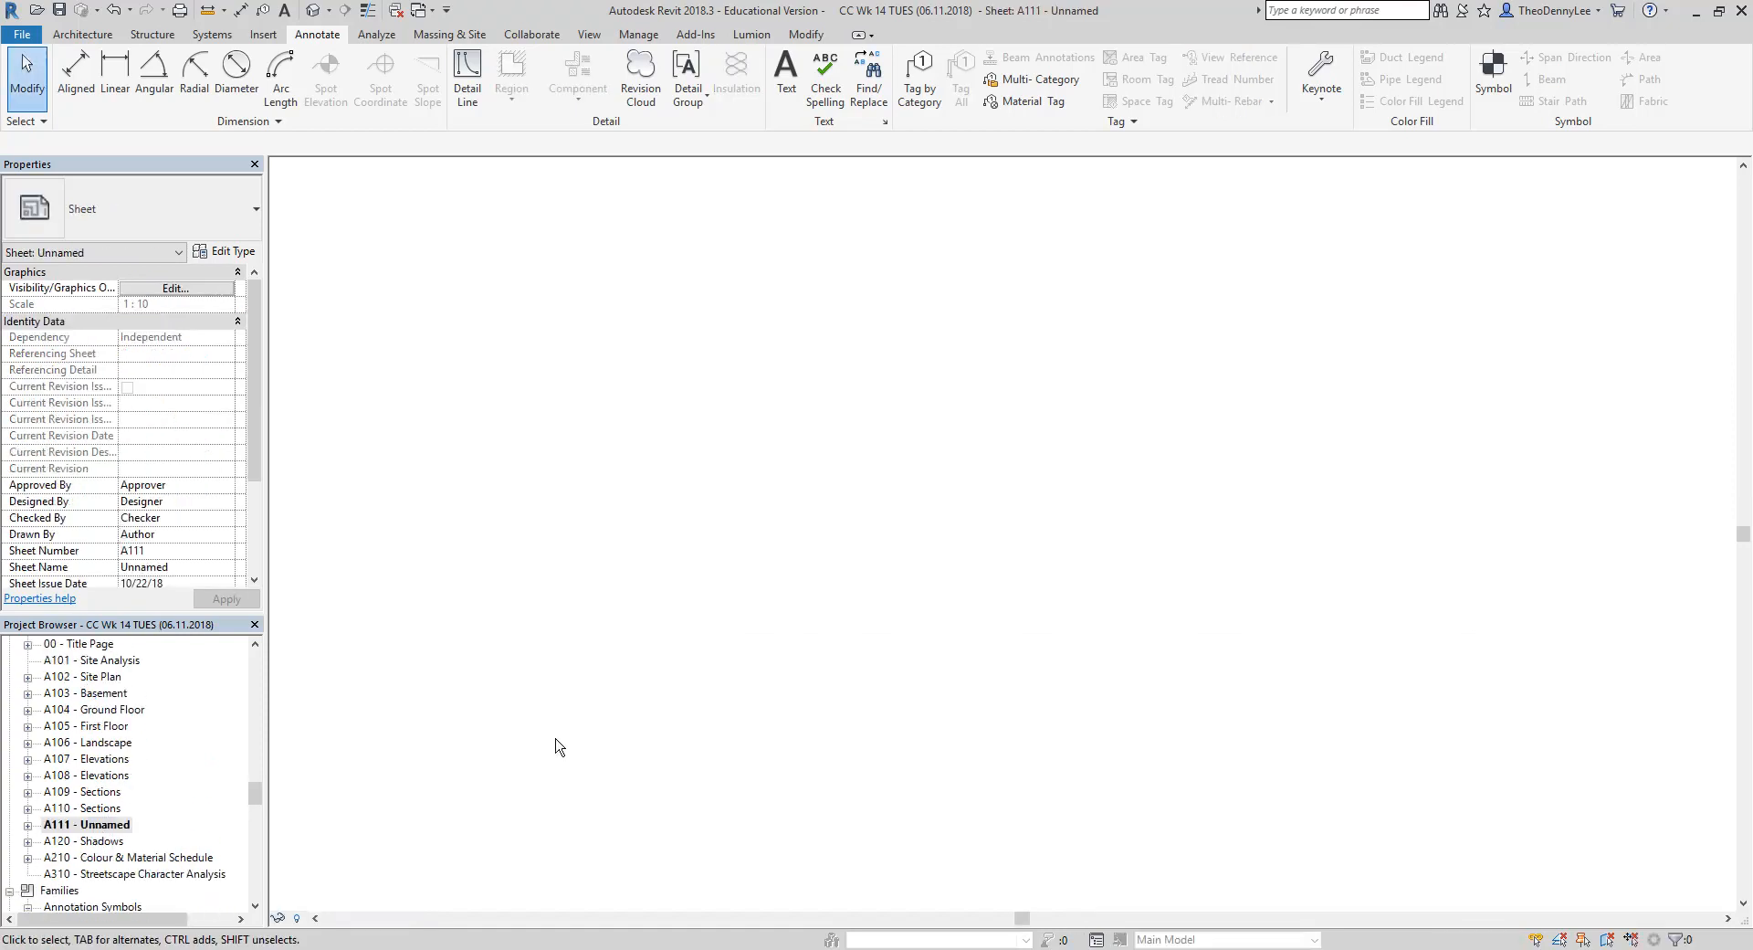
double_click(91, 841)
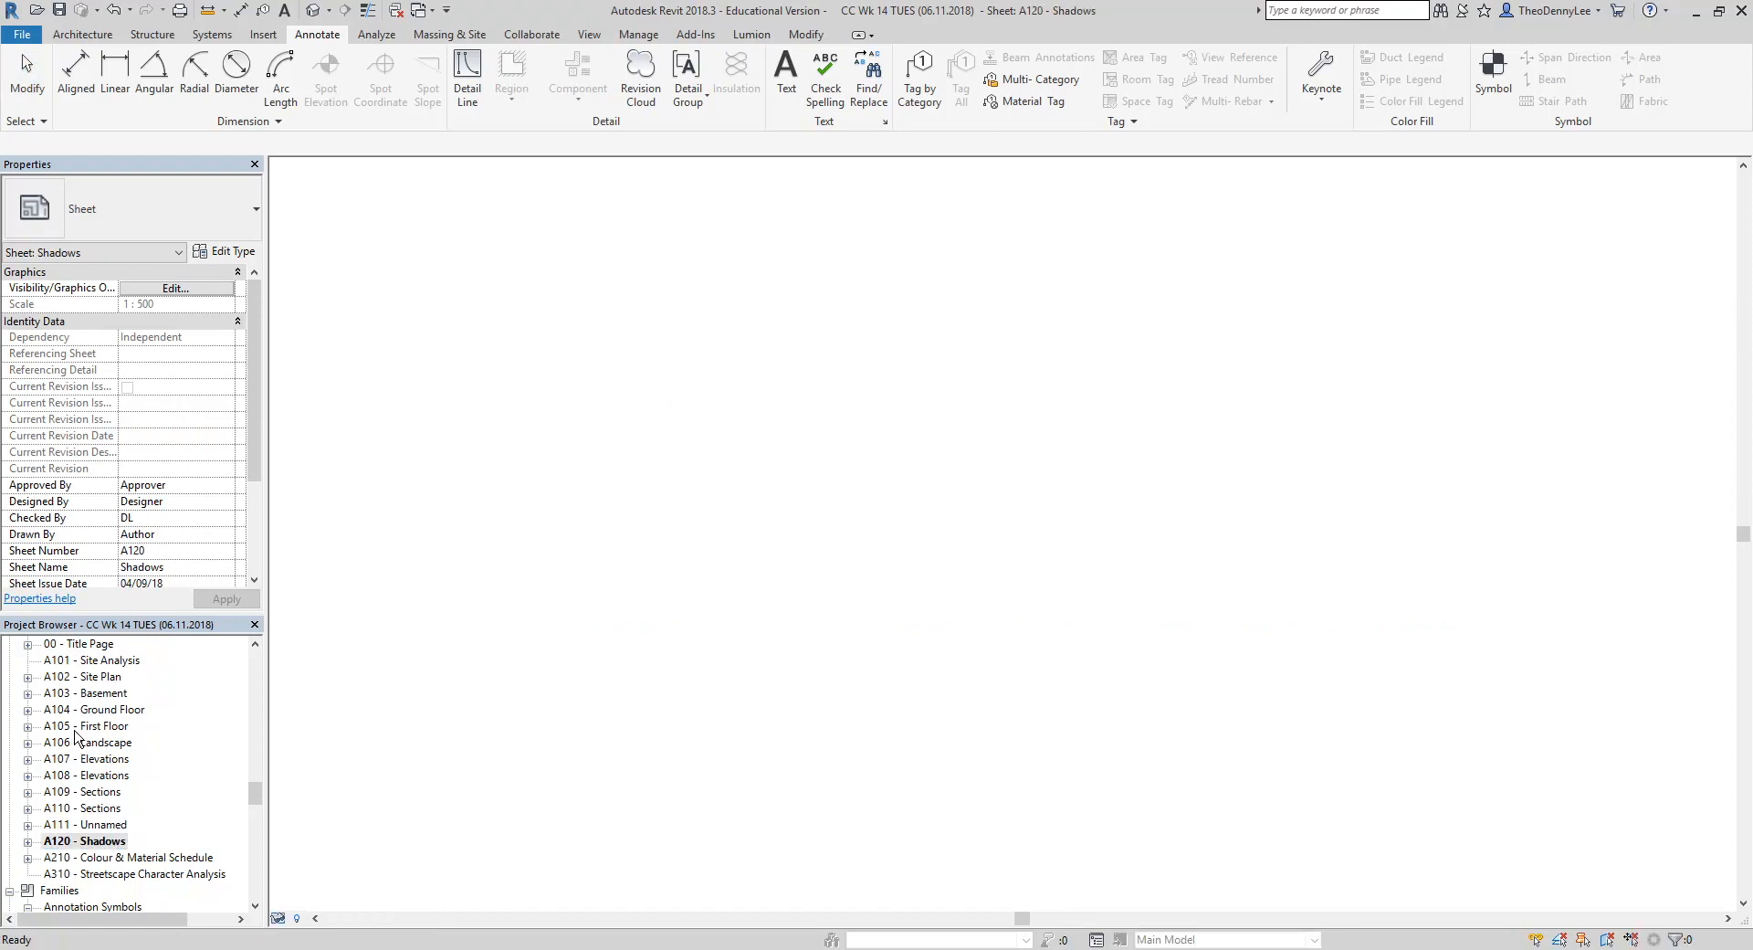
Create a new sheet with the CE Title Block (Acme) A3 - Landscape (2014) : A3 title block
scroll(76, 731, up, 1)
click(84, 662)
right_click(70, 698)
click(84, 711)
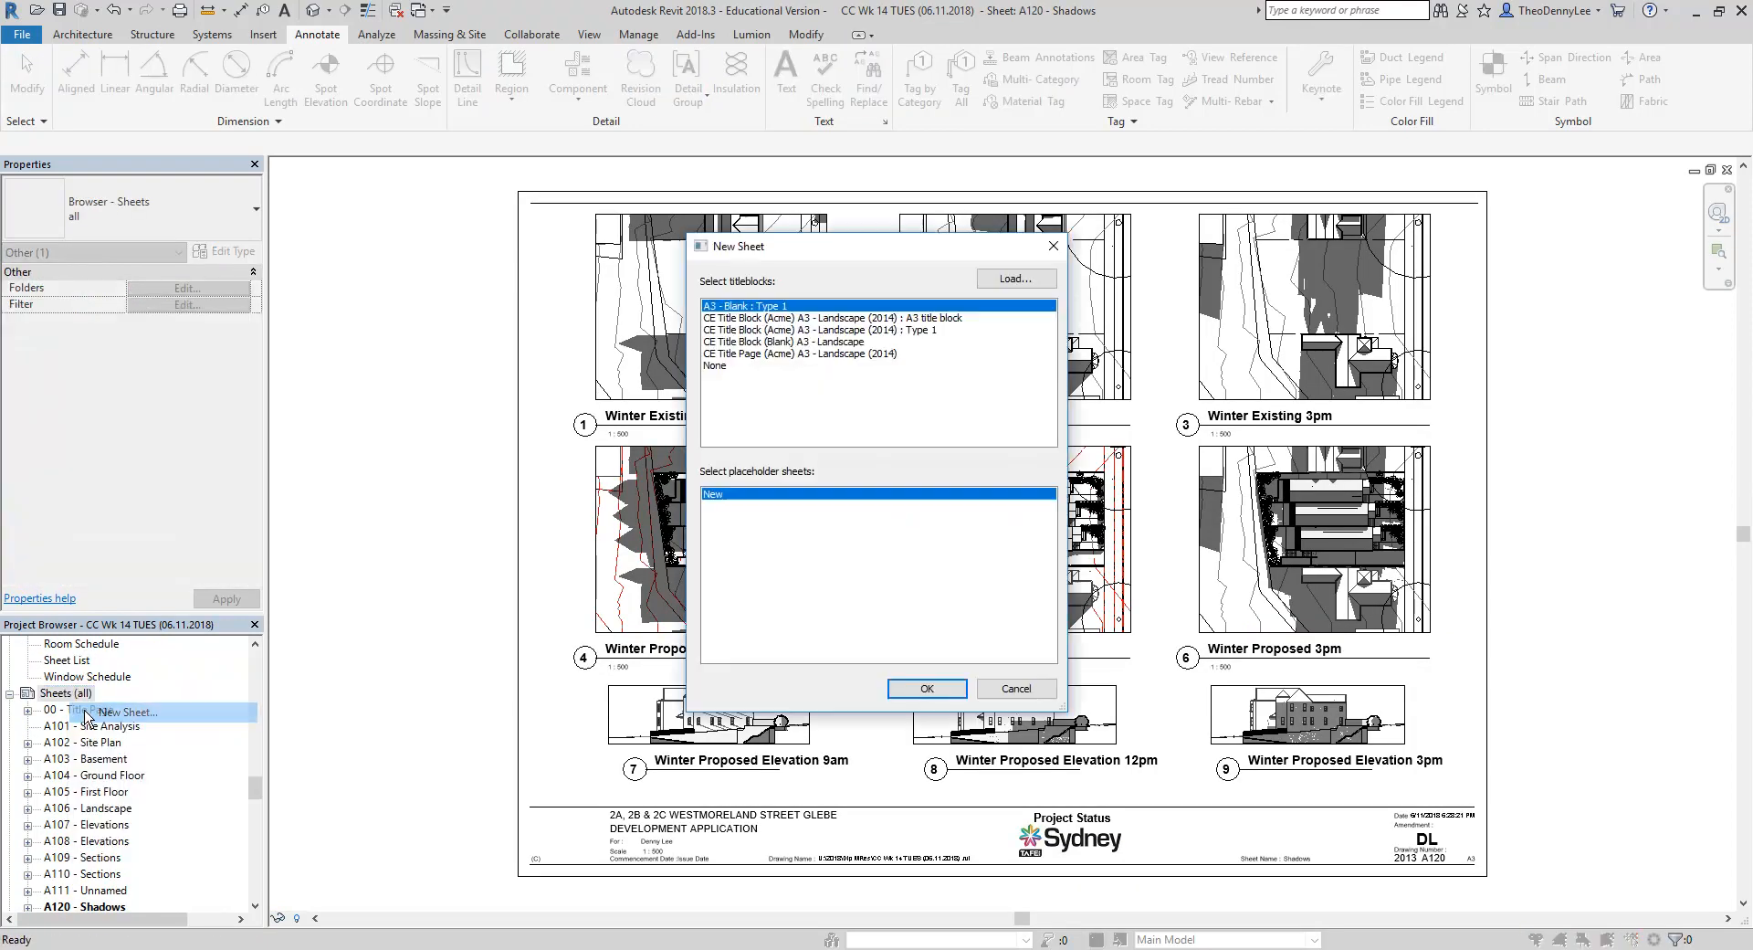
click(934, 319)
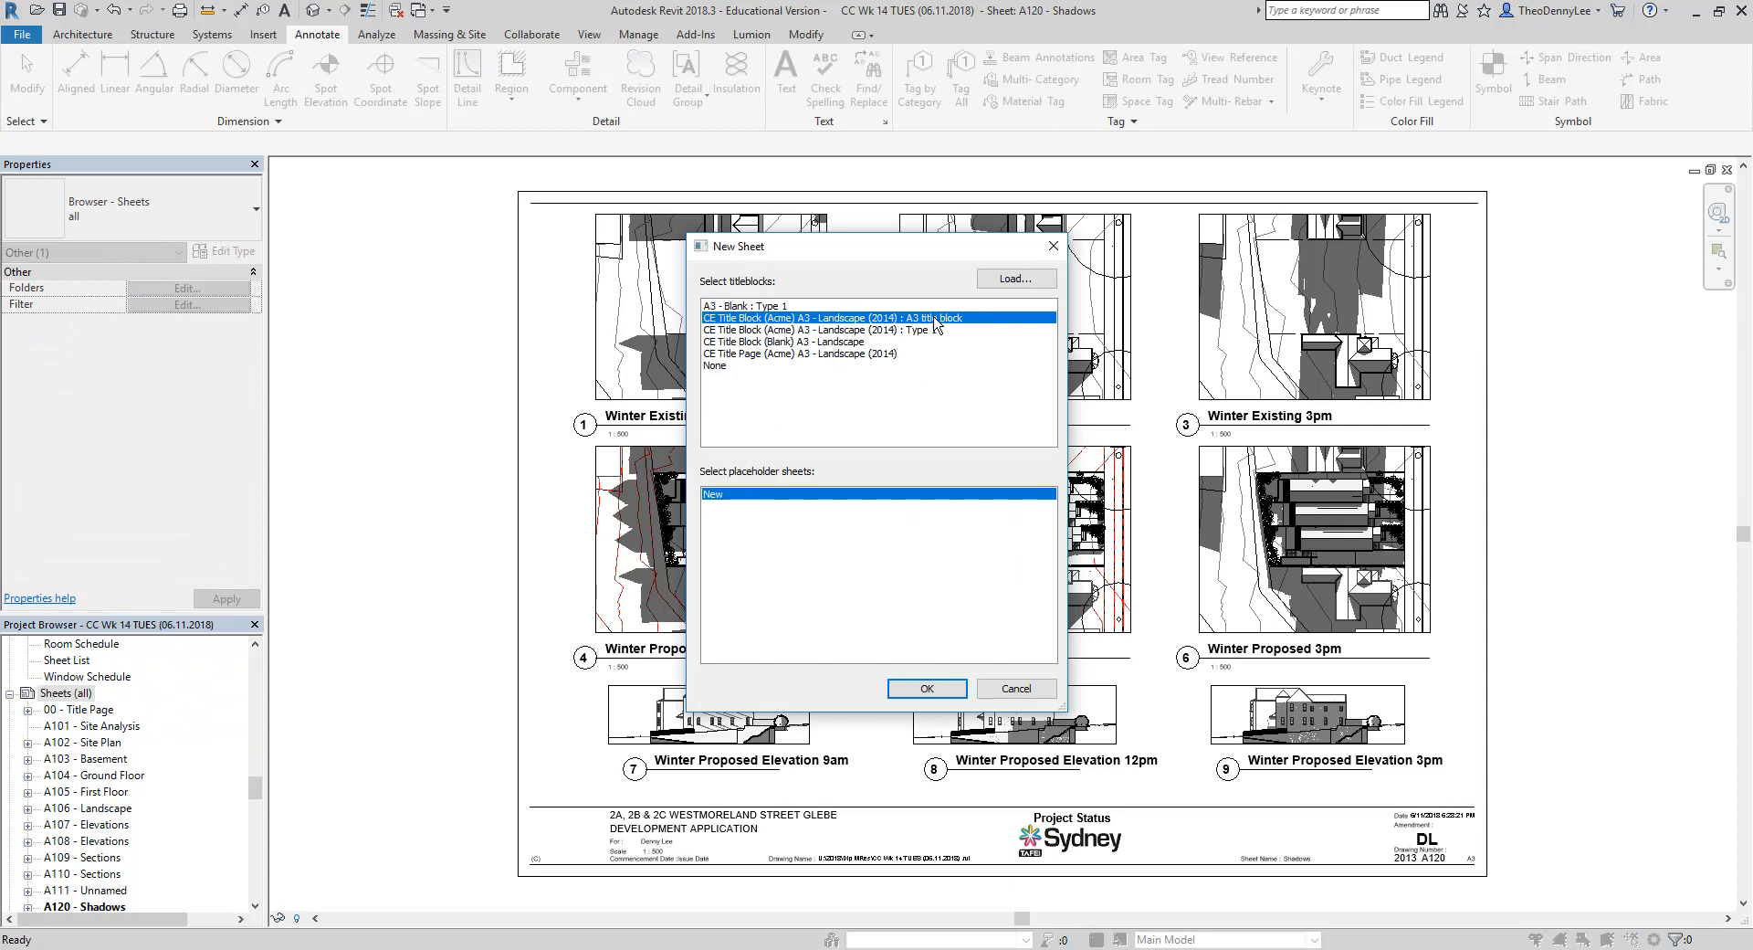
click(916, 692)
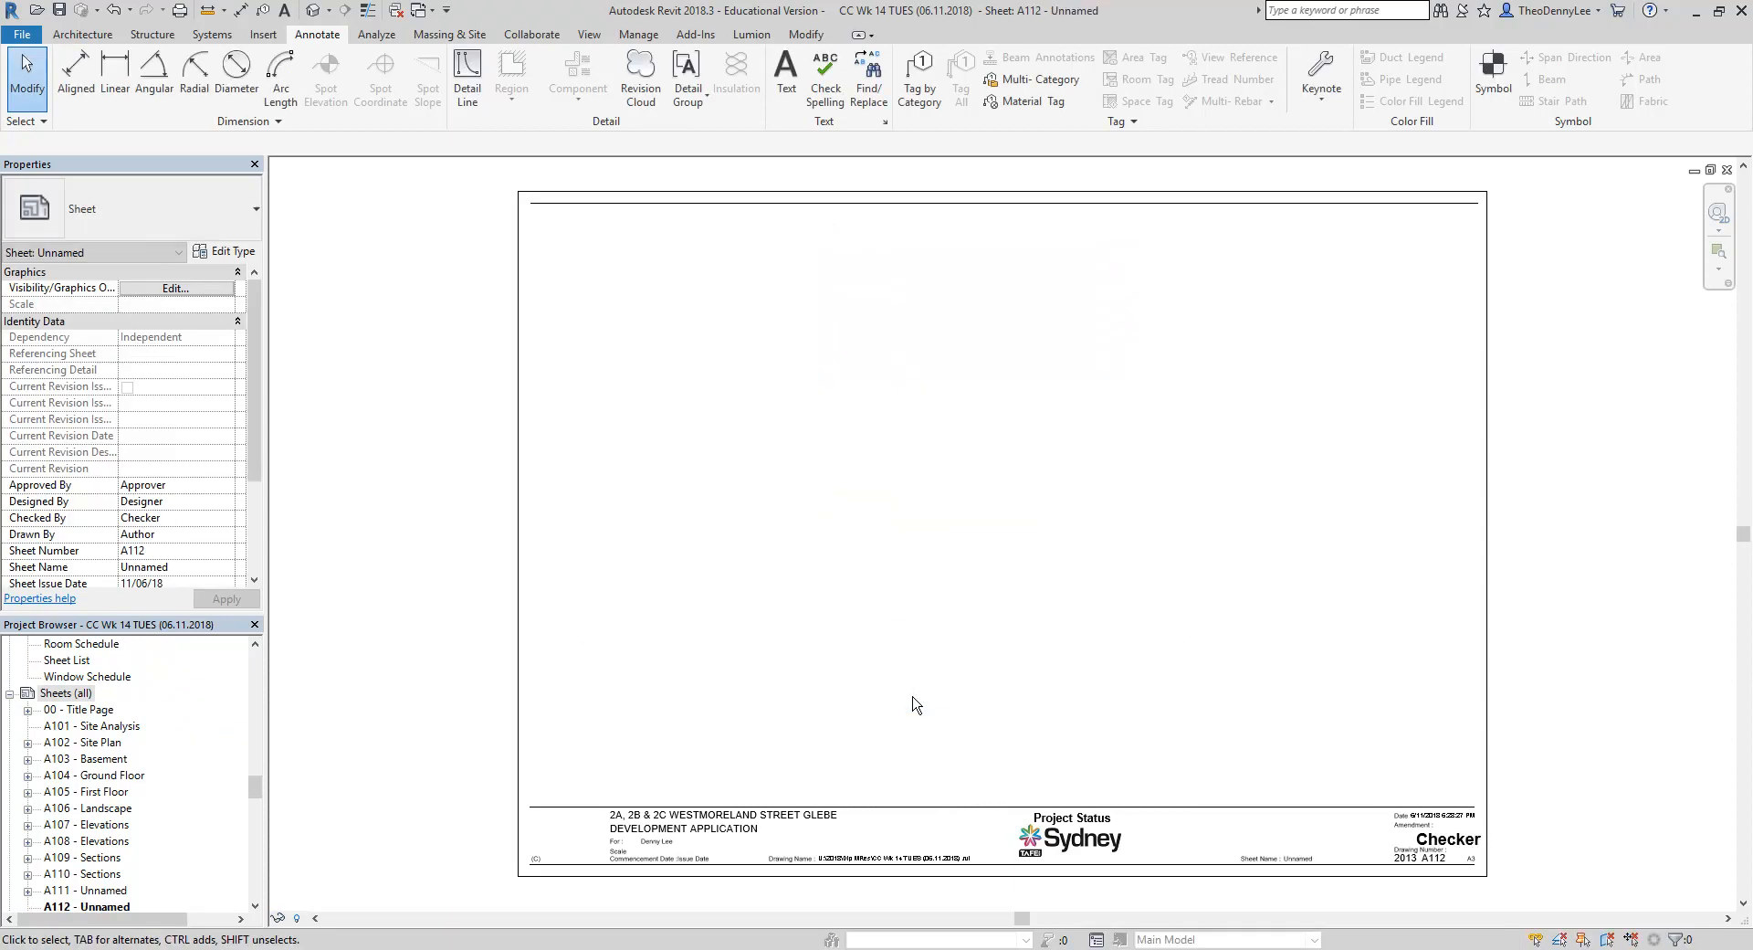
Open the Window Schedule quantities table and narrow its Family and Type column
mouse_move(252, 787)
mouse_down()
mouse_move(248, 754)
mouse_move(247, 776)
mouse_up()
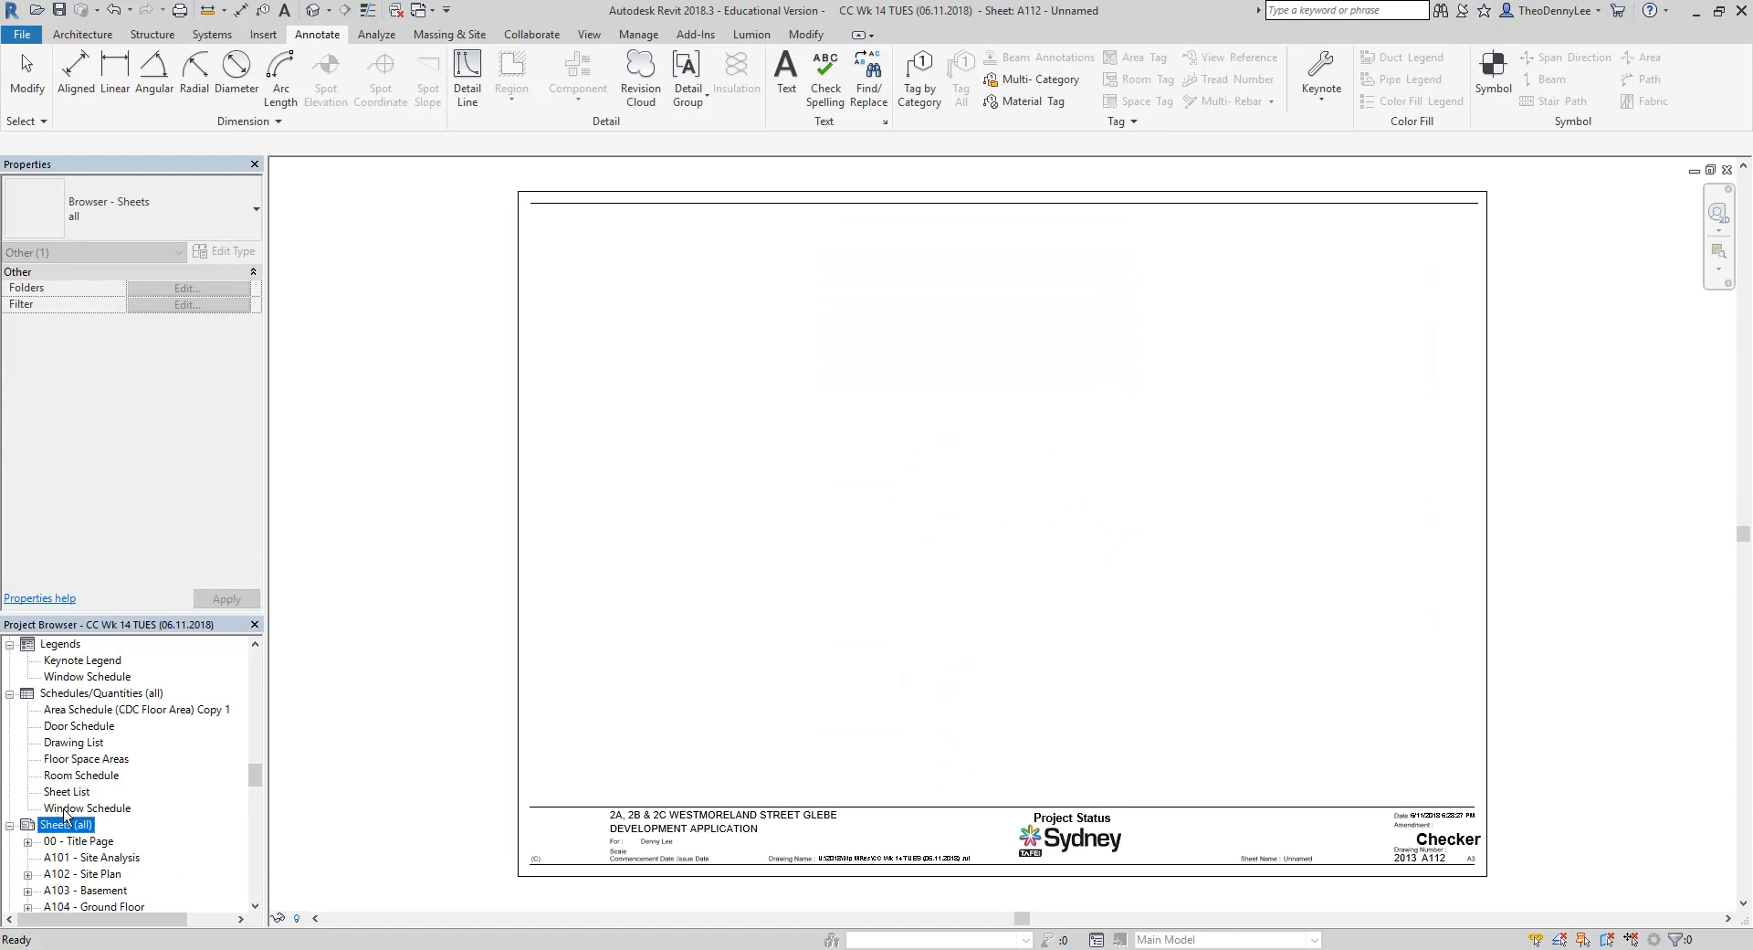
double_click(66, 808)
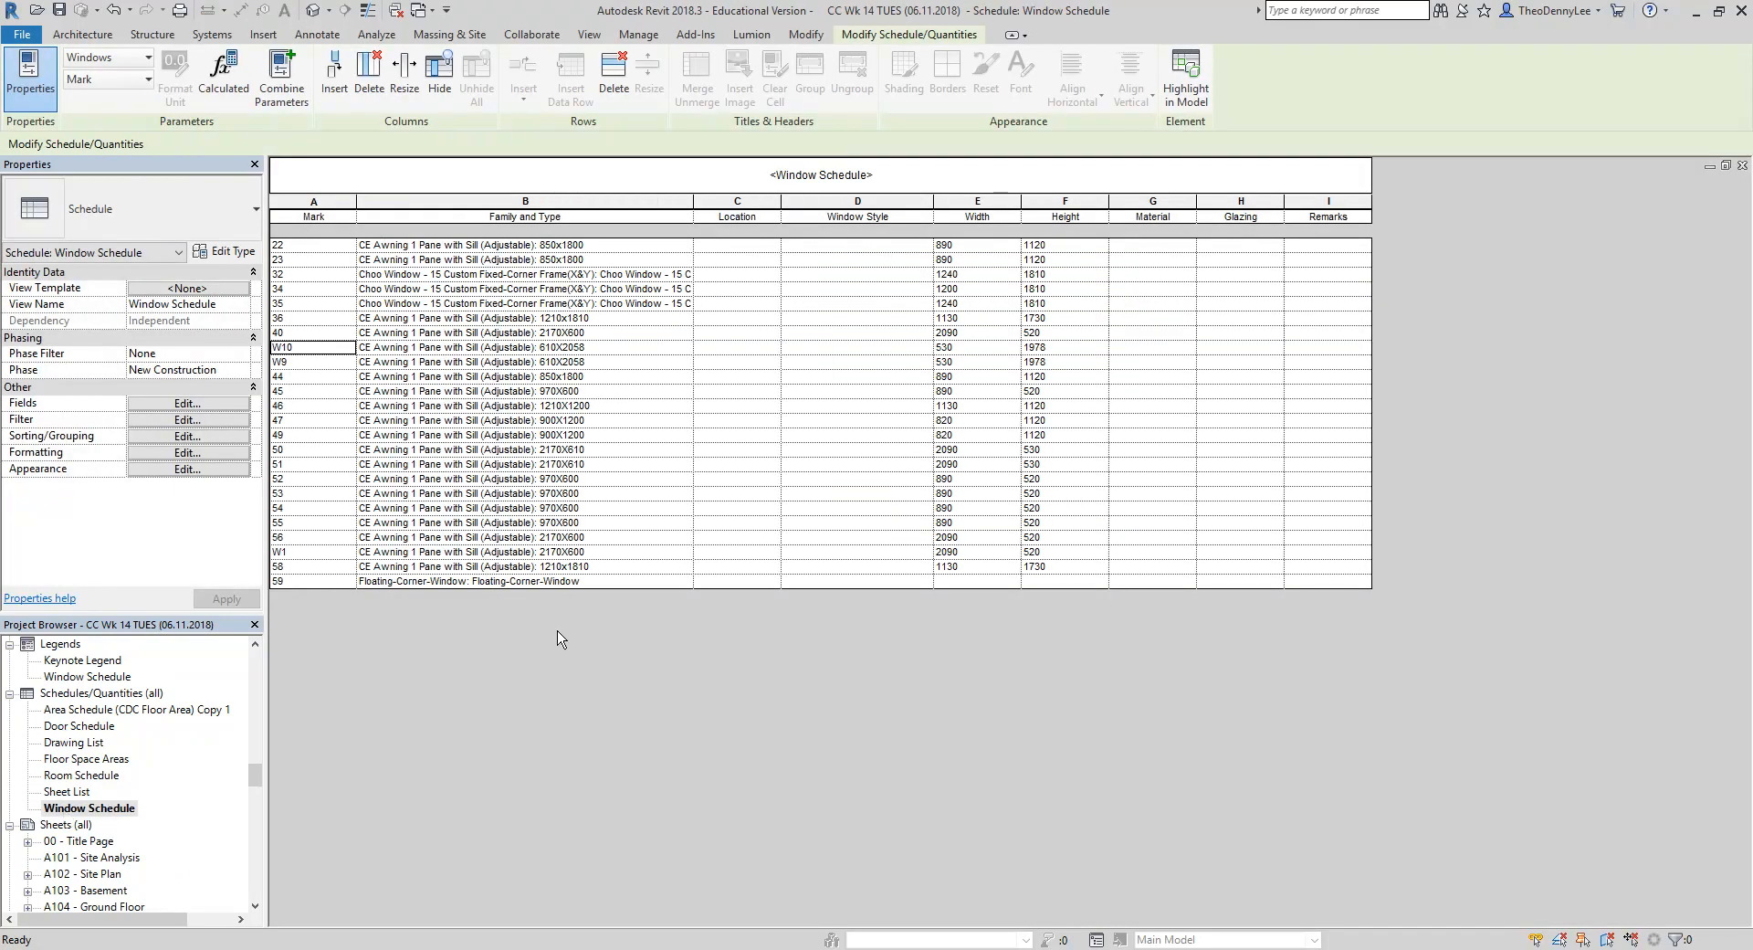
drag(692, 198, 610, 199)
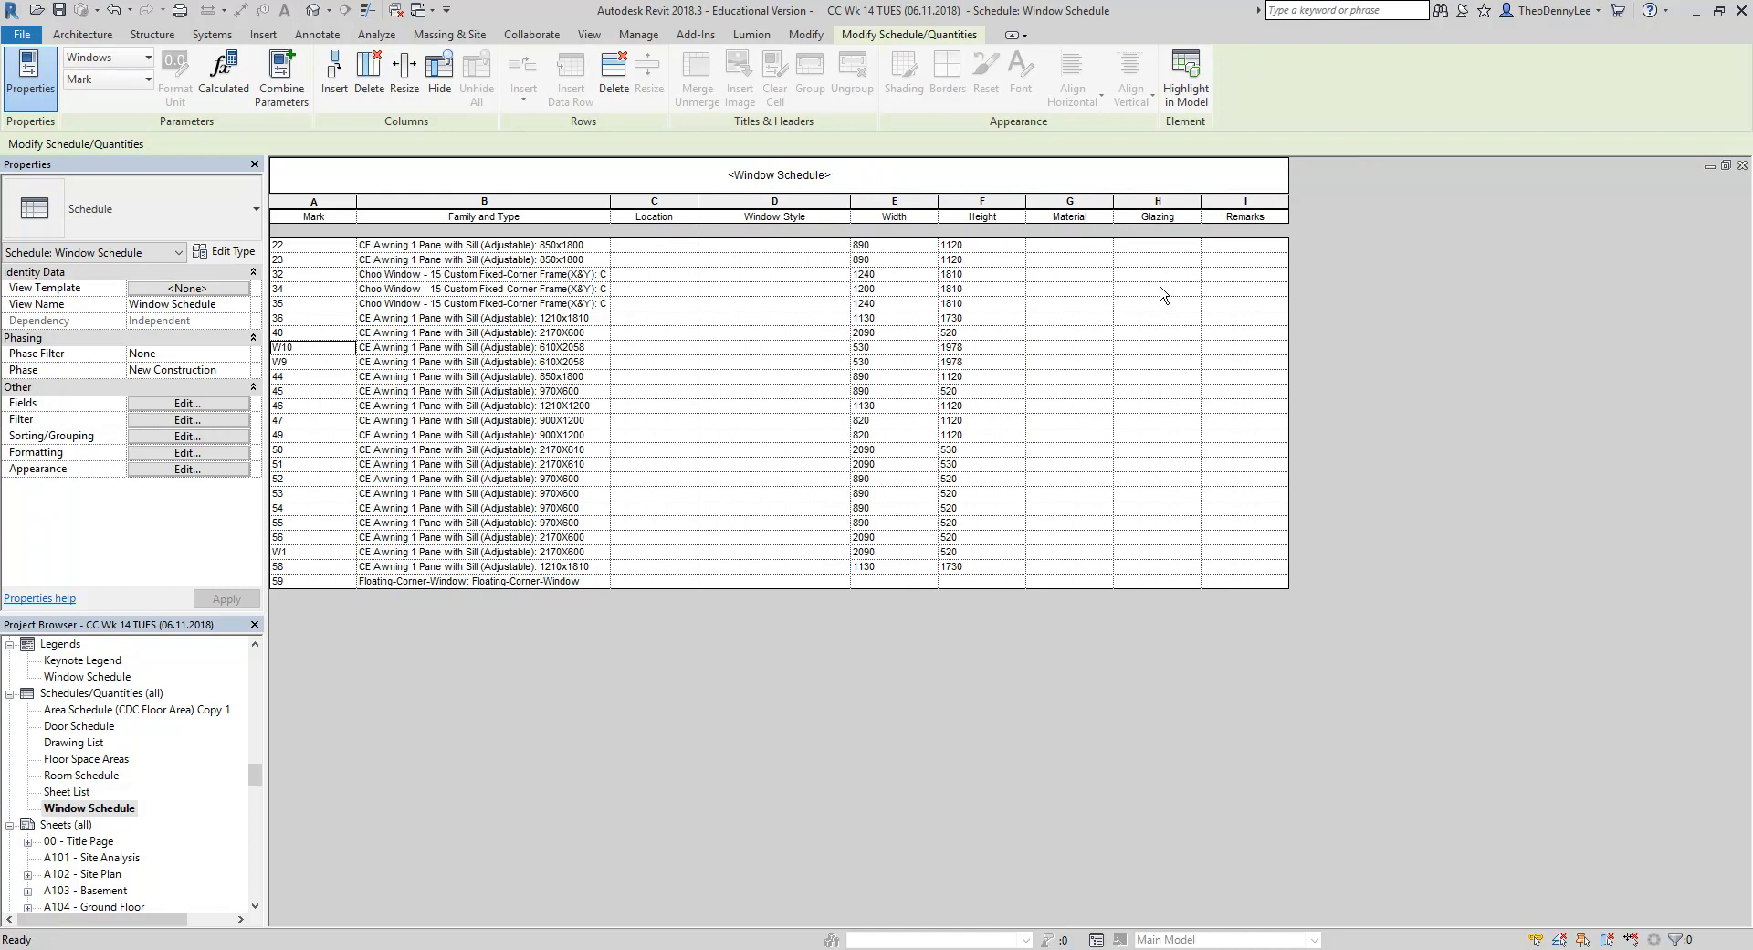
Return to sheet A112 and place the Window Schedule quantities table in the upper part of the sheet
drag(256, 775, 253, 795)
double_click(92, 841)
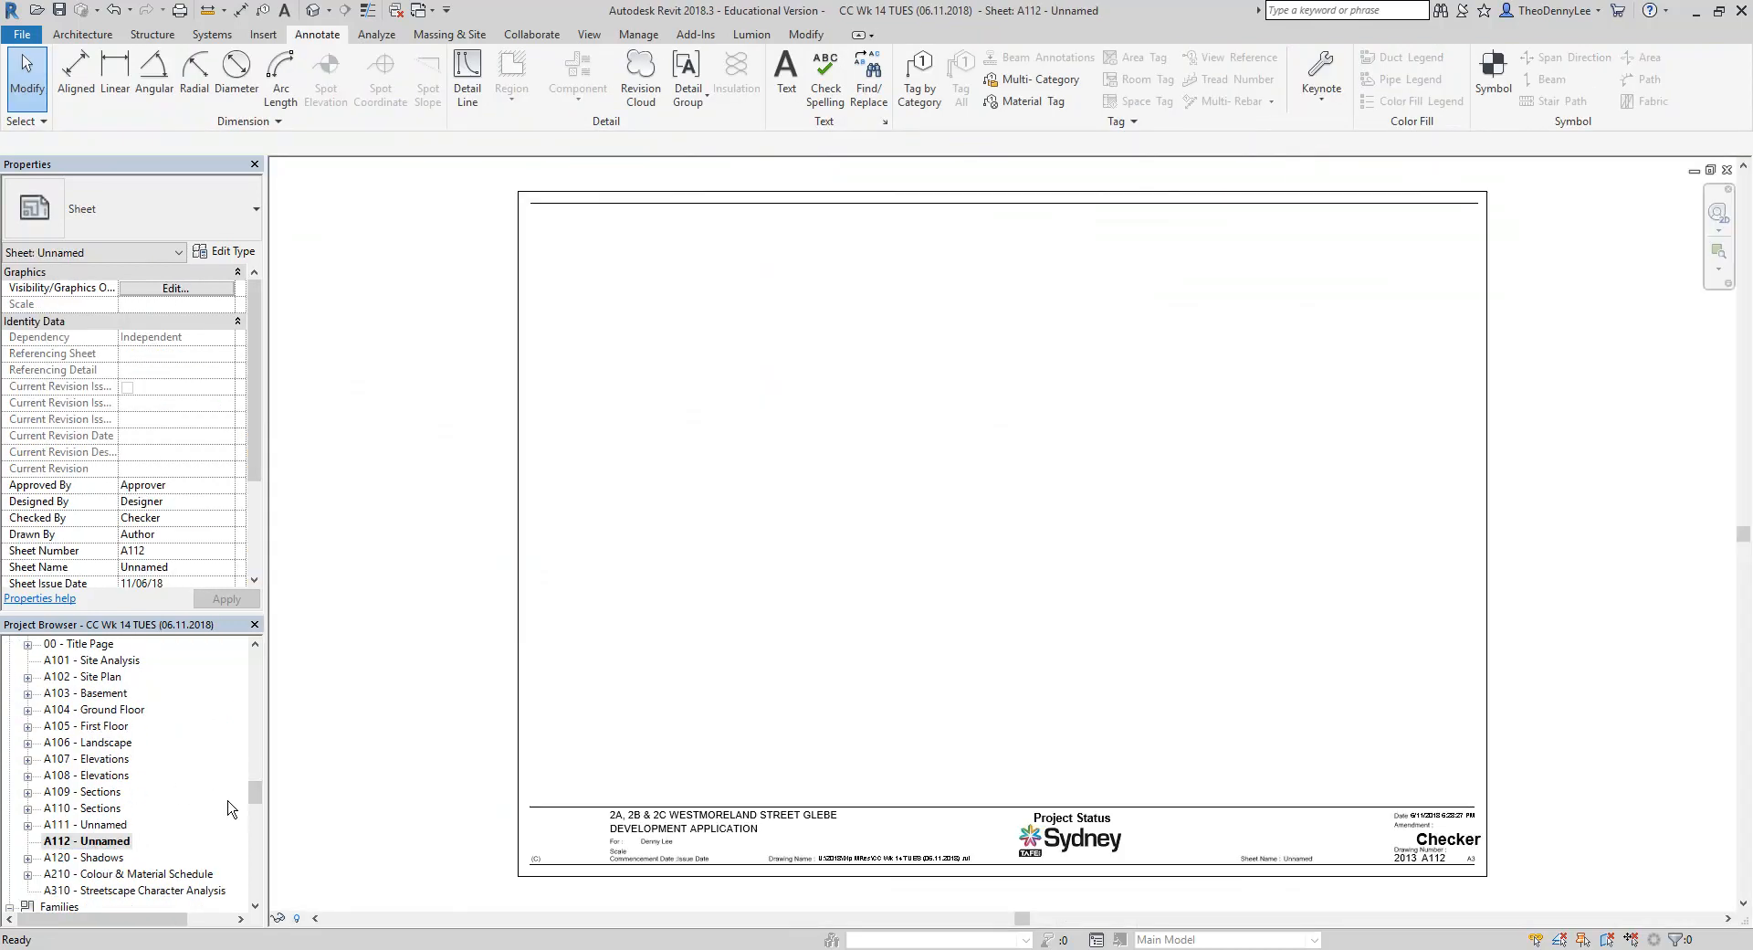
scroll(242, 804, up, 5)
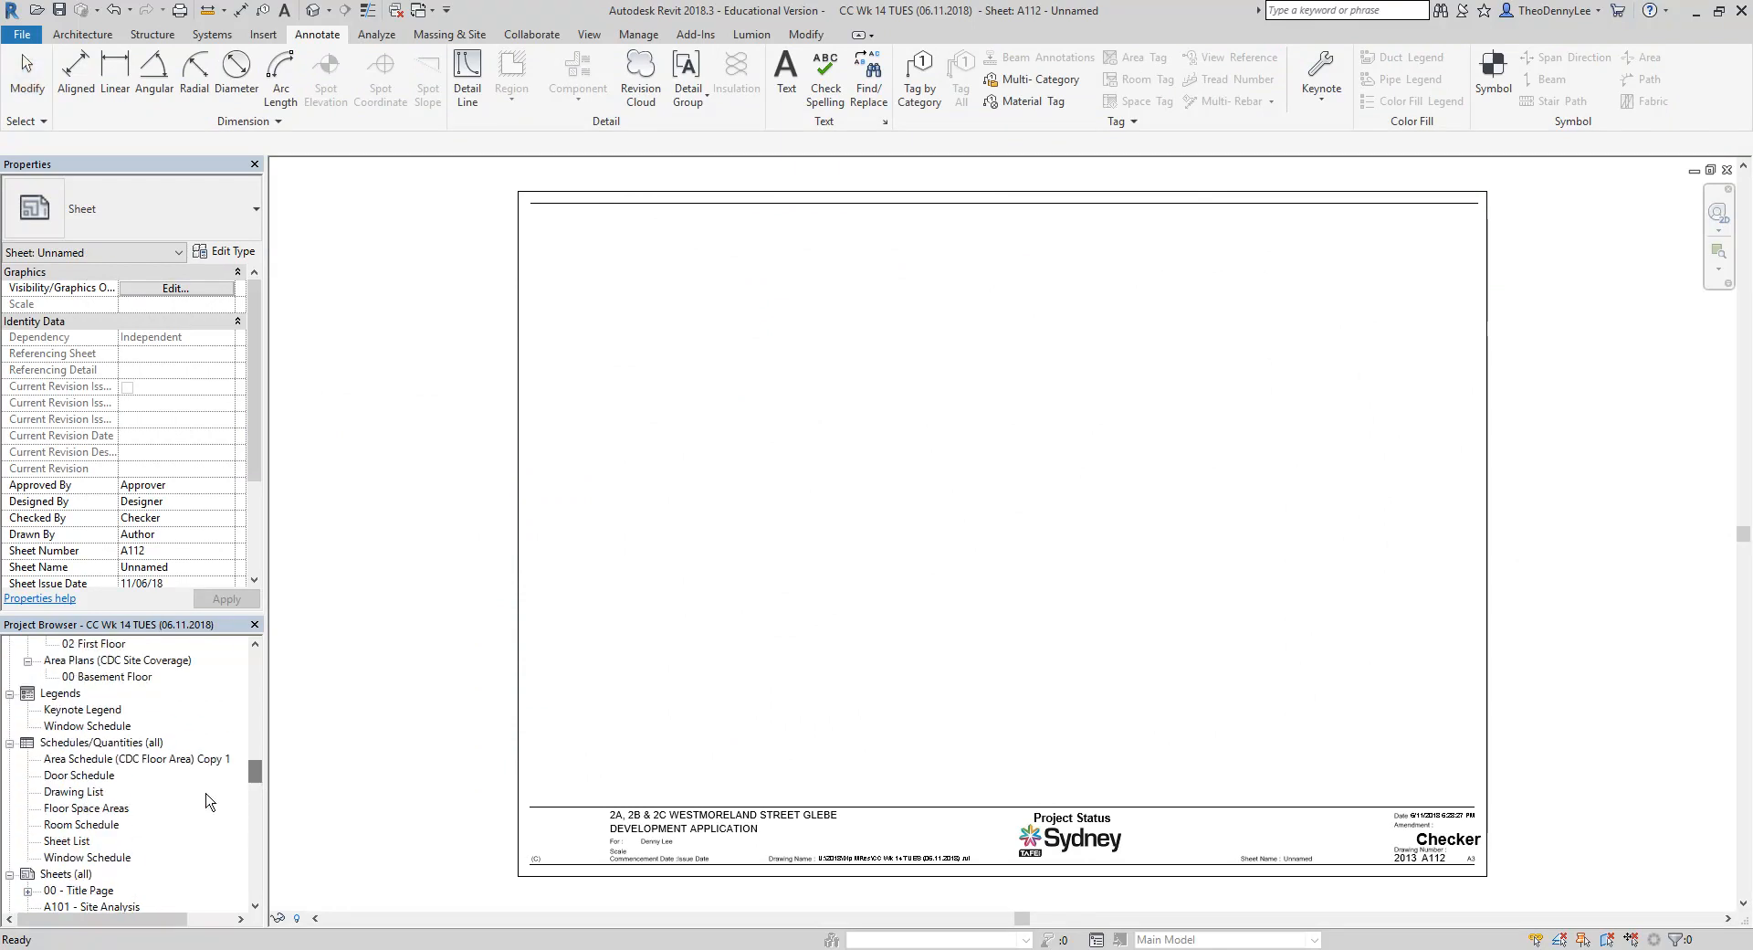
drag(87, 858, 842, 516)
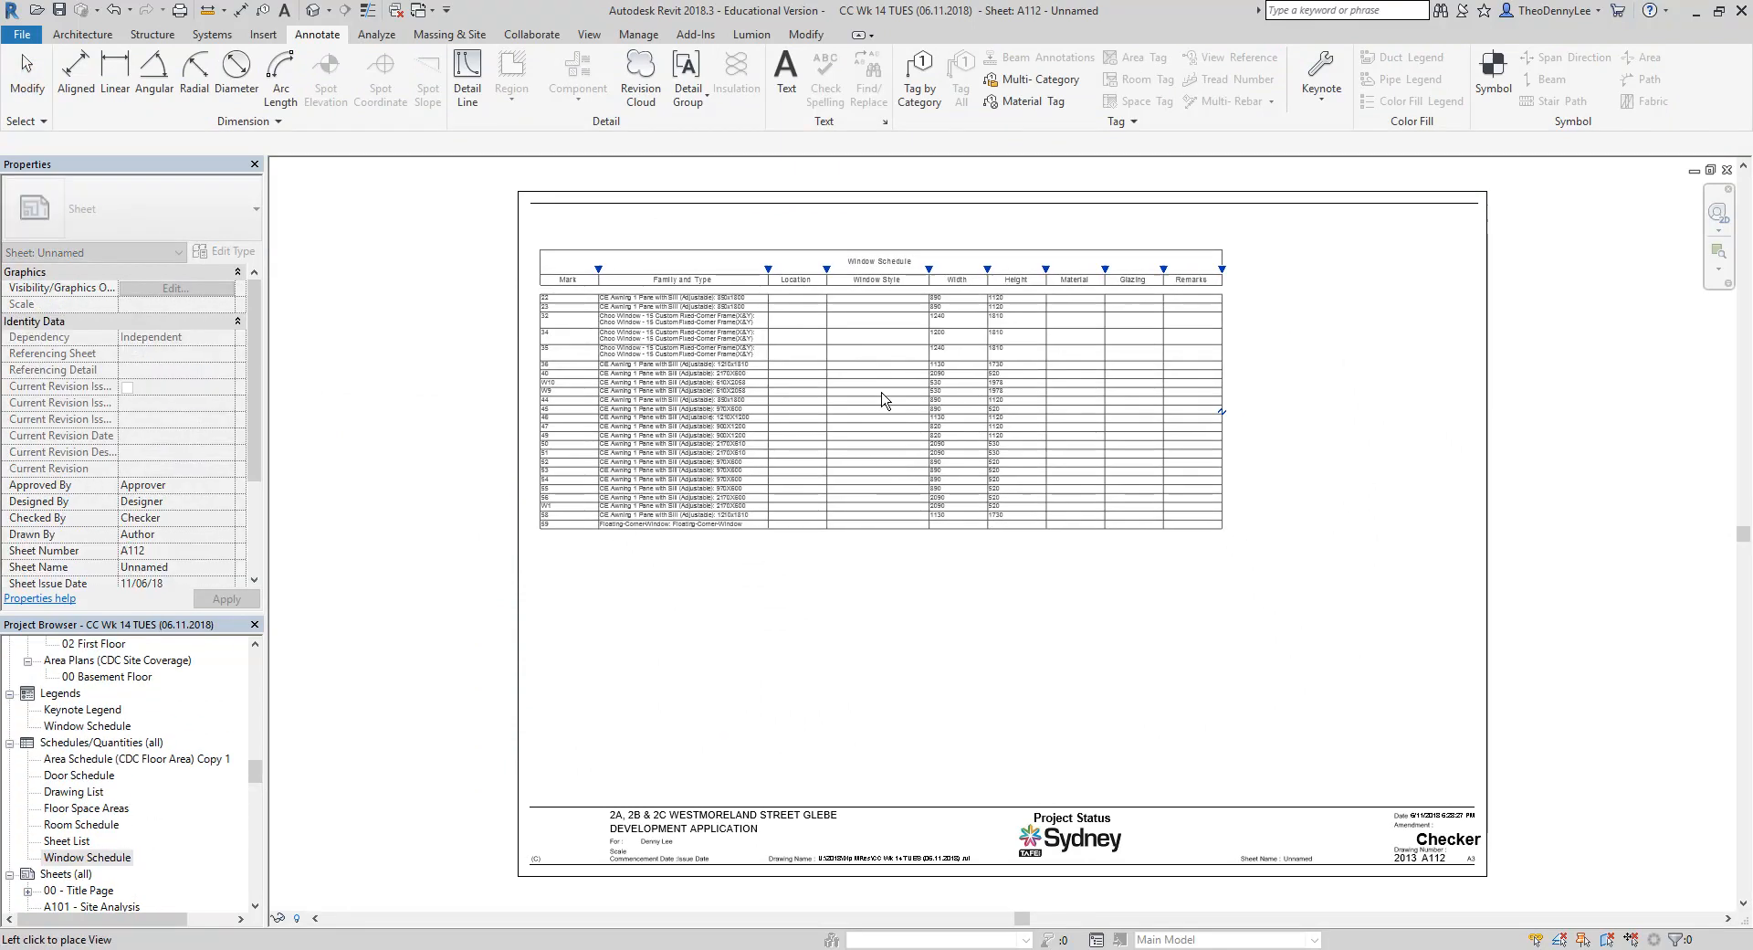
click(803, 476)
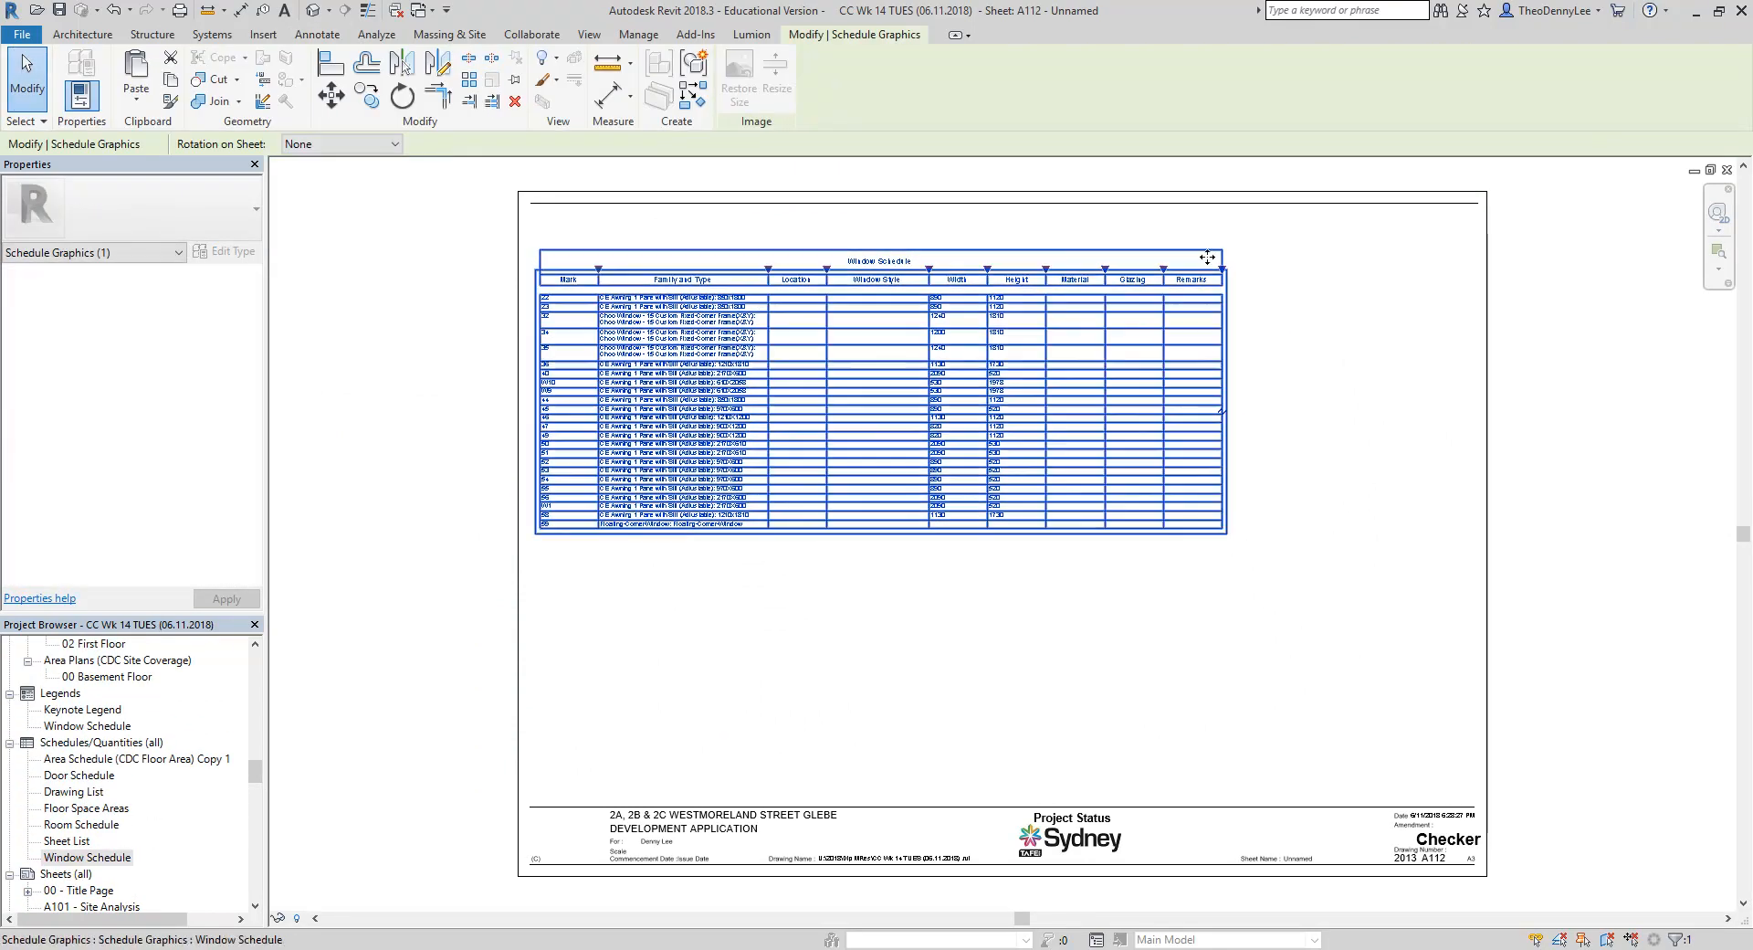
Narrow the Window Style, Glazing and Remarks columns of the schedule table on the sheet
scroll(1221, 266, up, 3)
drag(1221, 275, 1183, 283)
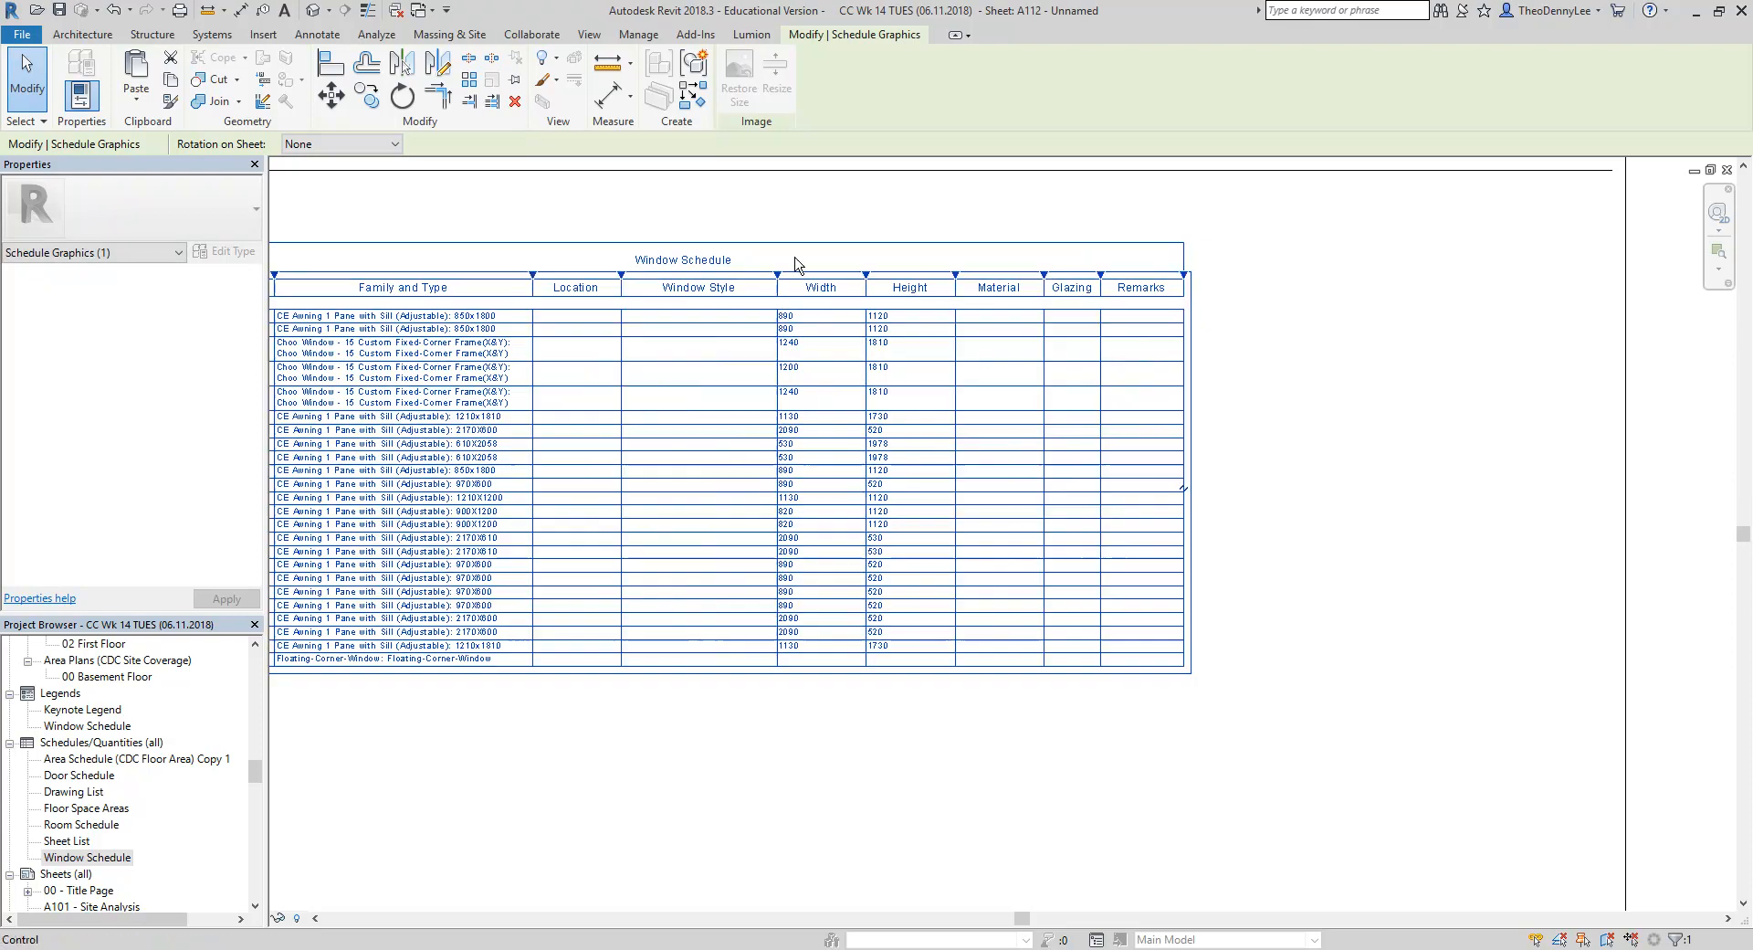
drag(775, 279, 749, 282)
scroll(727, 387, down, 3)
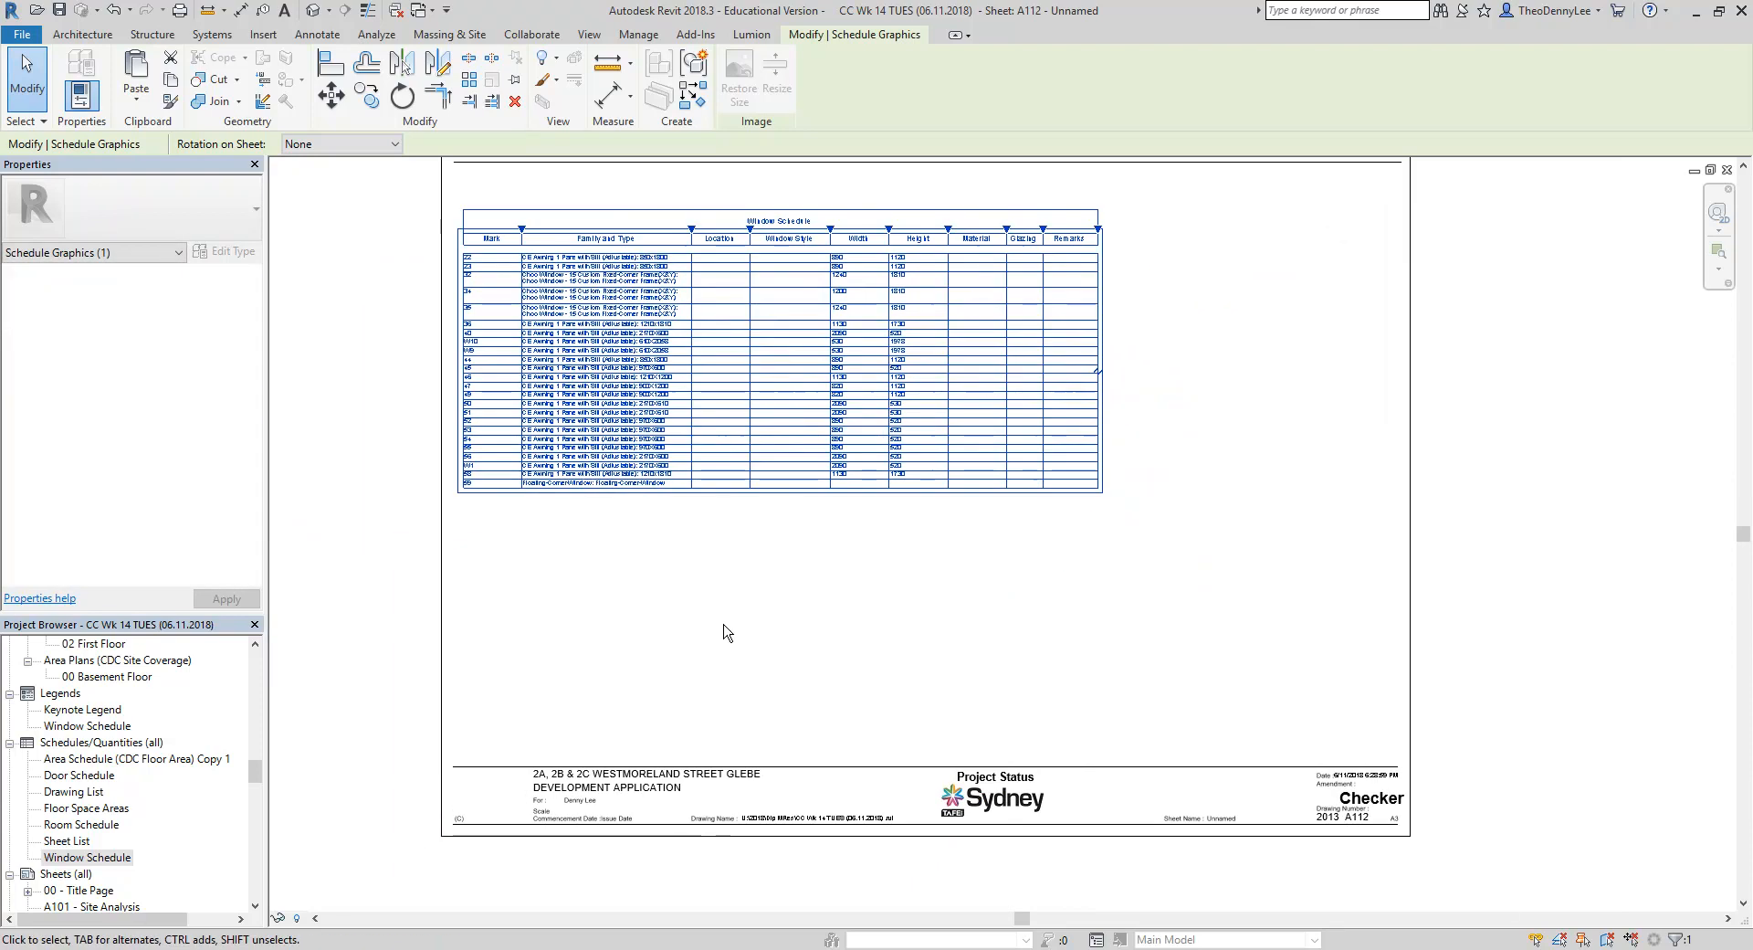
click(721, 607)
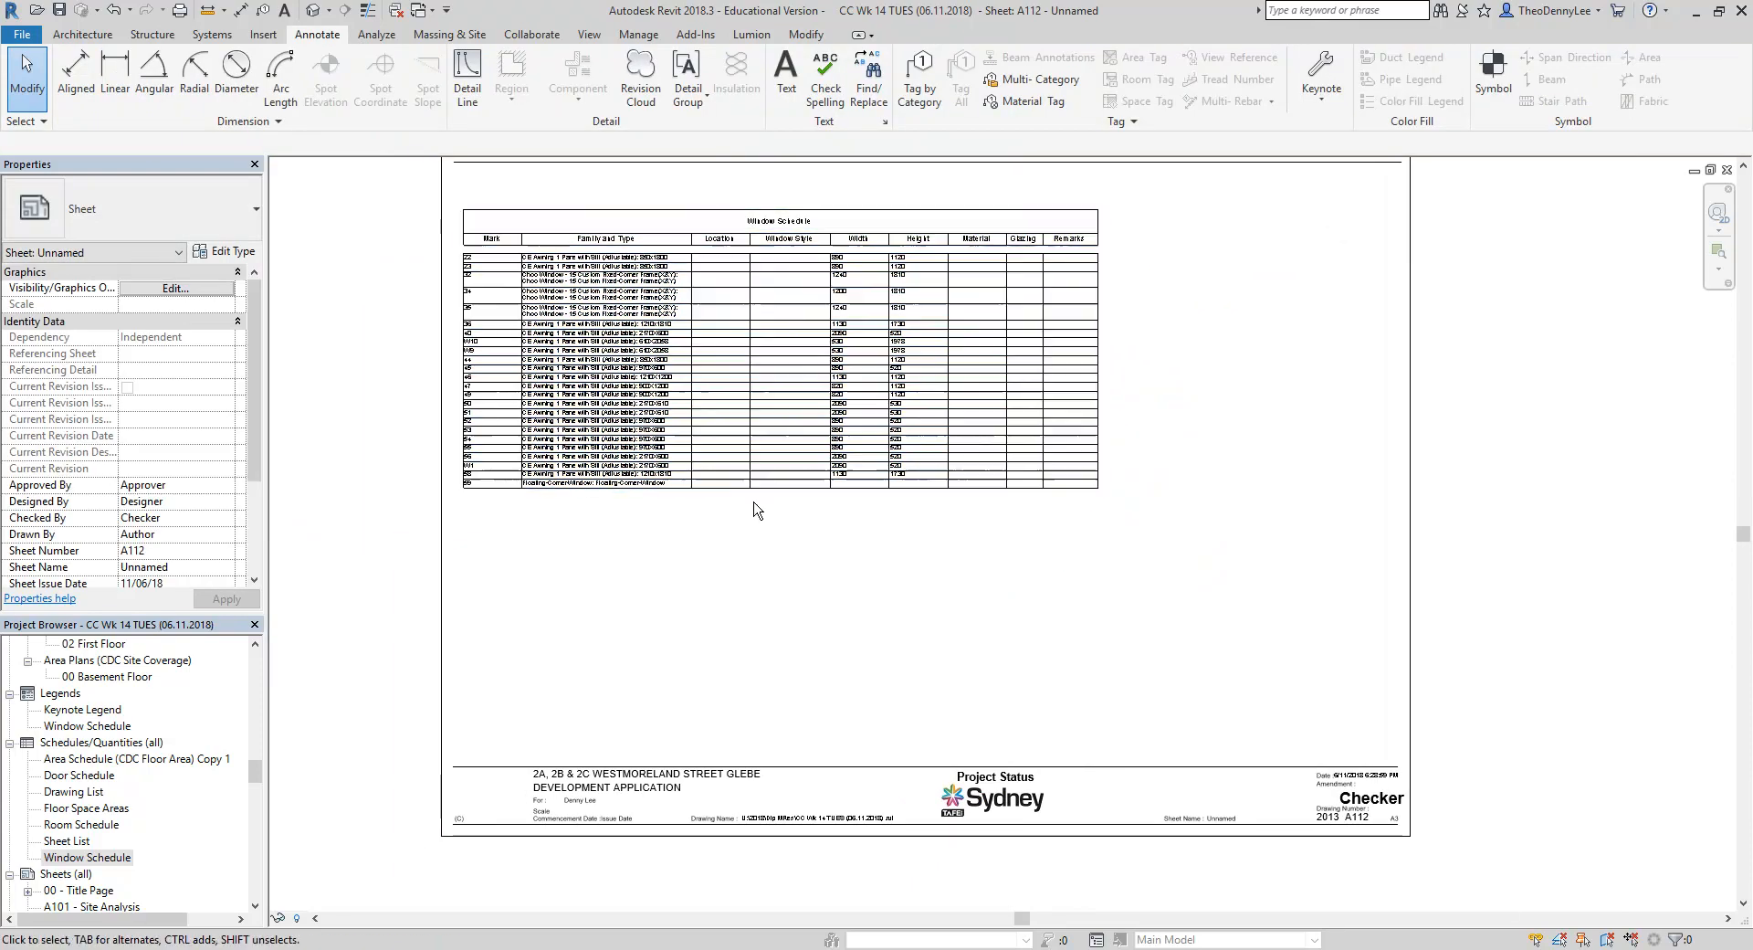
Move the schedule table down the sheet to just above the title block
drag(692, 473, 755, 652)
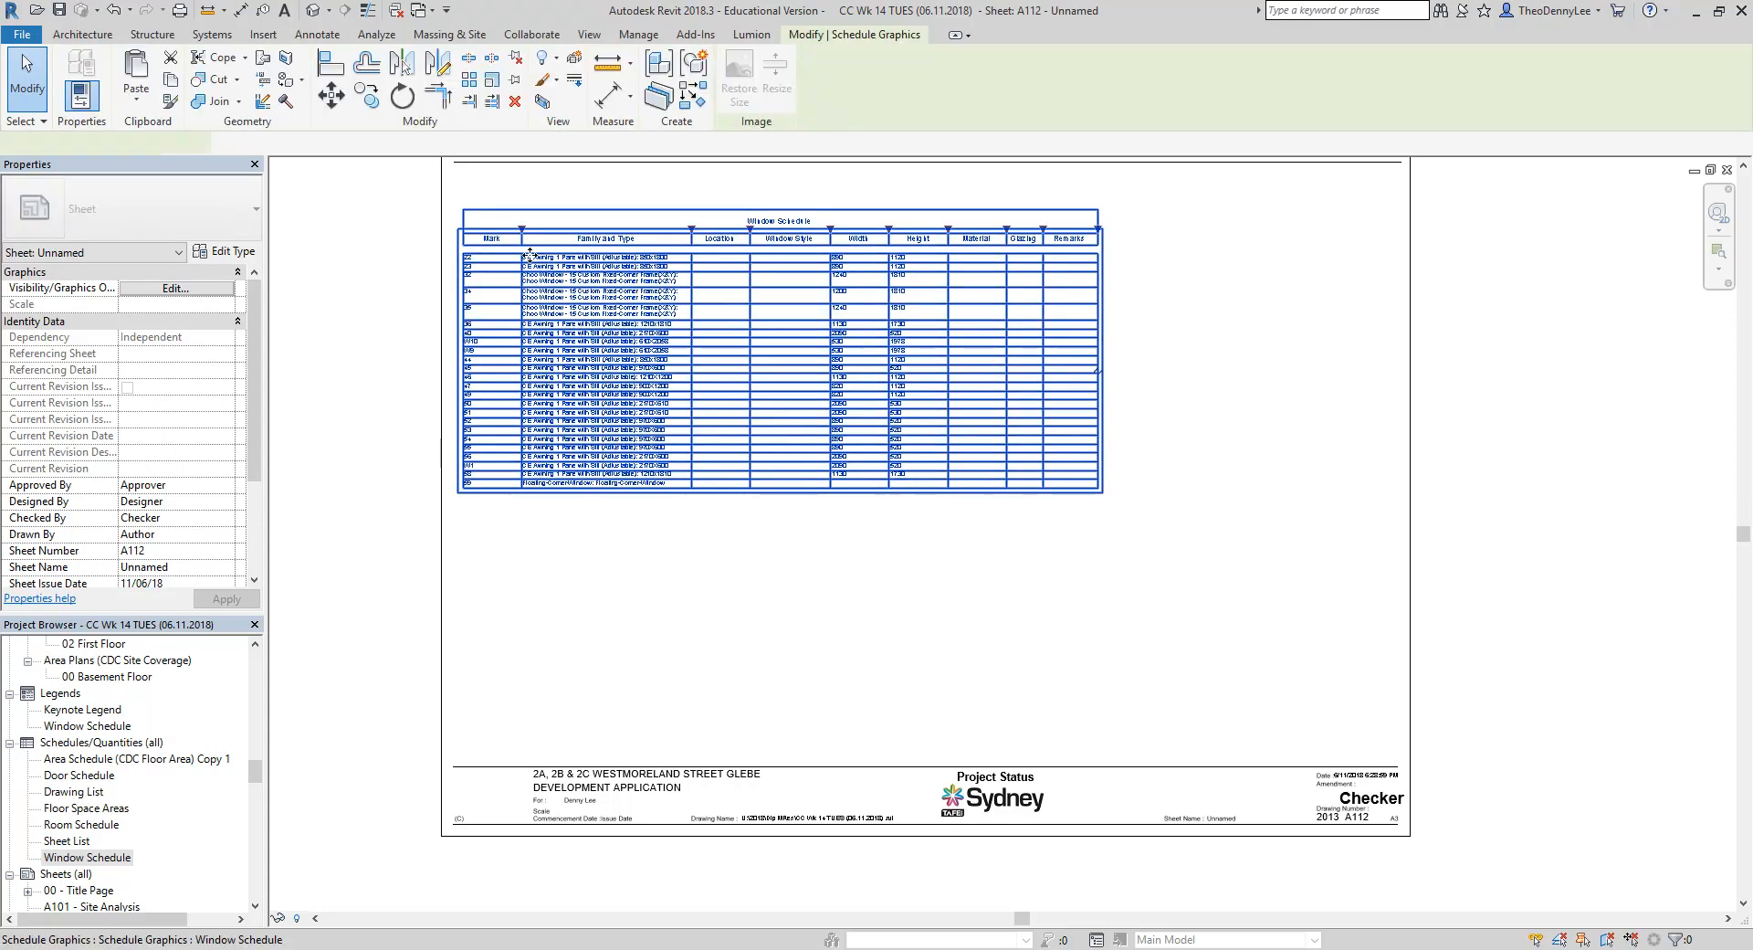
drag(517, 243, 559, 525)
click(587, 371)
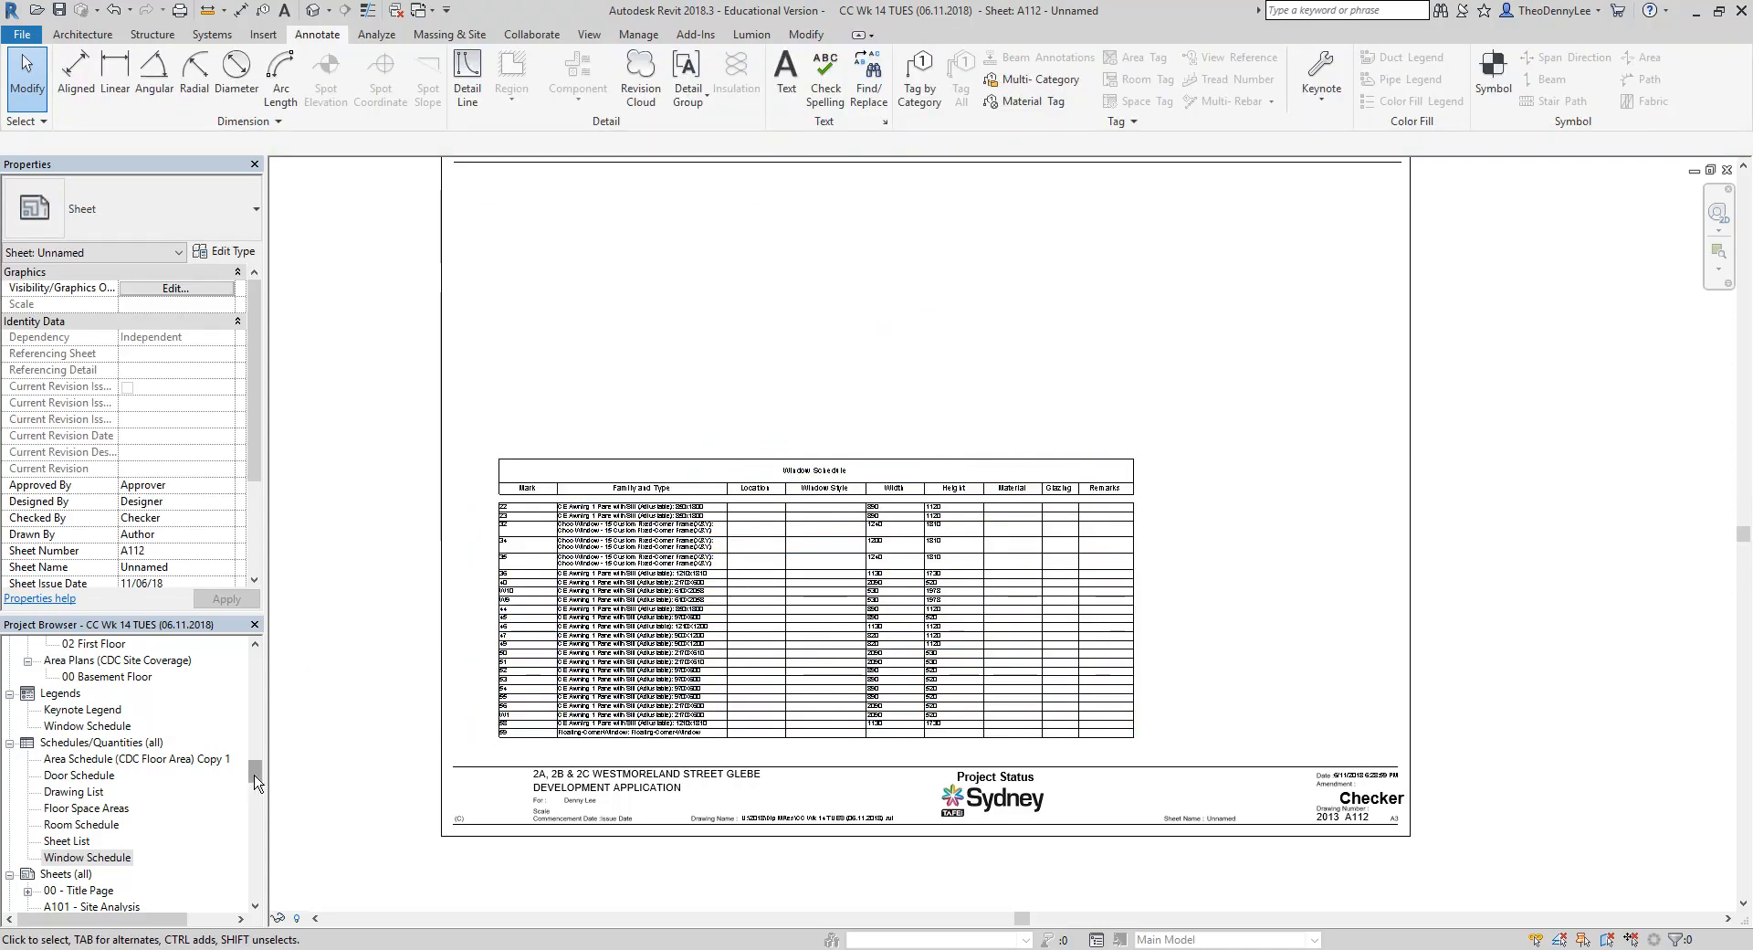
Place the Window Schedule legend on sheet A112 above the schedule table
drag(258, 780, 257, 769)
drag(74, 858, 776, 357)
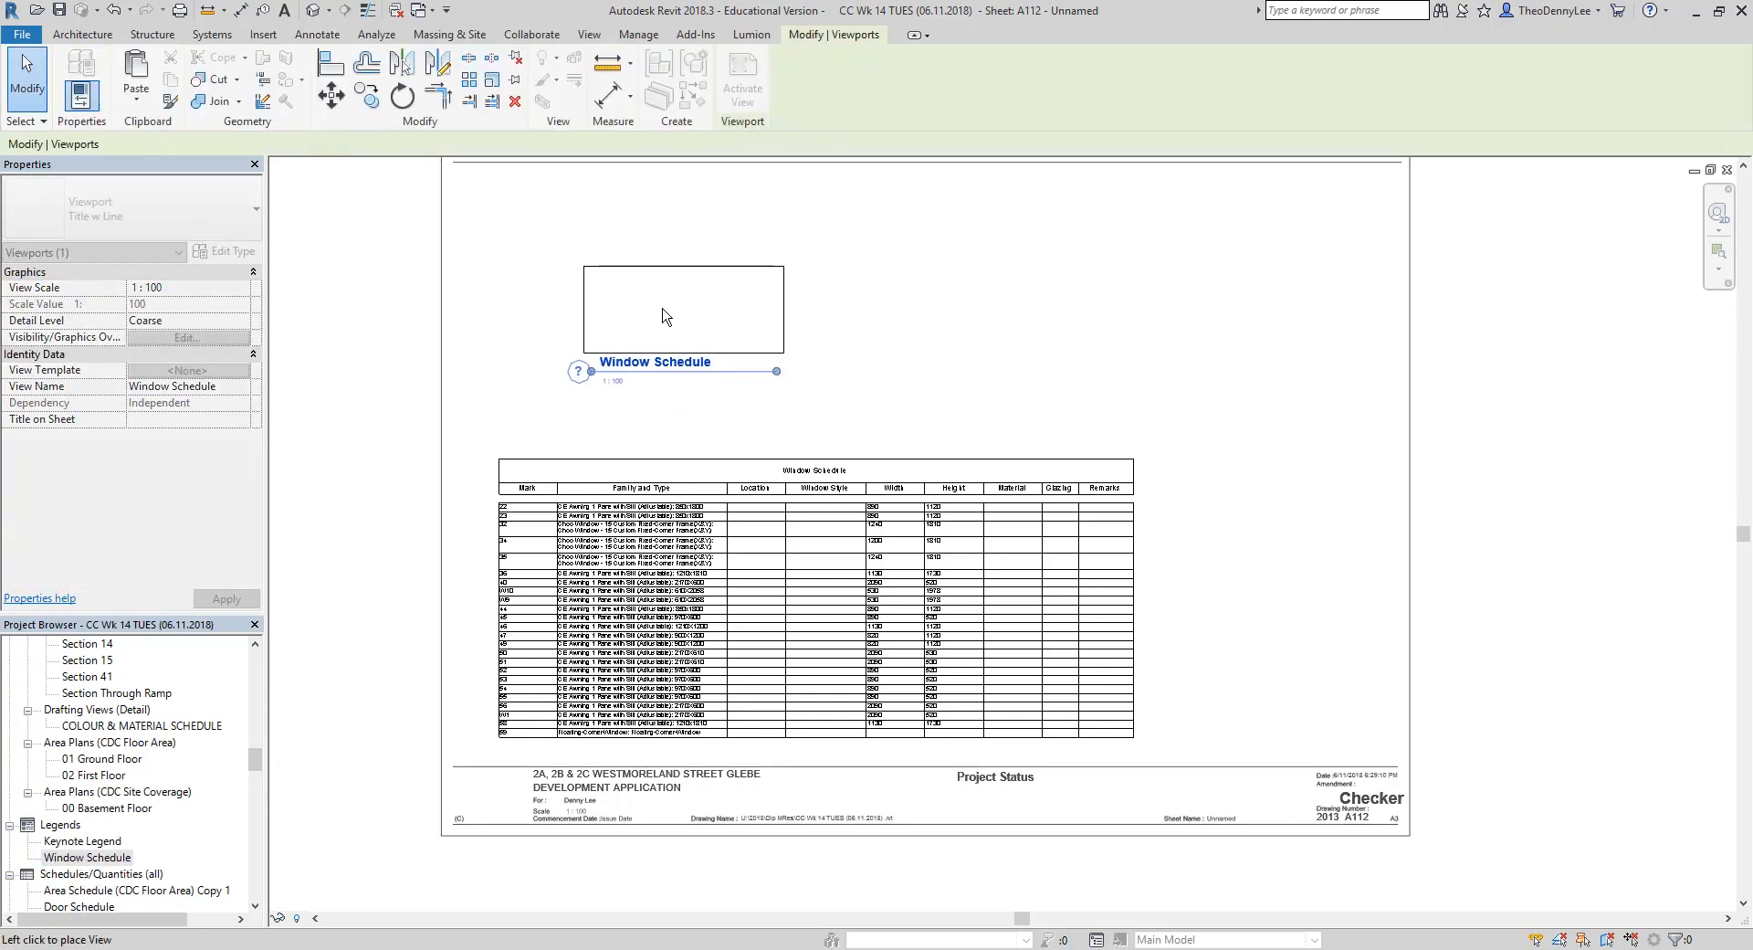
click(612, 327)
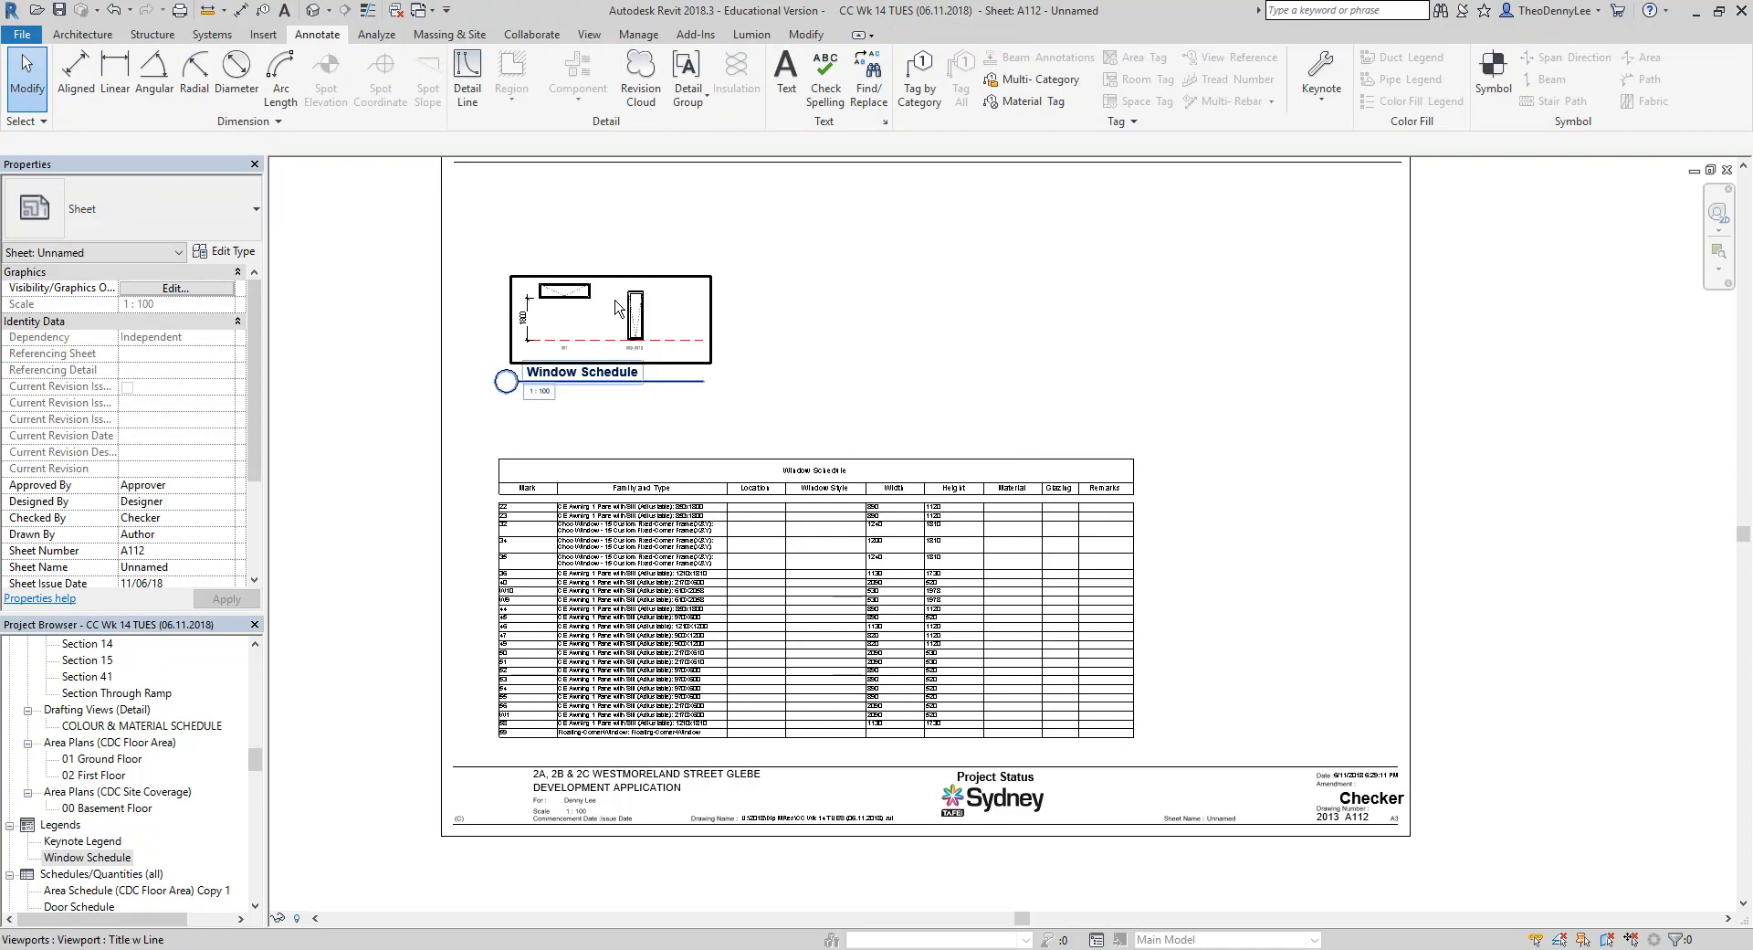
Set the legend viewport's scale to 1 : 50 and shift the viewport down into the space above the table
click(618, 308)
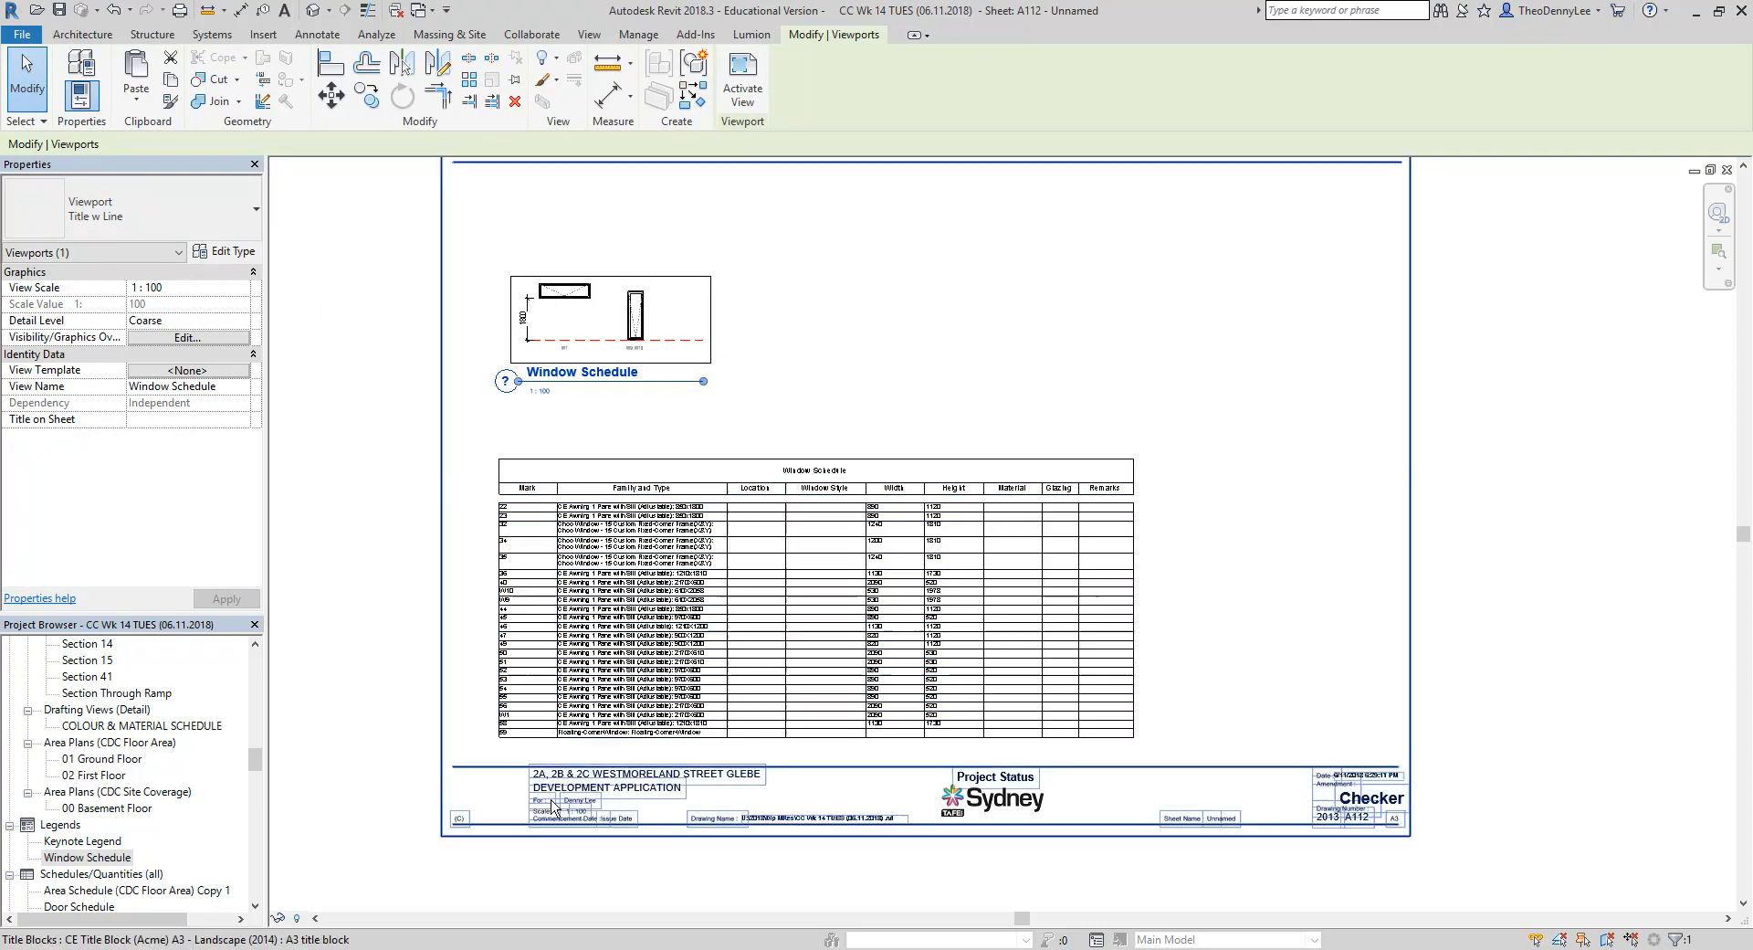
click(241, 287)
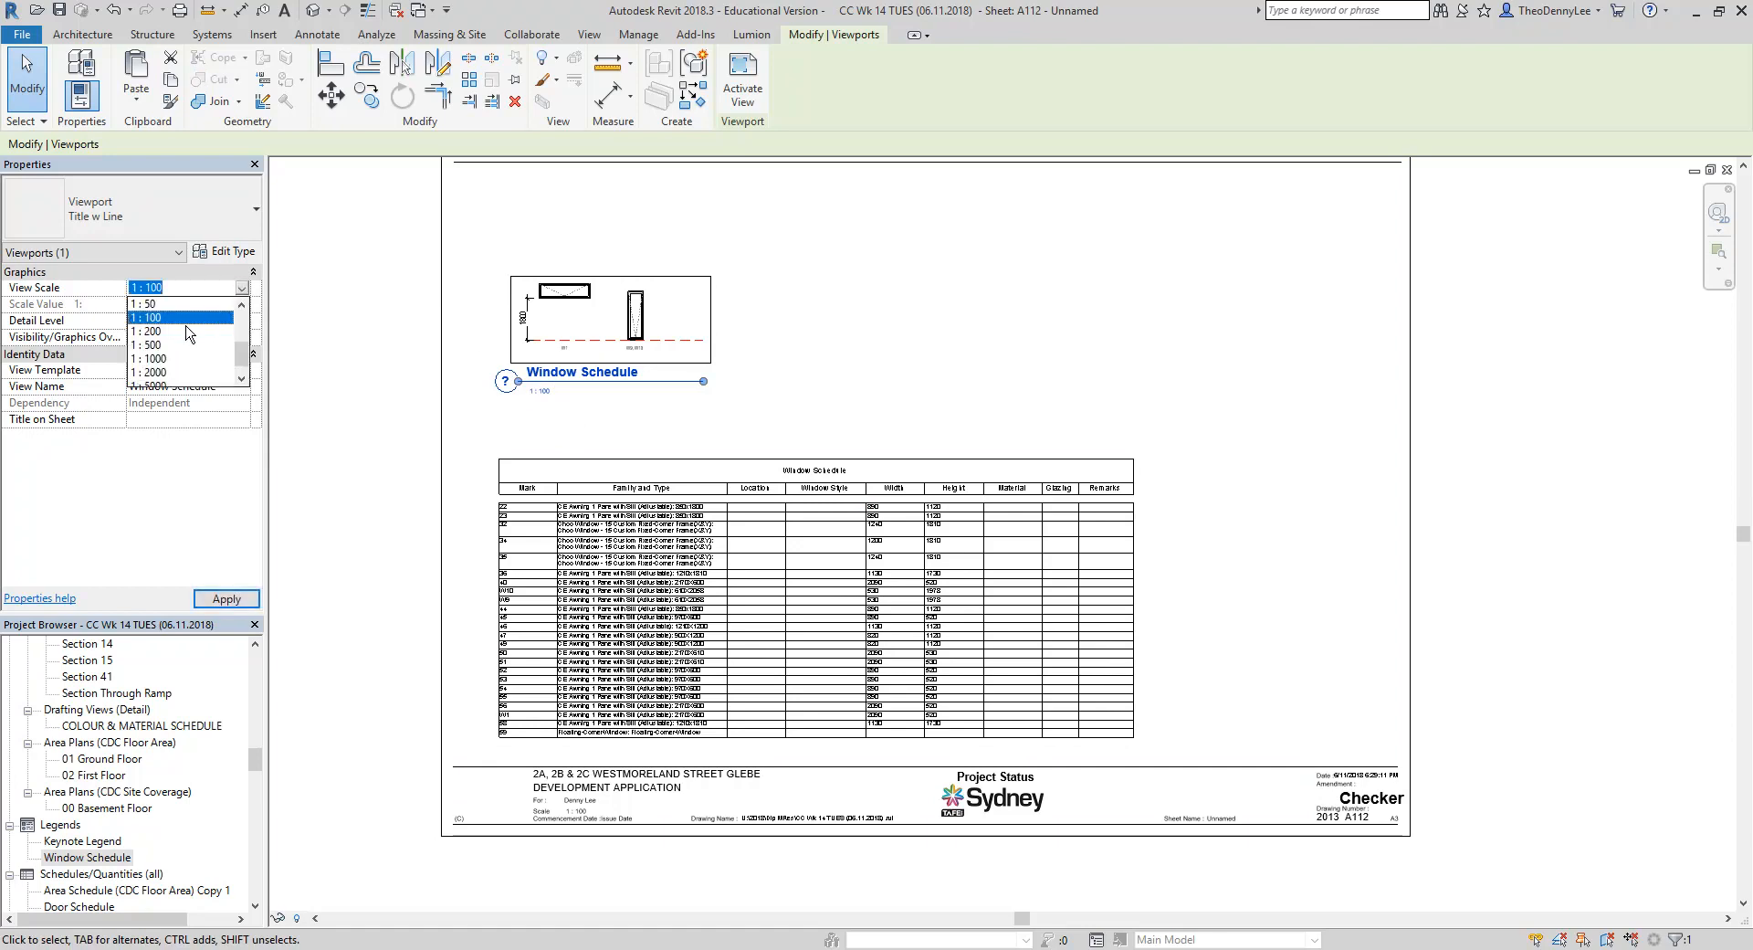
click(172, 304)
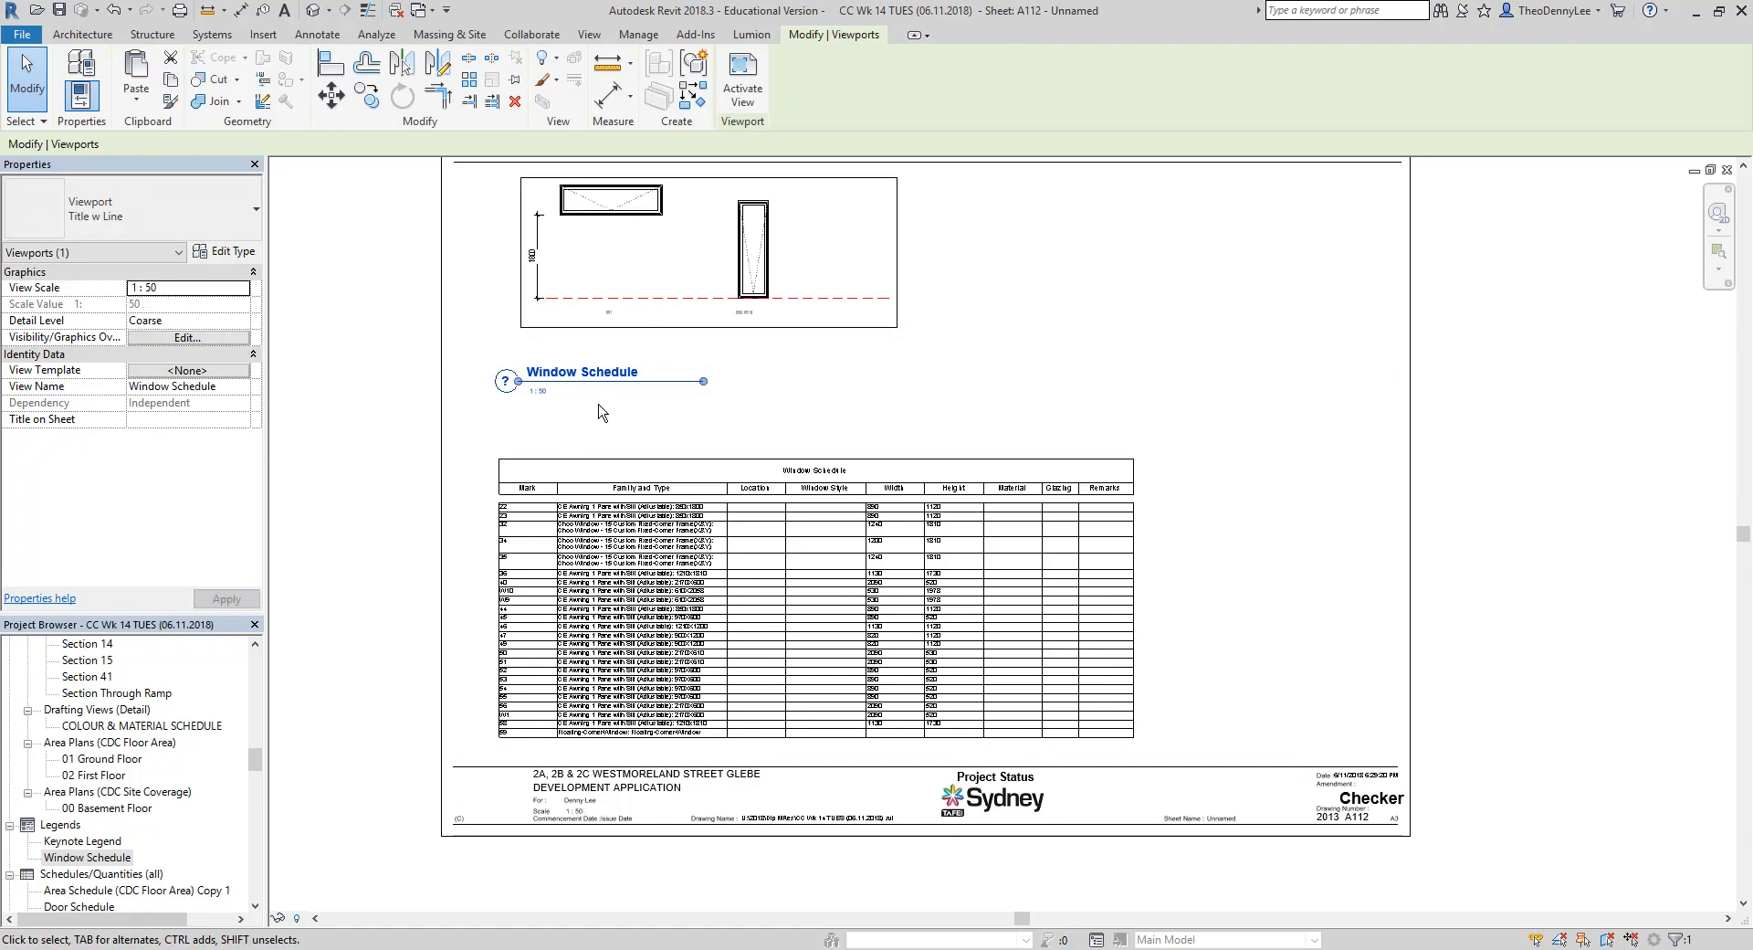
drag(661, 266, 651, 308)
key(Escape)
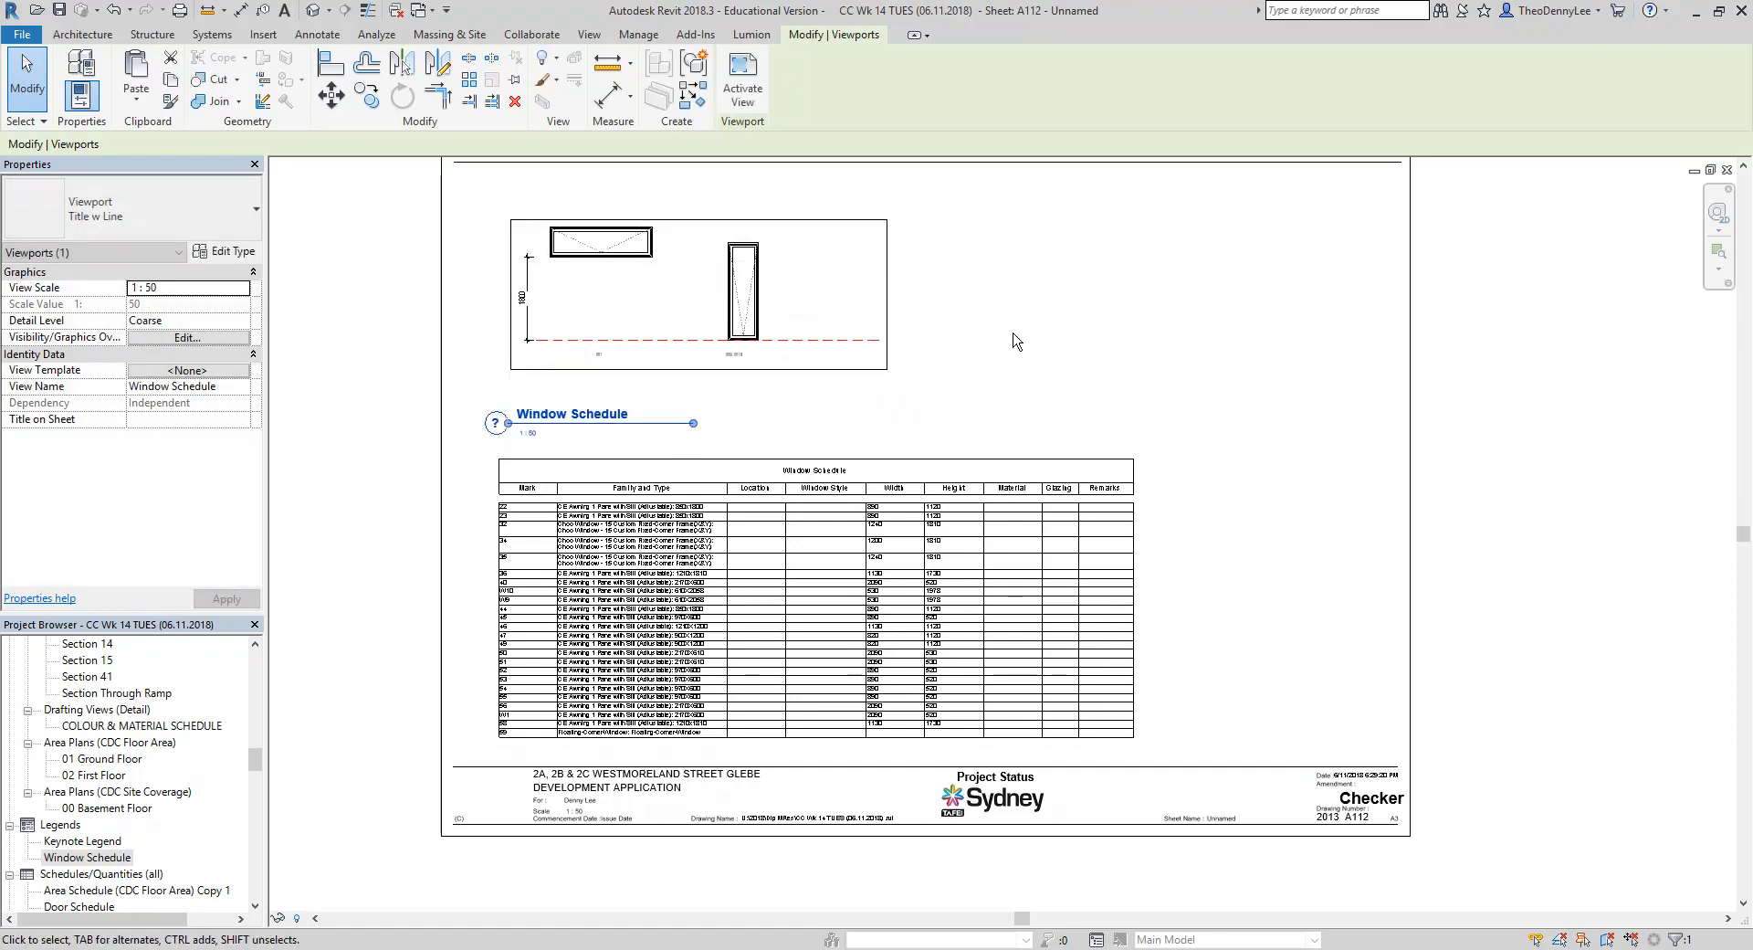
Move the legend viewport's title up so it sits directly beneath the window elevations
click(575, 424)
scroll(576, 394, up, 2)
drag(561, 426, 594, 390)
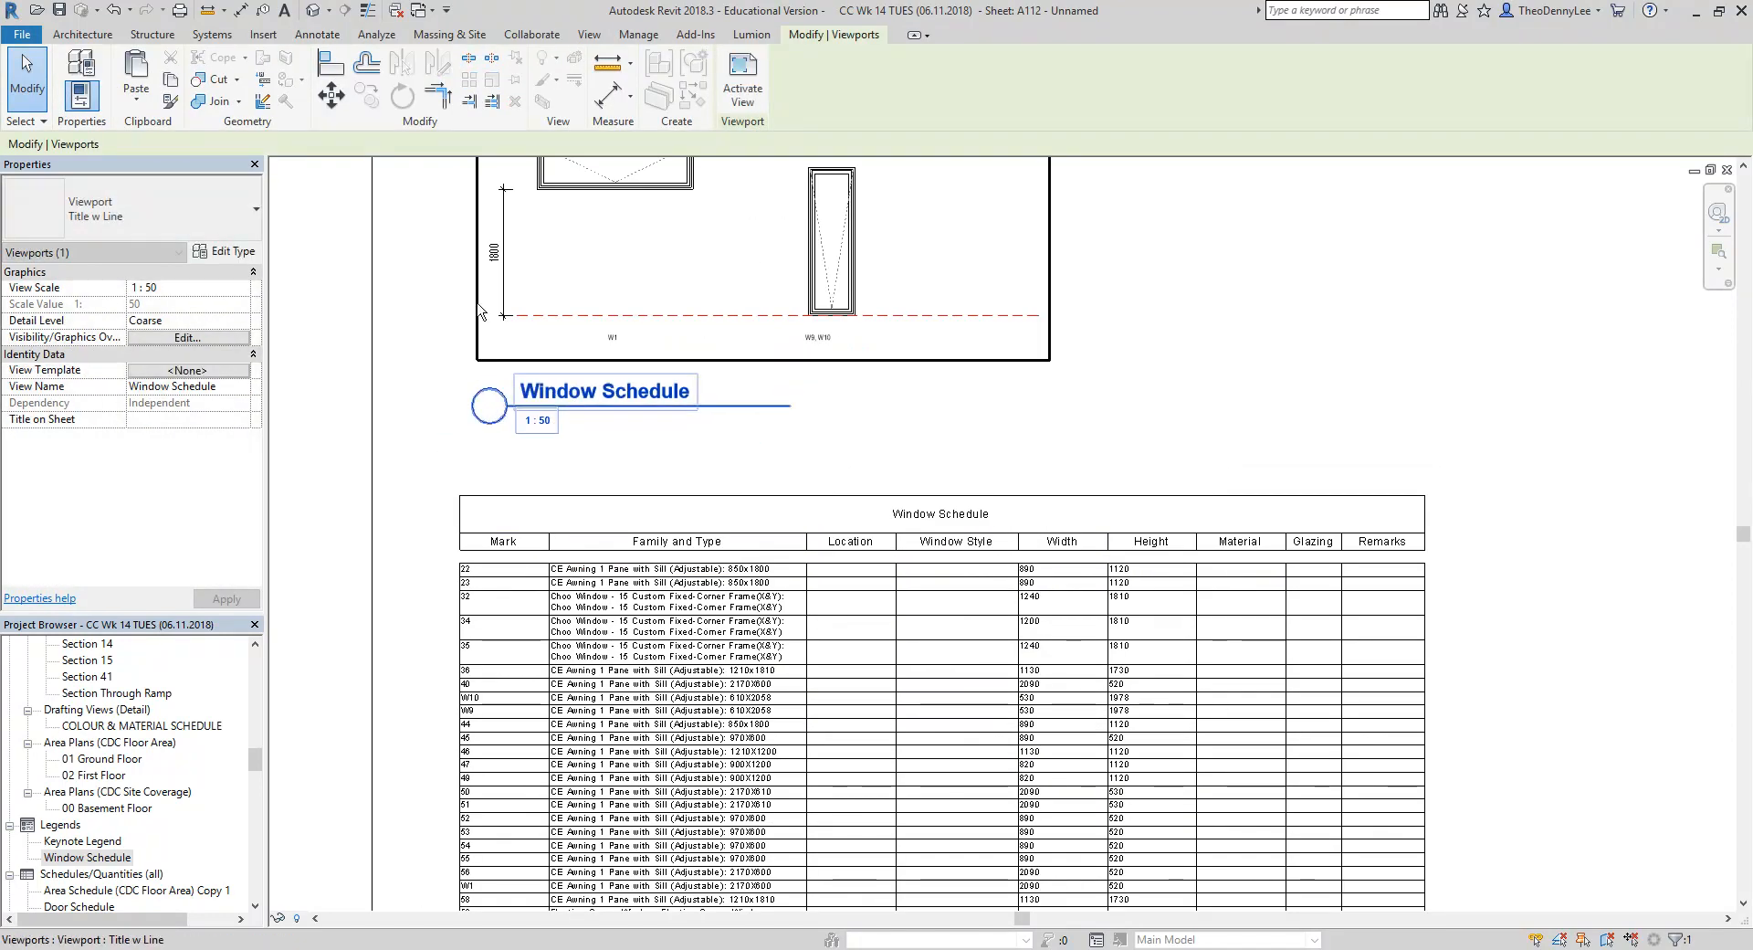
click(445, 302)
scroll(450, 513, up, 4)
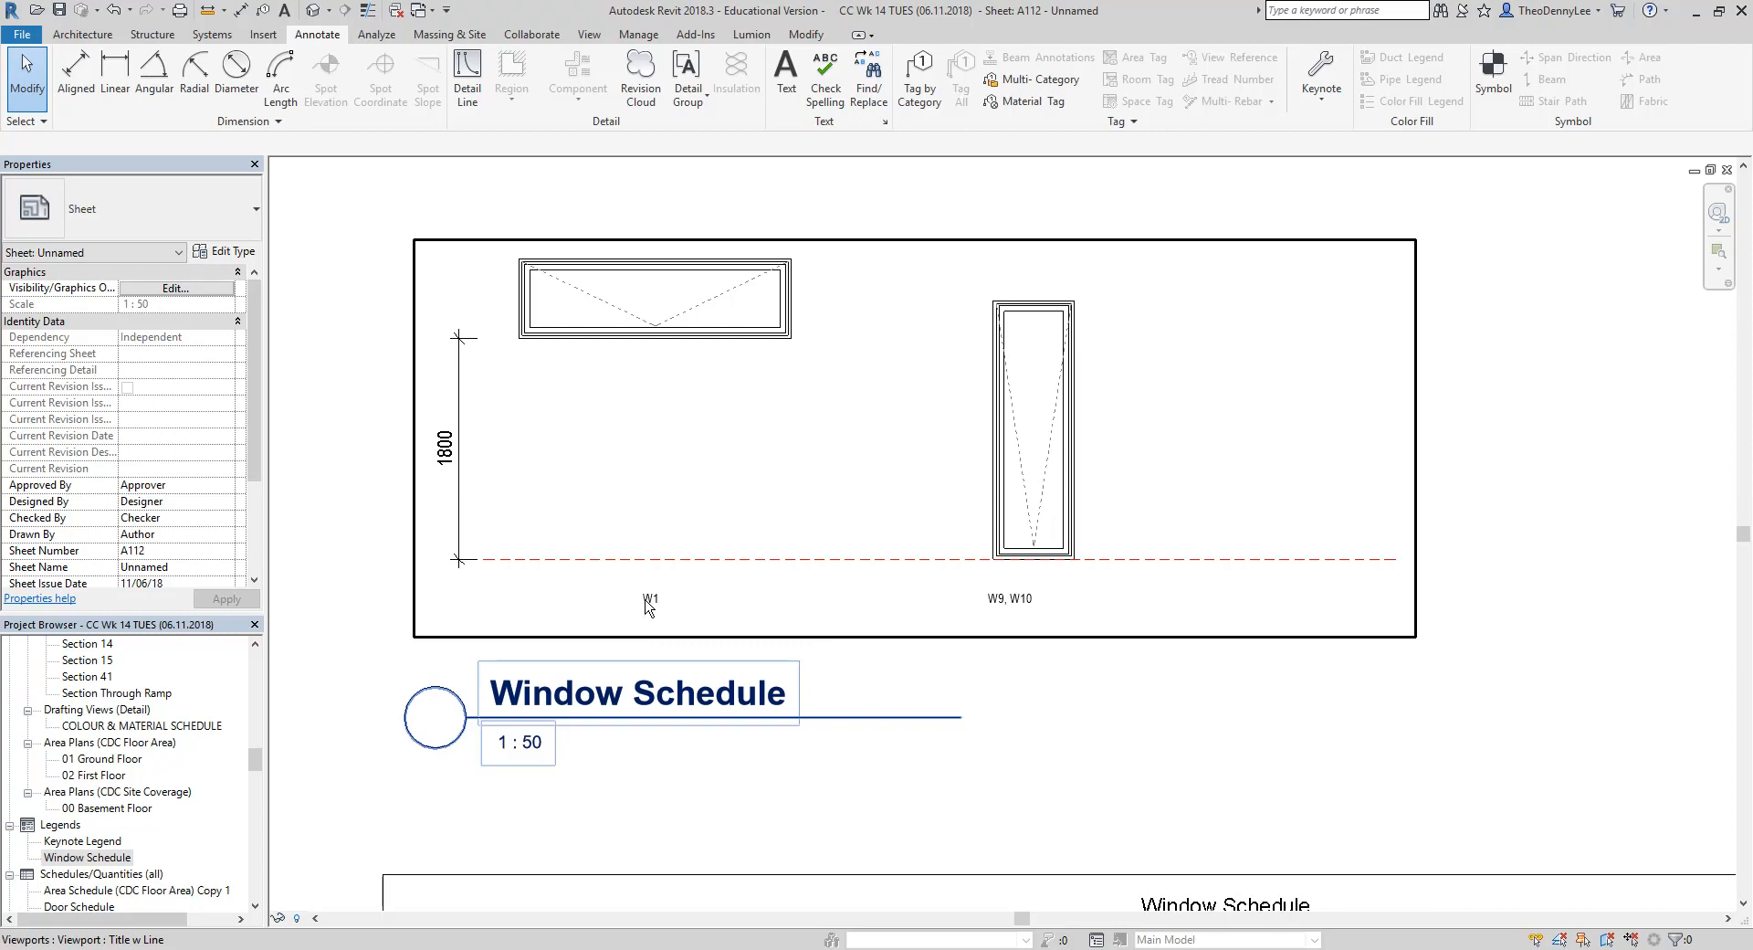
scroll(646, 605, down, 2)
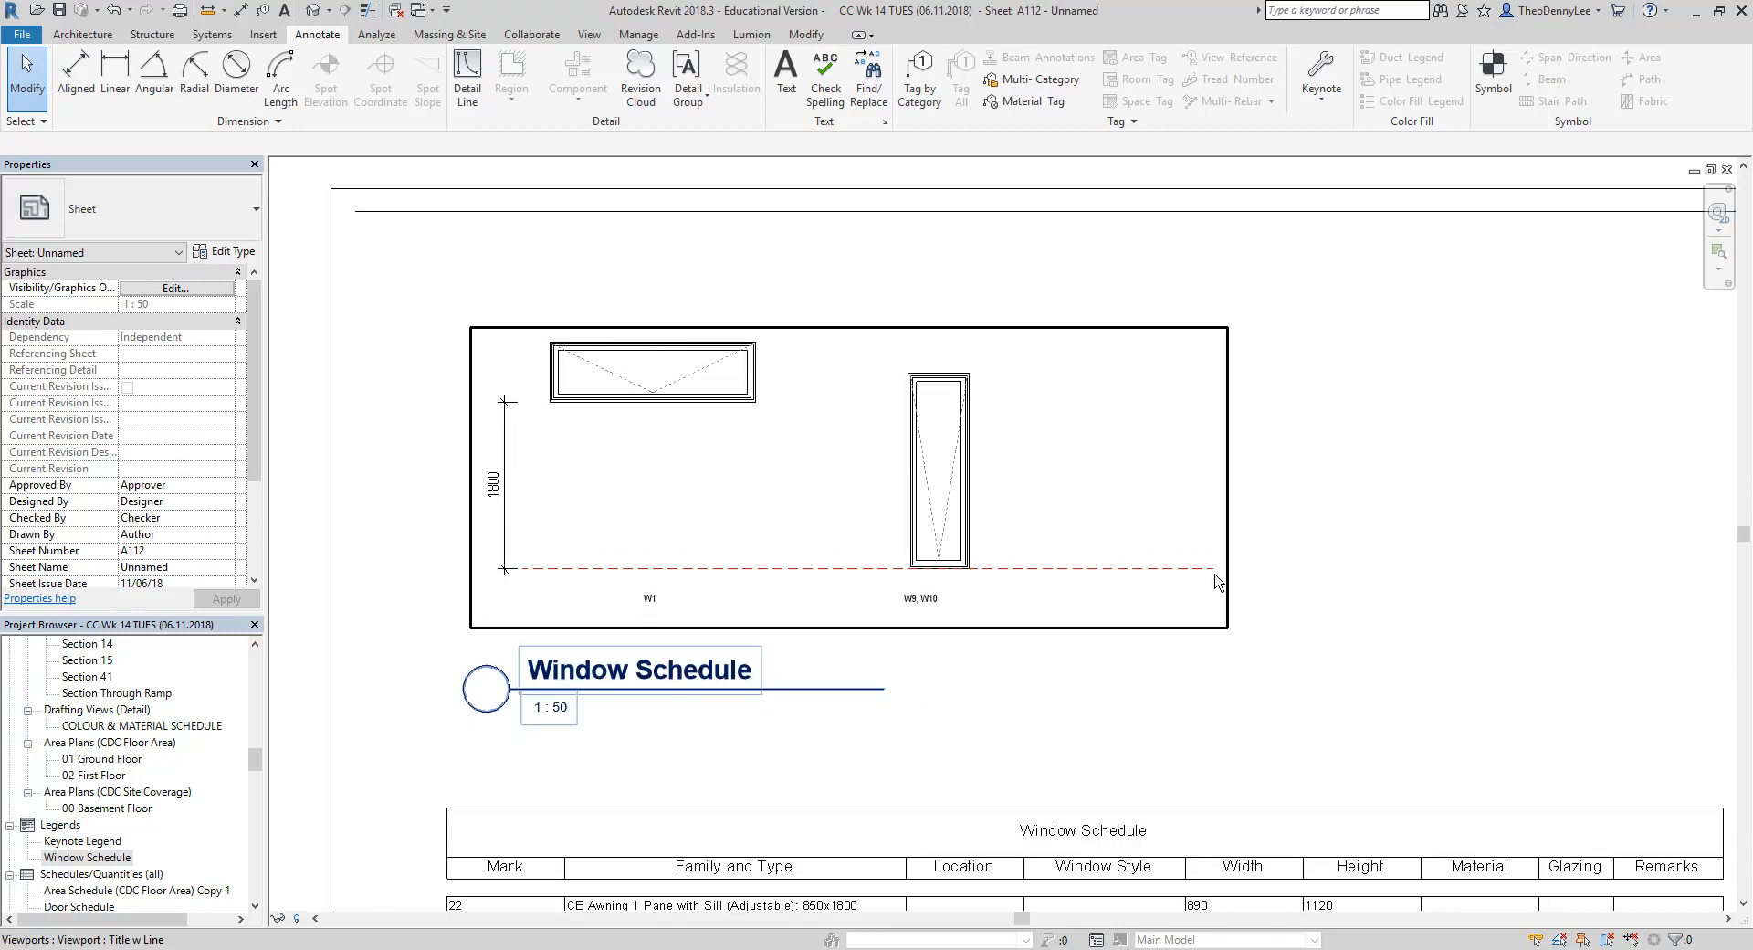
scroll(1010, 461, down, 4)
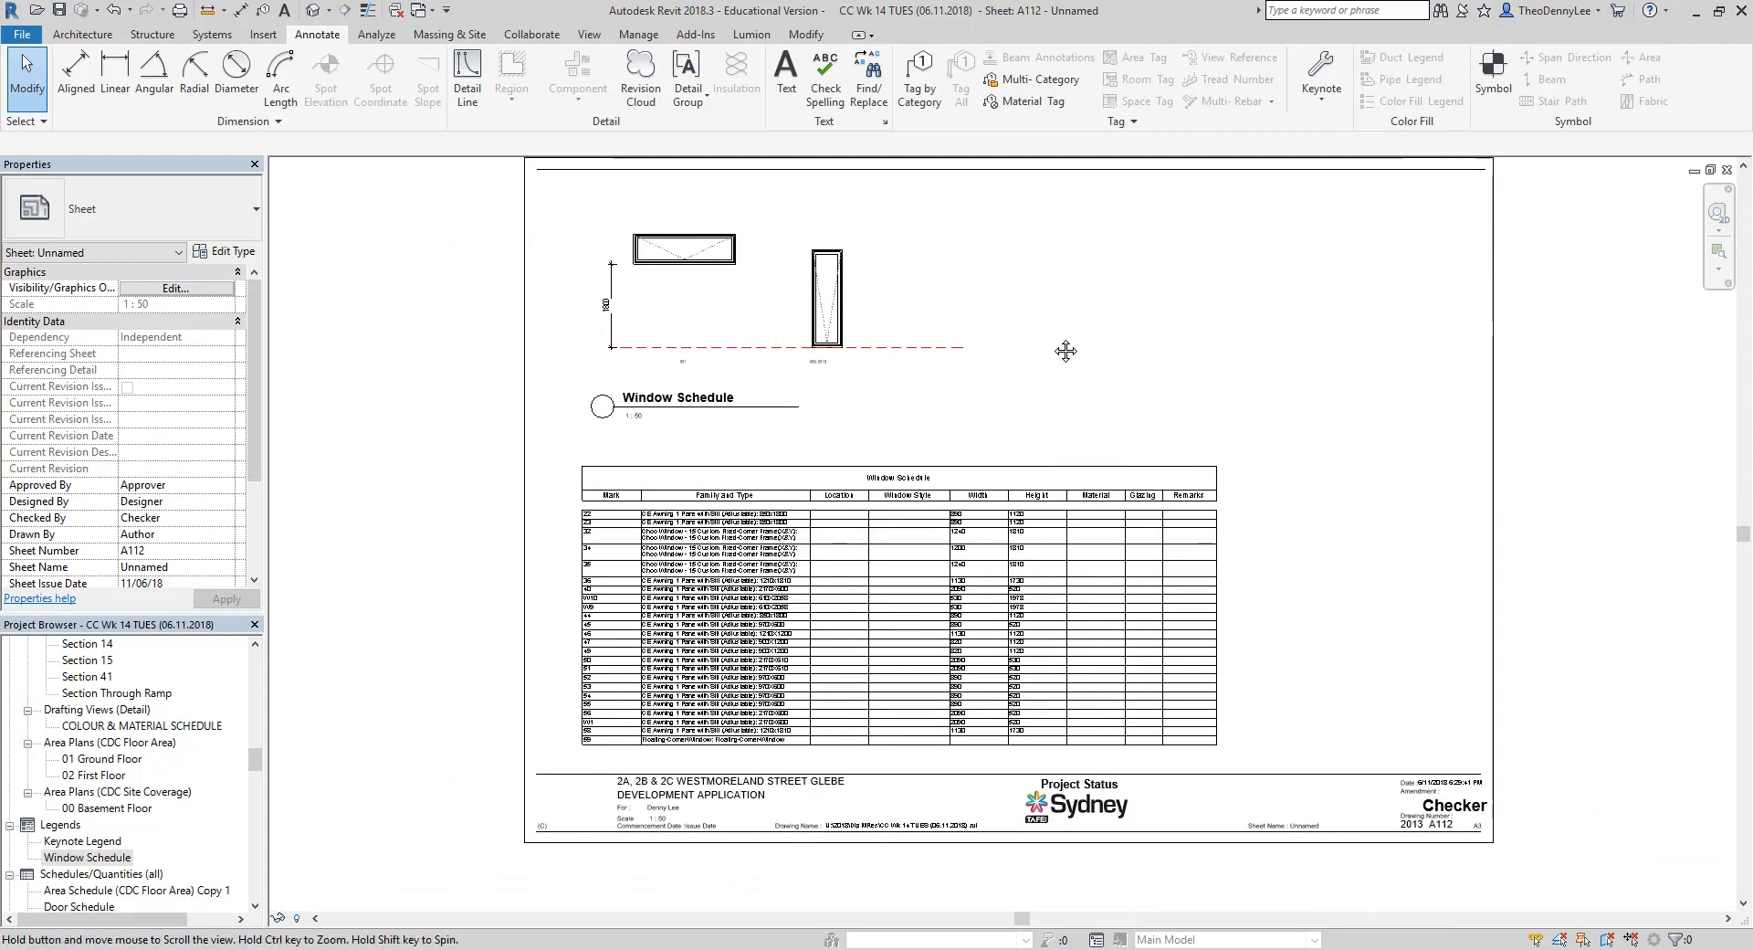
middle_drag(1055, 346, 981, 378)
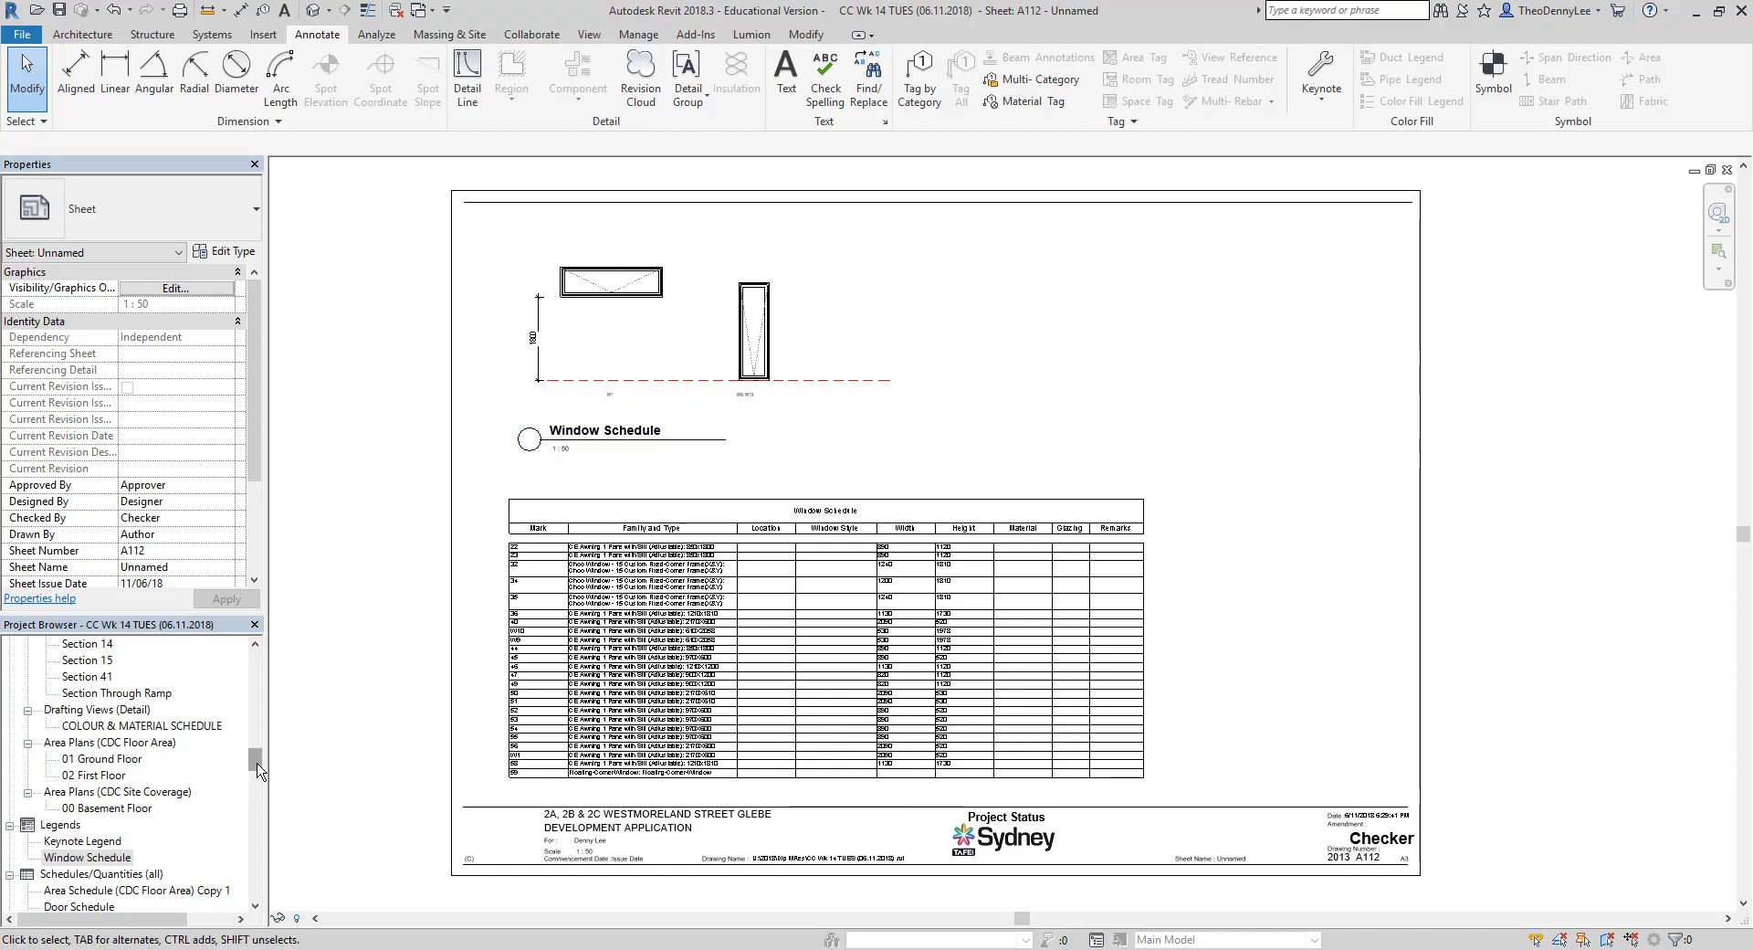
Open the Window Schedule legend and draw a Dash - 0.1 pen detail line about 8100 mm long over the red floor line
double_click(89, 857)
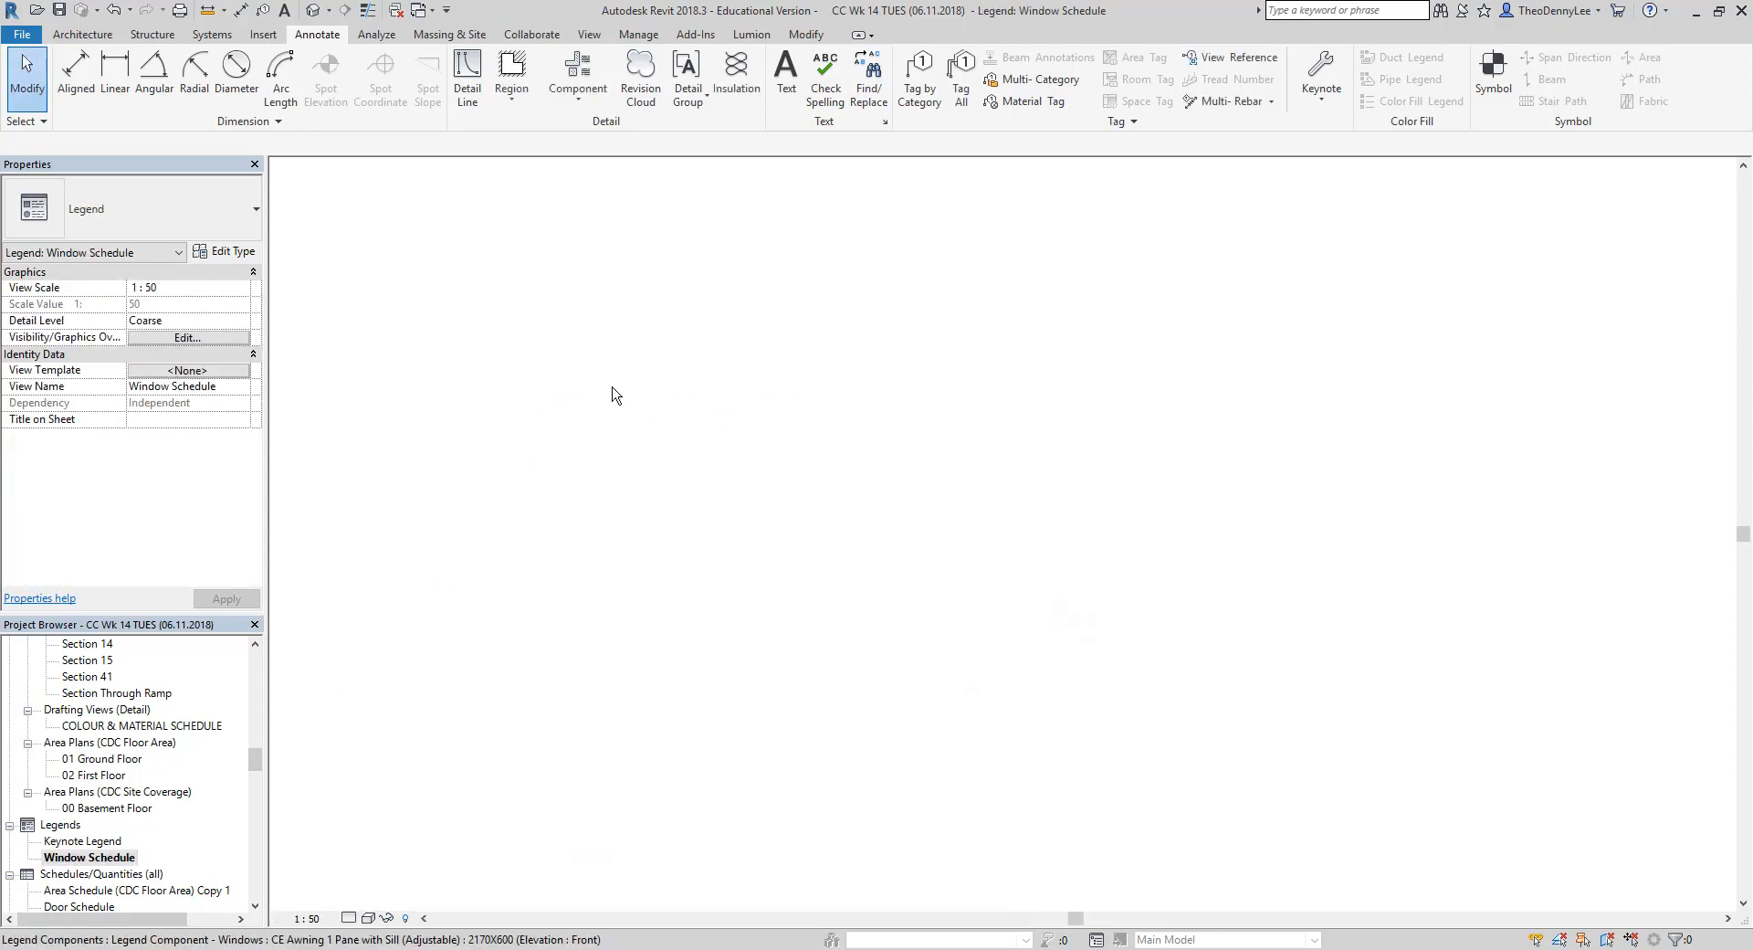
click(467, 78)
click(919, 85)
drag(968, 228, 972, 339)
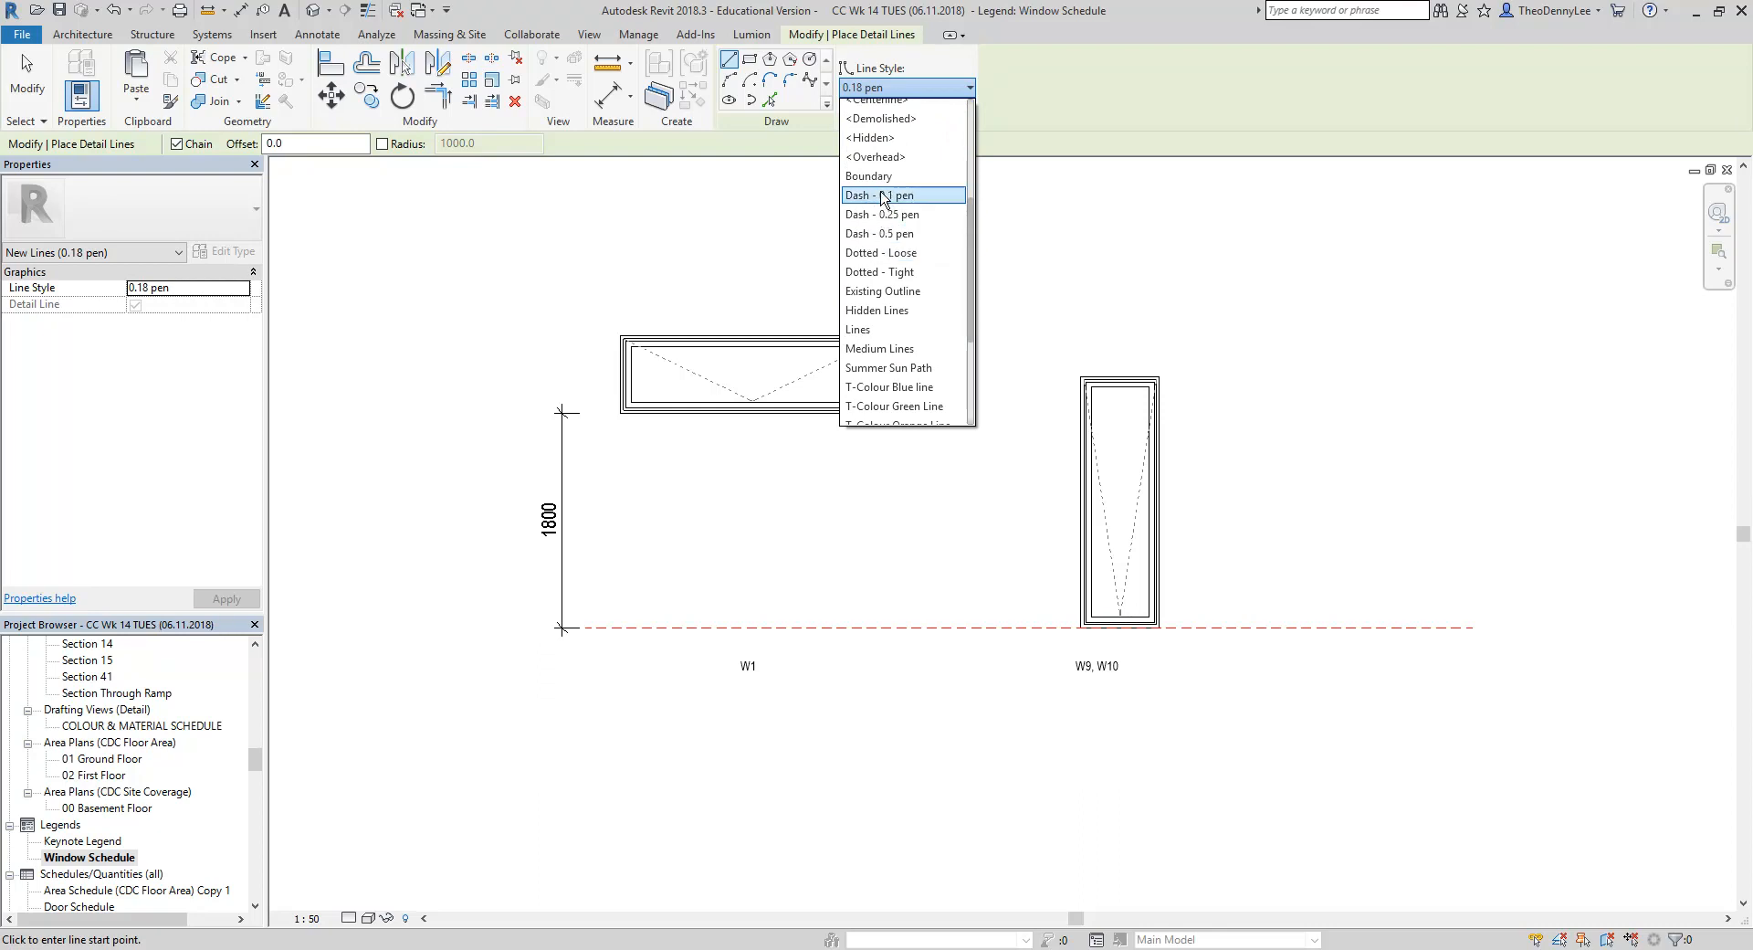
click(884, 196)
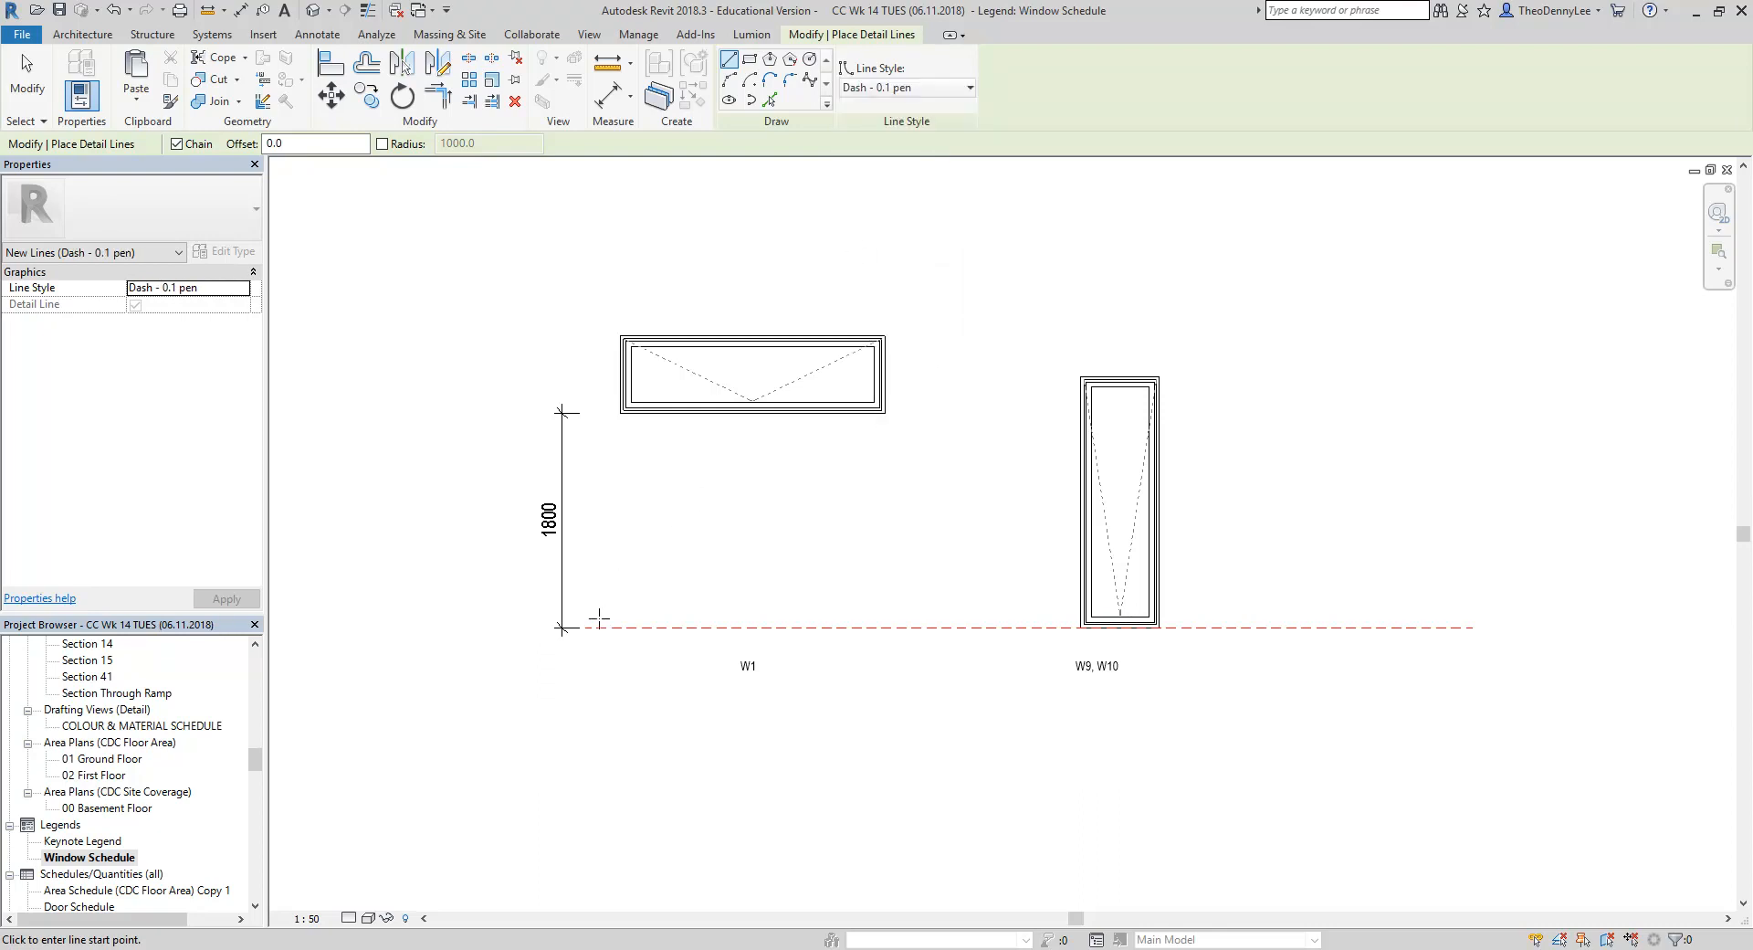
click(1552, 626)
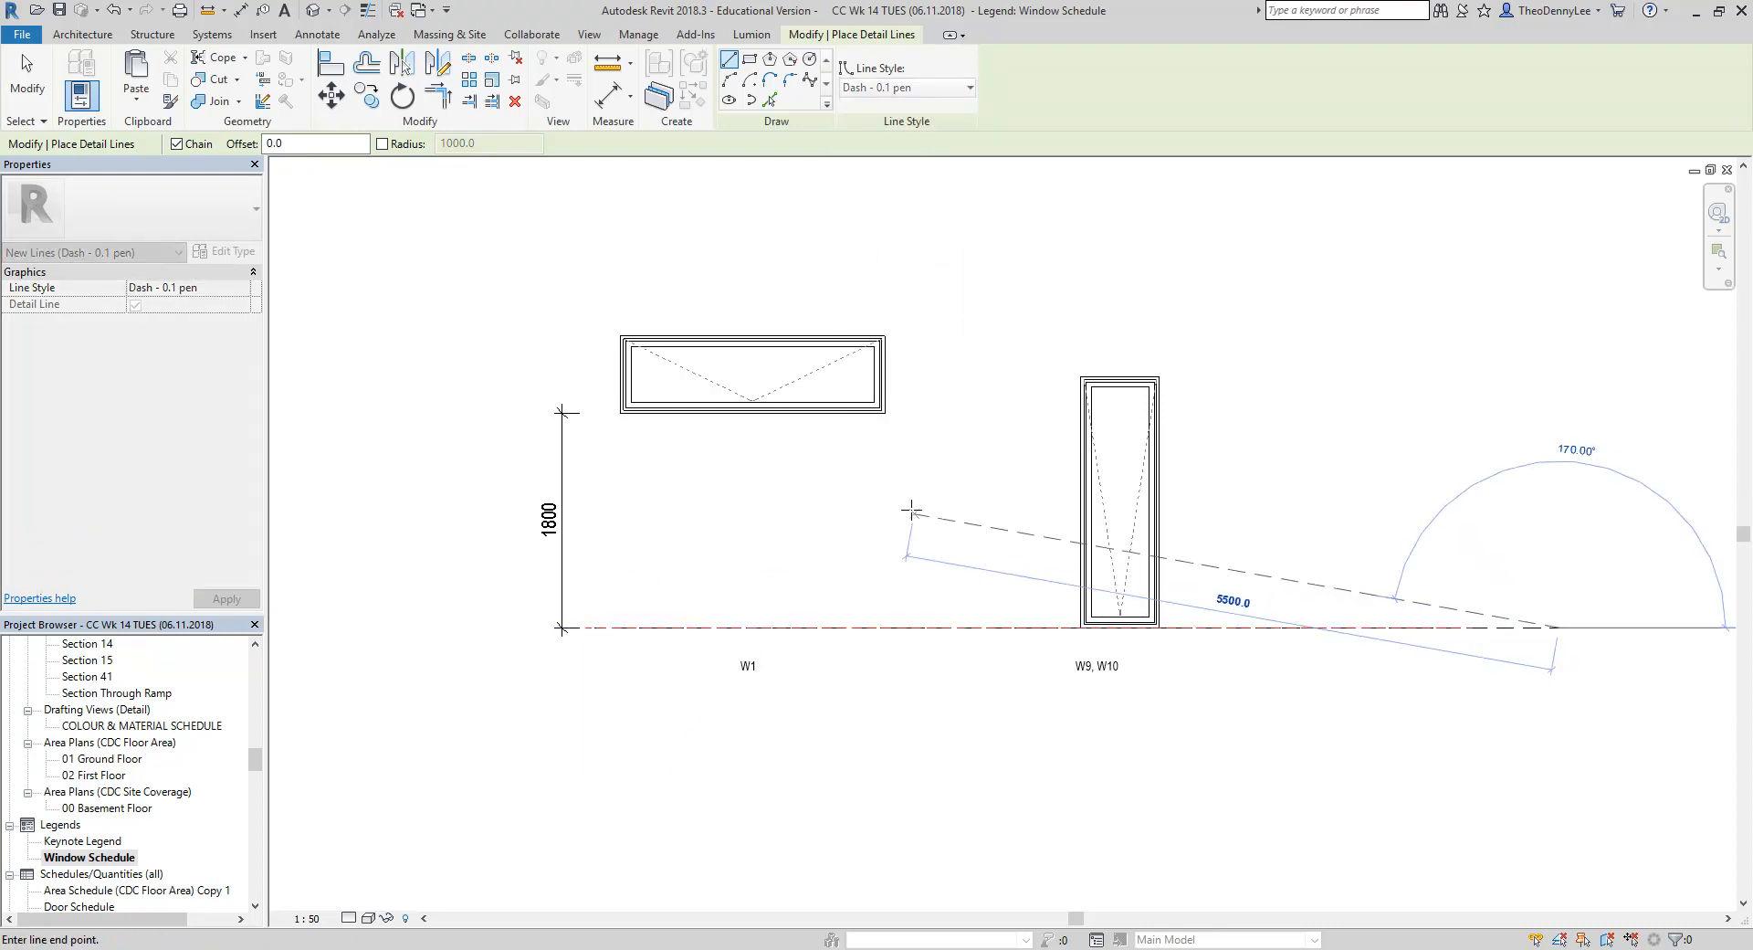
key(Escape)
key(Escape)
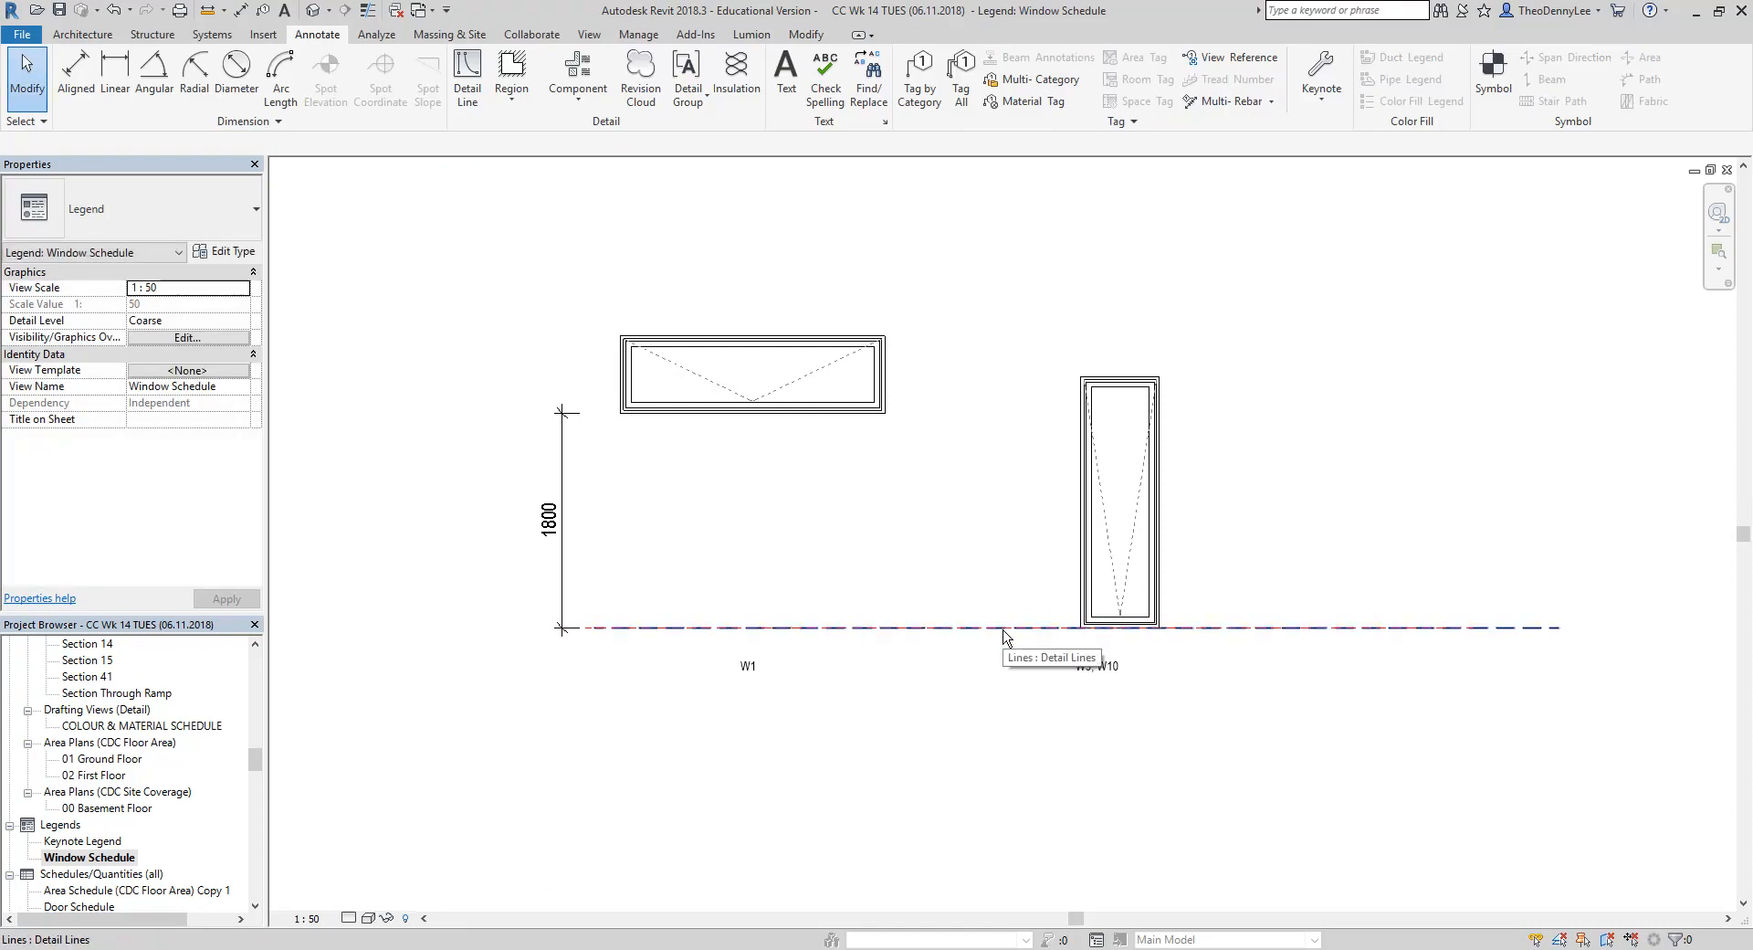
click(1004, 628)
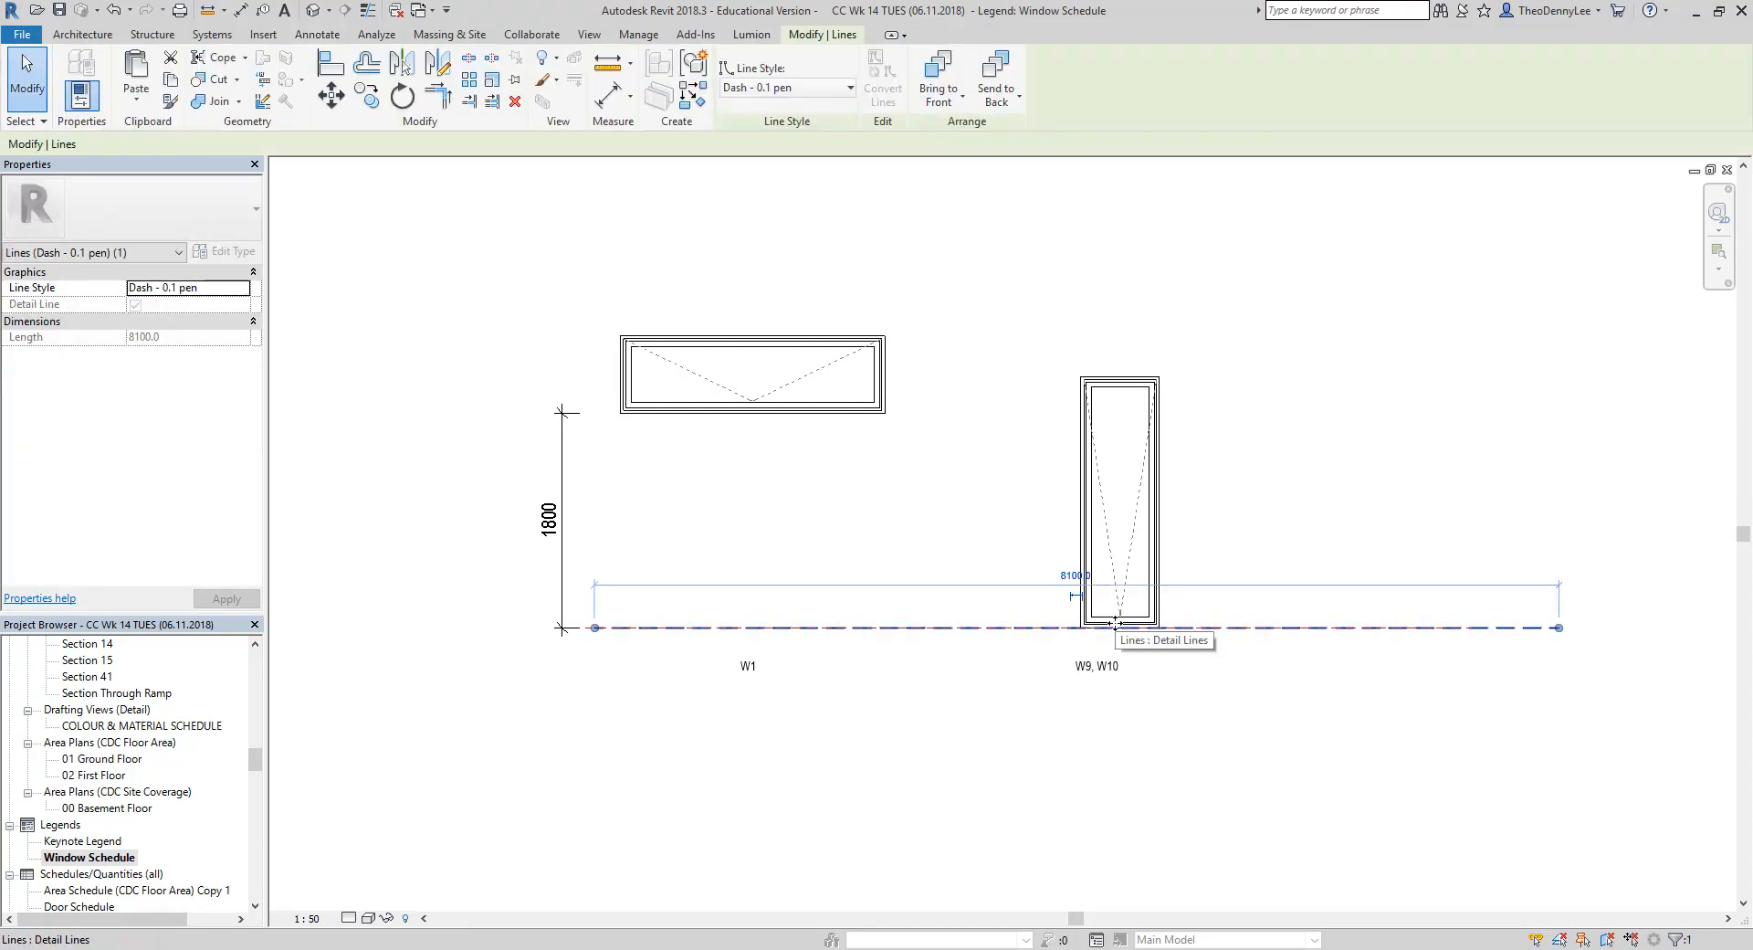
click(793, 500)
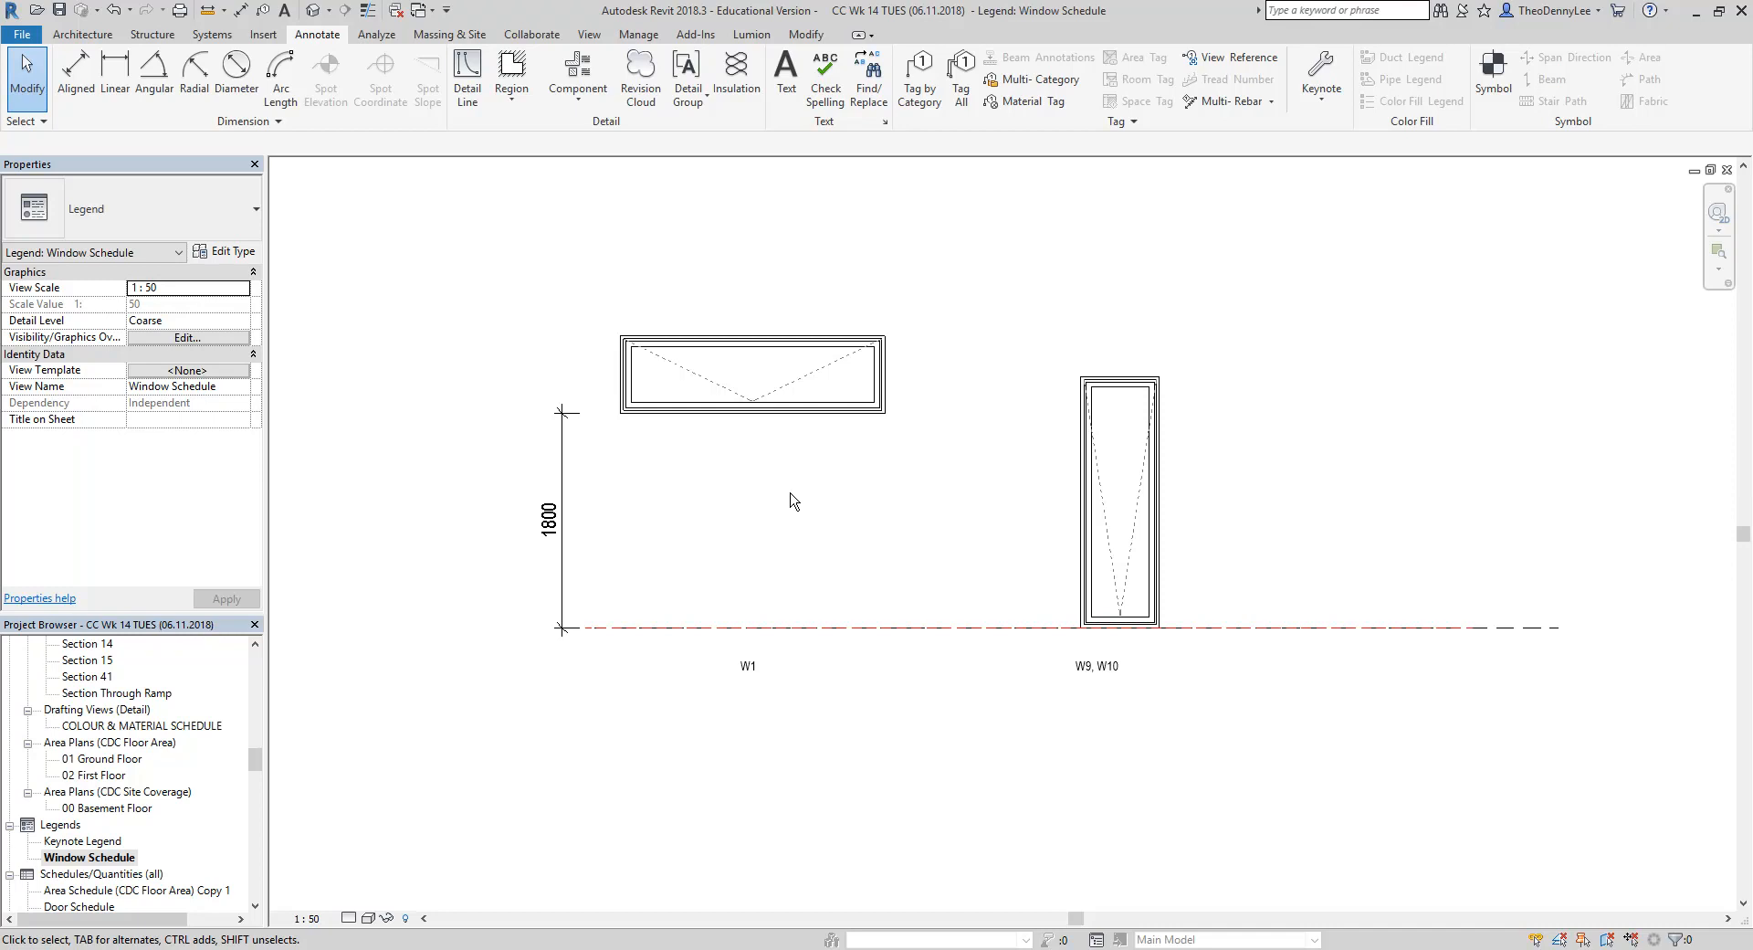
click(1121, 579)
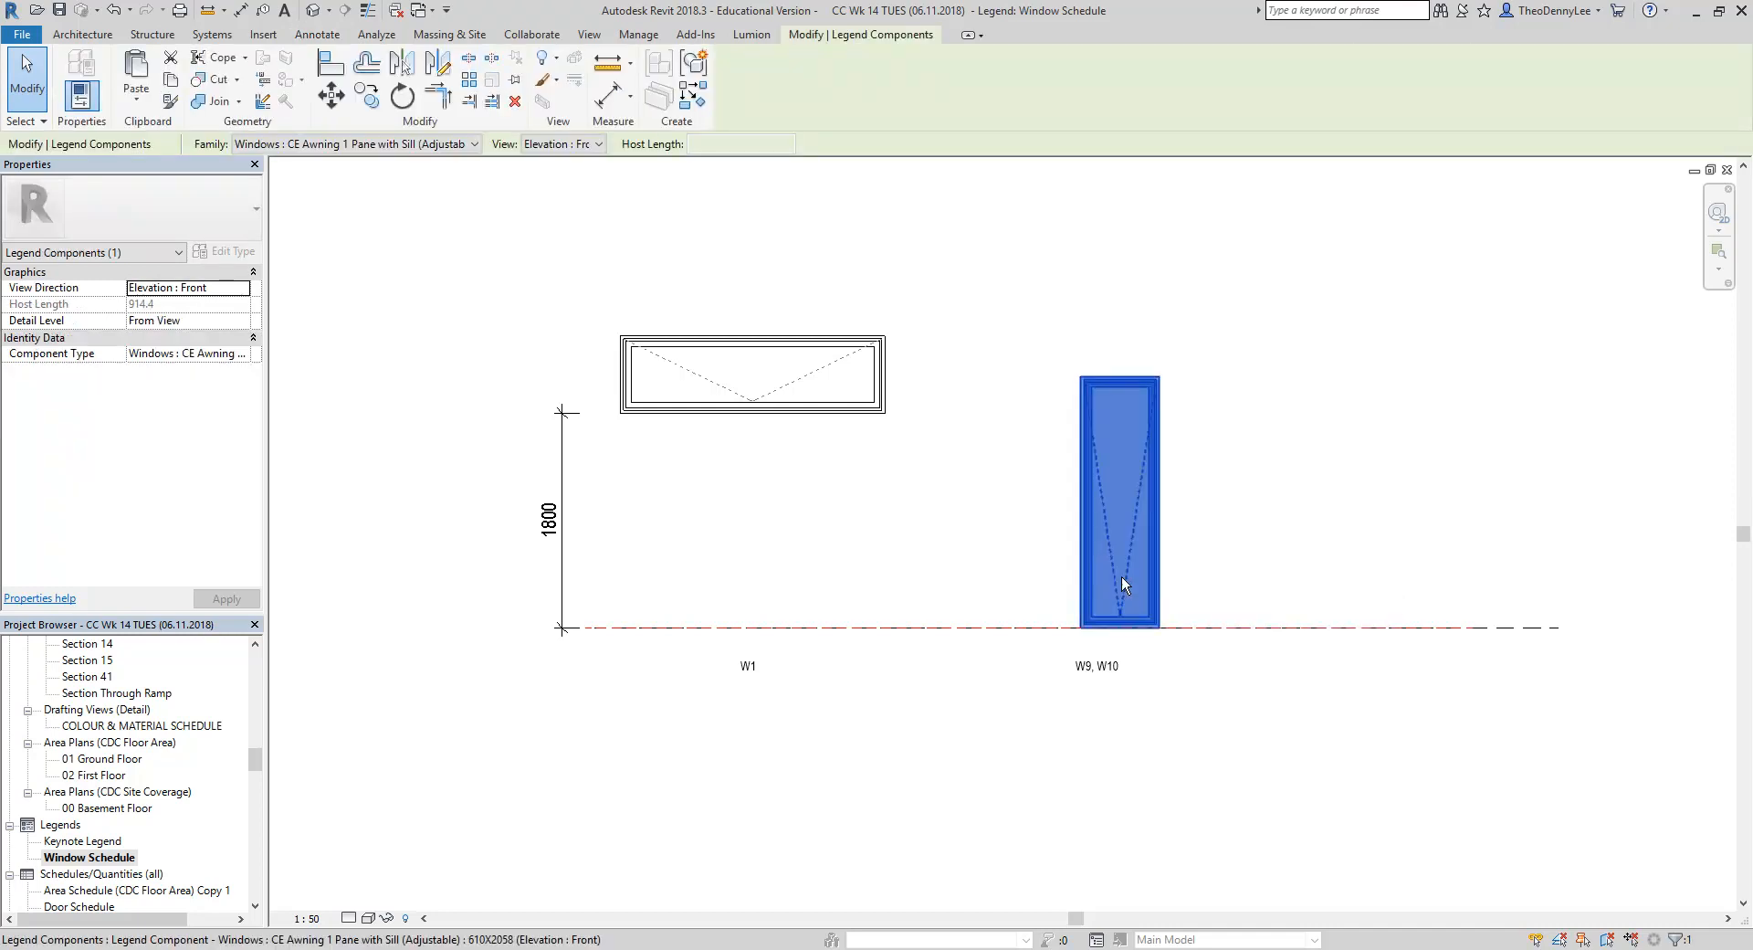
click(822, 409)
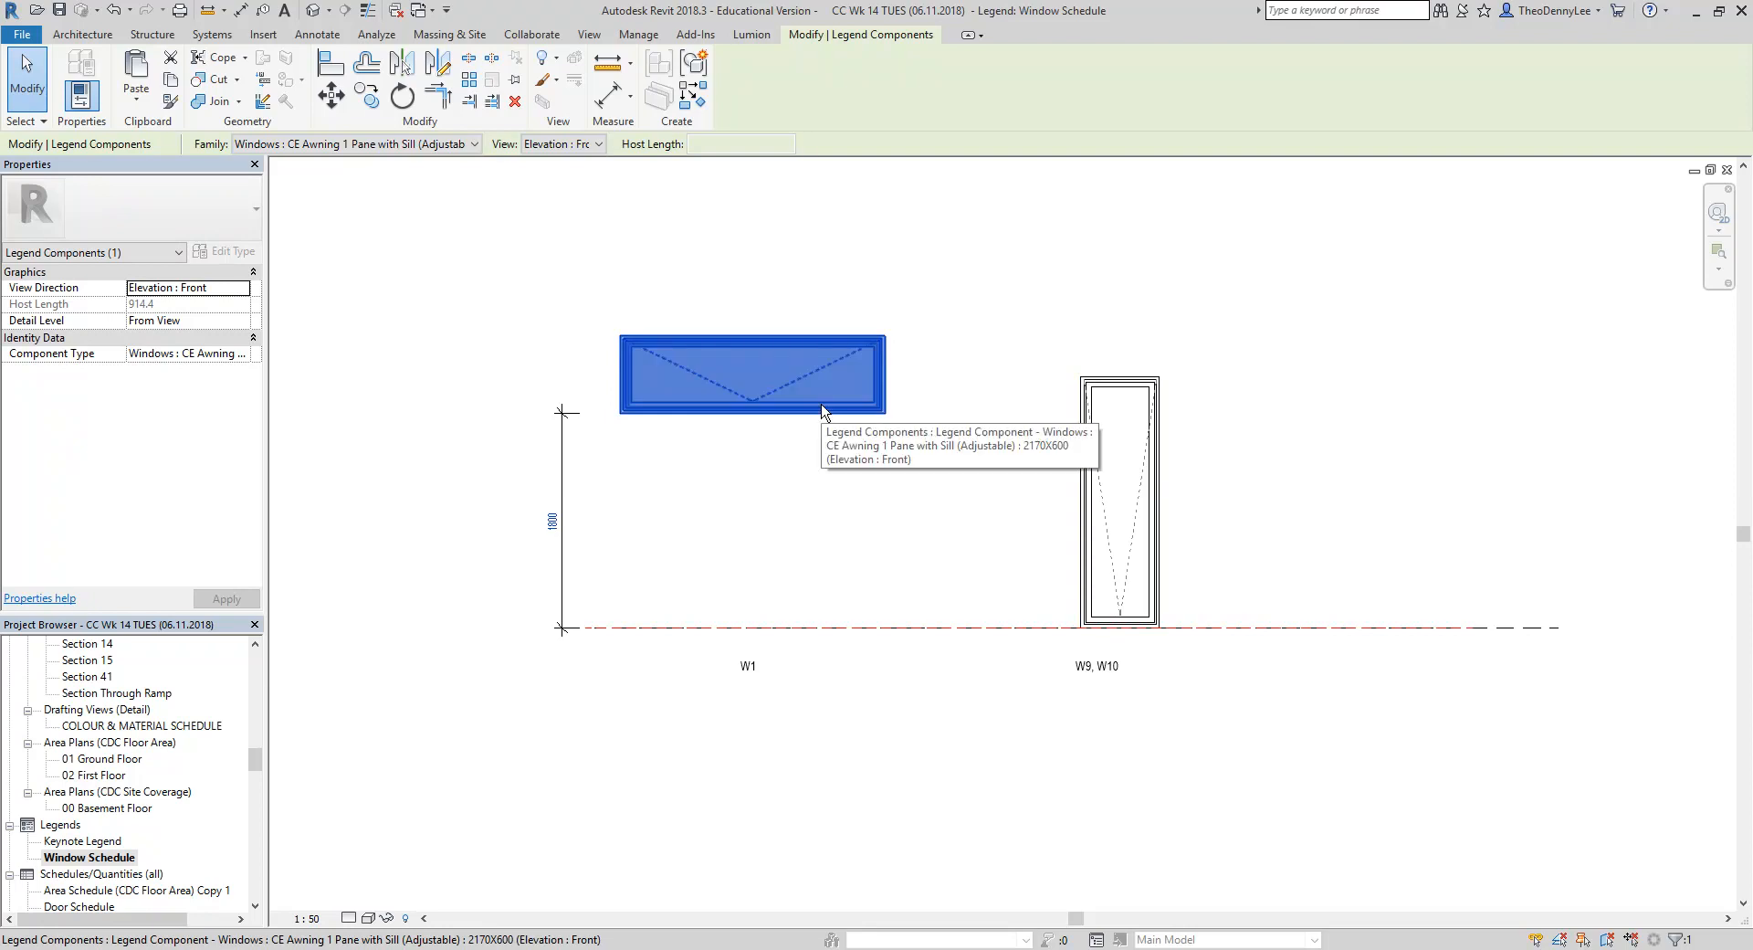
click(772, 528)
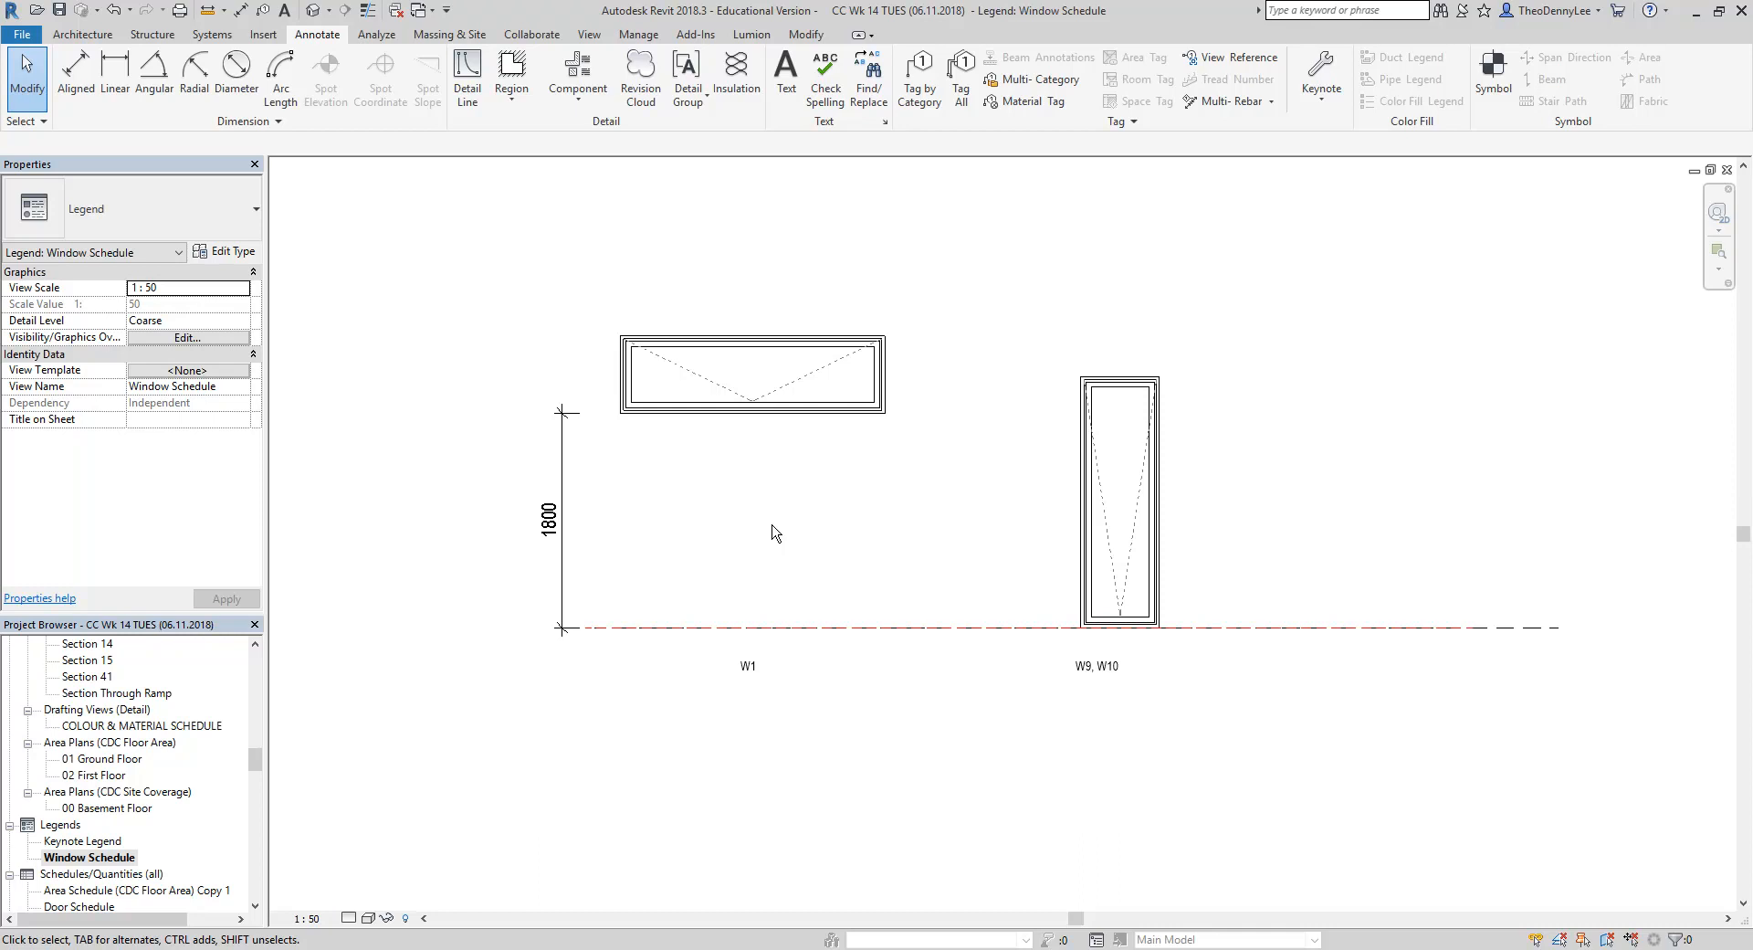
Centre the W9, W10 note beneath the tall window elevation in the legend
click(1096, 673)
scroll(1097, 673, up, 3)
drag(1049, 642, 1077, 641)
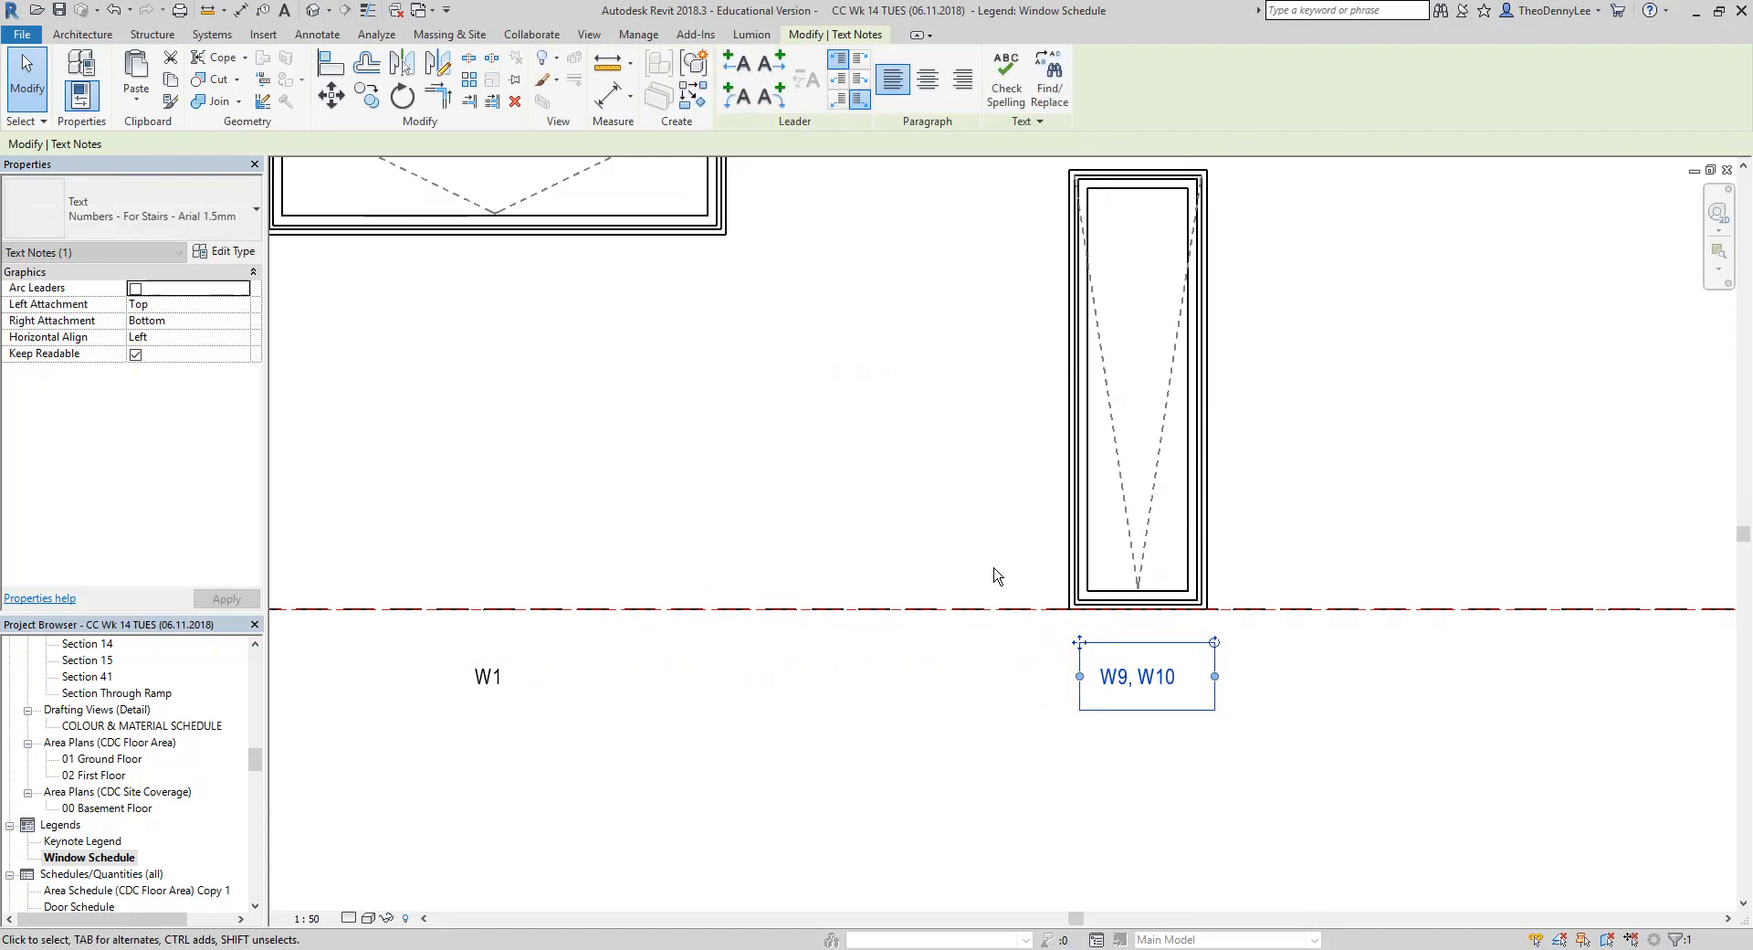
click(971, 536)
scroll(912, 475, down, 5)
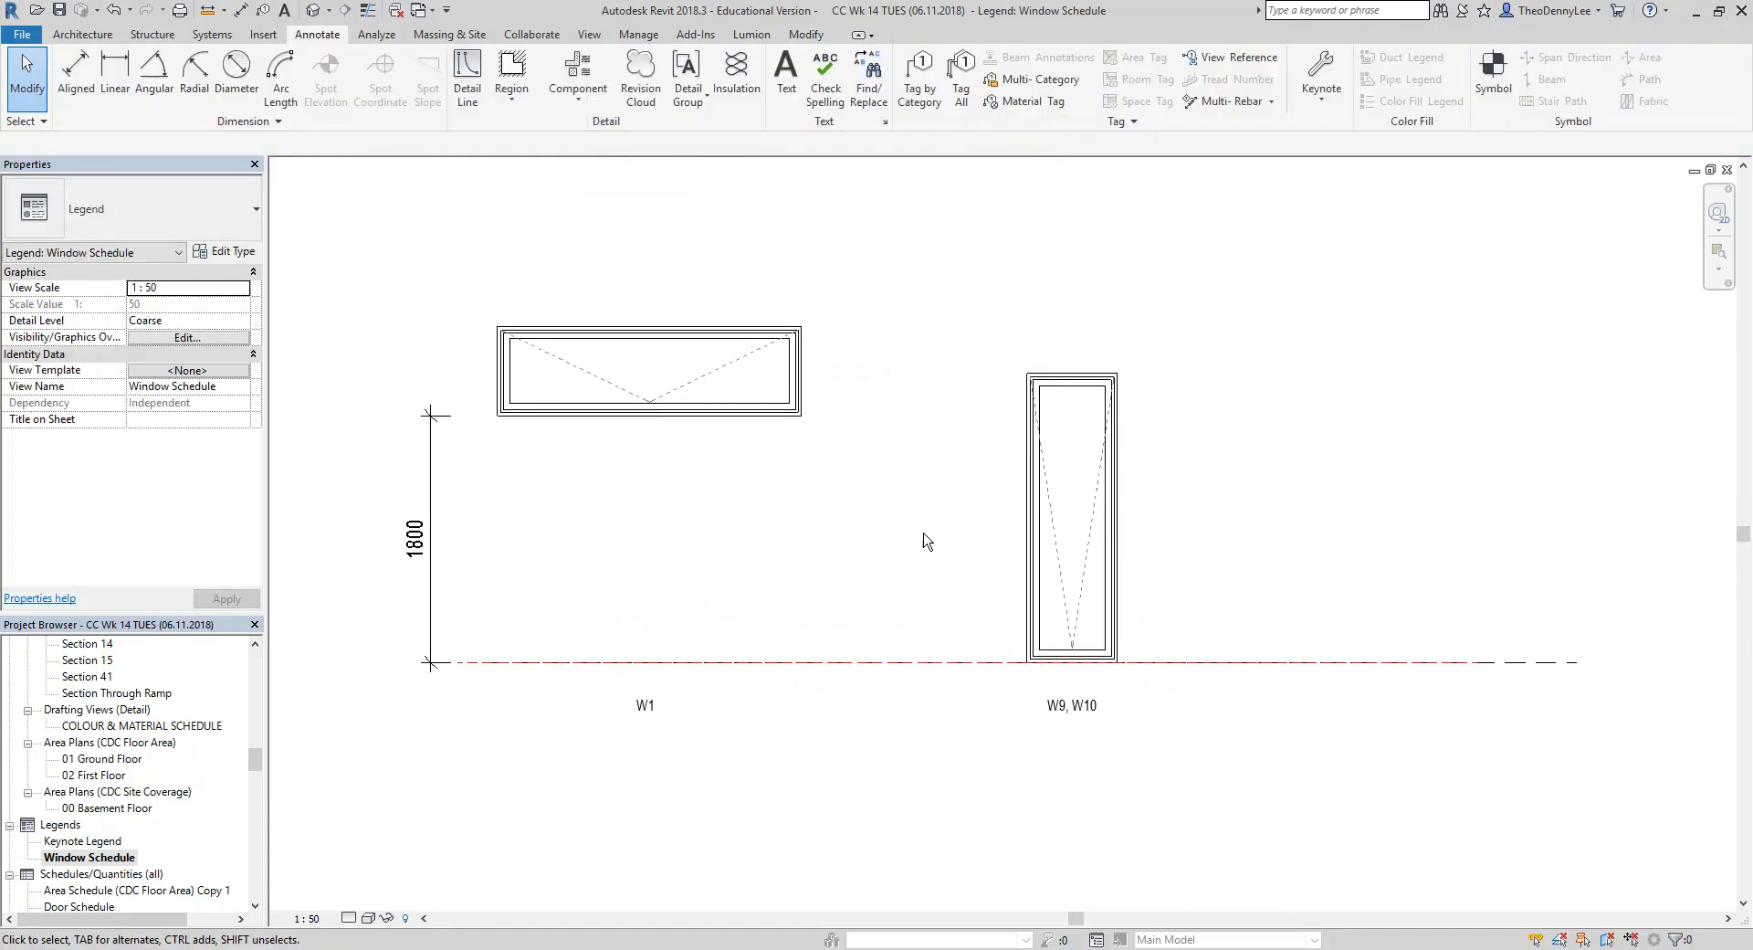
scroll(968, 519, down, 1)
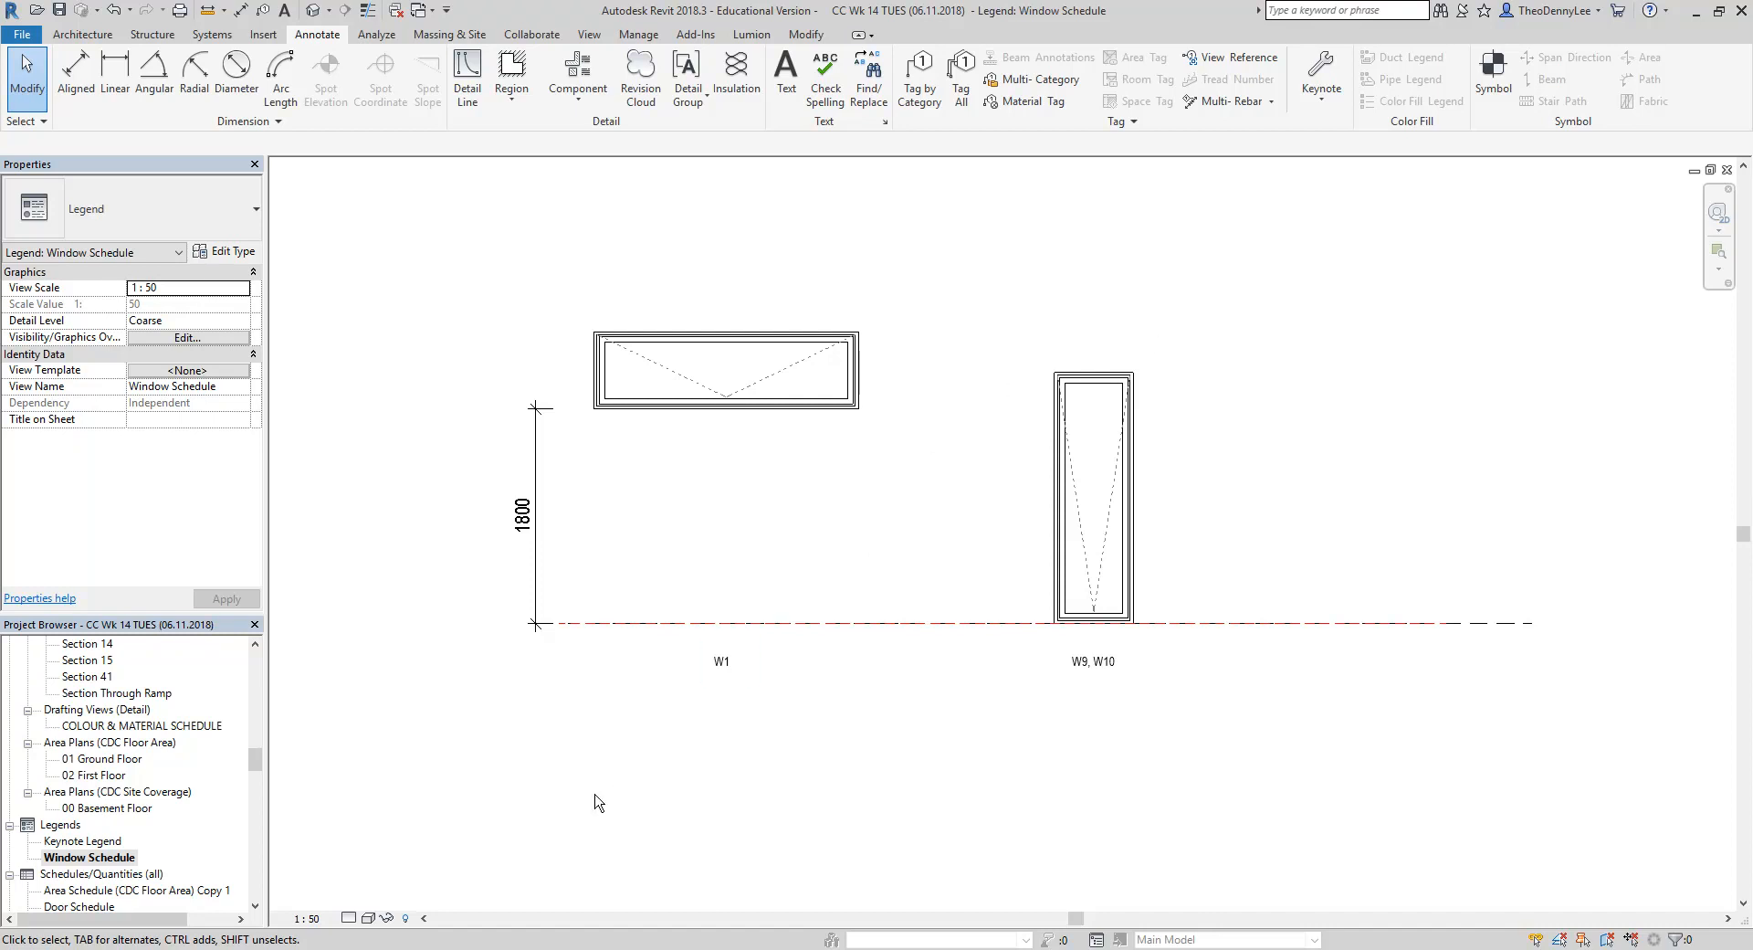
click(472, 947)
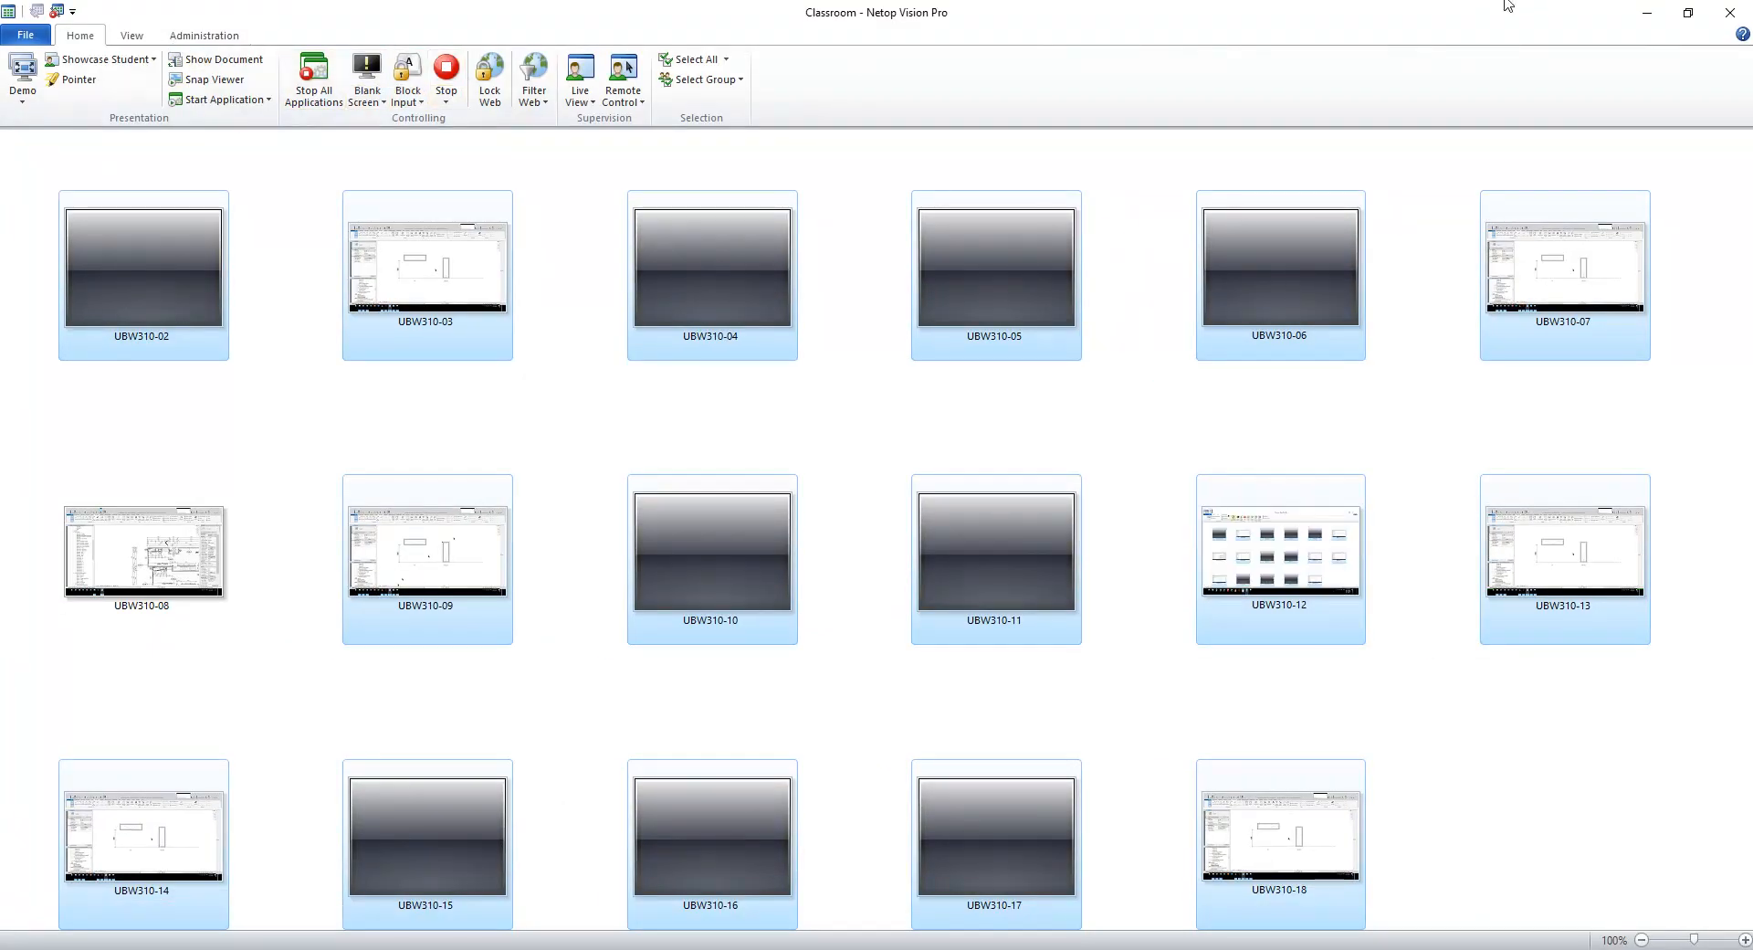
click(1648, 13)
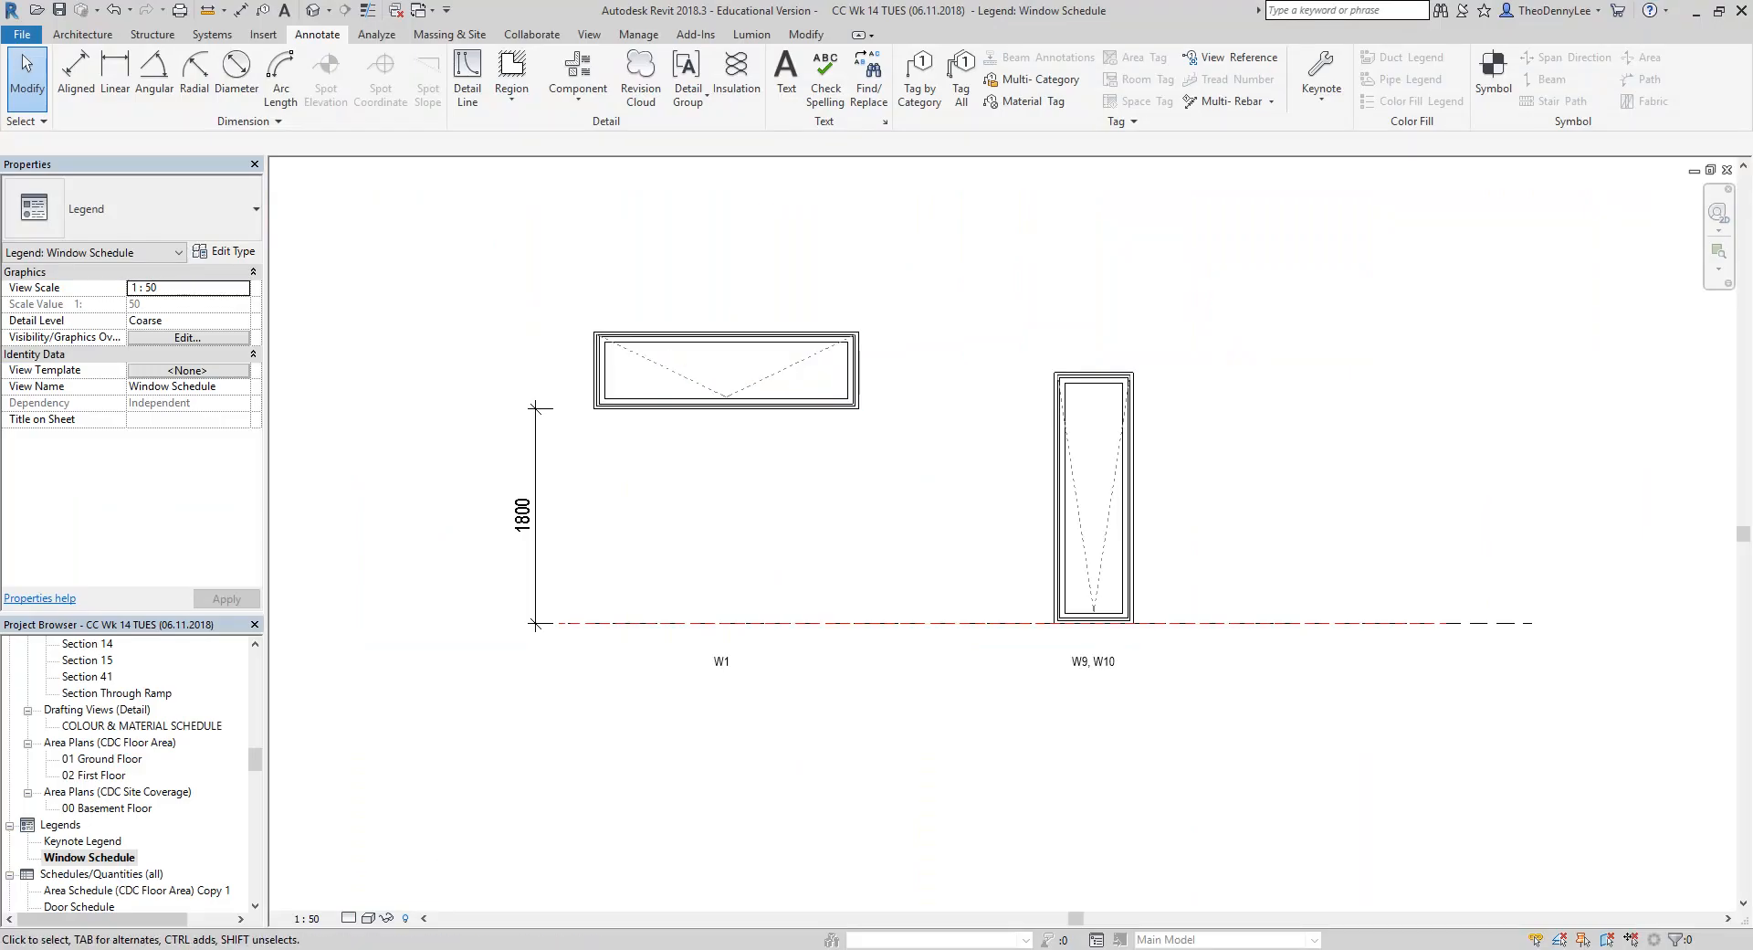